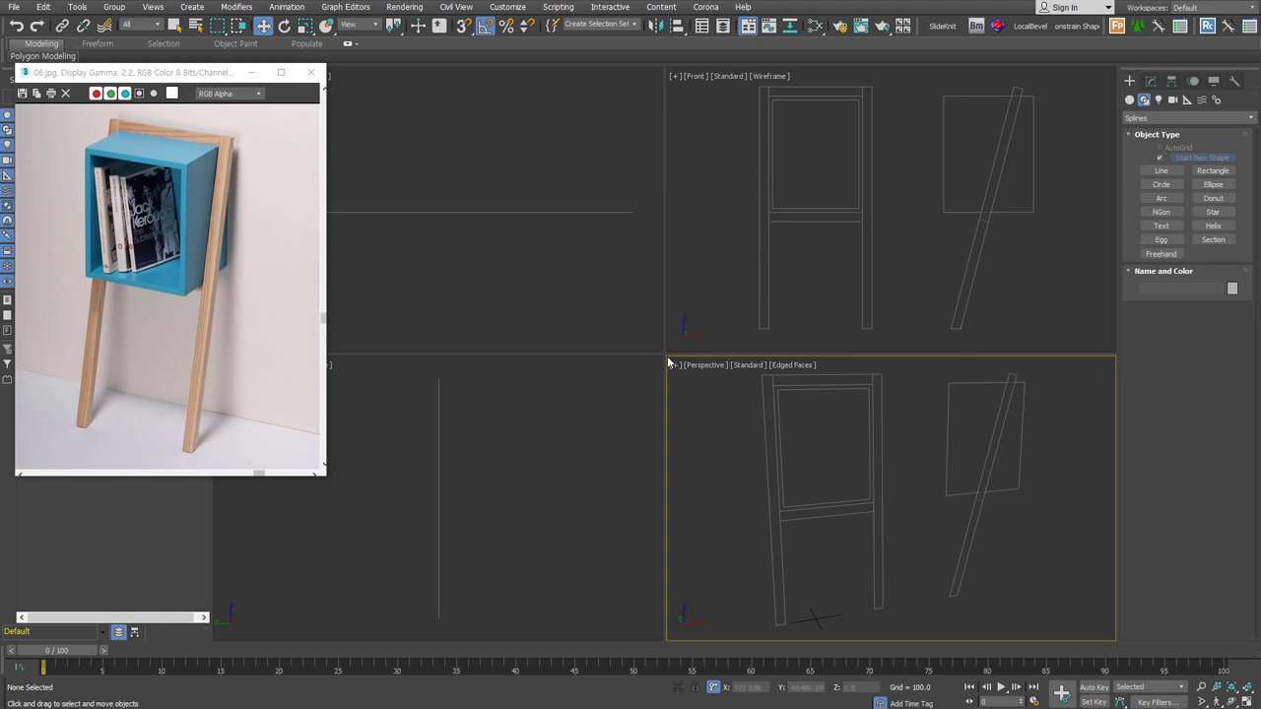
# - Enlarge the lower-right viewport, switch it to Front view and hide its grid
pyautogui.moveTo(666, 359); pyautogui.dragTo(520, 266)
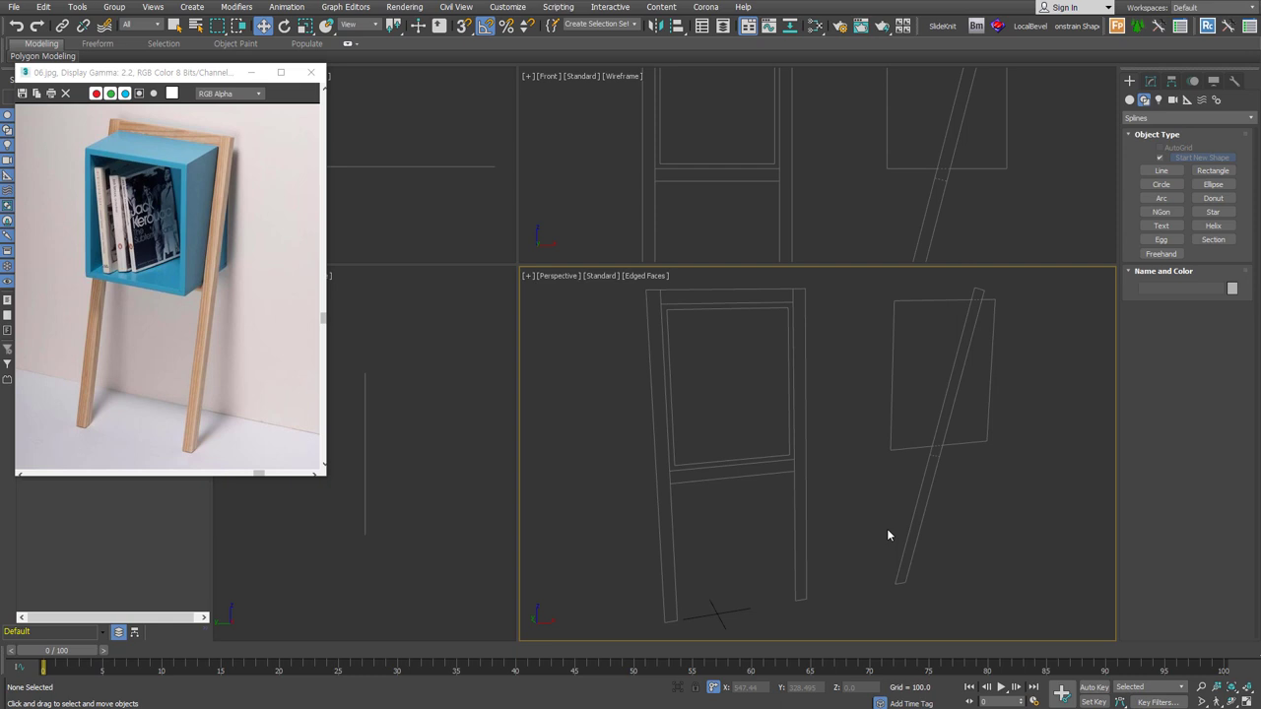
pyautogui.press('f')
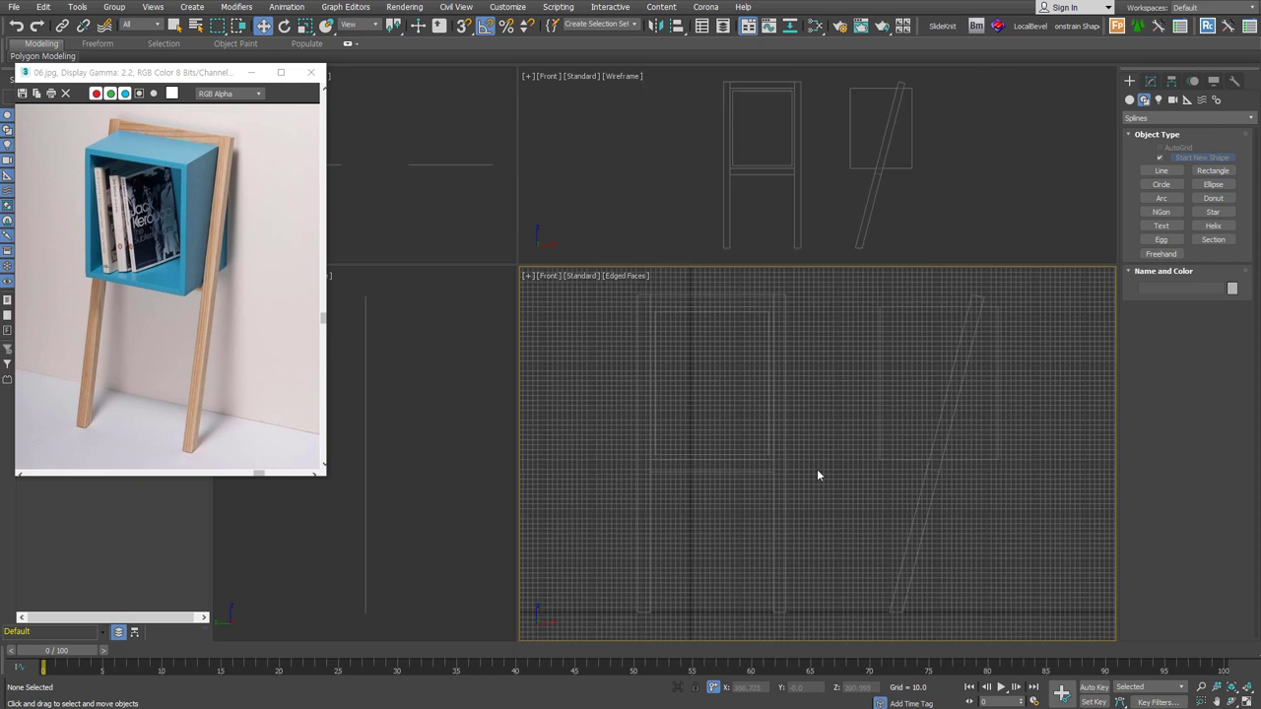
pyautogui.press('g')
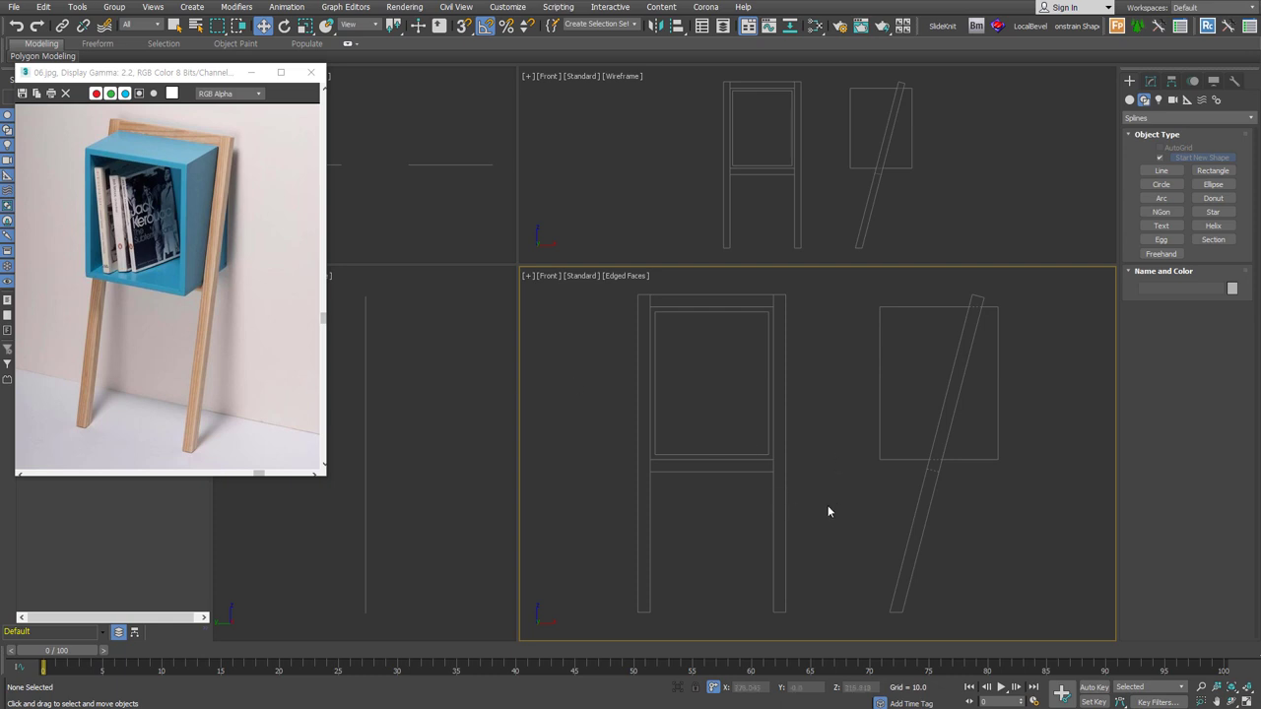
# - With midpoint snap enabled, draw a Plane filling the shelf frame's opening
pyautogui.click(1130, 100)
pyautogui.click(1213, 214)
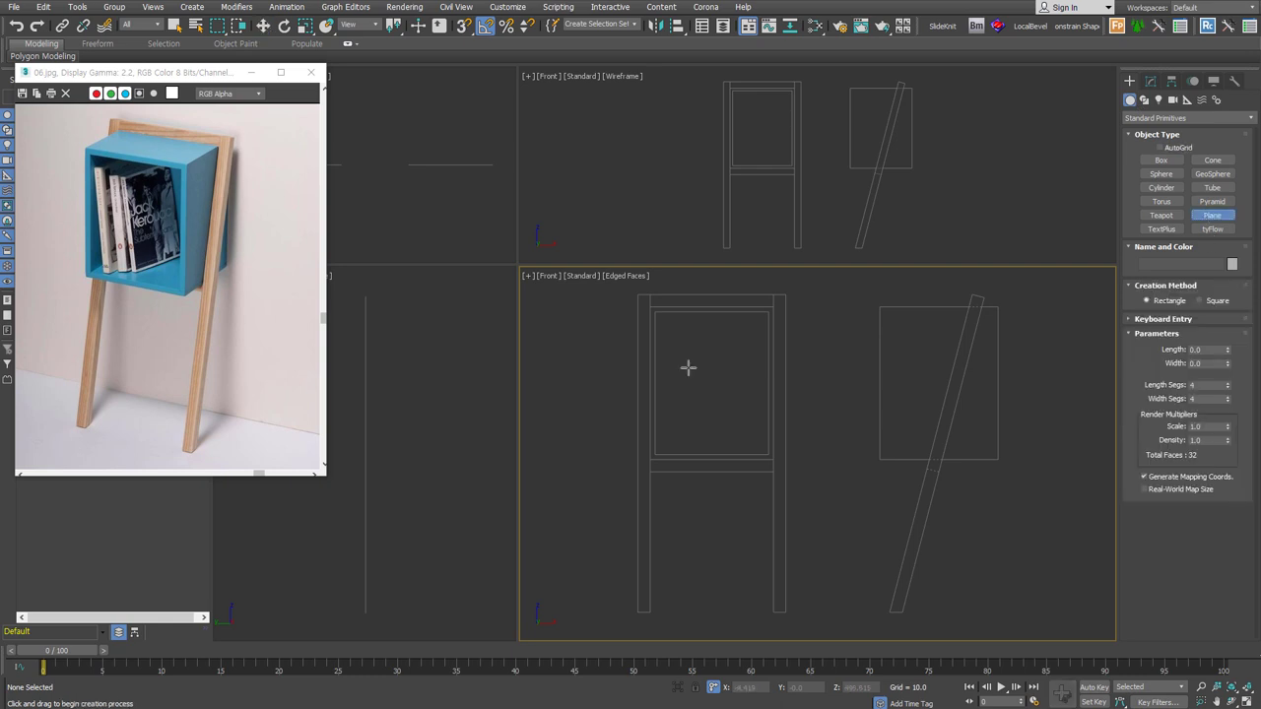
pyautogui.rightClick(462, 31)
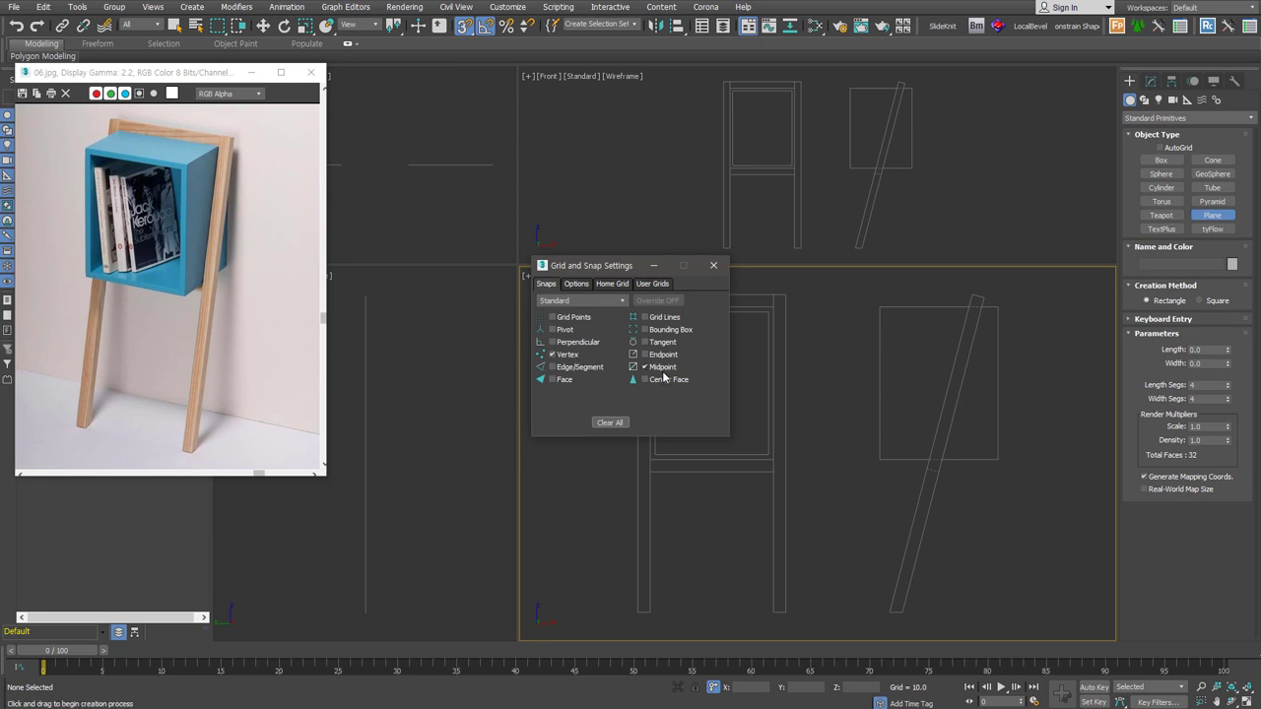
pyautogui.click(715, 266)
pyautogui.moveTo(650, 308)
pyautogui.mouseDown()
pyautogui.moveTo(765, 425)
pyautogui.moveTo(773, 459)
pyautogui.mouseUp()
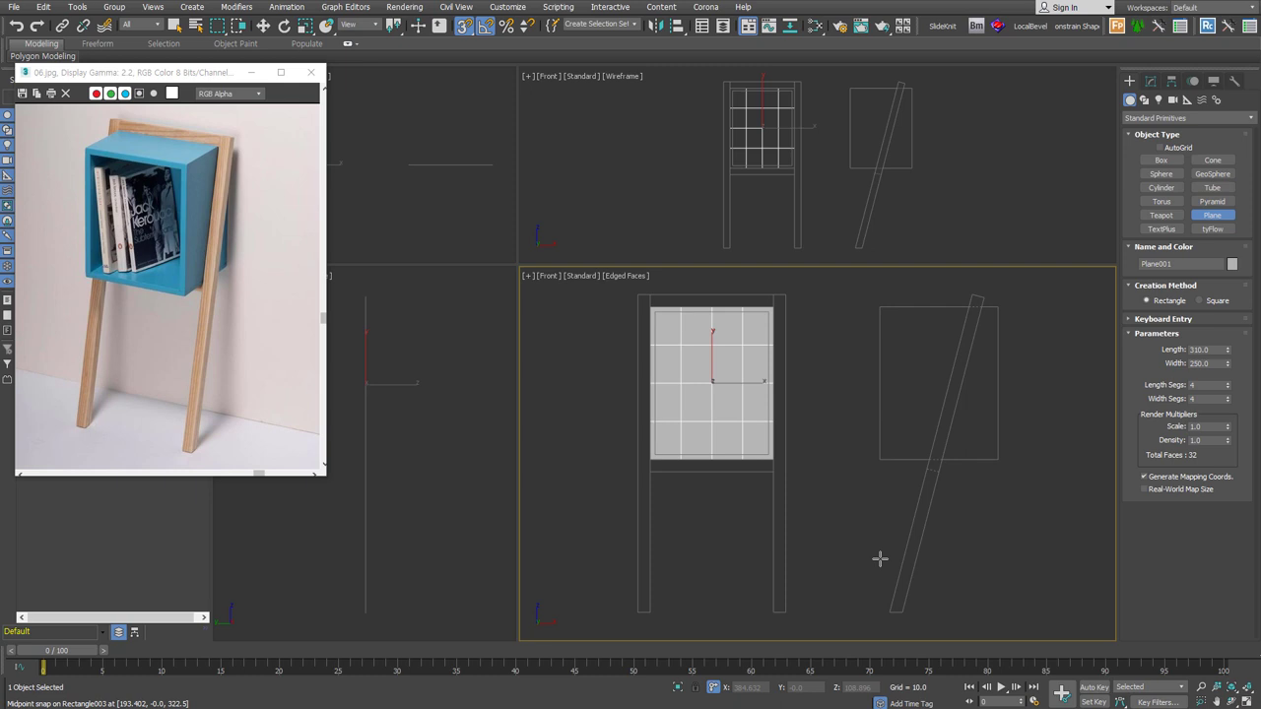
# - Reduce the plane to 1×1 segments, convert it to Editable Poly and select its horizontal edges
pyautogui.rightClick(1228, 385)
pyautogui.rightClick(1228, 399)
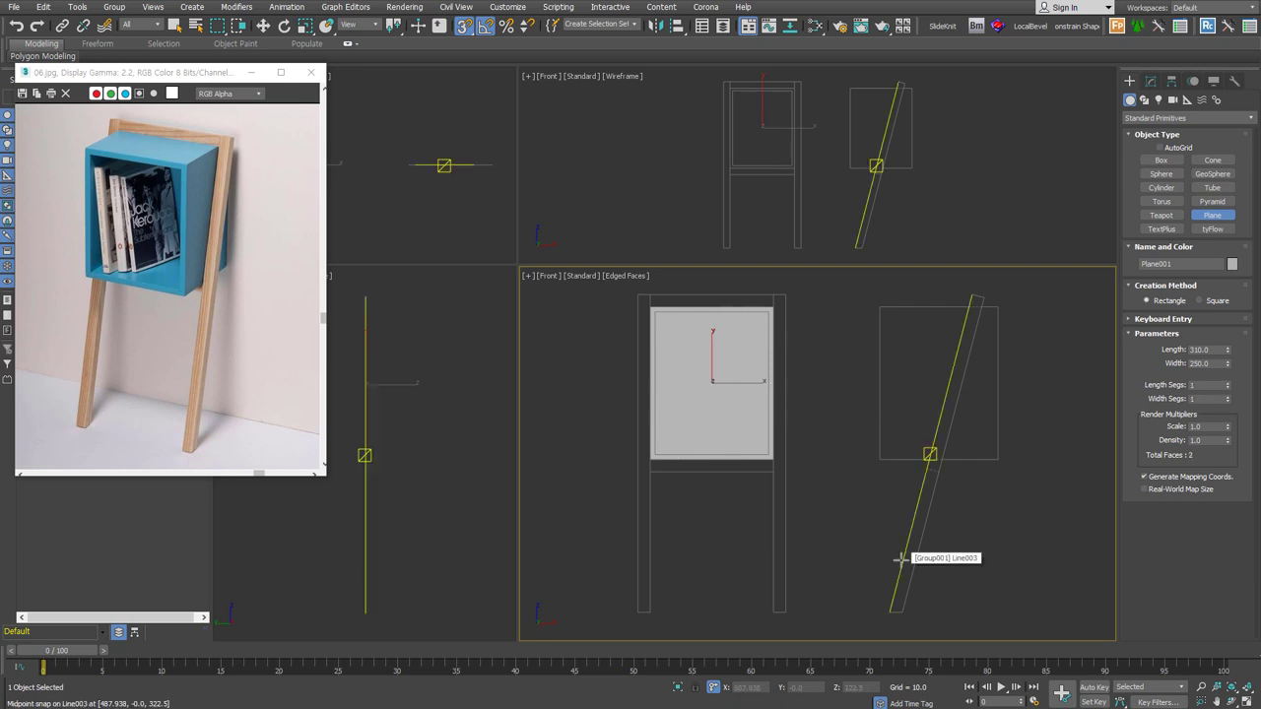
pyautogui.press('2')
pyautogui.moveTo(731, 515); pyautogui.dragTo(712, 301)
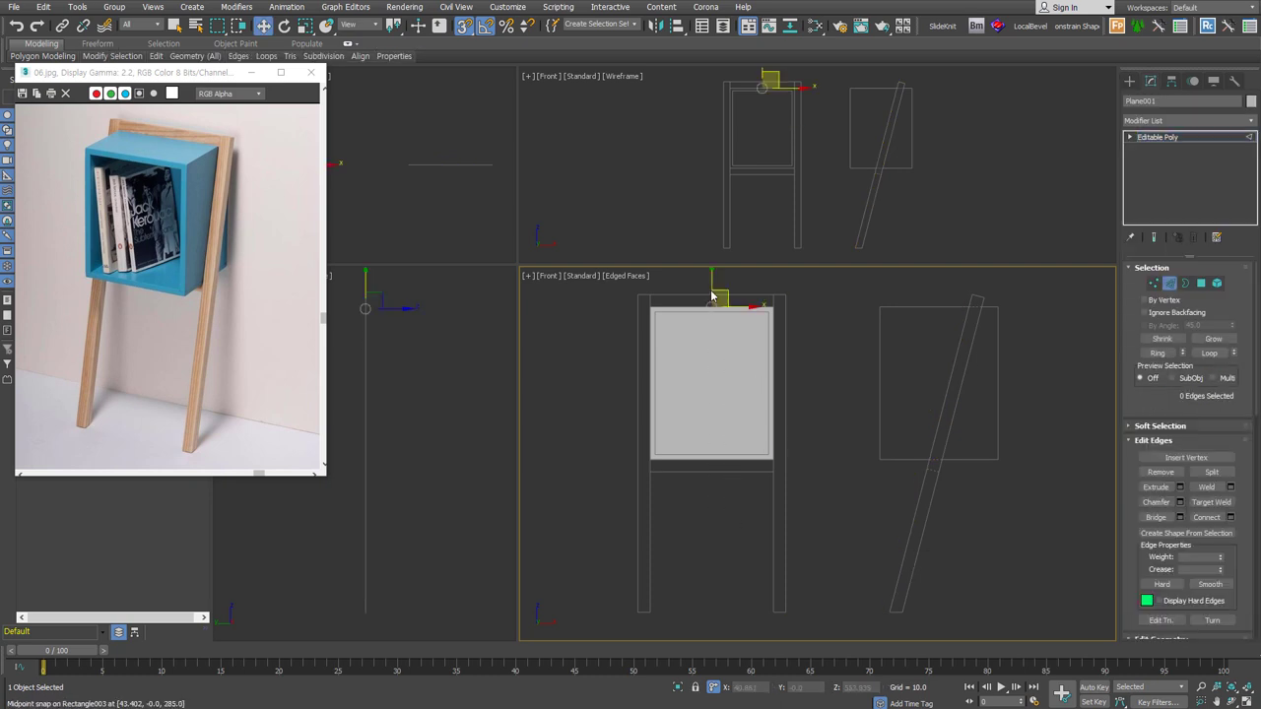
# - Chamfer the plane's selected horizontal edges by 10
pyautogui.rightClick(713, 423)
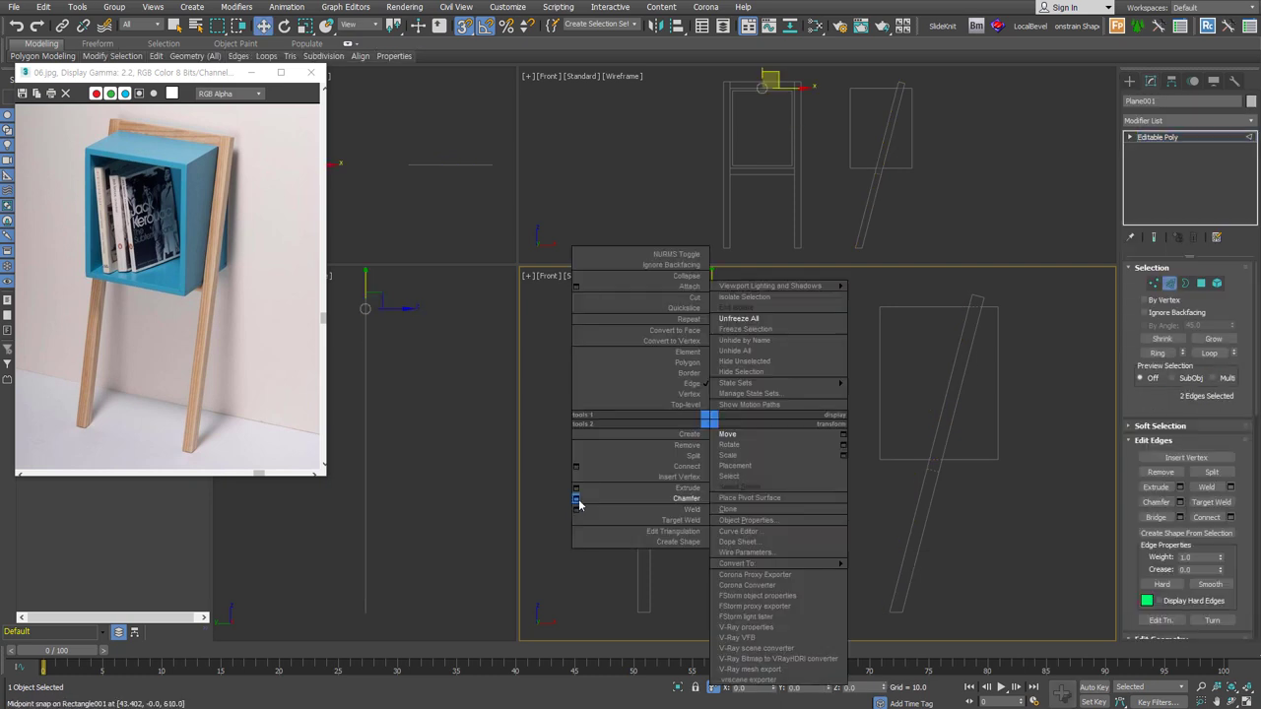
pyautogui.click(577, 498)
pyautogui.write('10')
pyautogui.press('Return')
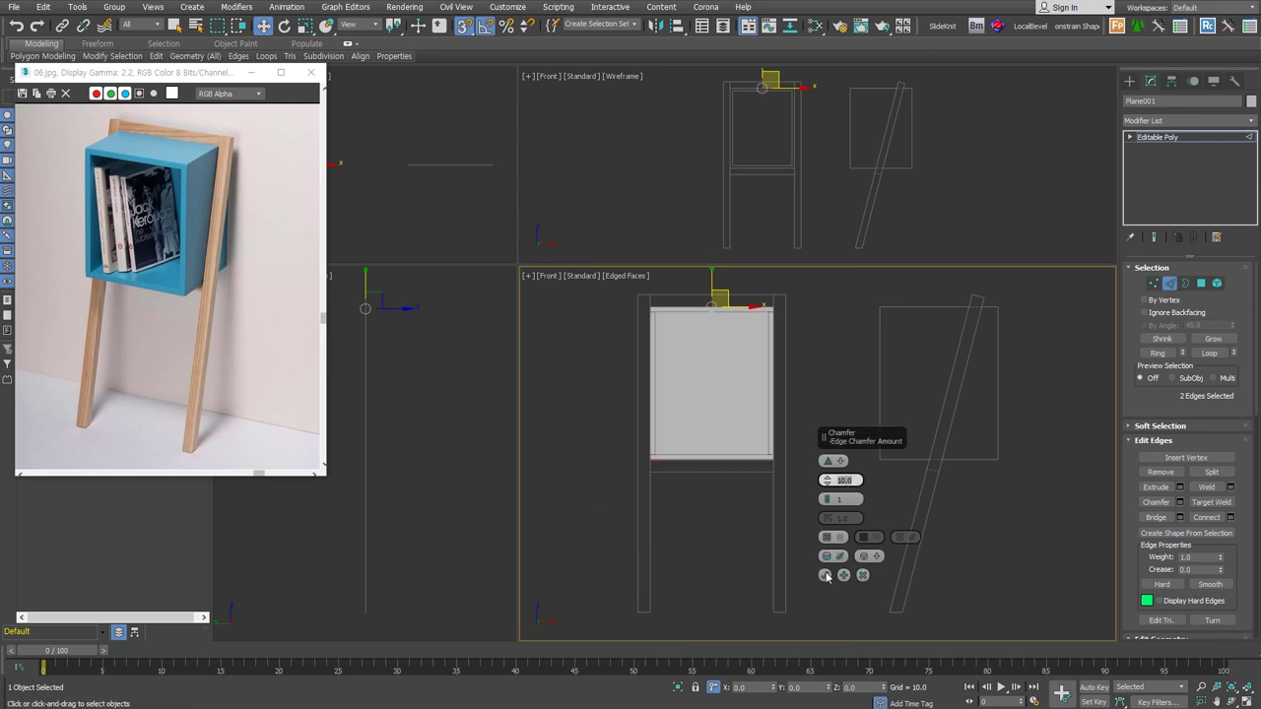
pyautogui.click(825, 574)
# - Undo an extra edge selection, exit edge mode and bring up the Modifier List
pyautogui.click(1186, 458)
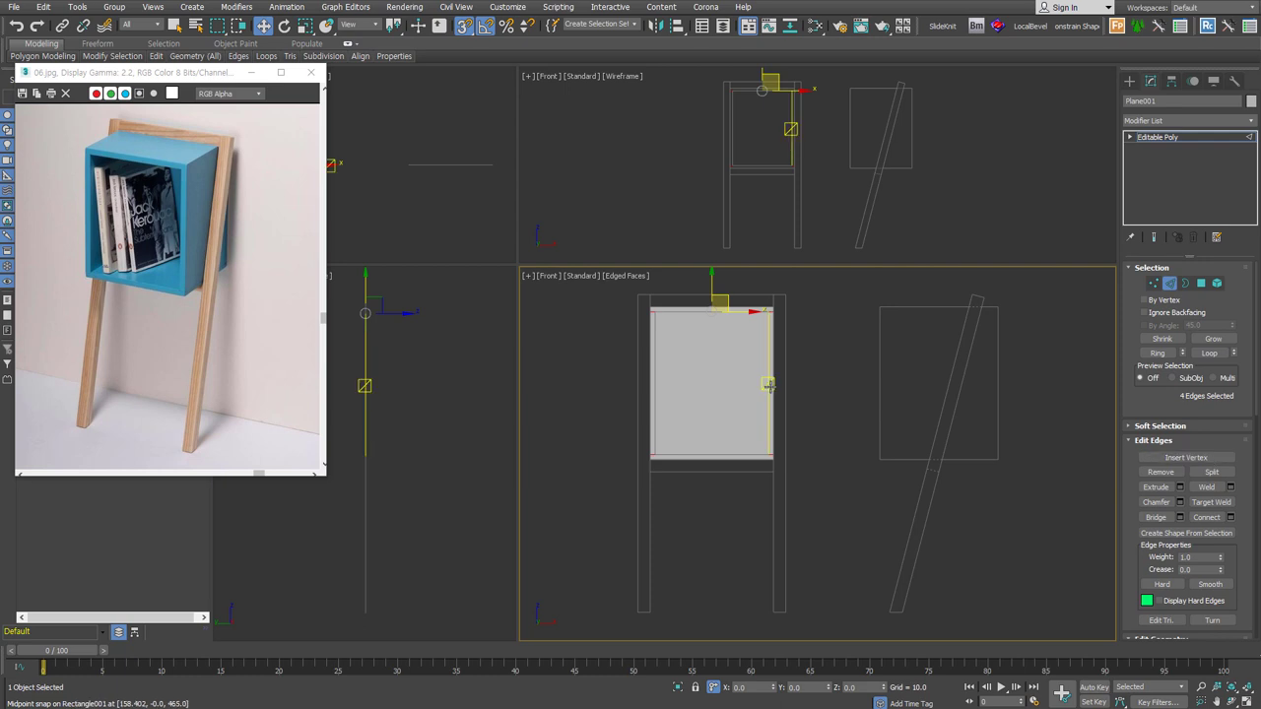
pyautogui.click(711, 477)
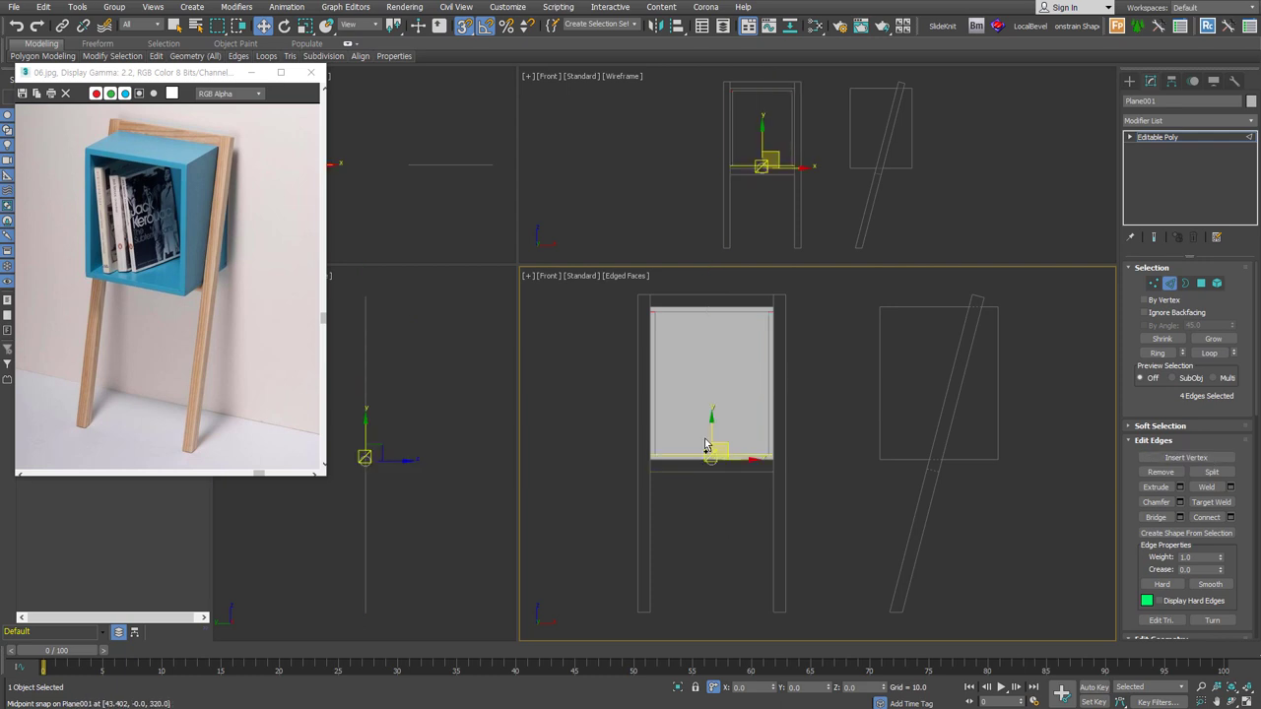
pyautogui.hotkey('ctrl', 'z')
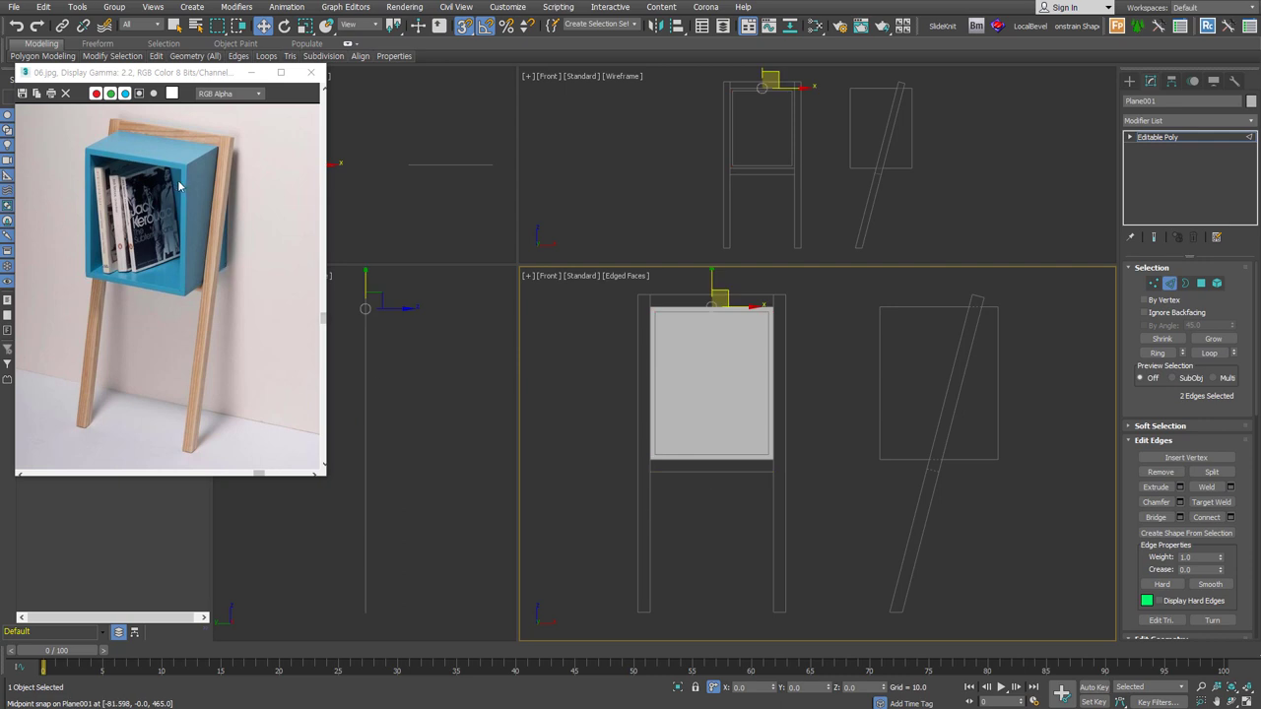
pyautogui.click(1170, 283)
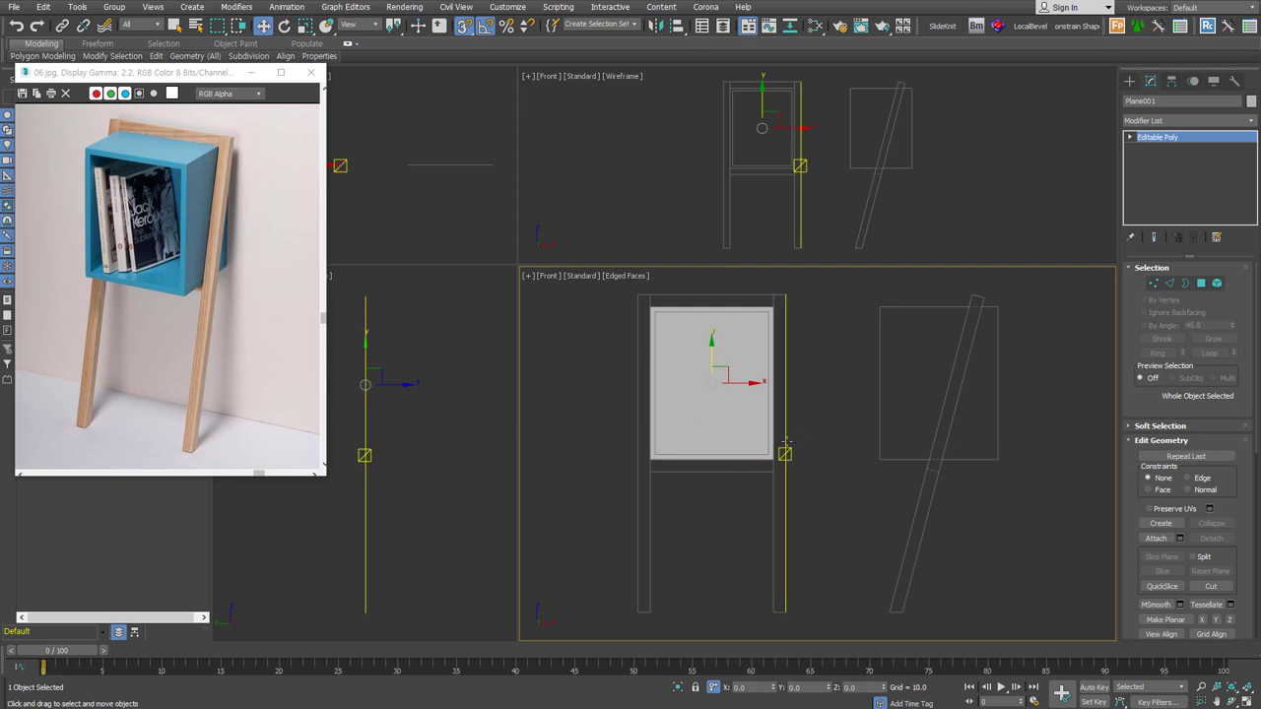
pyautogui.click(1247, 120)
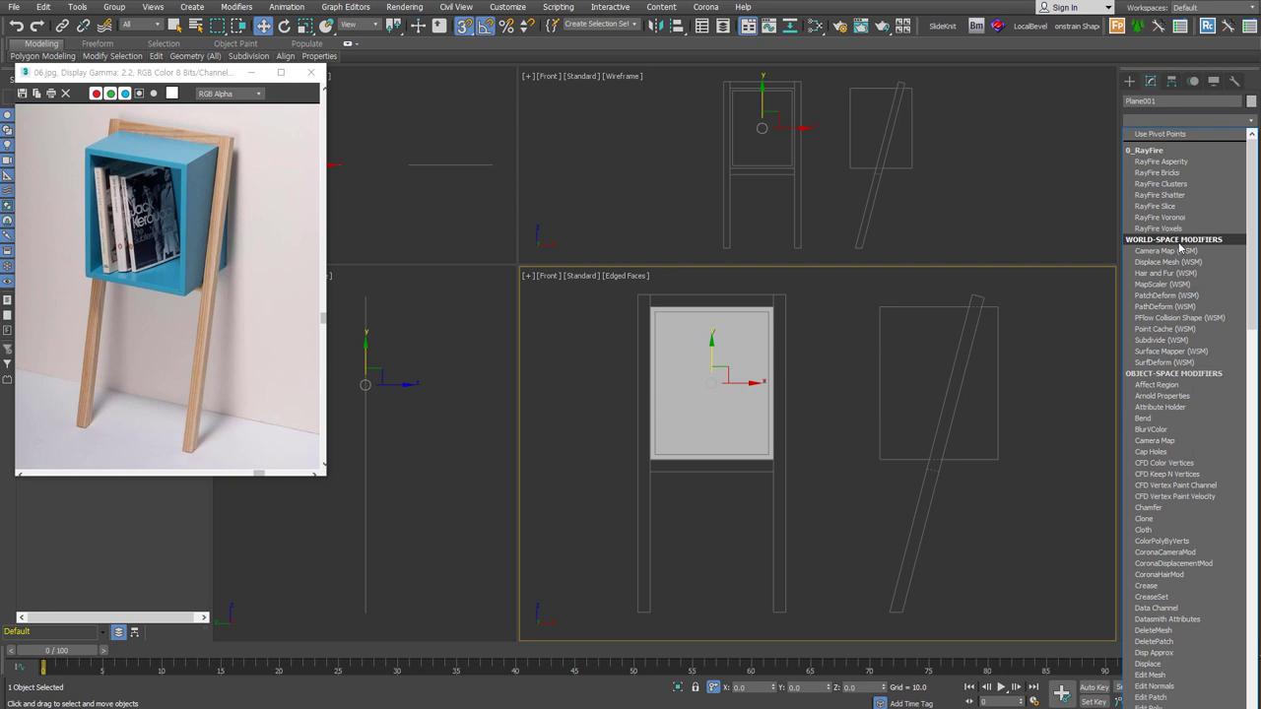
# - Add an Edit Poly modifier and chamfer the plane's horizontal edges by 10
pyautogui.scroll(-5, 1179, 248)
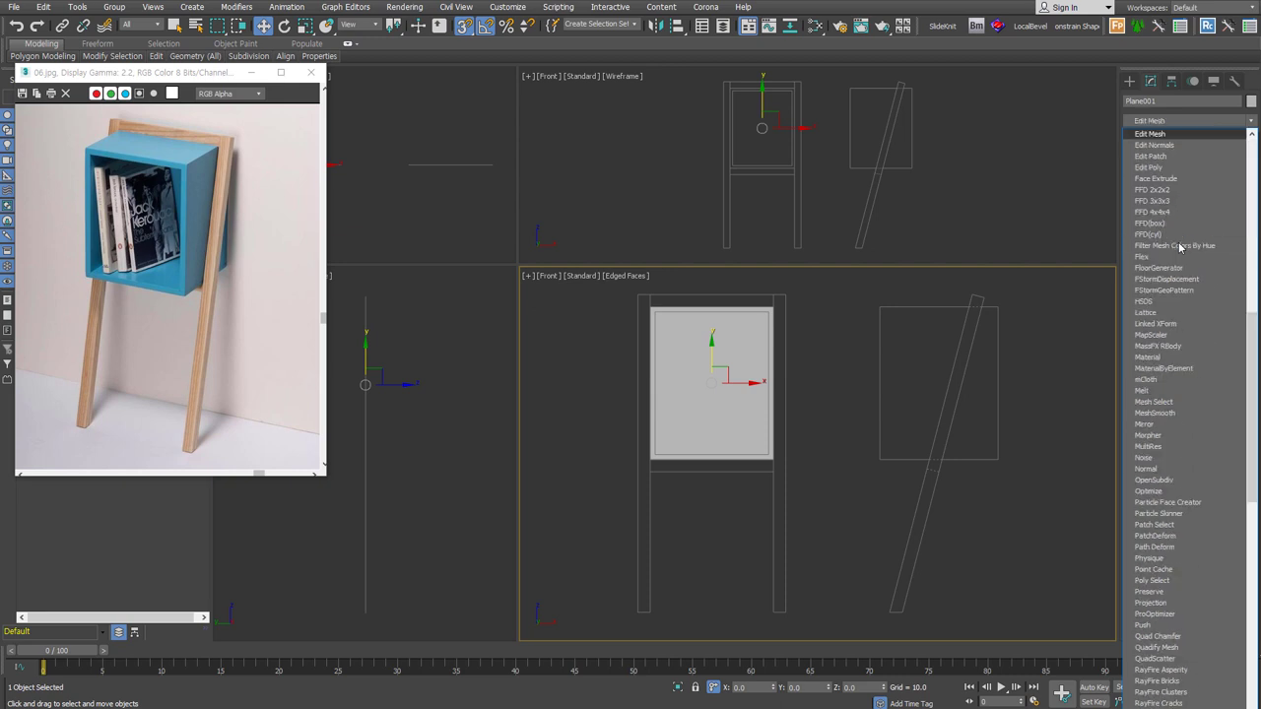
pyautogui.click(1168, 161)
pyautogui.click(1170, 371)
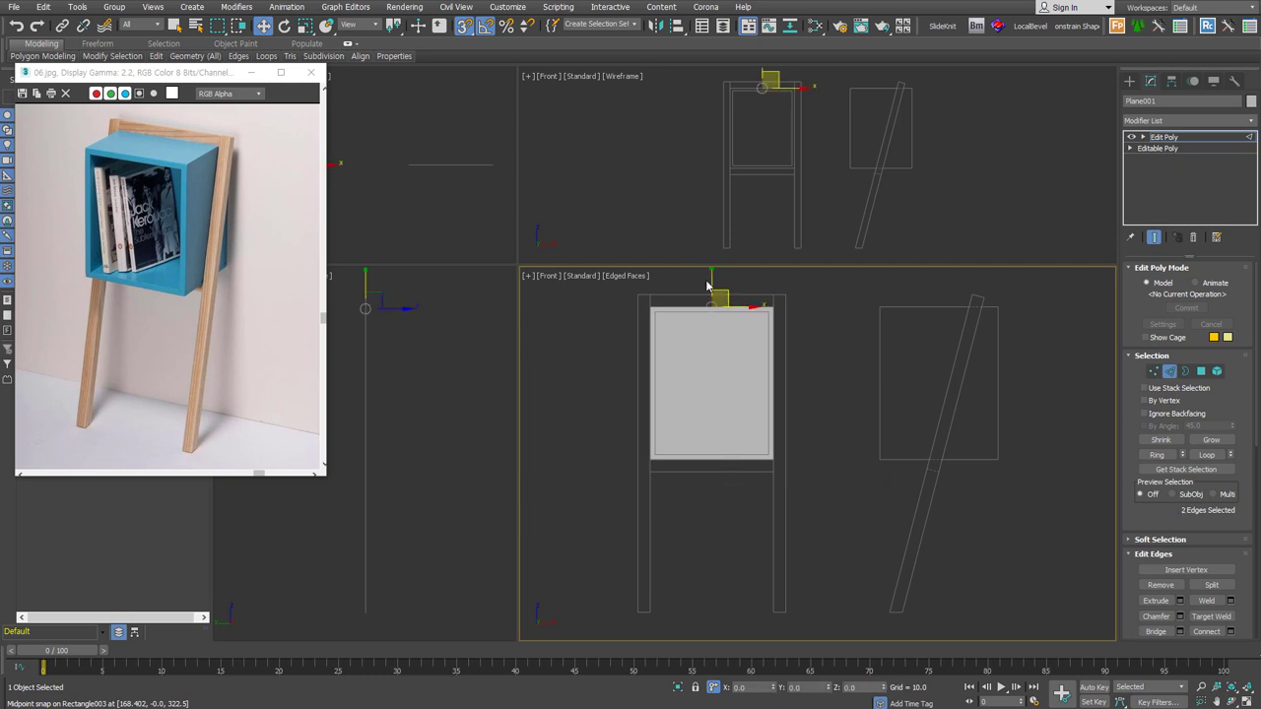
pyautogui.rightClick(727, 436)
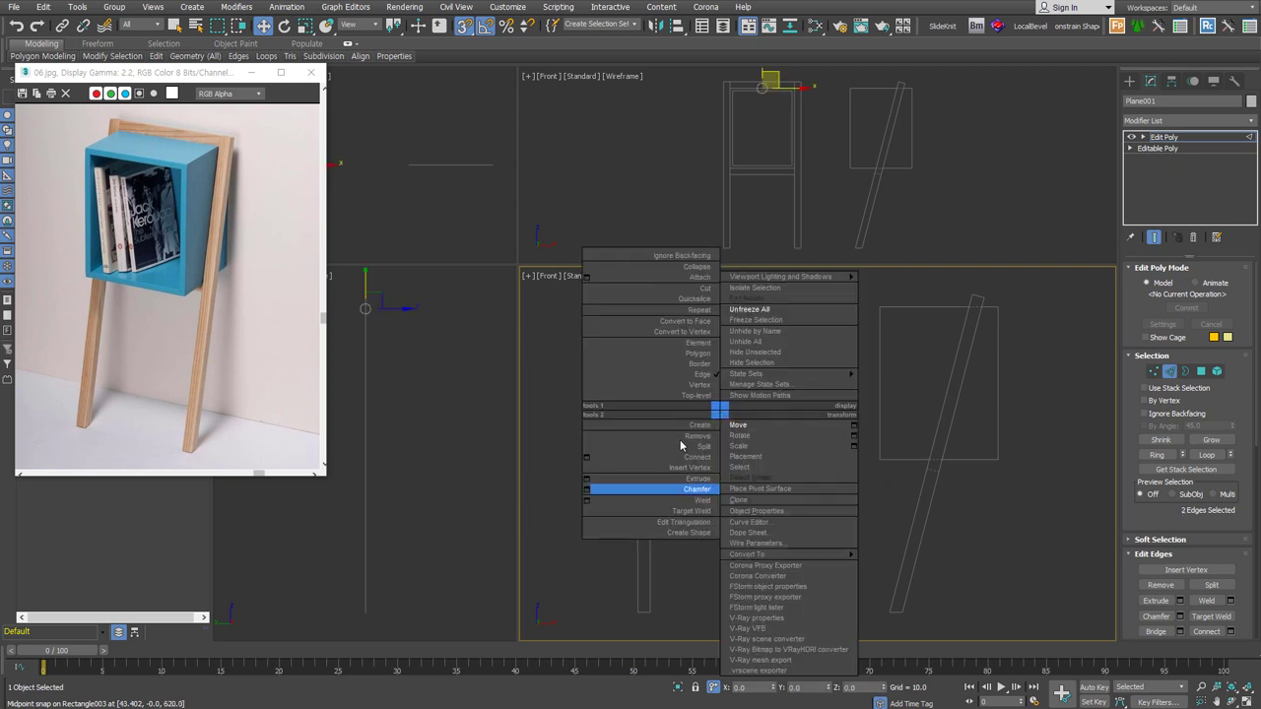
pyautogui.click(594, 490)
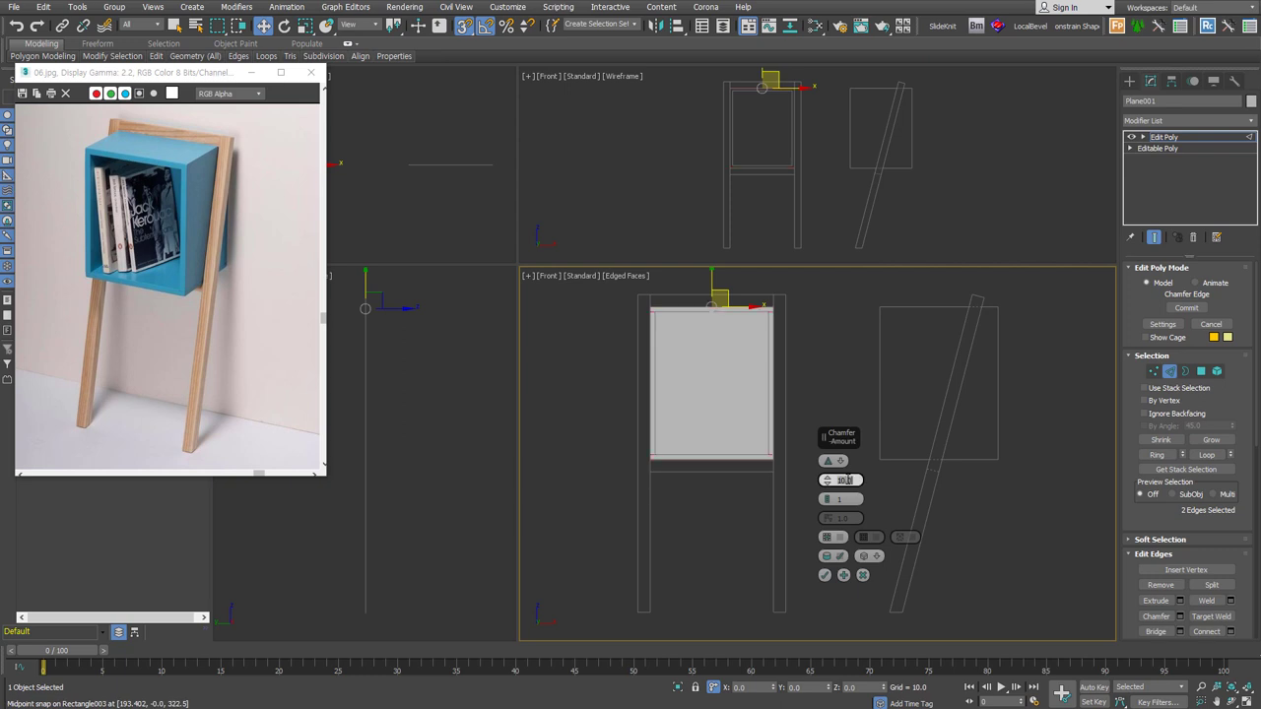
pyautogui.click(824, 575)
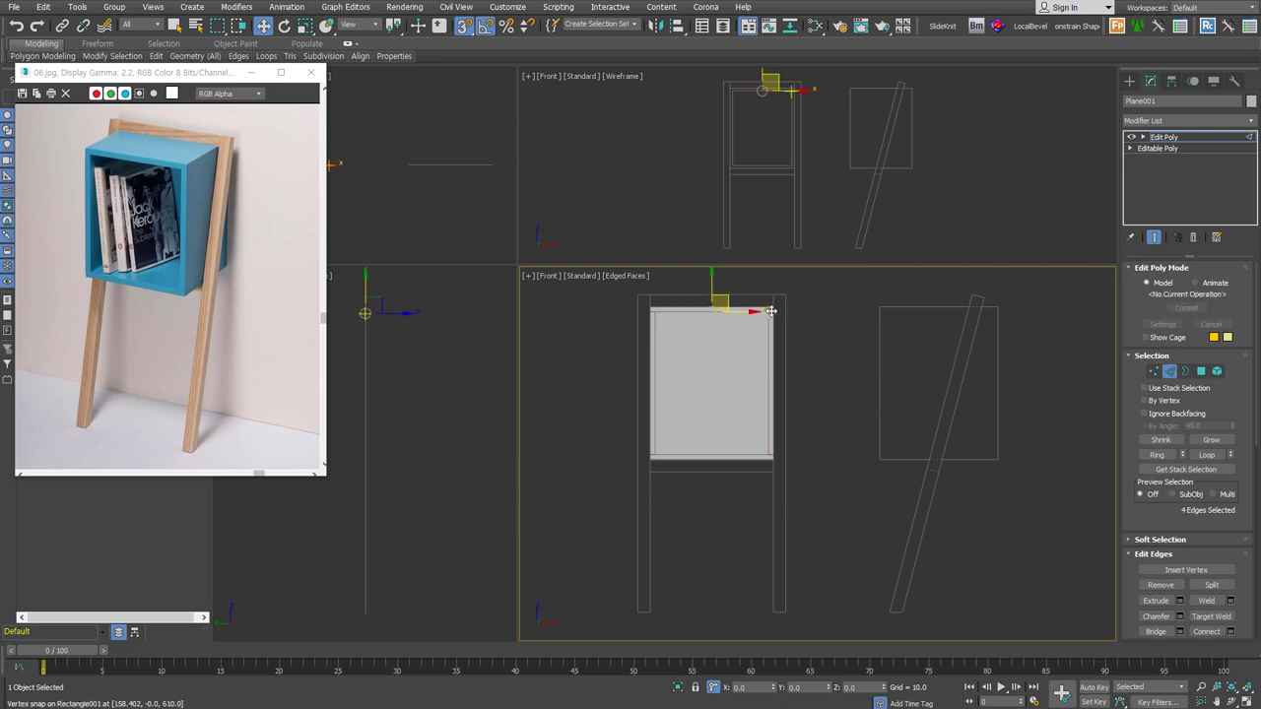
# - Chamfer the plane's vertical side edges by 10 and select the centre panel polygon
pyautogui.click(785, 372)
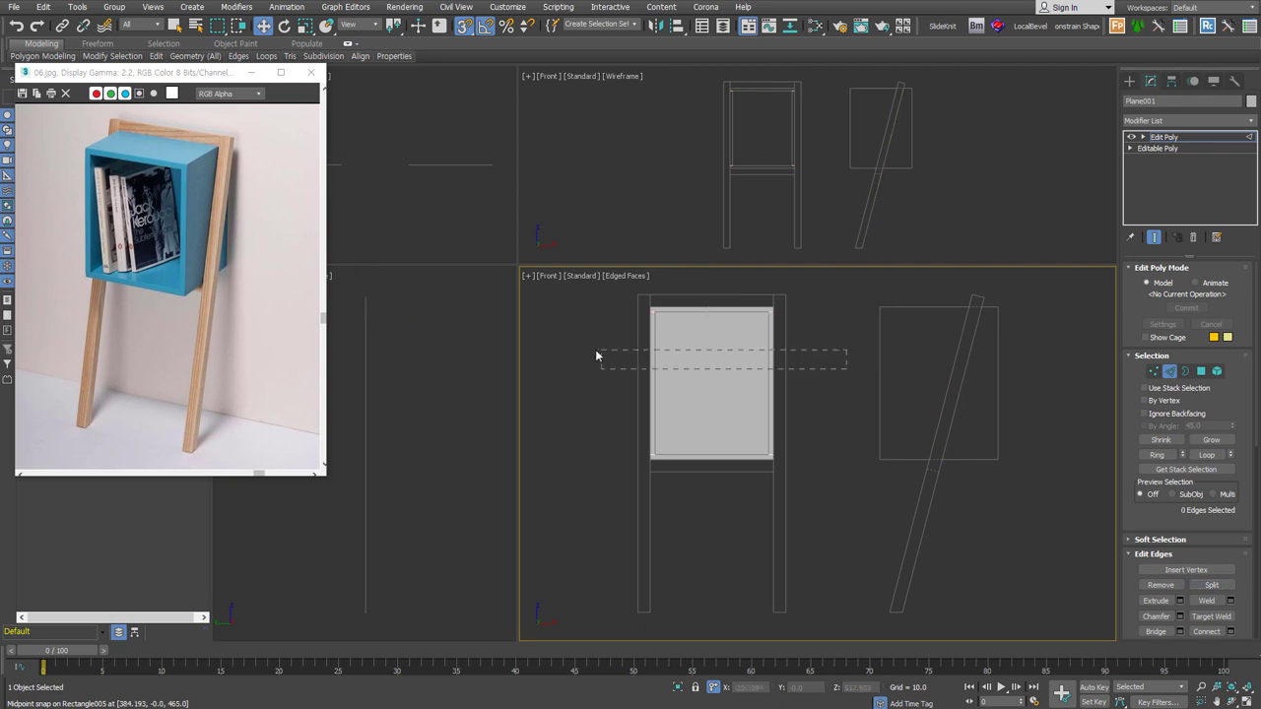
pyautogui.moveTo(844, 366); pyautogui.dragTo(595, 349)
pyautogui.click(777, 391)
pyautogui.rightClick(733, 381)
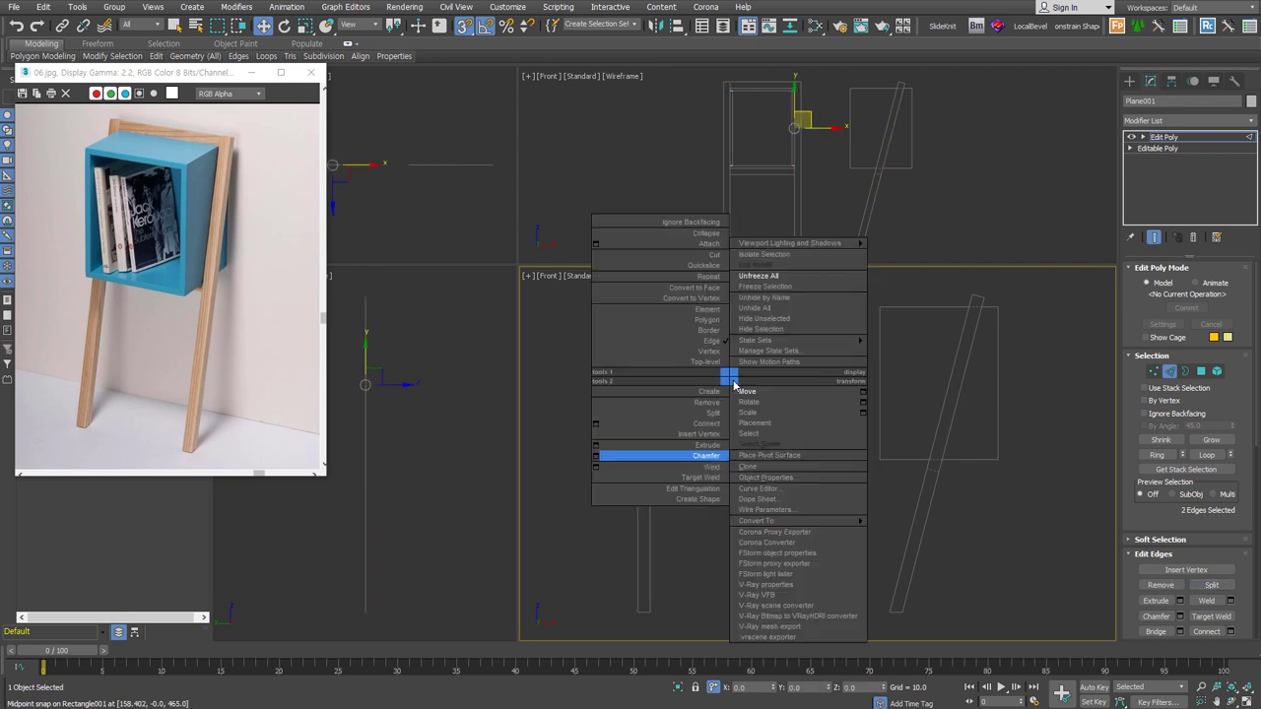
pyautogui.click(595, 456)
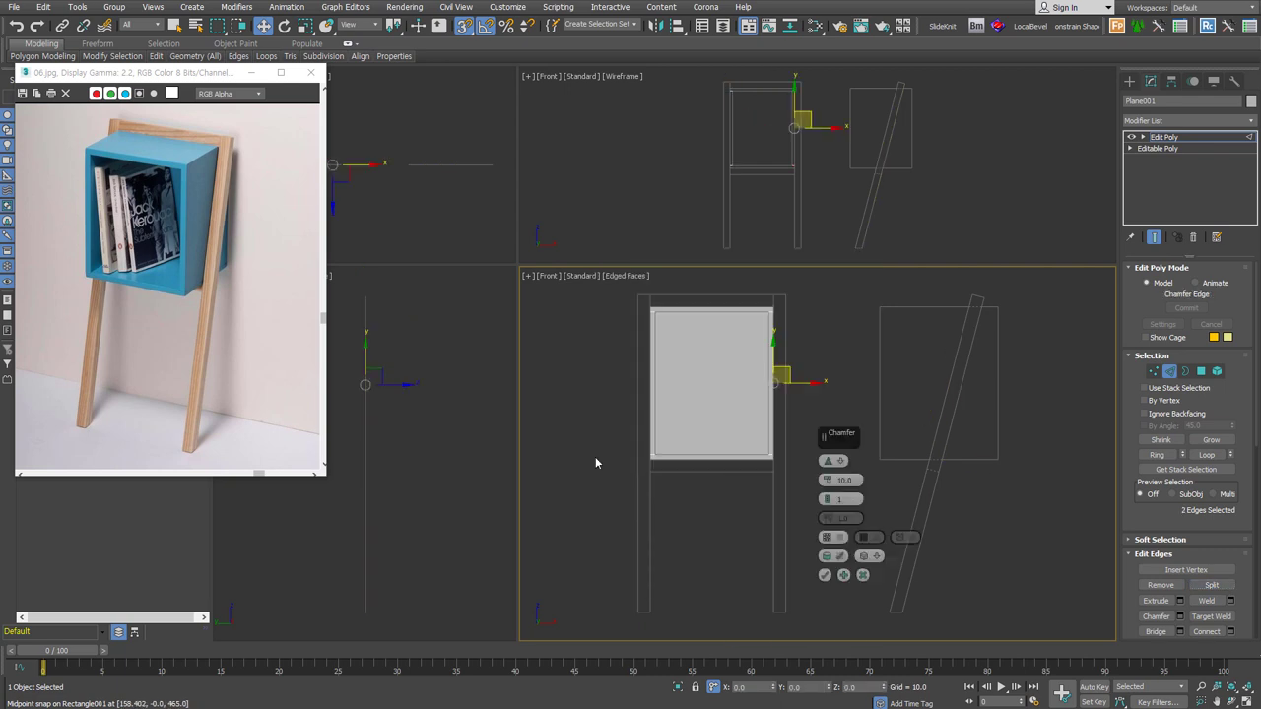
pyautogui.click(825, 575)
pyautogui.click(1201, 371)
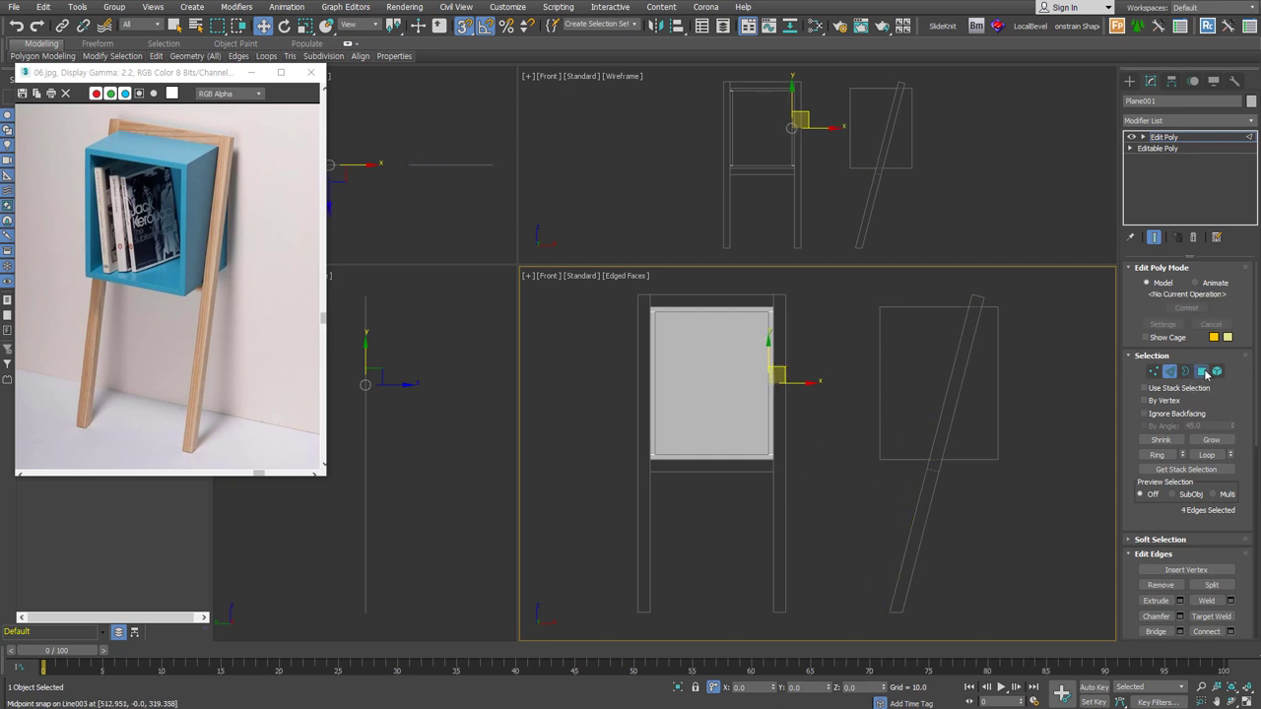
pyautogui.click(709, 361)
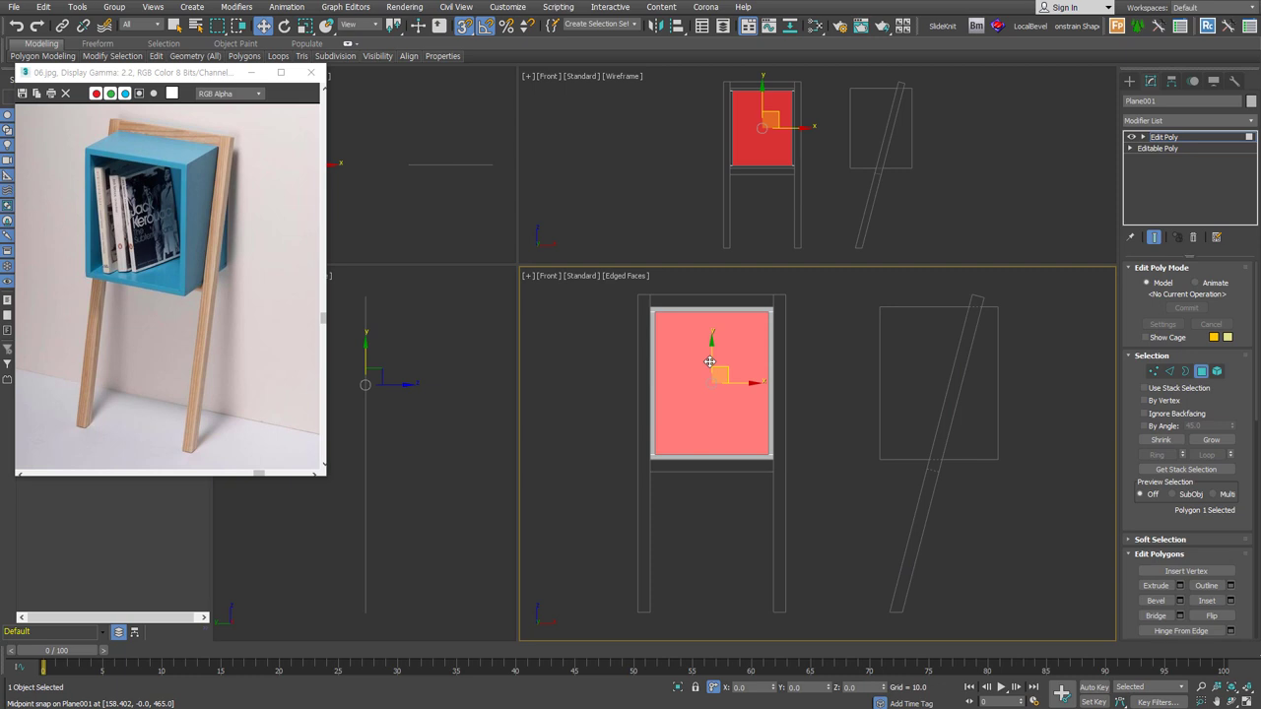
# - Invert the selection to the four border polygons and detach them from the centre panel
pyautogui.hotkey('ctrl', 'i')
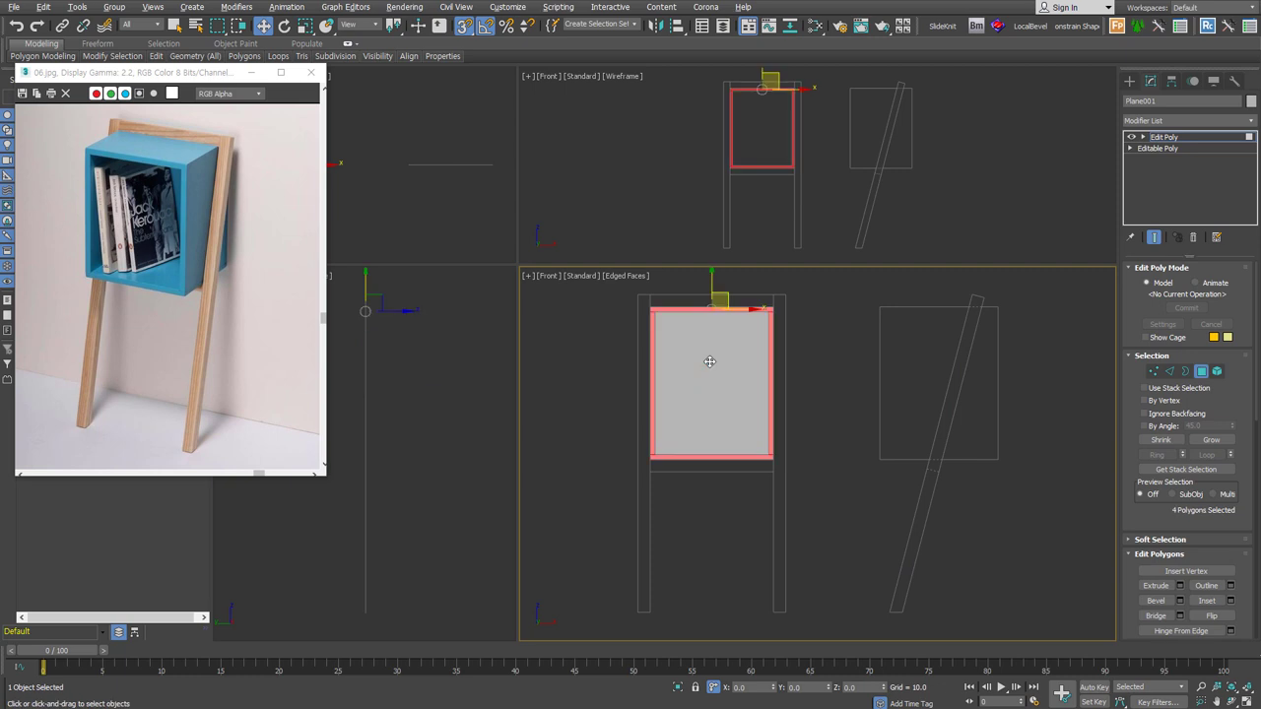
pyautogui.scroll(-5, 1210, 555)
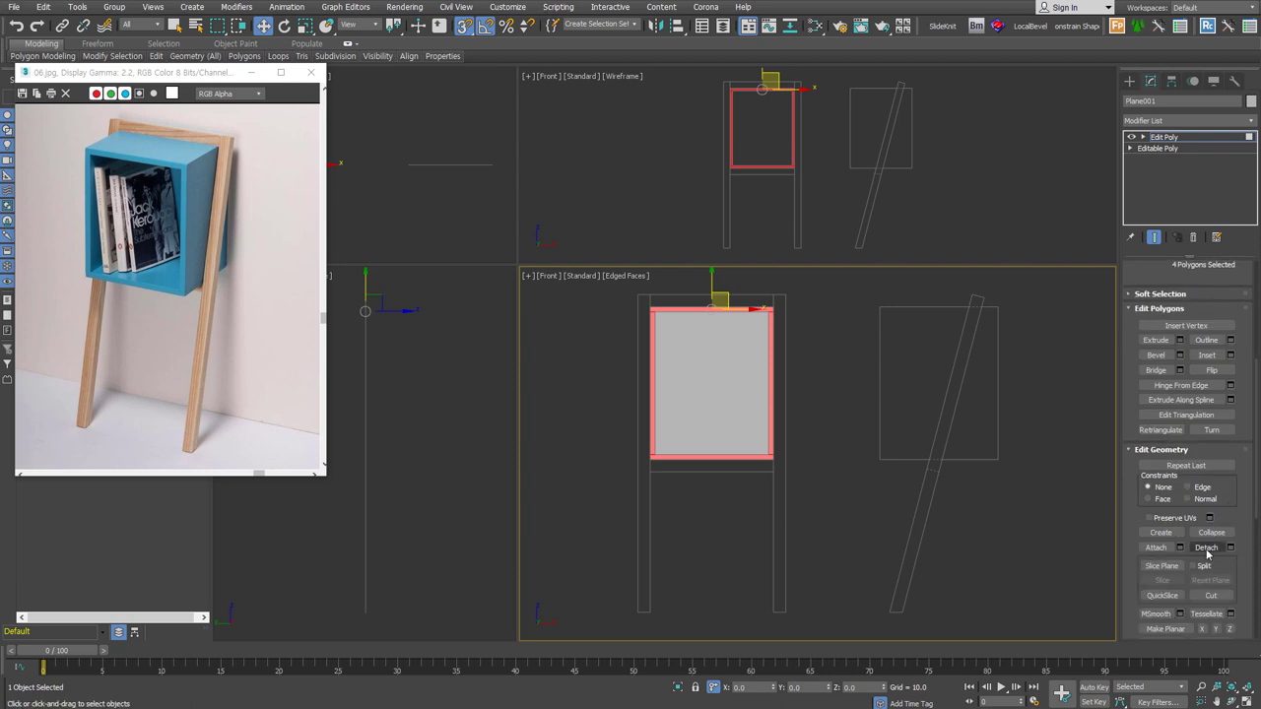
pyautogui.click(1208, 548)
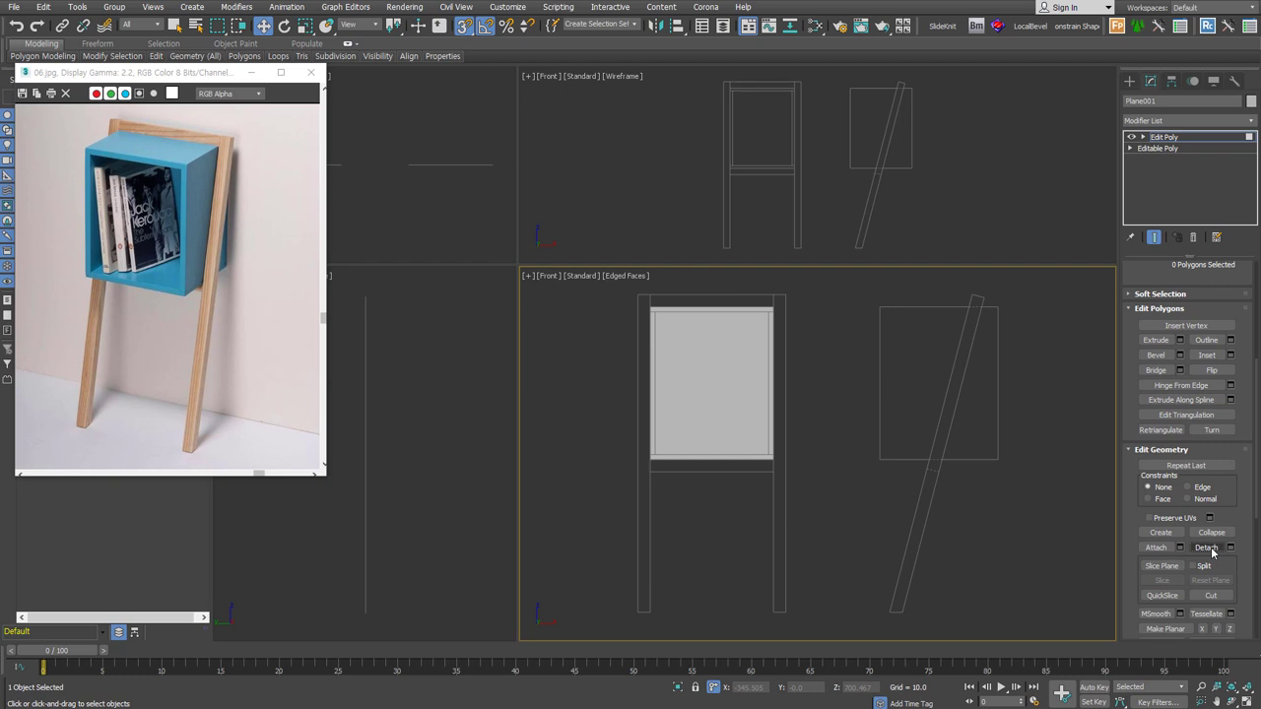
pyautogui.moveTo(769, 487)
pyautogui.keyDown('alt'); pyautogui.mouseDown(button='middle')
pyautogui.moveTo(804, 483)
pyautogui.moveTo(944, 359)
pyautogui.mouseUp(button='middle'); pyautogui.keyUp('alt')
# - Select the panel and border frame, try moving the frame, then undo the move
pyautogui.click(715, 384)
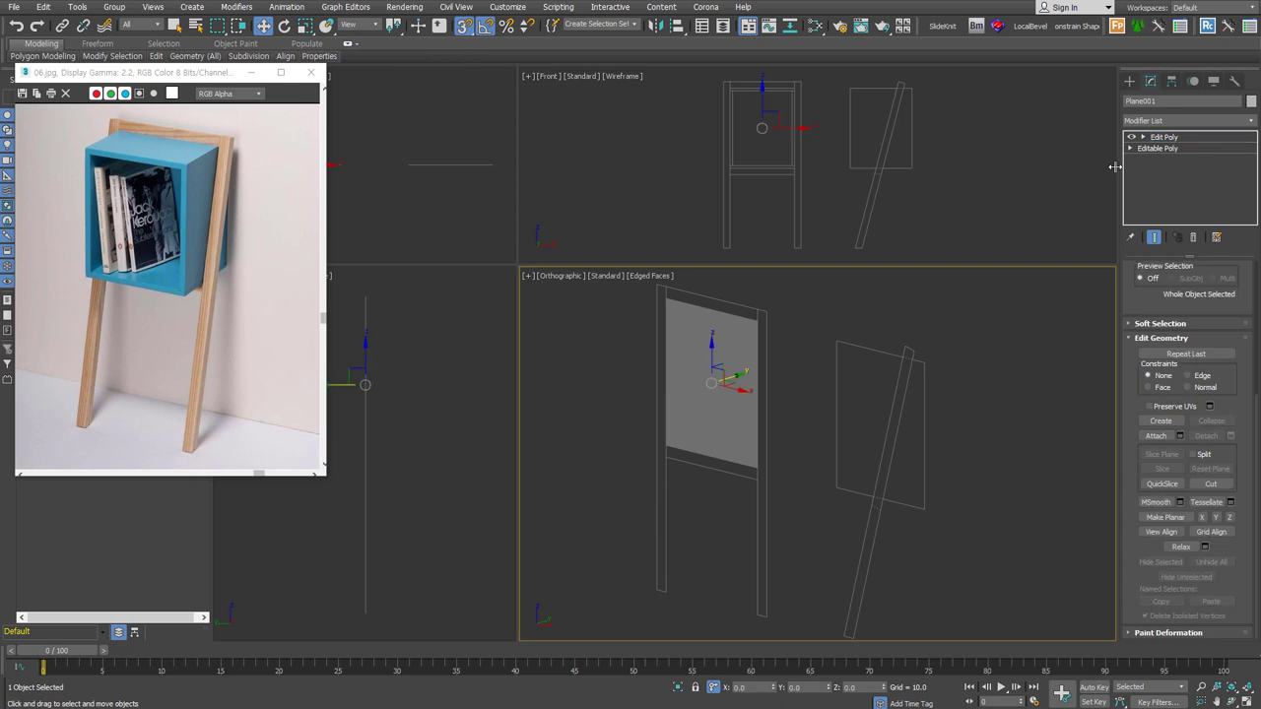
pyautogui.click(758, 368)
pyautogui.moveTo(759, 368); pyautogui.dragTo(658, 397)
pyautogui.hotkey('ctrl', 'z')
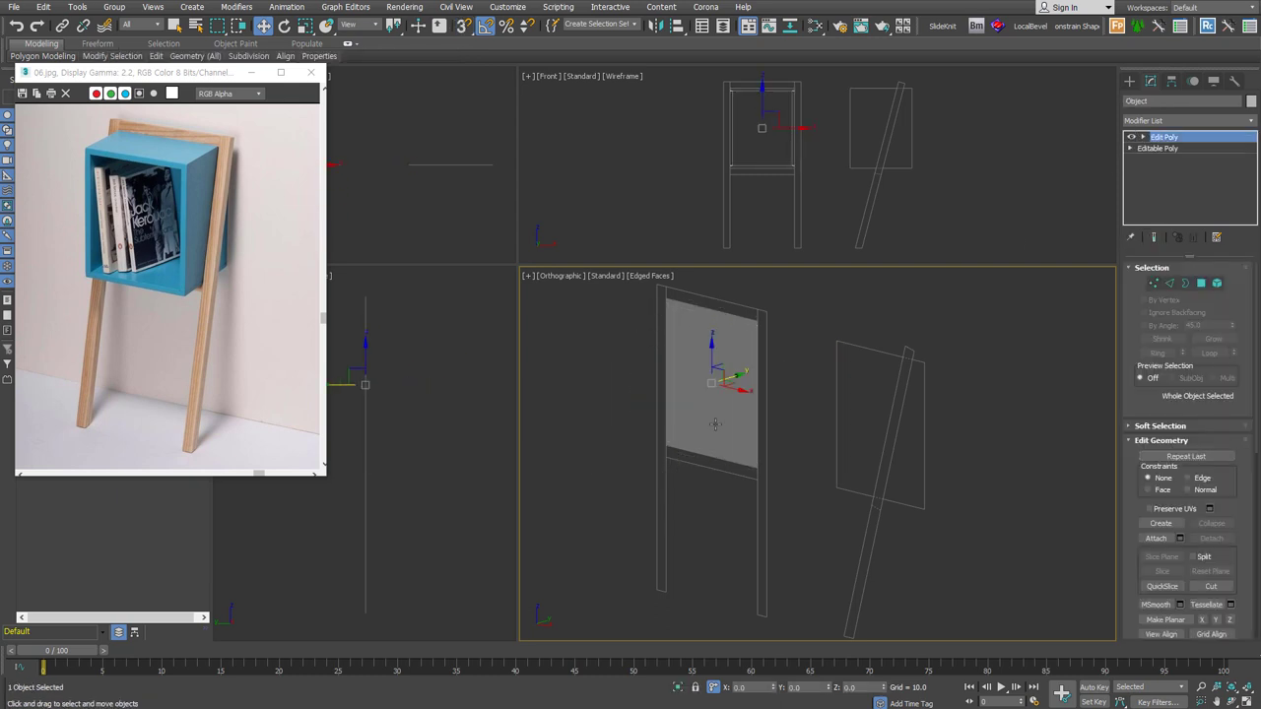
pyautogui.hotkey('ctrl', 'z')
pyautogui.keyDown('alt'); pyautogui.moveTo(727, 444); pyautogui.dragTo(690, 444, button='middle'); pyautogui.keyUp('alt')
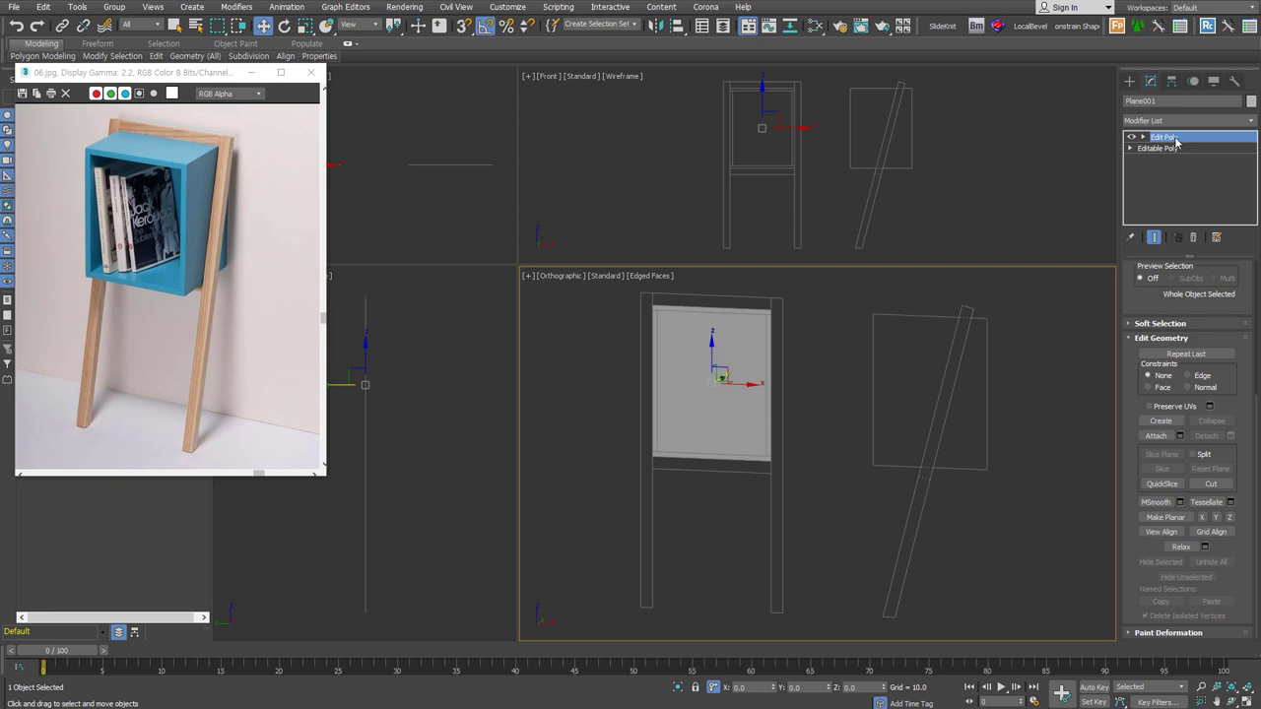
# - Delete the grey panel's extra Edit Poly modifier and nudge the panel right along X
pyautogui.moveTo(723, 384)
pyautogui.mouseDown()
pyautogui.moveTo(789, 387)
pyautogui.moveTo(743, 397)
pyautogui.mouseUp()
pyautogui.click(1193, 237)
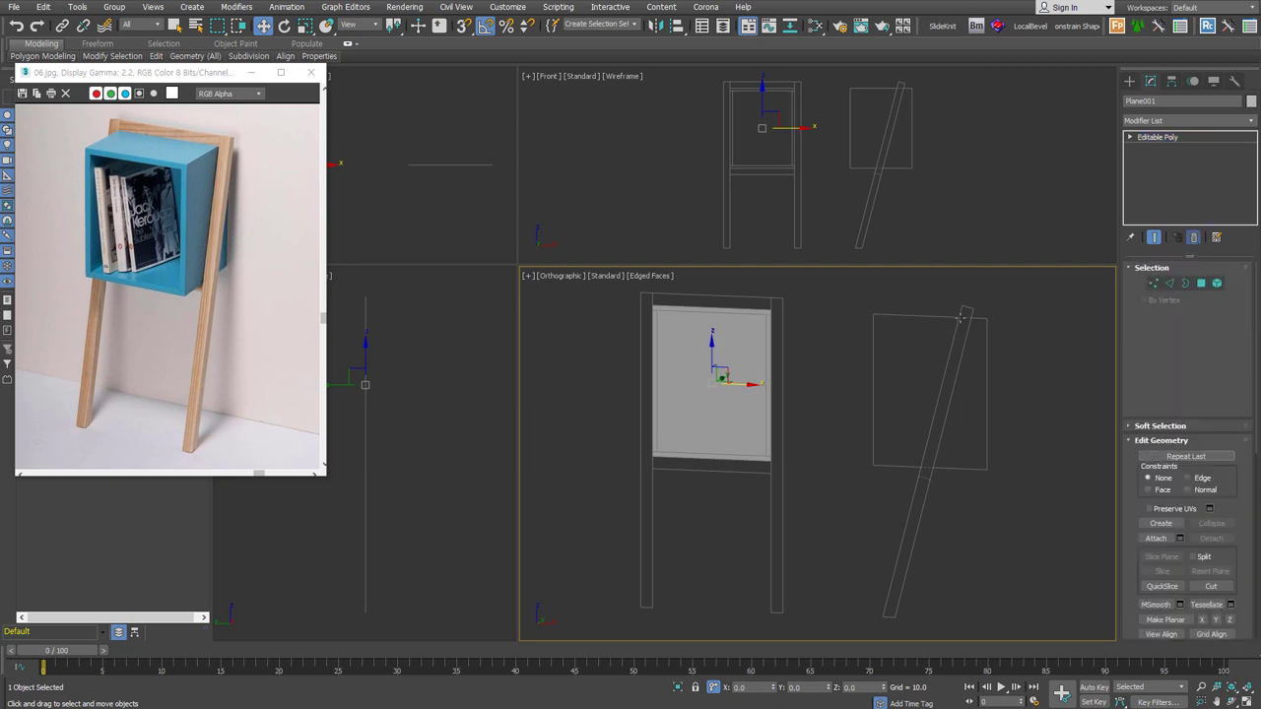
pyautogui.moveTo(750, 387)
pyautogui.mouseDown()
pyautogui.moveTo(805, 387)
pyautogui.moveTo(777, 396)
pyautogui.moveTo(764, 448)
pyautogui.mouseUp()
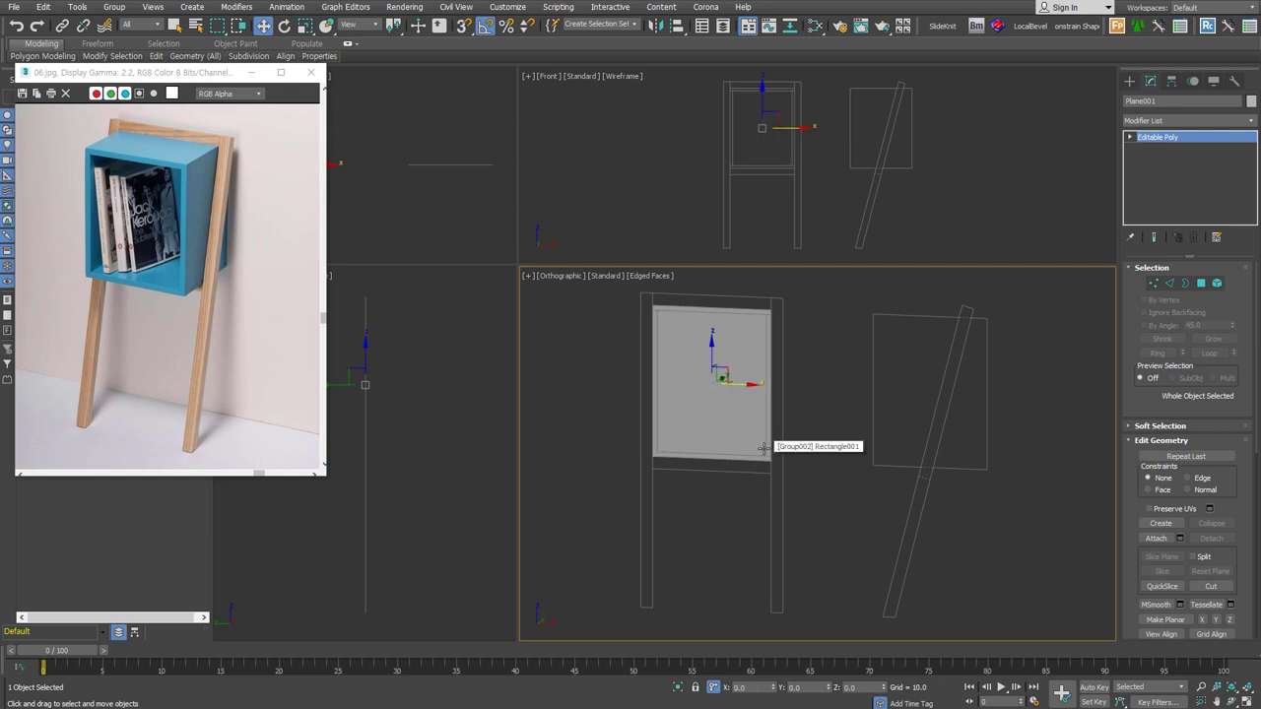
pyautogui.click(763, 448)
pyautogui.moveTo(808, 511)
pyautogui.mouseDown()
pyautogui.moveTo(826, 504)
pyautogui.moveTo(798, 437)
pyautogui.mouseUp()
# - Select the right leg and side panel group, keep it upright, and move it out along Y
pyautogui.moveTo(1001, 514); pyautogui.dragTo(847, 303)
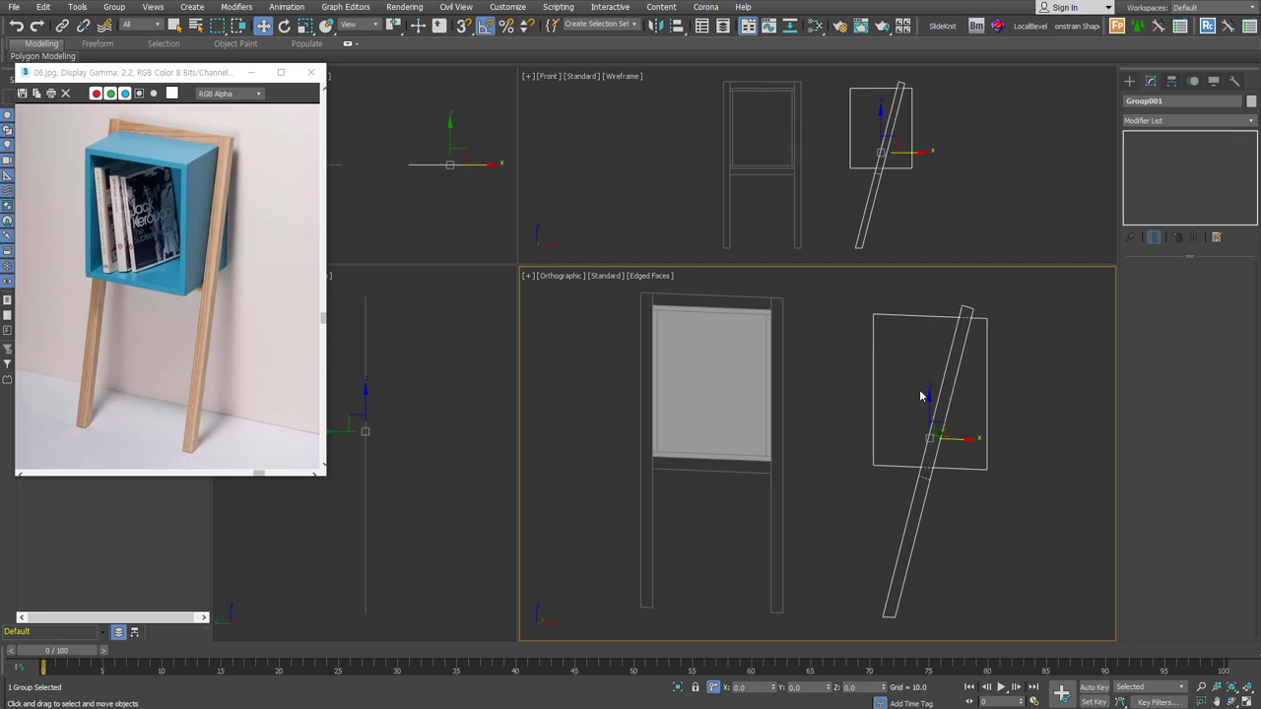
pyautogui.press('e')
pyautogui.moveTo(923, 391)
pyautogui.mouseDown()
pyautogui.moveTo(982, 433)
pyautogui.moveTo(923, 394)
pyautogui.mouseUp()
pyautogui.moveTo(923, 394)
pyautogui.keyDown('alt'); pyautogui.mouseDown(button='middle')
pyautogui.moveTo(839, 406)
pyautogui.moveTo(916, 396)
pyautogui.mouseUp(button='middle'); pyautogui.keyUp('alt')
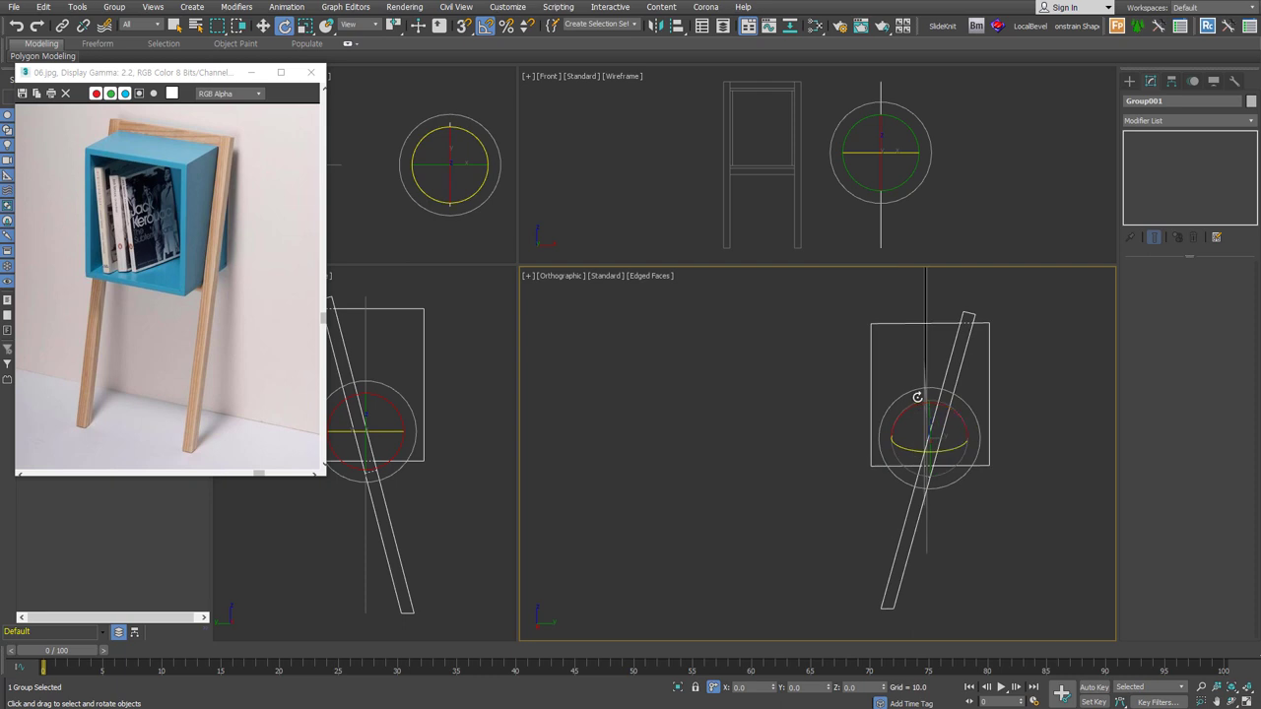
pyautogui.press('w')
pyautogui.moveTo(958, 433); pyautogui.dragTo(1047, 423)
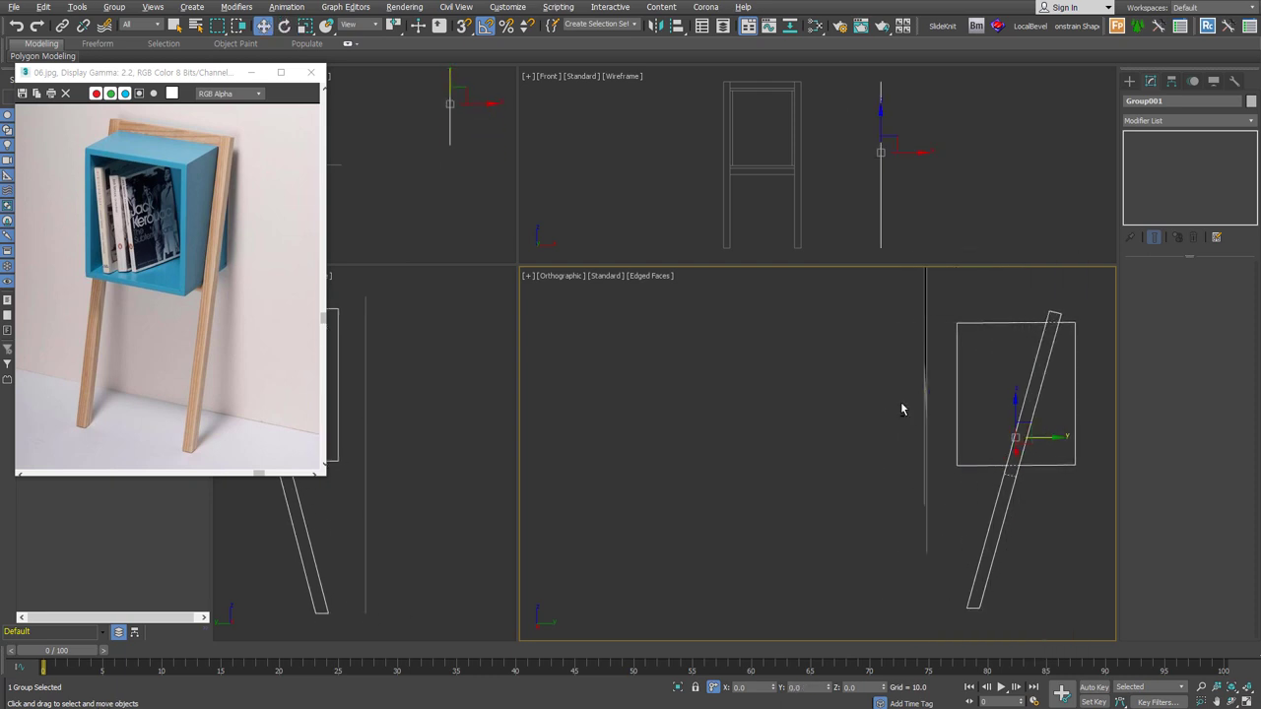
pyautogui.keyDown('alt'); pyautogui.moveTo(901, 401); pyautogui.dragTo(918, 390, button='middle'); pyautogui.keyUp('alt')
pyautogui.click(854, 418)
# - Try snapping the front frame group to the leg's midpoint, then undo it
pyautogui.click(812, 405)
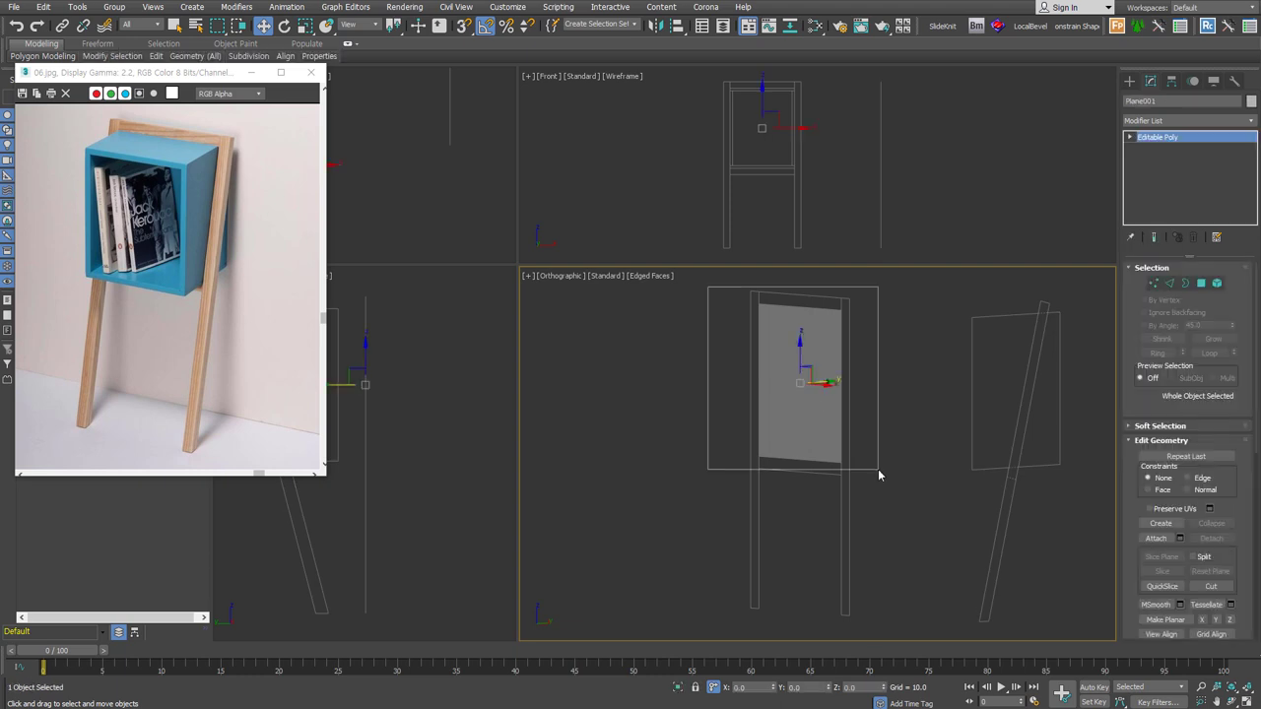
pyautogui.hotkey('ctrl', 'a')
pyautogui.keyDown('alt'); pyautogui.moveTo(883, 452); pyautogui.dragTo(851, 497, button='middle'); pyautogui.keyUp('alt')
pyautogui.keyDown('alt'); pyautogui.moveTo(852, 464); pyautogui.dragTo(802, 464, button='middle'); pyautogui.keyUp('alt')
pyautogui.press('s')
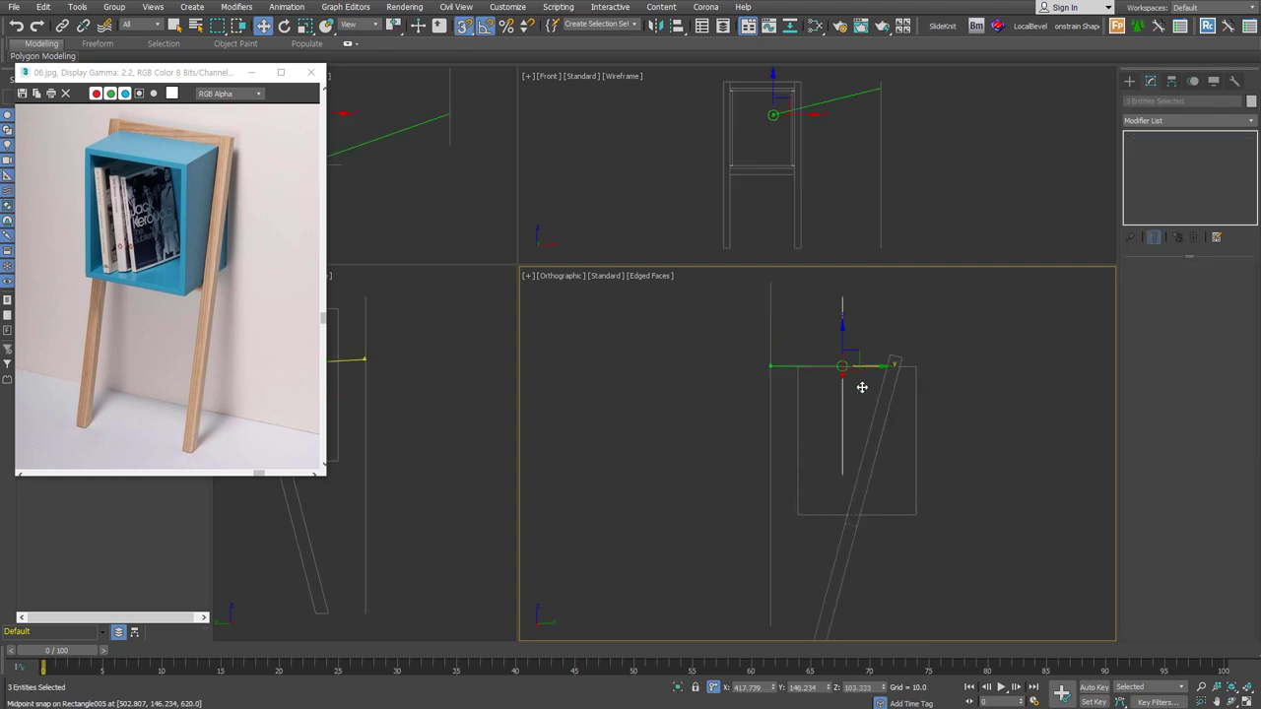
pyautogui.moveTo(803, 366); pyautogui.dragTo(917, 478)
pyautogui.hotkey('ctrl', 'z')
pyautogui.hotkey('ctrl', 'z')
pyautogui.keyDown('alt'); pyautogui.moveTo(785, 421); pyautogui.dragTo(873, 422, button='middle'); pyautogui.keyUp('alt')
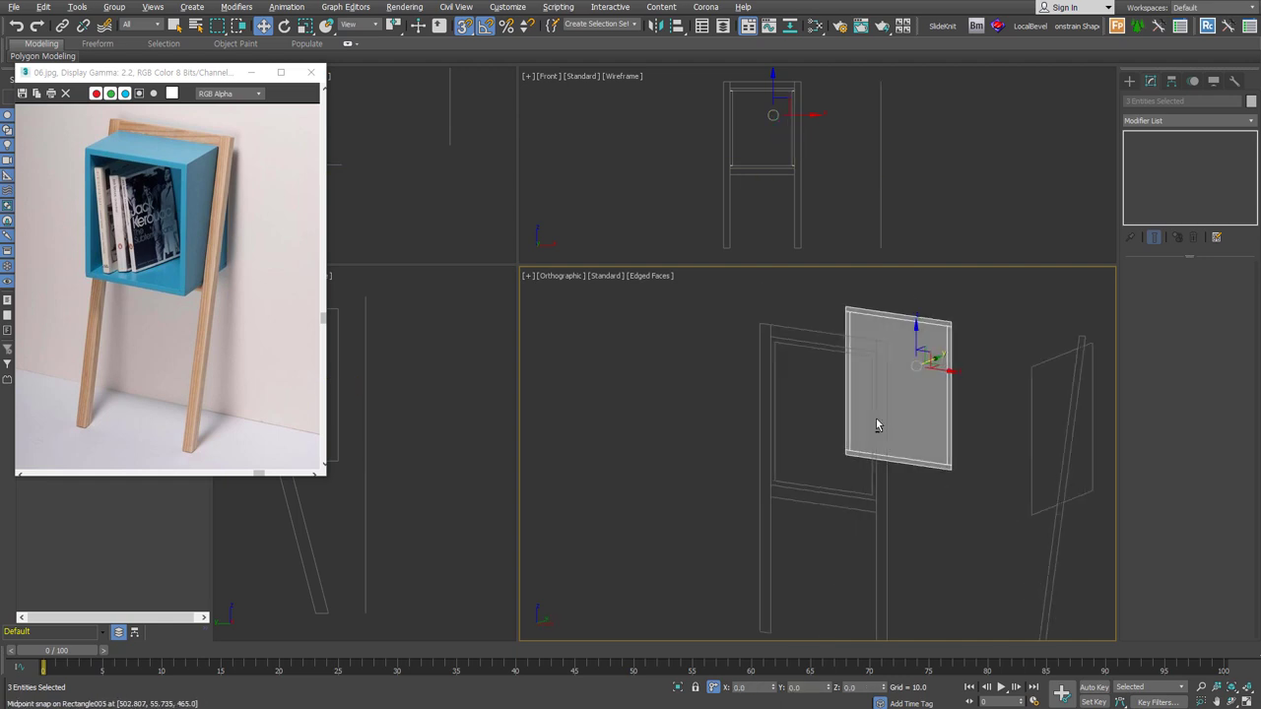
pyautogui.keyDown('alt'); pyautogui.moveTo(969, 487); pyautogui.dragTo(890, 507, button='middle'); pyautogui.keyUp('alt')
pyautogui.click(891, 508)
# - Give the grey panel a Shell with Outer Amount 120 and collapse it to Editable Poly
pyautogui.click(848, 434)
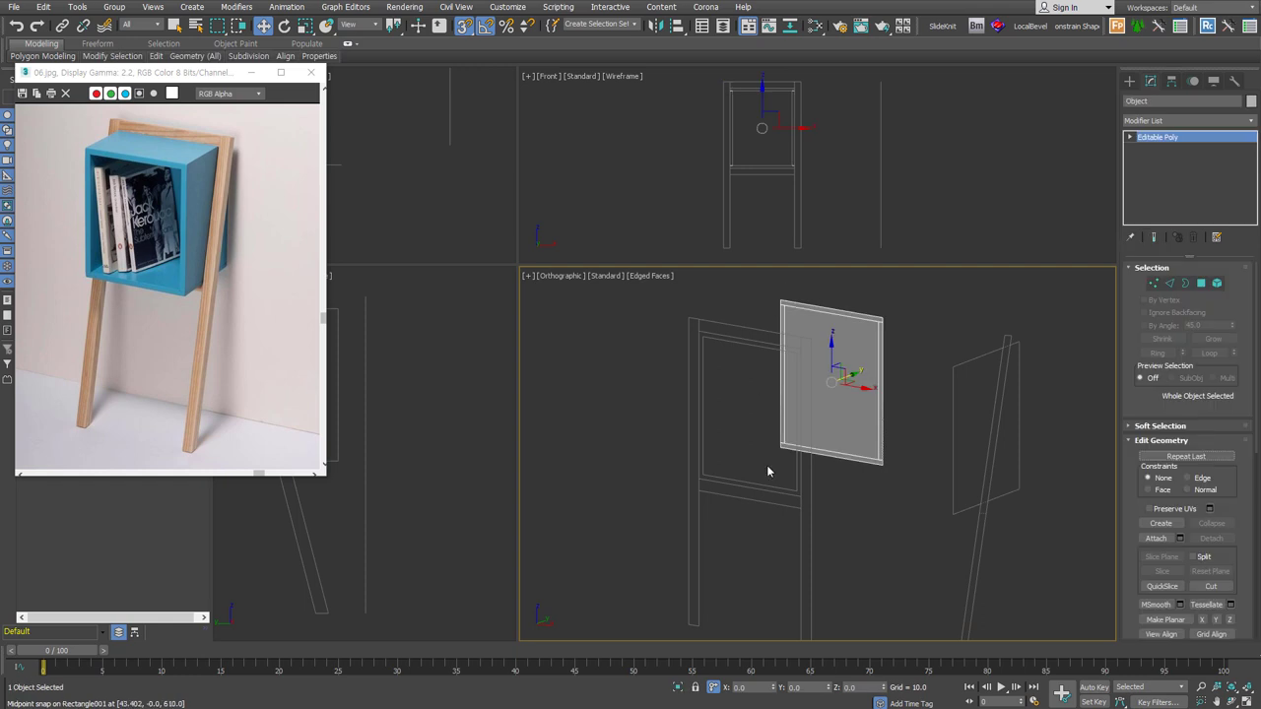
pyautogui.hotkey('alt', 's')
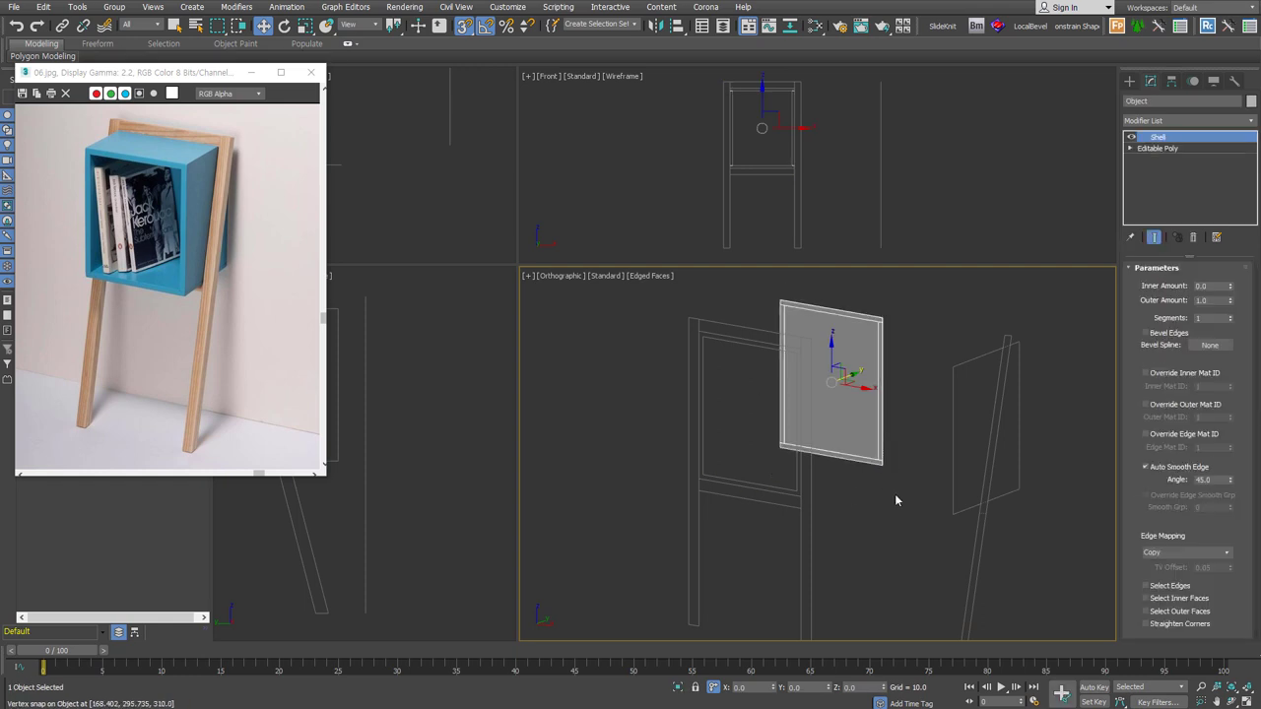
pyautogui.moveTo(1230, 301); pyautogui.dragTo(1225, 308)
pyautogui.keyDown('alt'); pyautogui.moveTo(1074, 414); pyautogui.dragTo(977, 429, button='middle'); pyautogui.keyUp('alt')
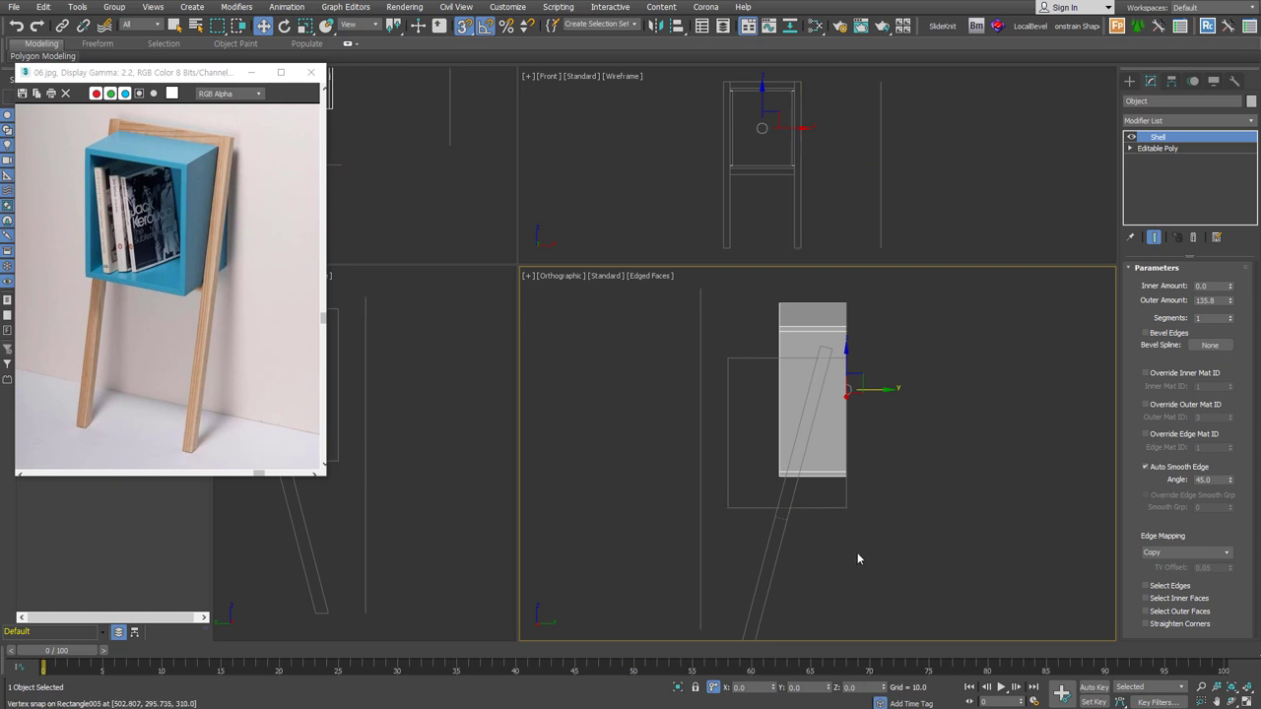
pyautogui.click(1220, 301)
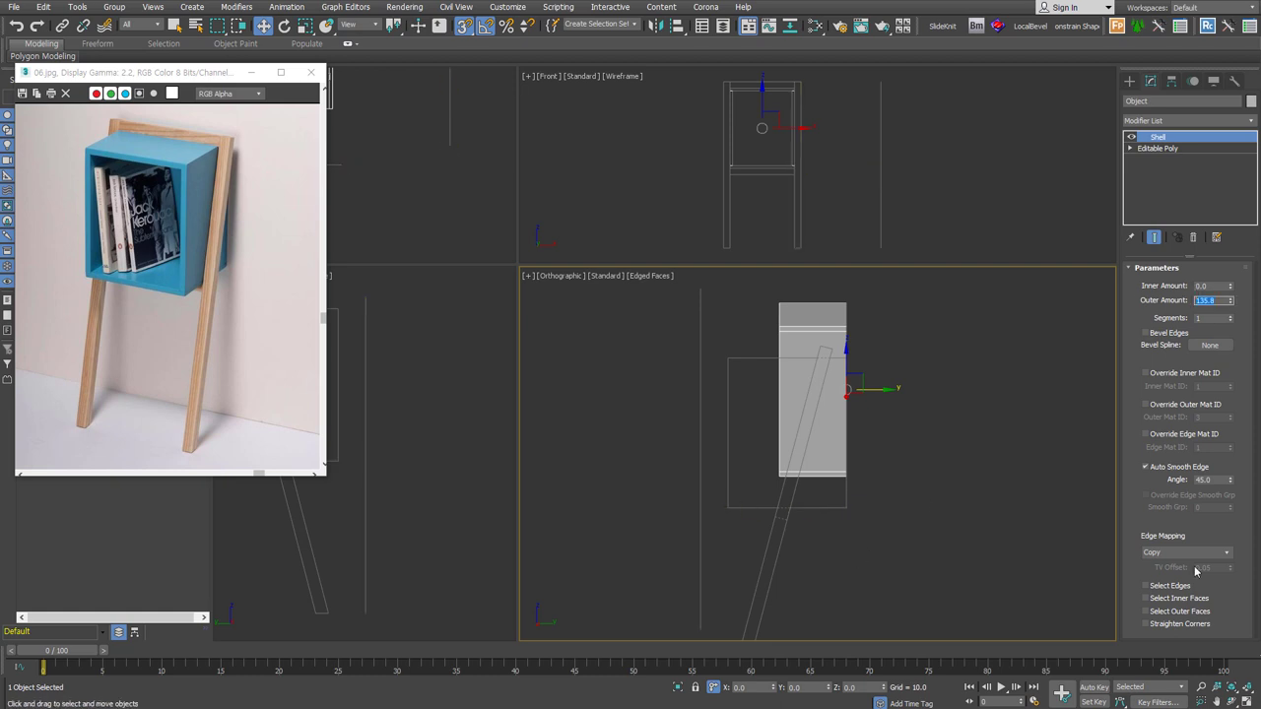
pyautogui.write('240')
pyautogui.press('Return')
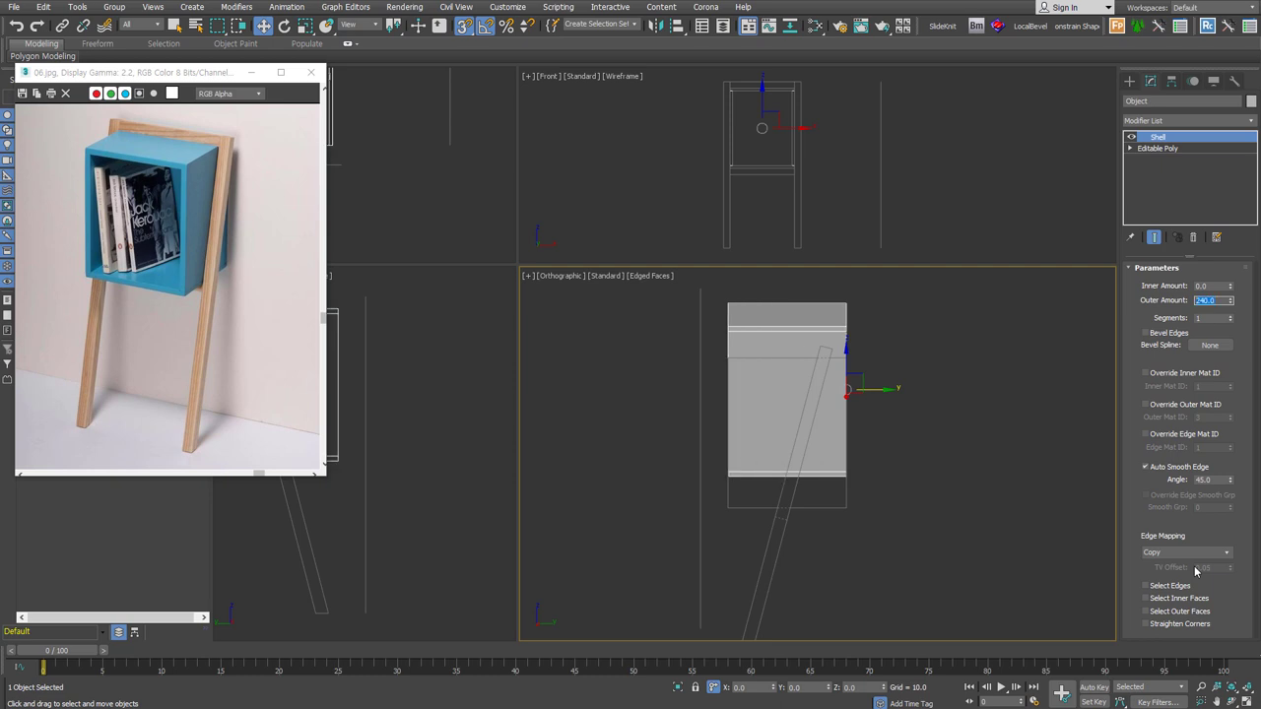
pyautogui.write('120')
pyautogui.press('Return')
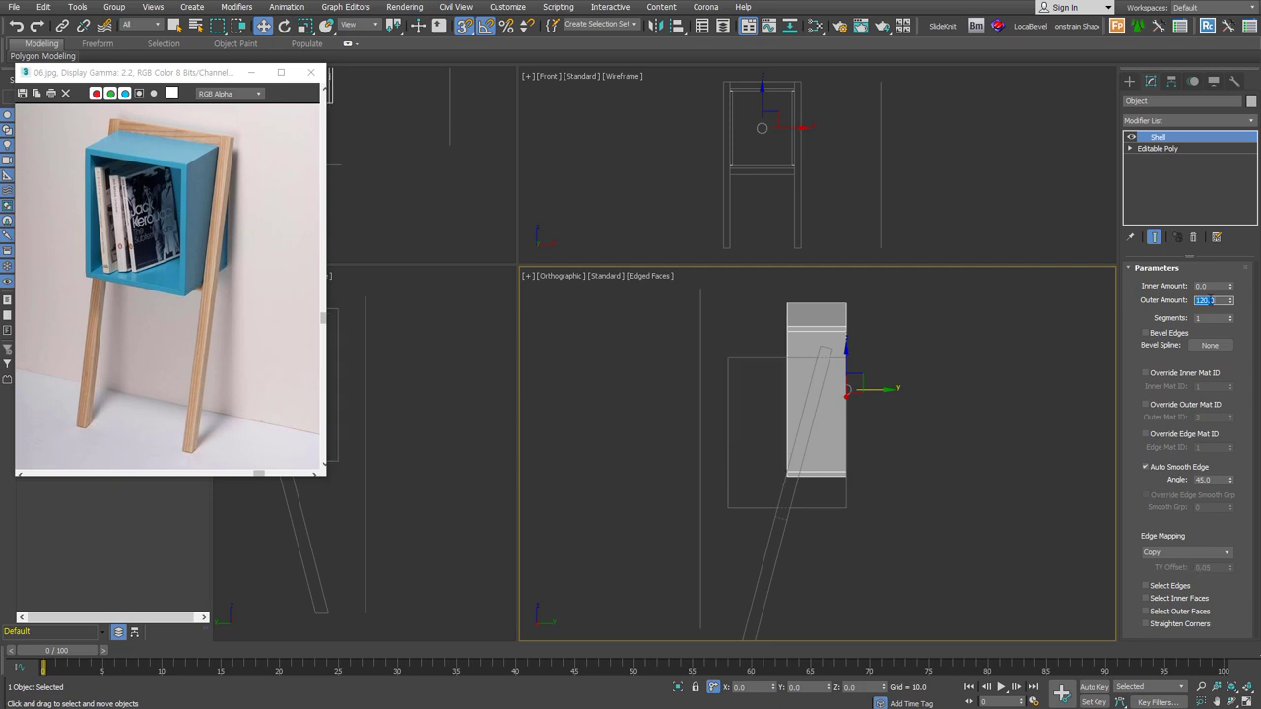
pyautogui.hotkey('ctrl', 'shift', 'c')
# - At Vertex level, select the box's right-side vertices and offset them -5 on Y
pyautogui.click(1153, 283)
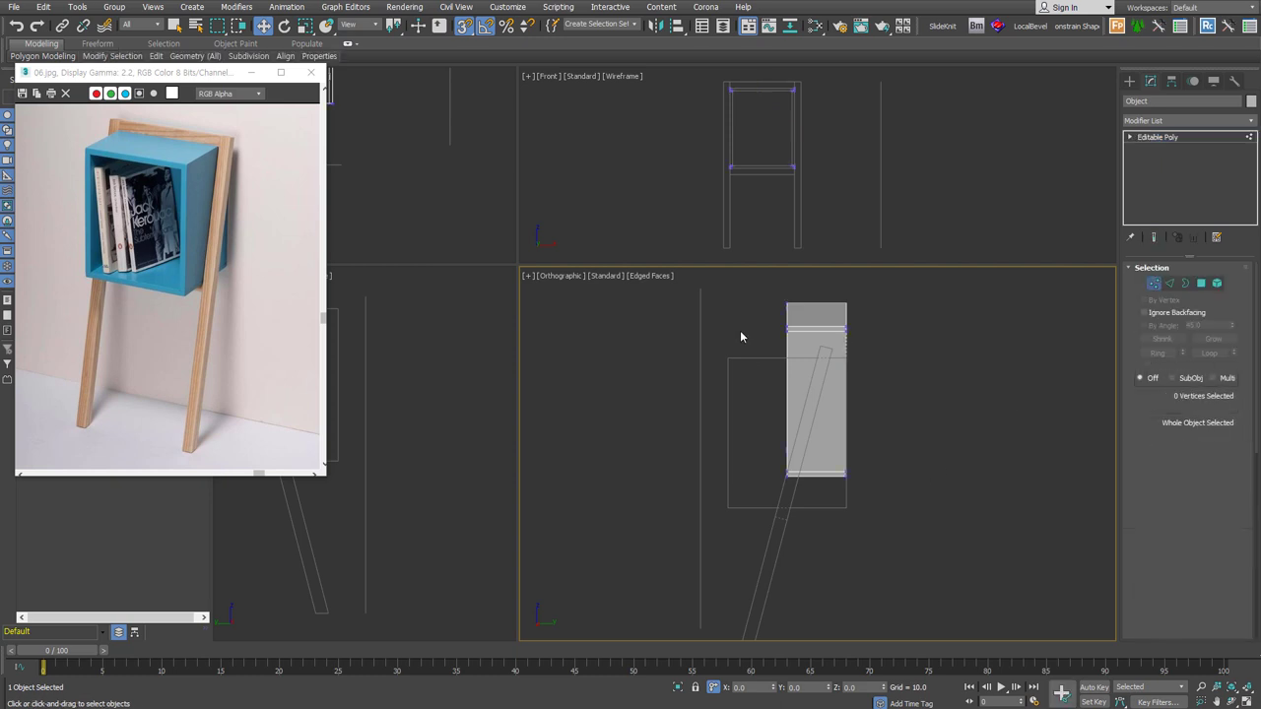
pyautogui.moveTo(755, 297); pyautogui.dragTo(808, 503)
pyautogui.moveTo(808, 503)
pyautogui.keyDown('alt'); pyautogui.mouseDown(button='middle')
pyautogui.moveTo(763, 368)
pyautogui.moveTo(854, 534)
pyautogui.mouseUp(button='middle'); pyautogui.keyUp('alt')
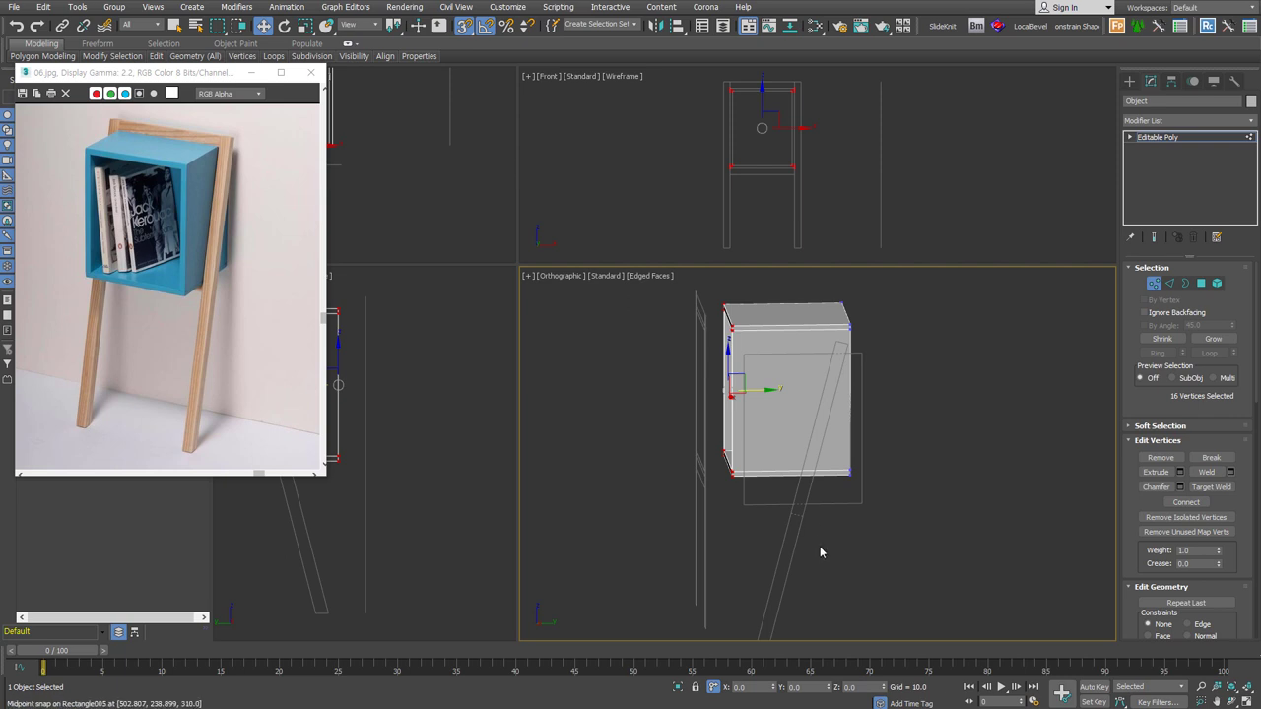
pyautogui.keyDown('alt'); pyautogui.moveTo(820, 546); pyautogui.dragTo(829, 509, button='middle'); pyautogui.keyUp('alt')
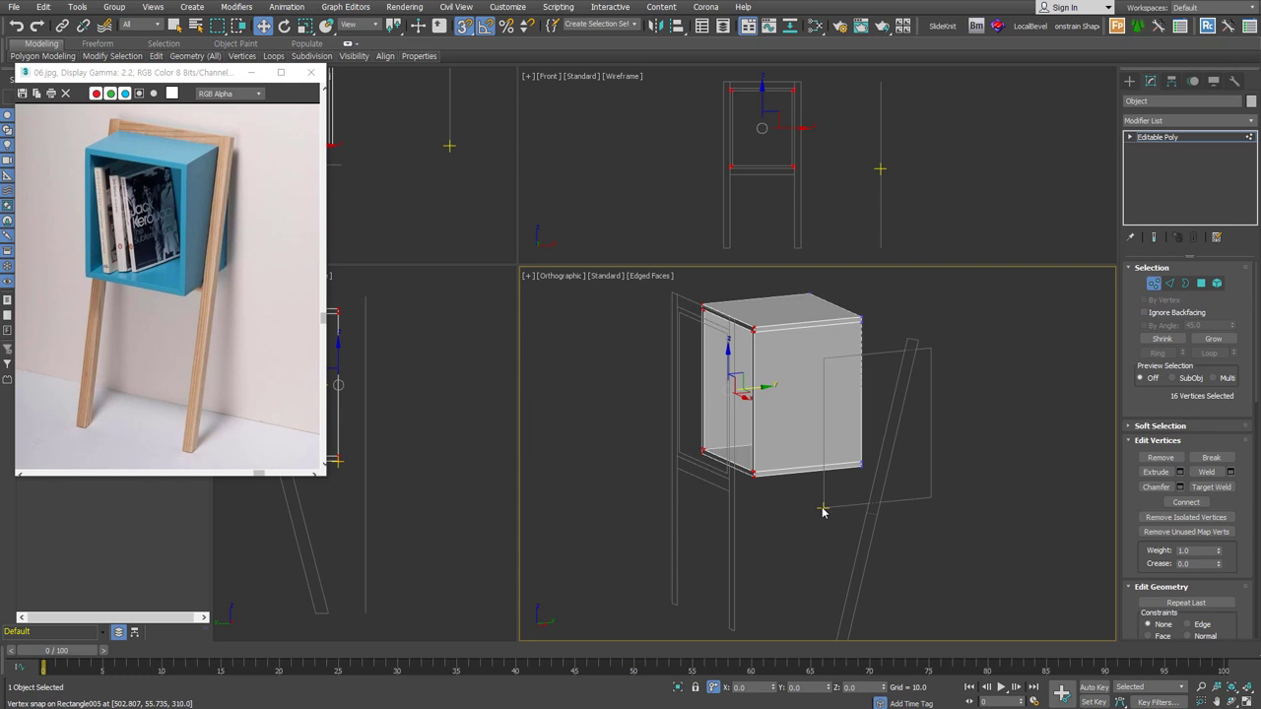
pyautogui.keyDown('alt'); pyautogui.moveTo(957, 411); pyautogui.dragTo(819, 423, button='middle'); pyautogui.keyUp('alt')
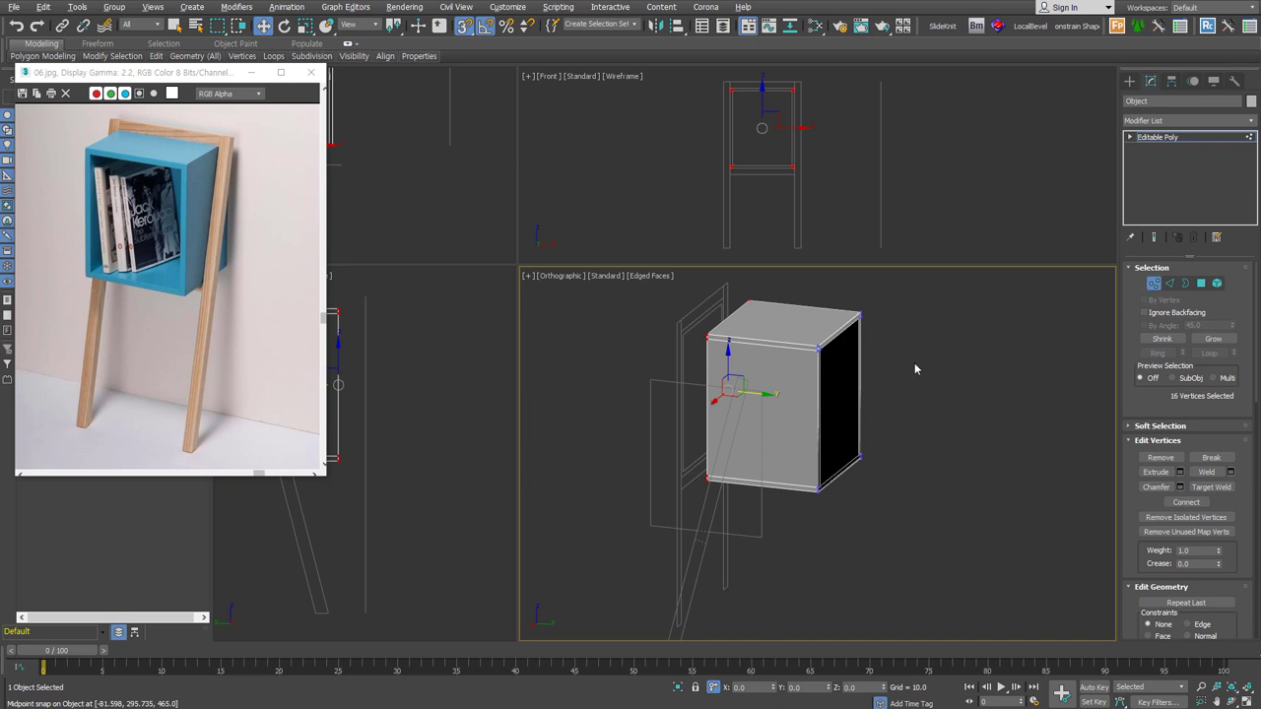
pyautogui.keyDown('alt'); pyautogui.moveTo(915, 369); pyautogui.dragTo(907, 350, button='middle'); pyautogui.keyUp('alt')
pyautogui.moveTo(806, 297); pyautogui.dragTo(920, 538)
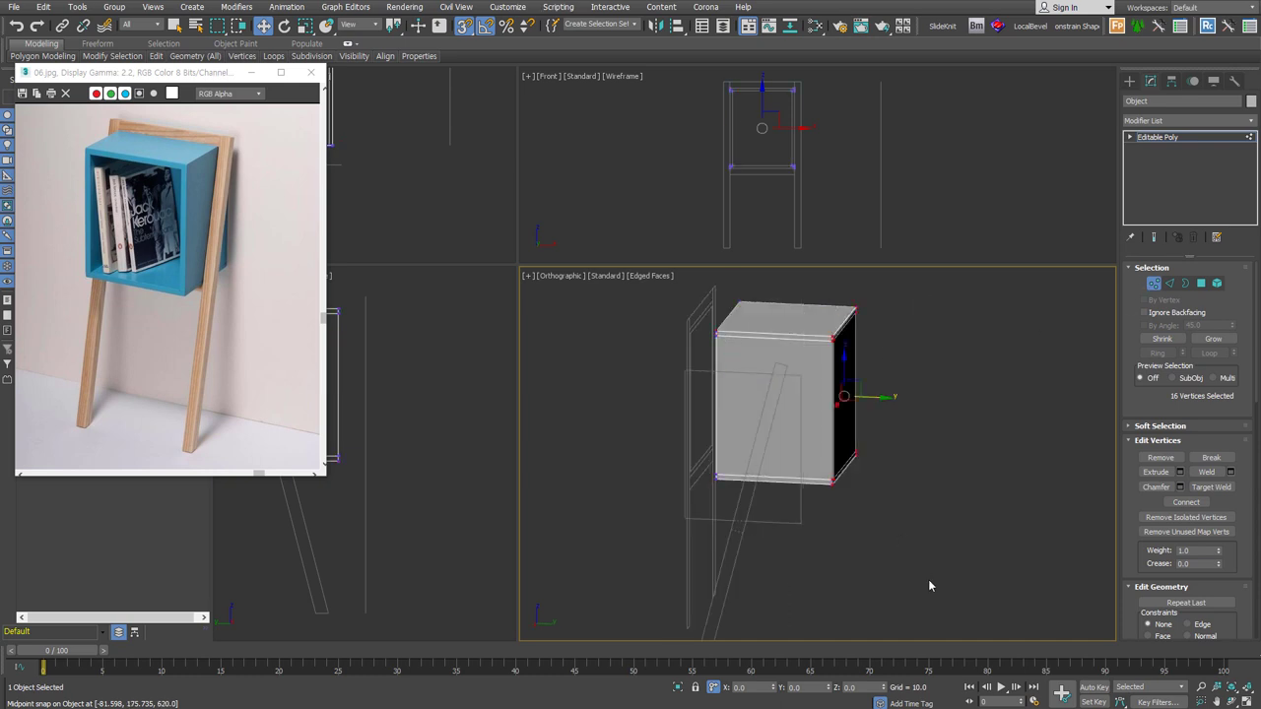
pyautogui.click(794, 688)
pyautogui.press('Return')
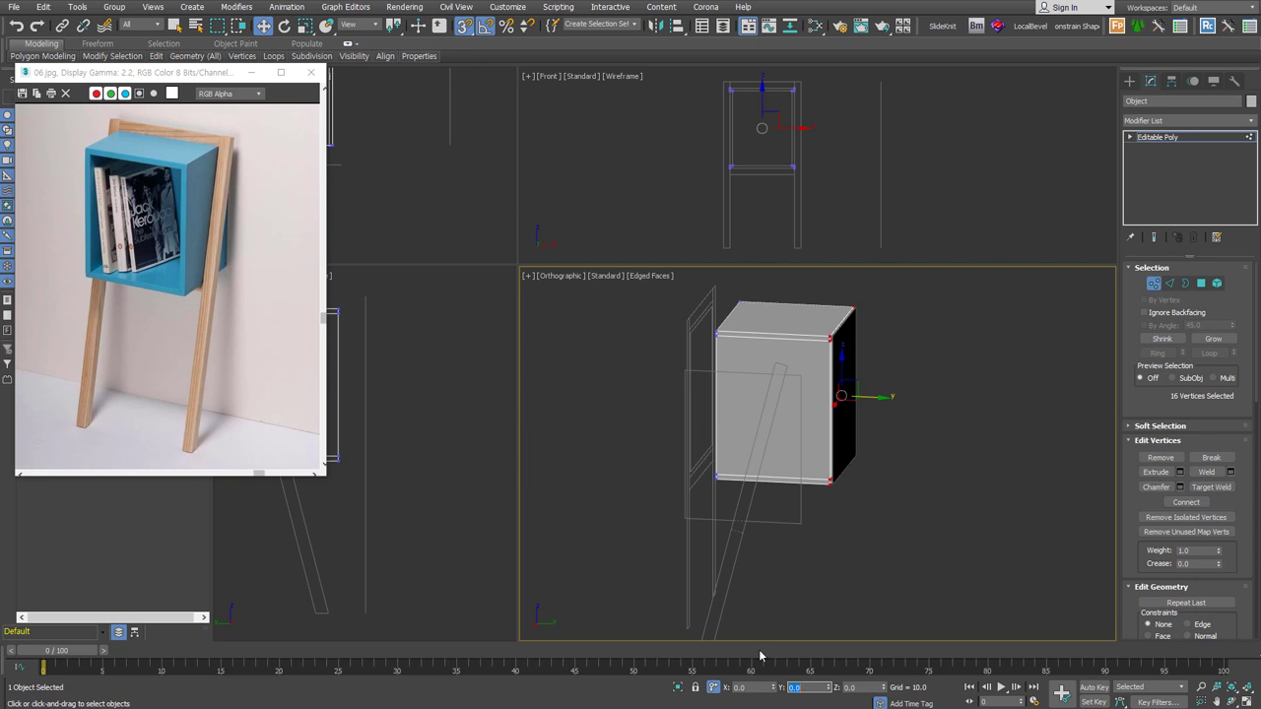
# - Add a Shell modifier with Outer Amount 5 to the back panel
pyautogui.press('1')
pyautogui.scroll(5, 857, 345)
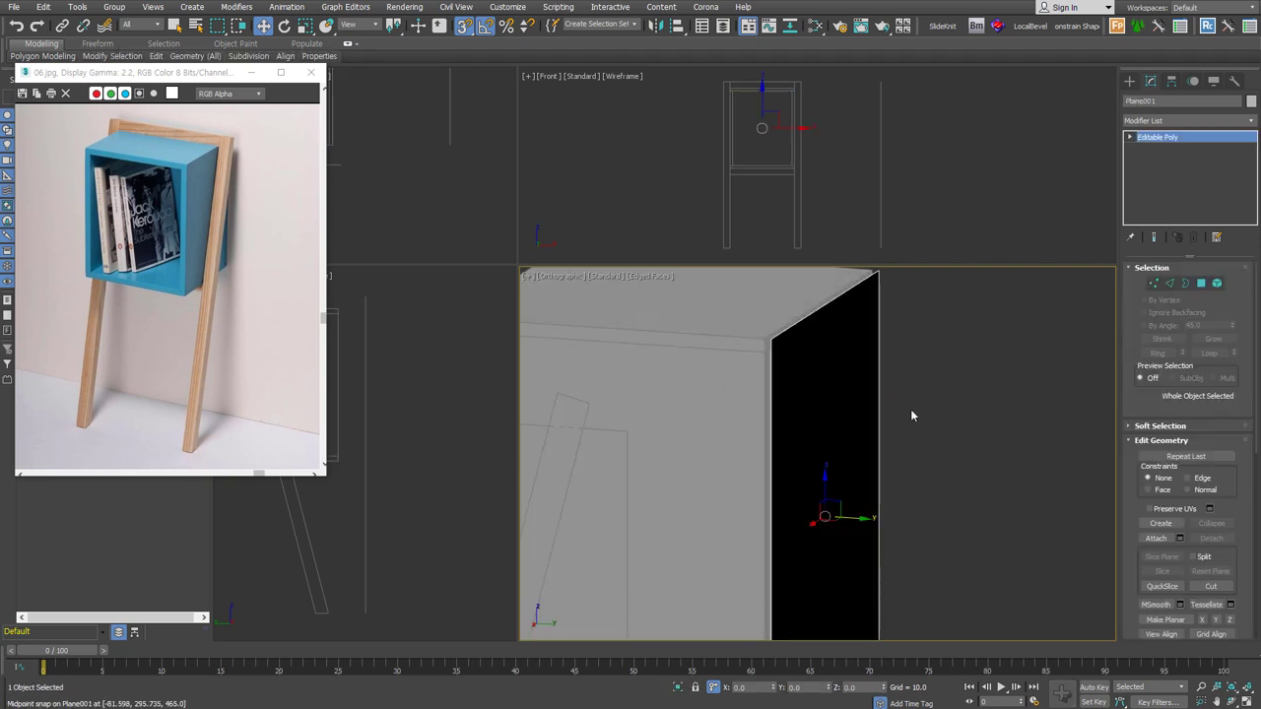
pyautogui.press('s')
pyautogui.doubleClick(1212, 300)
pyautogui.write('5')
pyautogui.press('Return')
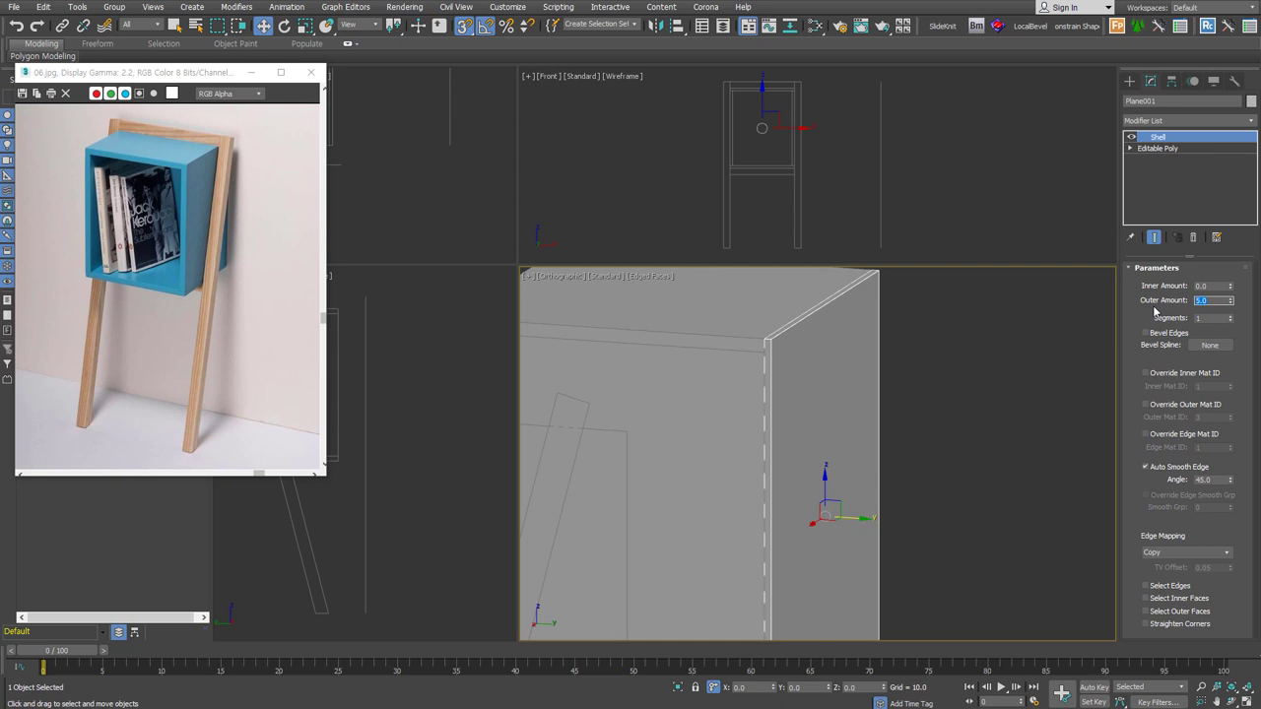
# - Select the shelf box, start Attach, and rename it B_box
pyautogui.scroll(-5, 892, 414)
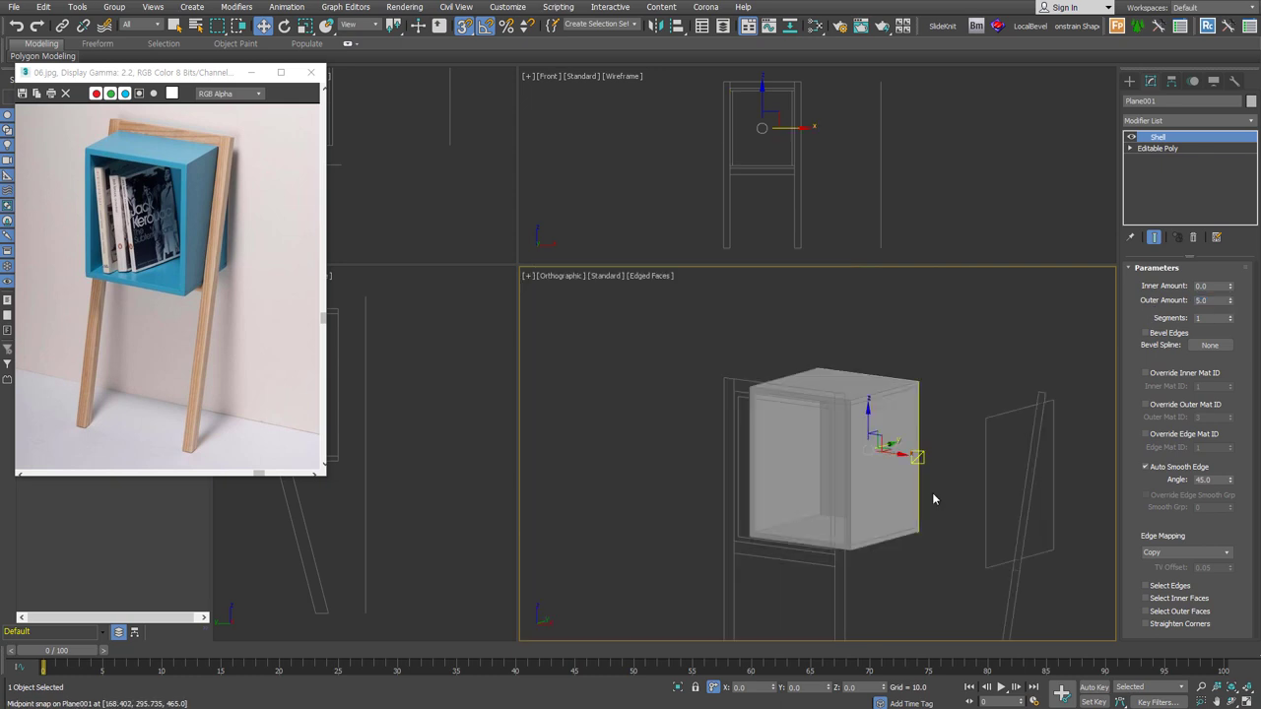
pyautogui.click(916, 563)
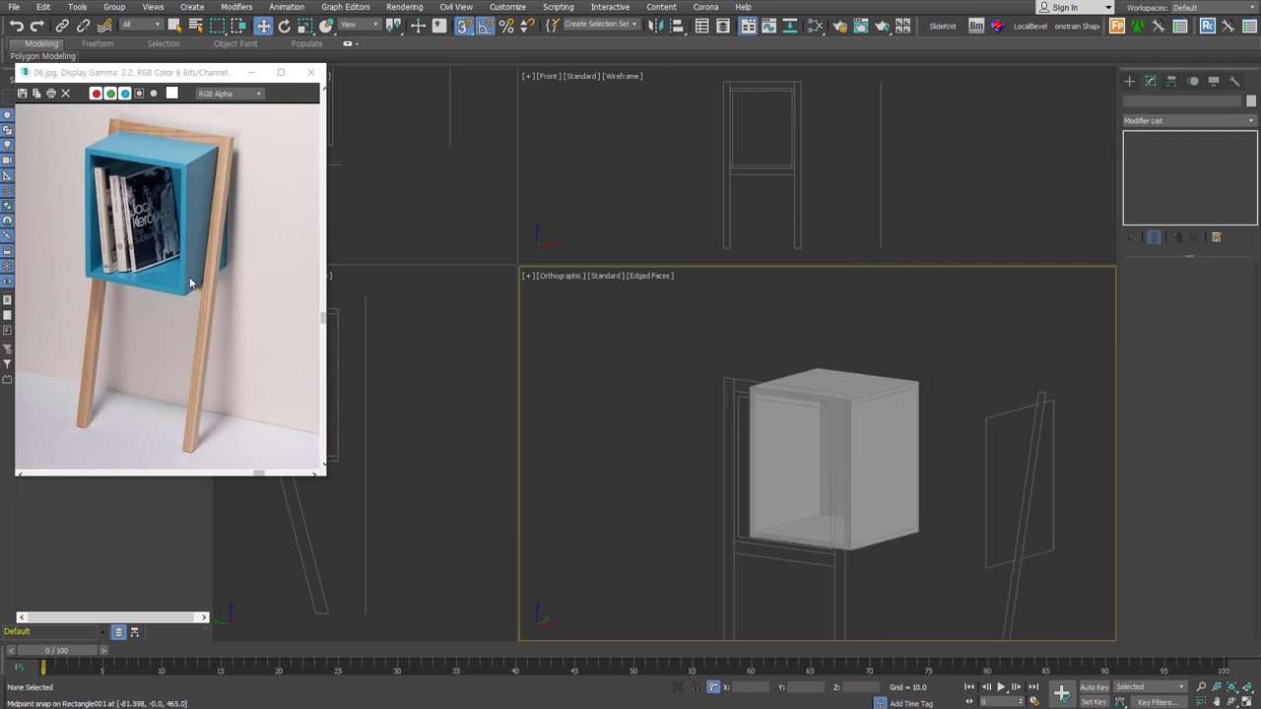
pyautogui.click(892, 408)
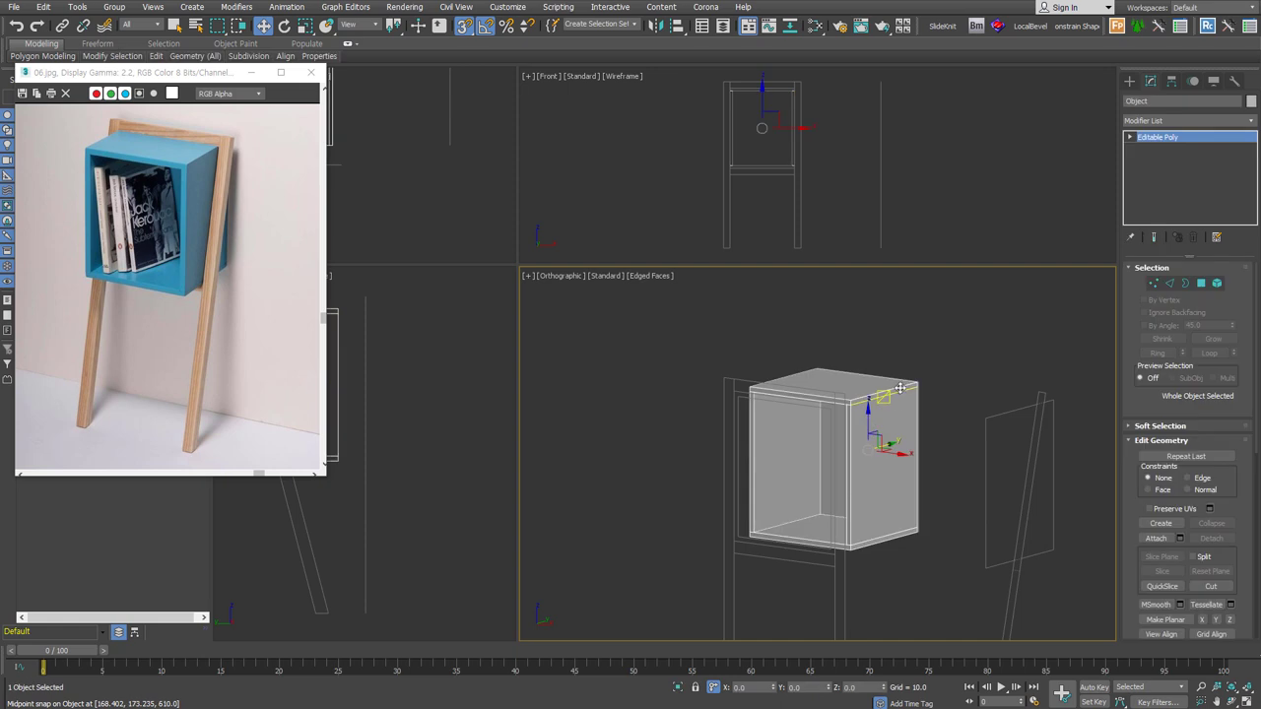
pyautogui.click(1158, 540)
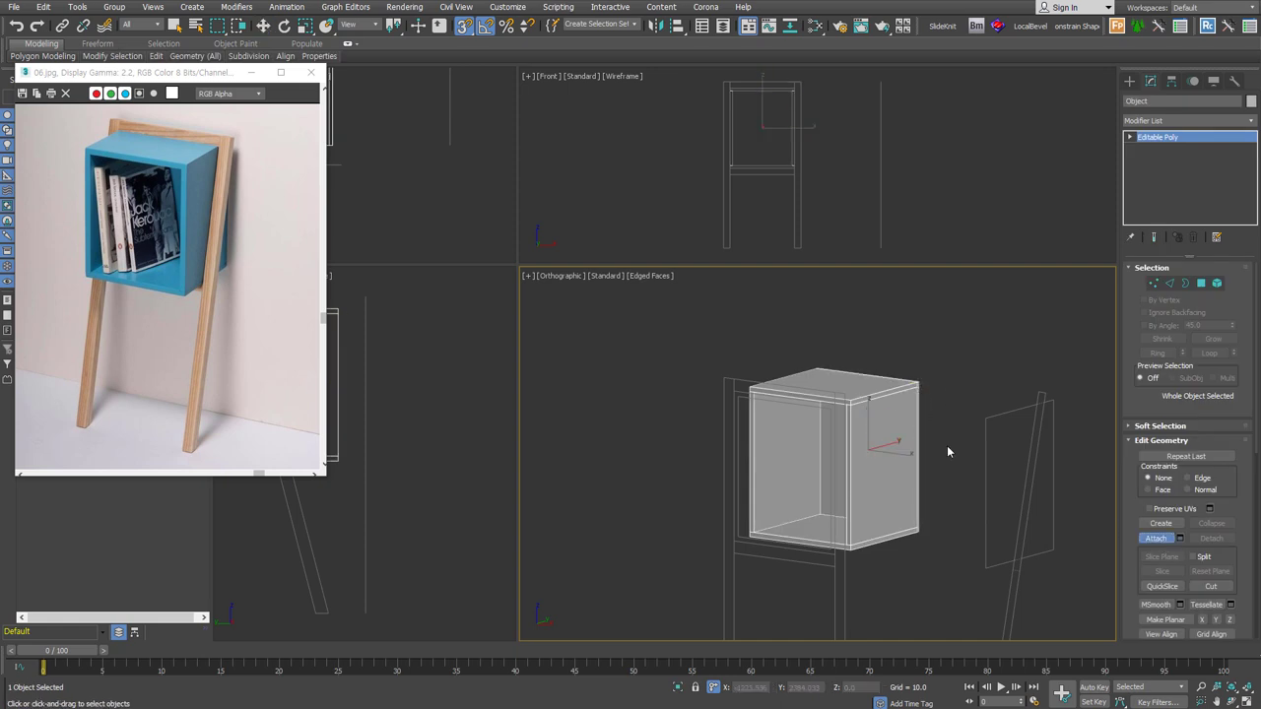
pyautogui.click(1176, 103)
pyautogui.write('B_box')
pyautogui.moveTo(1011, 498)
pyautogui.keyDown('alt'); pyautogui.mouseDown(button='middle')
pyautogui.moveTo(902, 510)
pyautogui.moveTo(846, 481)
pyautogui.mouseUp(button='middle'); pyautogui.keyUp('alt')
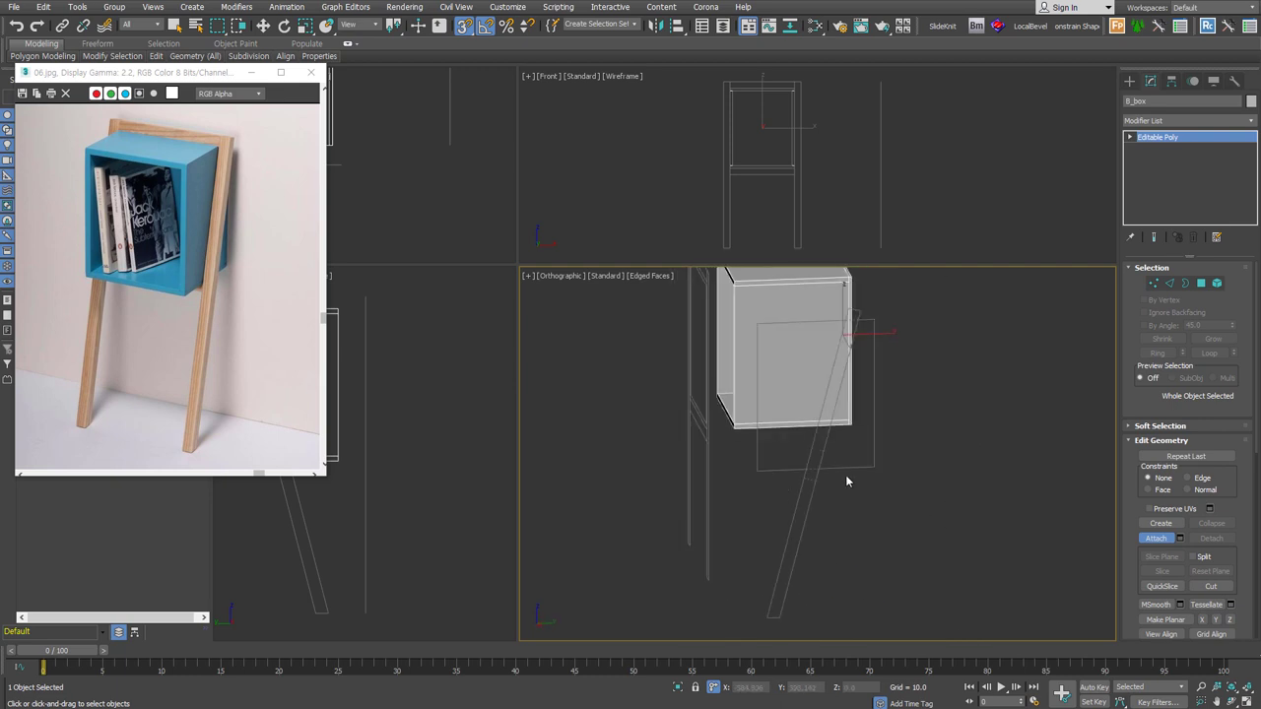
# - Draw a plane covering the whole front frame in the front view
pyautogui.press('f')
pyautogui.press('z')
pyautogui.moveTo(898, 442); pyautogui.dragTo(885, 377, button='middle')
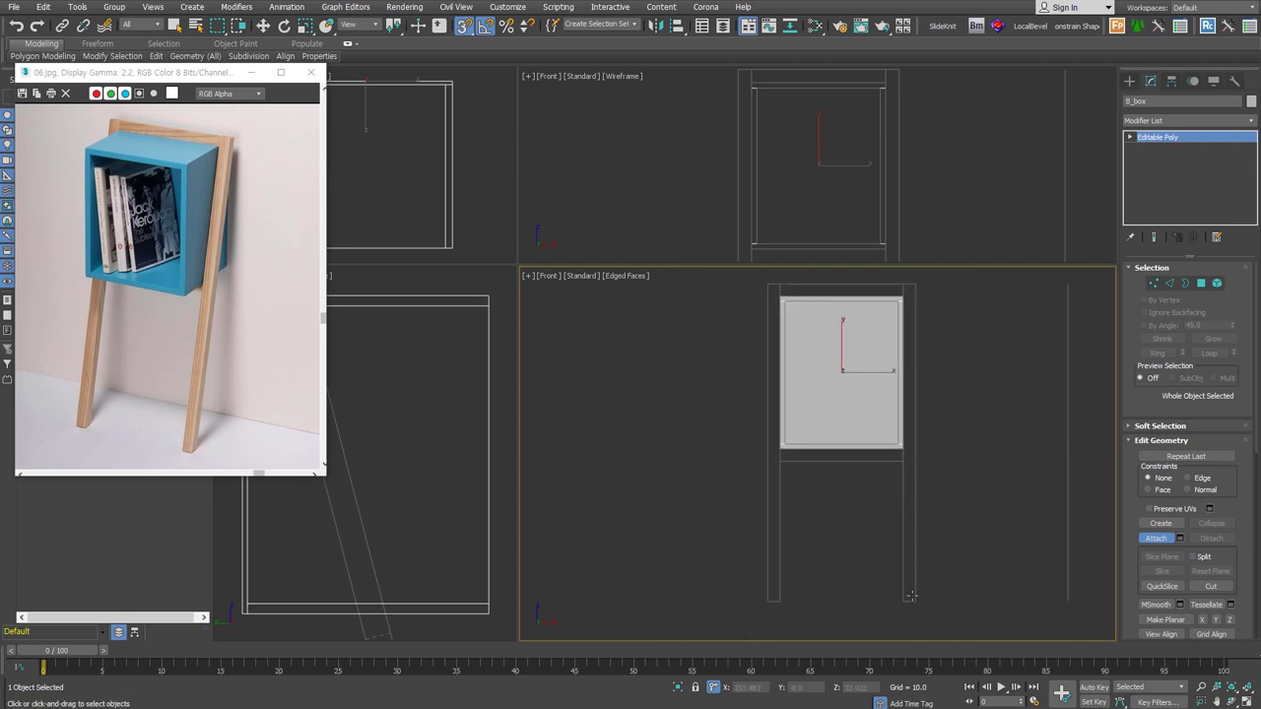
pyautogui.click(1129, 81)
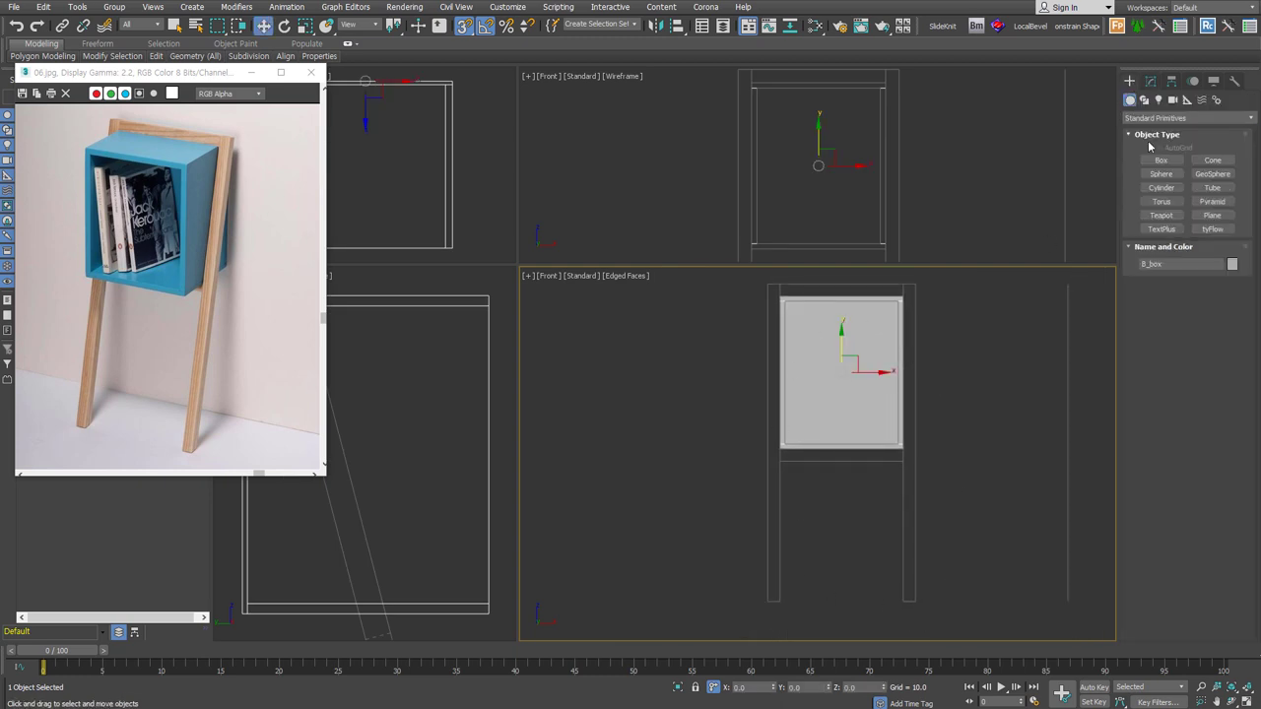
pyautogui.click(1213, 218)
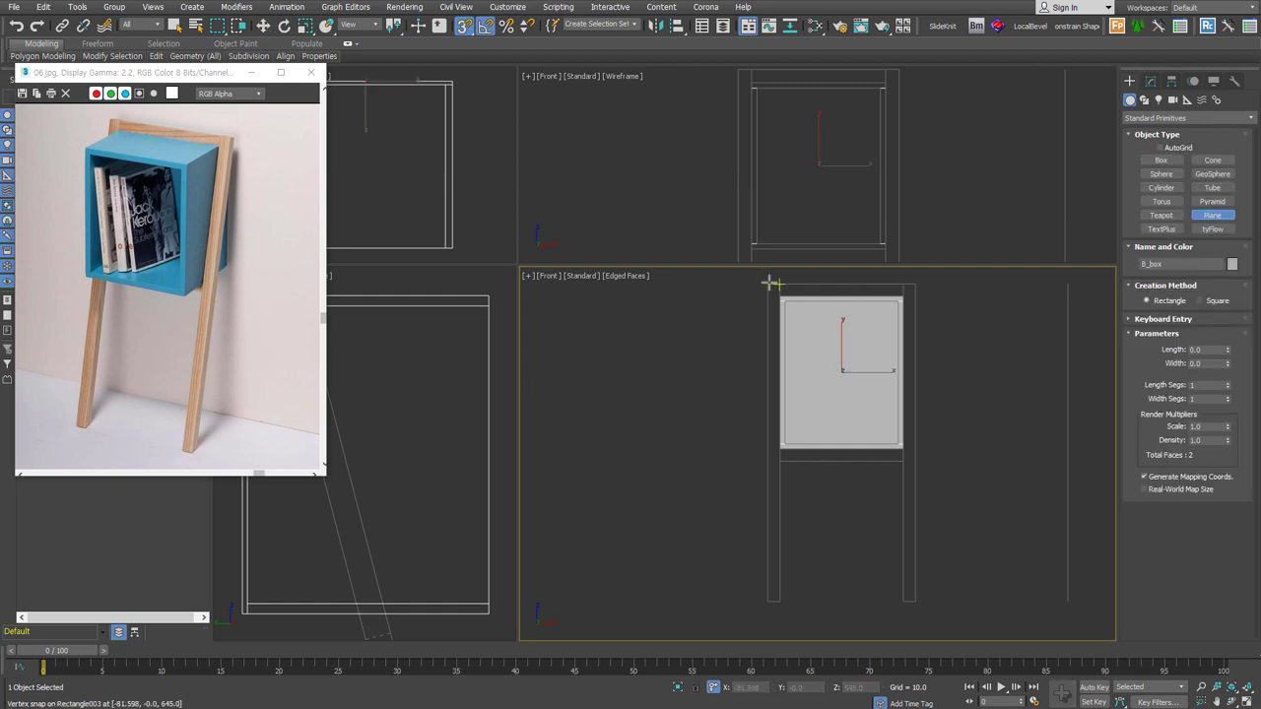
pyautogui.moveTo(768, 285); pyautogui.dragTo(915, 599)
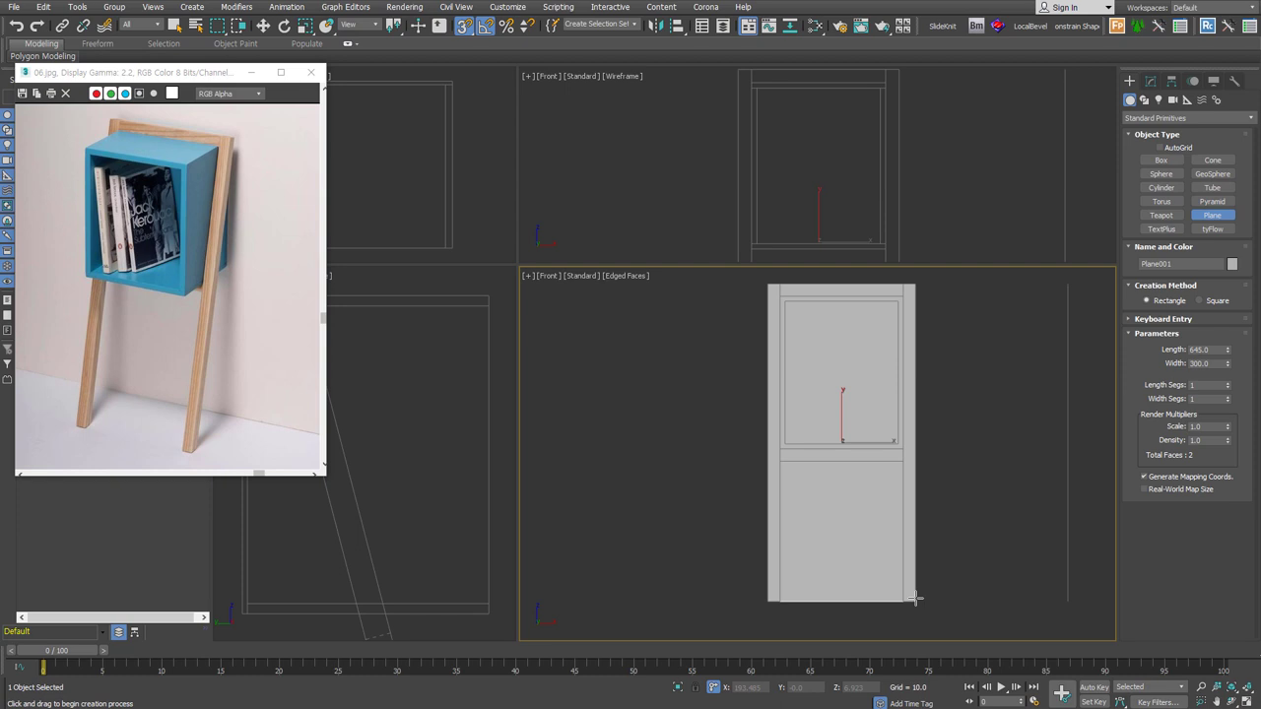
pyautogui.rightClick(915, 598)
# - Convert the plane to editable poly, chamfer its edges and delete the lower polygon
pyautogui.press('2')
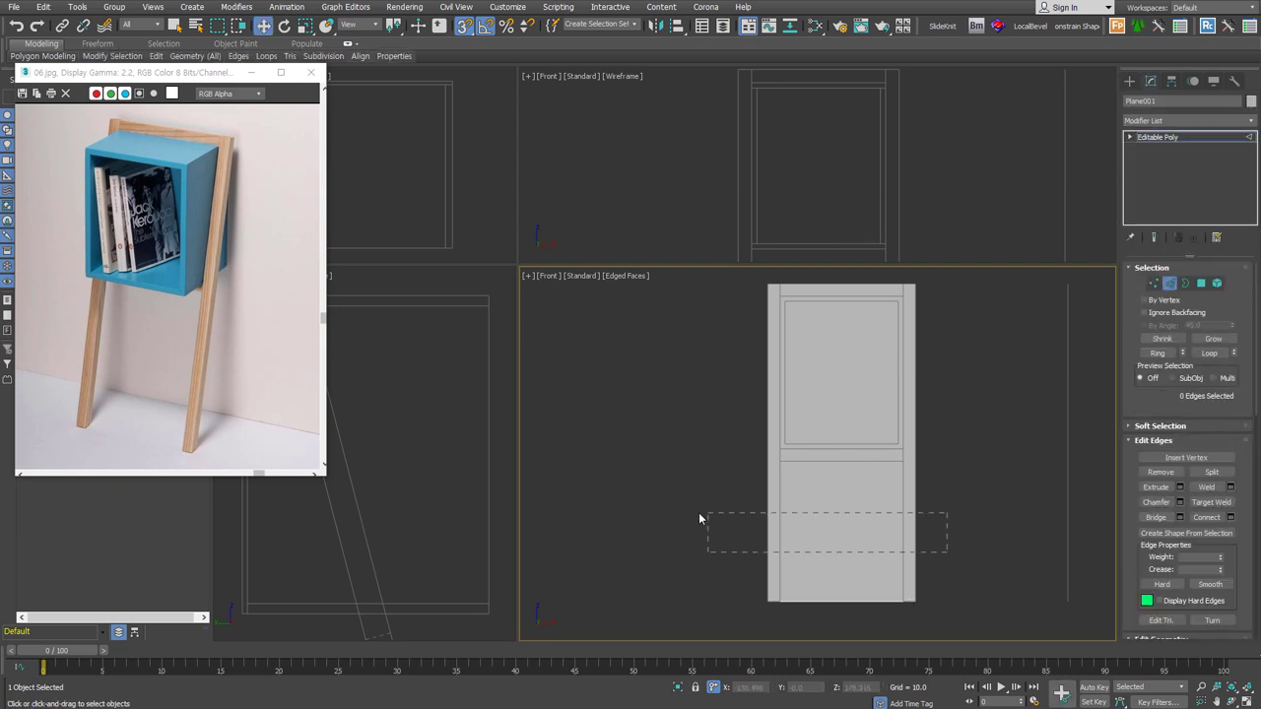
pyautogui.rightClick(847, 494)
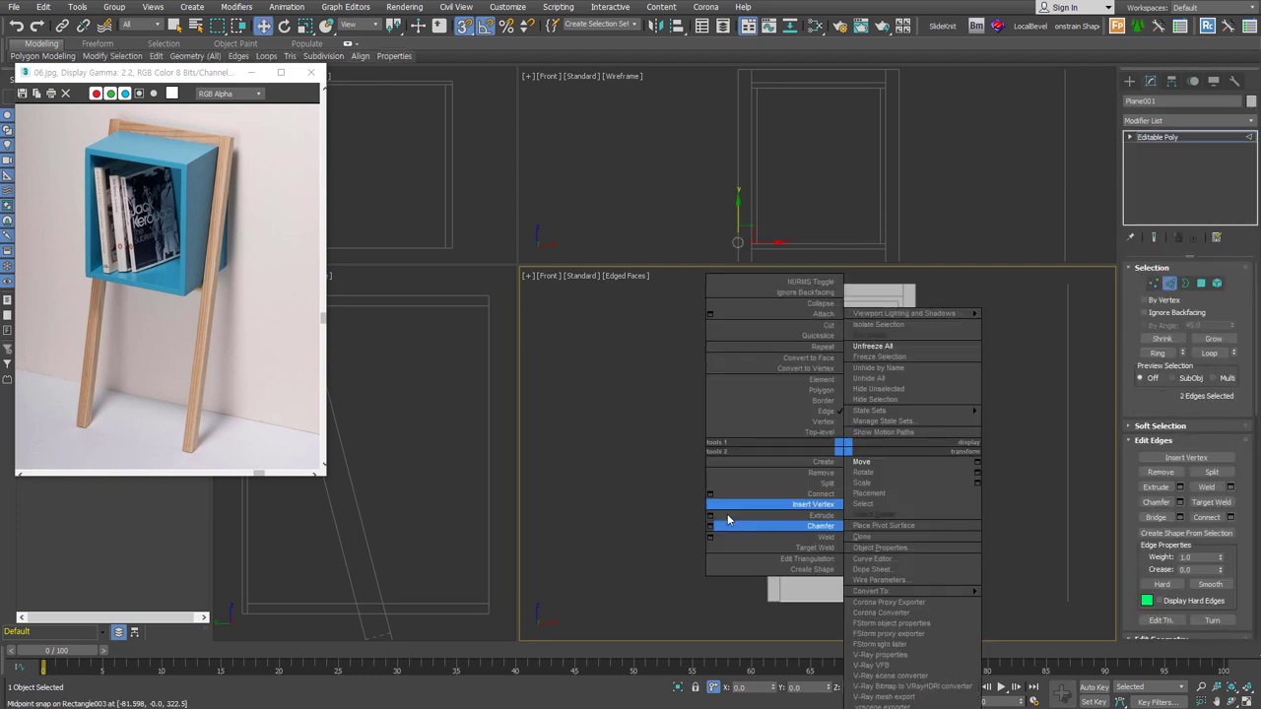
pyautogui.click(711, 527)
pyautogui.write('25')
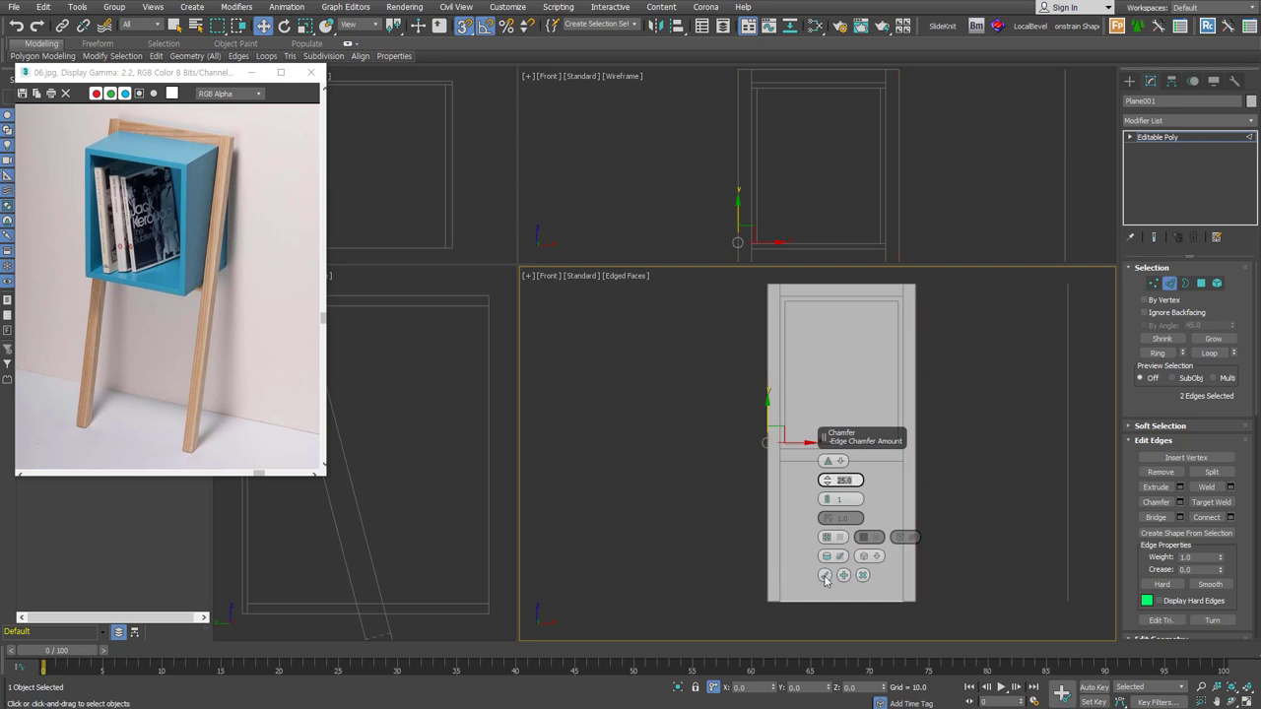
pyautogui.click(825, 575)
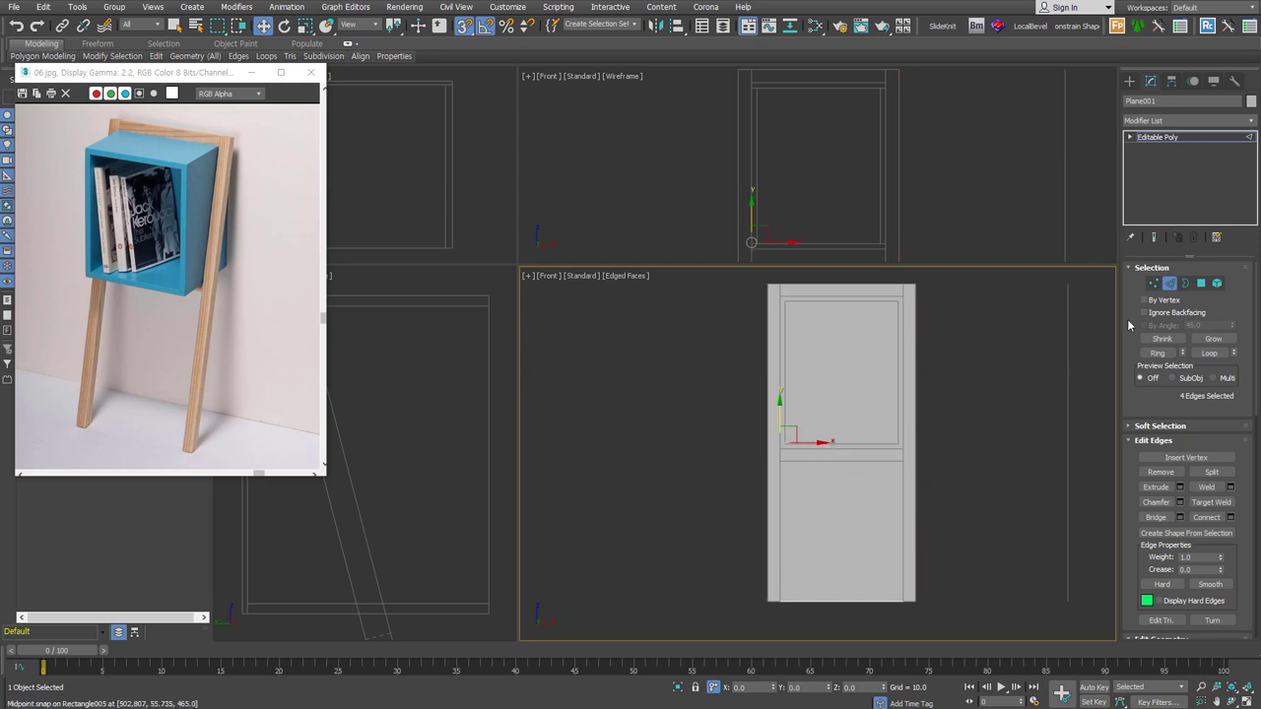
pyautogui.click(1201, 283)
pyautogui.click(867, 491)
pyautogui.press('Delete')
pyautogui.click(1201, 283)
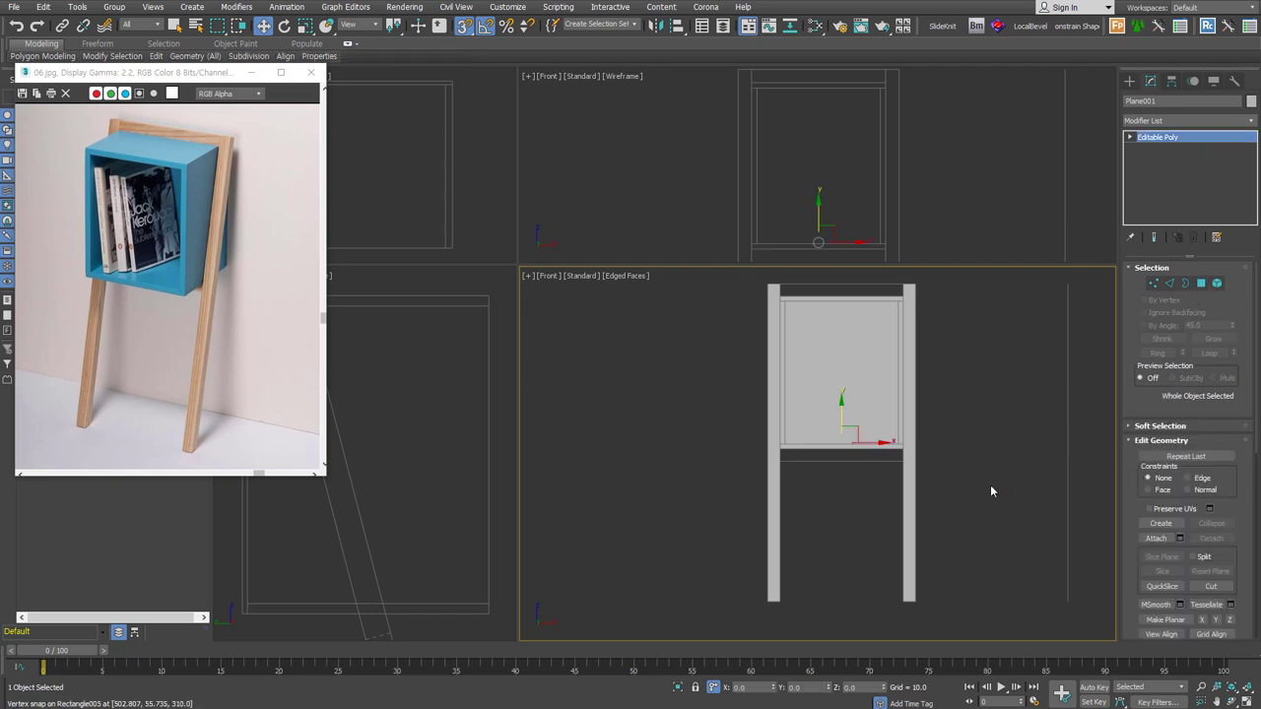
# - Snap Plane001 down onto the slanted leg's vertex
pyautogui.moveTo(985, 509)
pyautogui.keyDown('alt'); pyautogui.mouseDown(button='middle')
pyautogui.moveTo(834, 515)
pyautogui.moveTo(760, 464)
pyautogui.mouseUp(button='middle'); pyautogui.keyUp('alt')
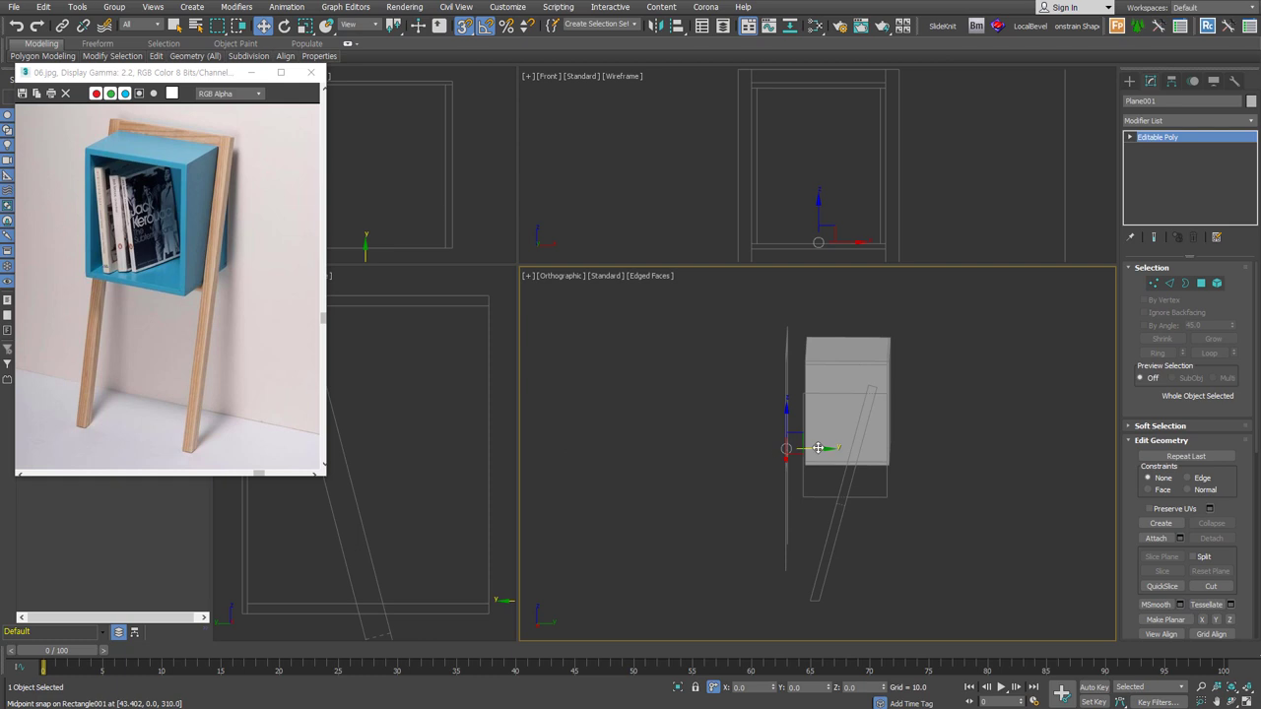
pyautogui.moveTo(817, 448); pyautogui.dragTo(806, 611)
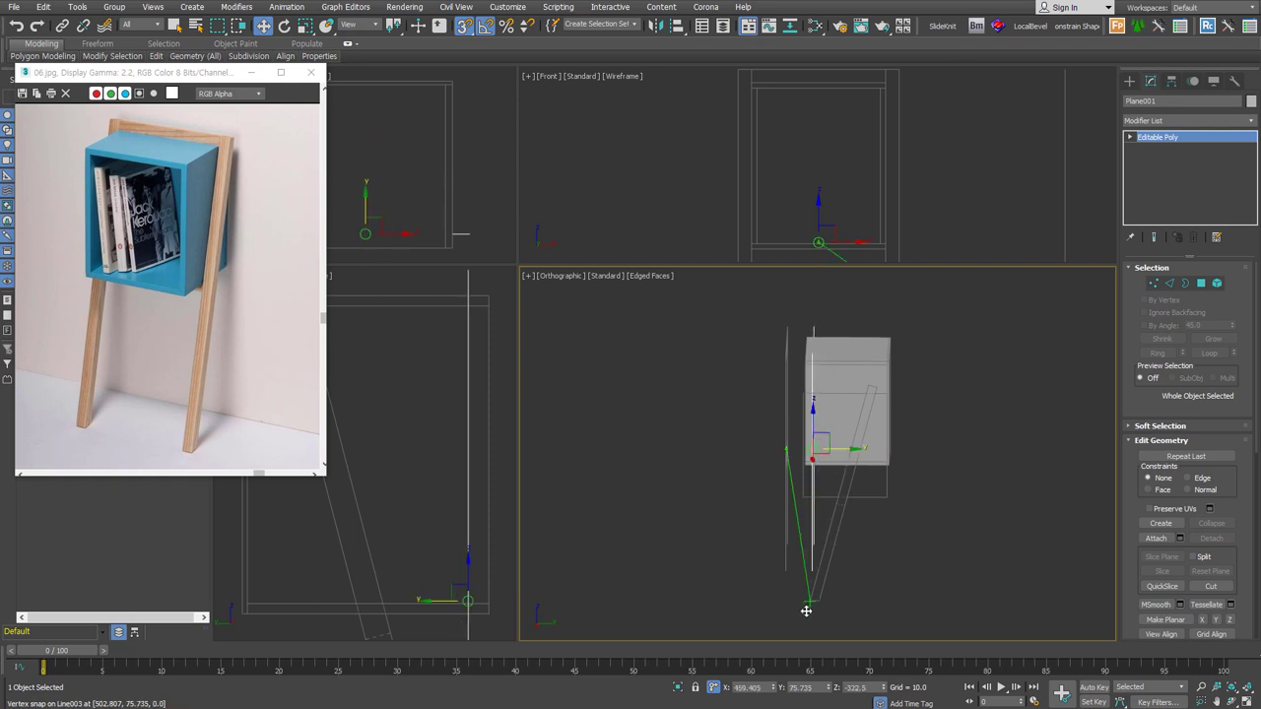
pyautogui.moveTo(806, 611); pyautogui.dragTo(814, 600)
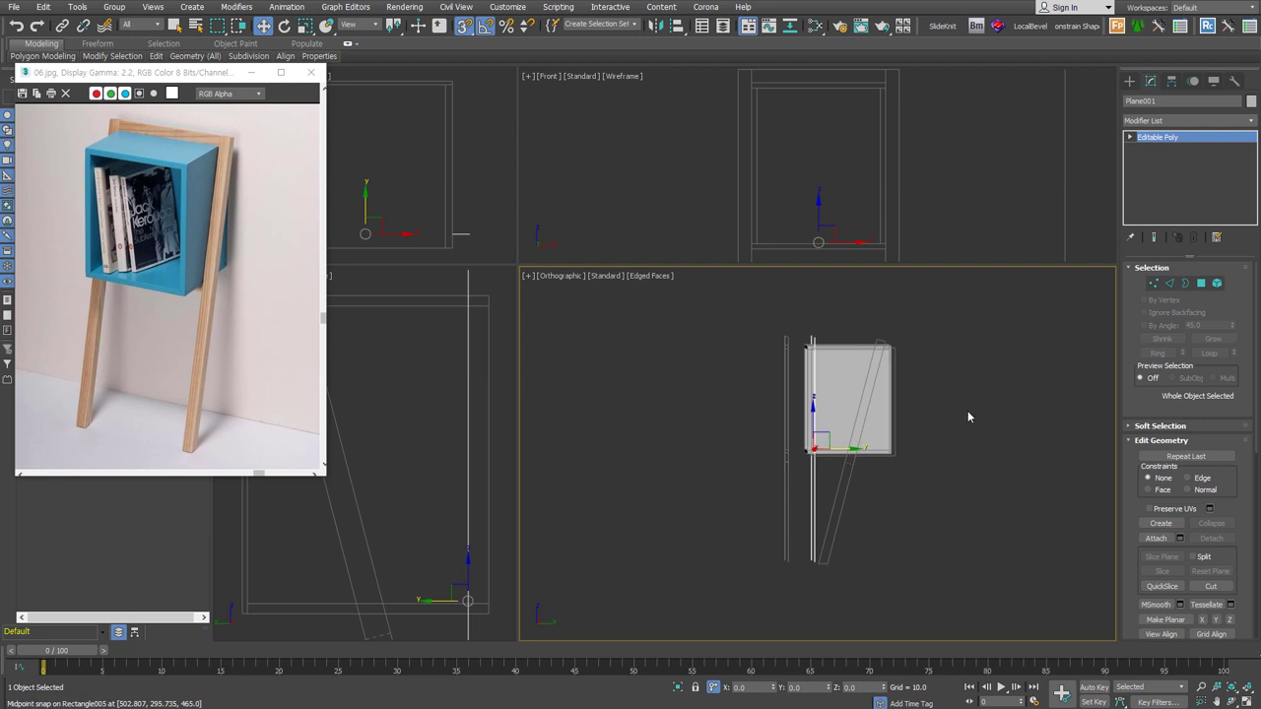
# - Try an FFD 2x2x2 on the panel by moving its top control points, then undo it
pyautogui.click(1212, 122)
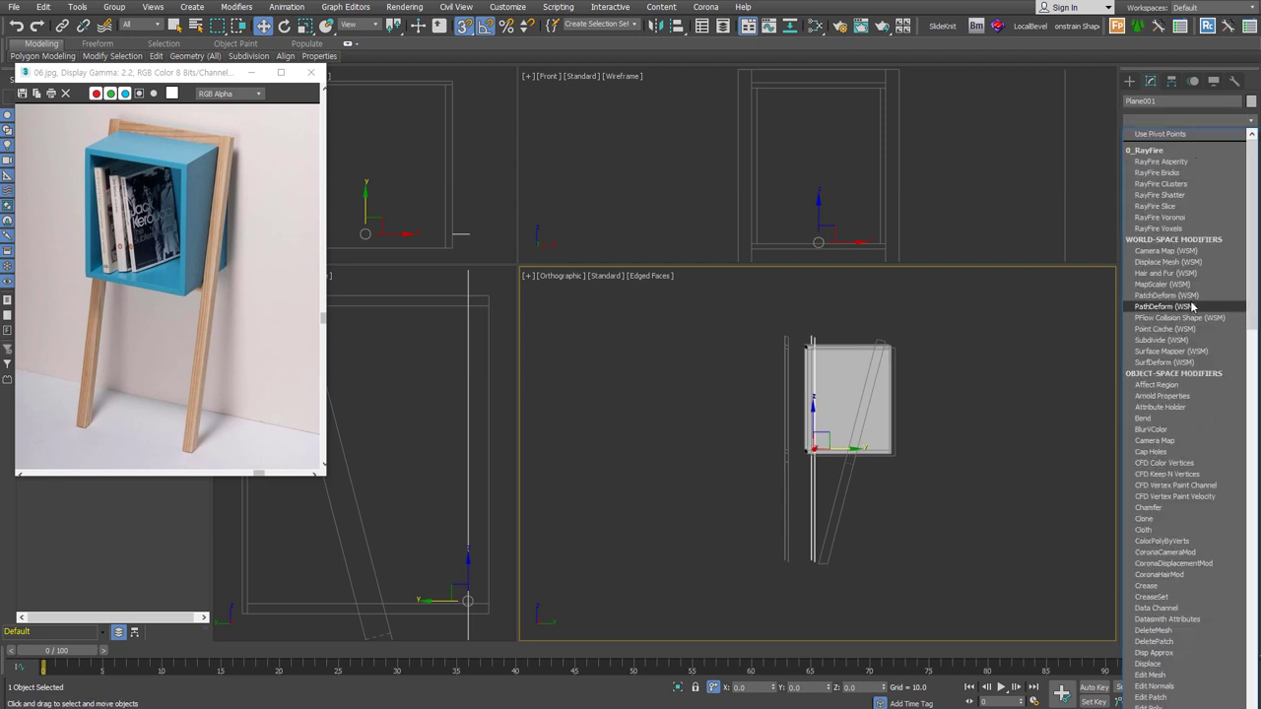
pyautogui.scroll(-10, 1193, 309)
pyautogui.click(1167, 197)
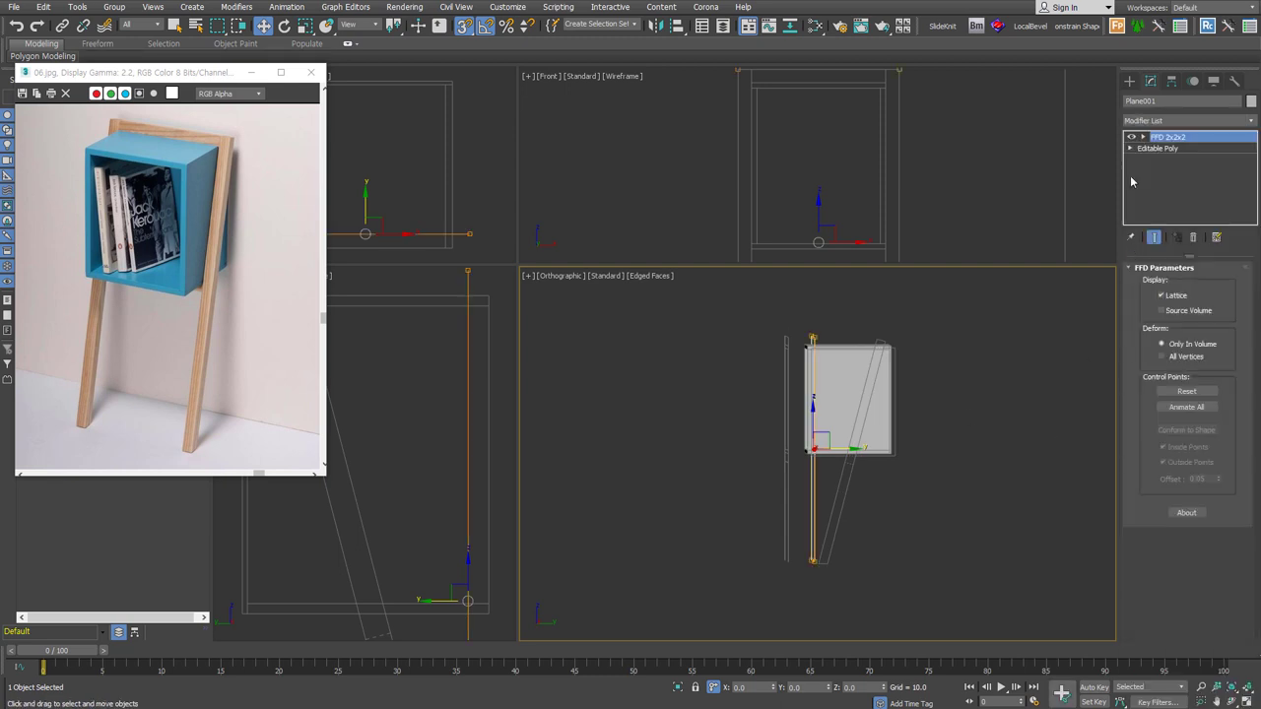
pyautogui.click(1142, 136)
pyautogui.click(1179, 148)
pyautogui.moveTo(741, 299)
pyautogui.mouseDown()
pyautogui.moveTo(849, 365)
pyautogui.moveTo(881, 334)
pyautogui.mouseUp()
pyautogui.hotkey('ctrl', 'z')
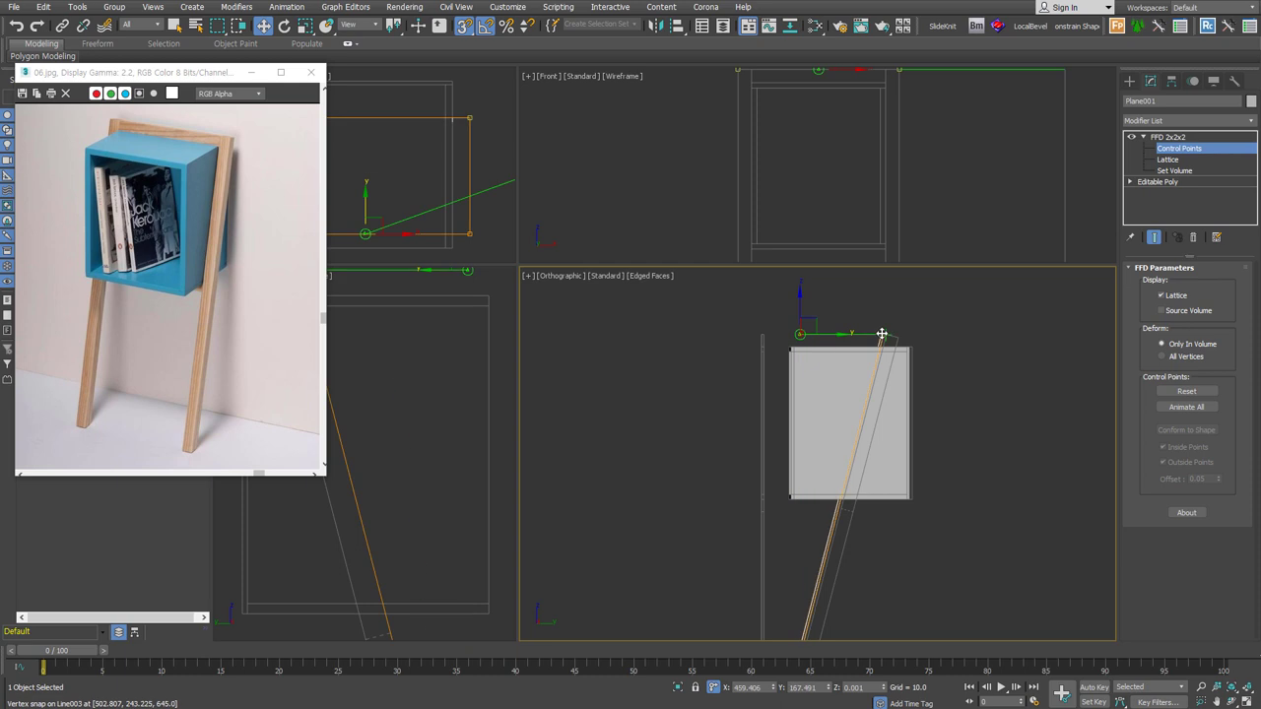
pyautogui.scroll(-3, 883, 333)
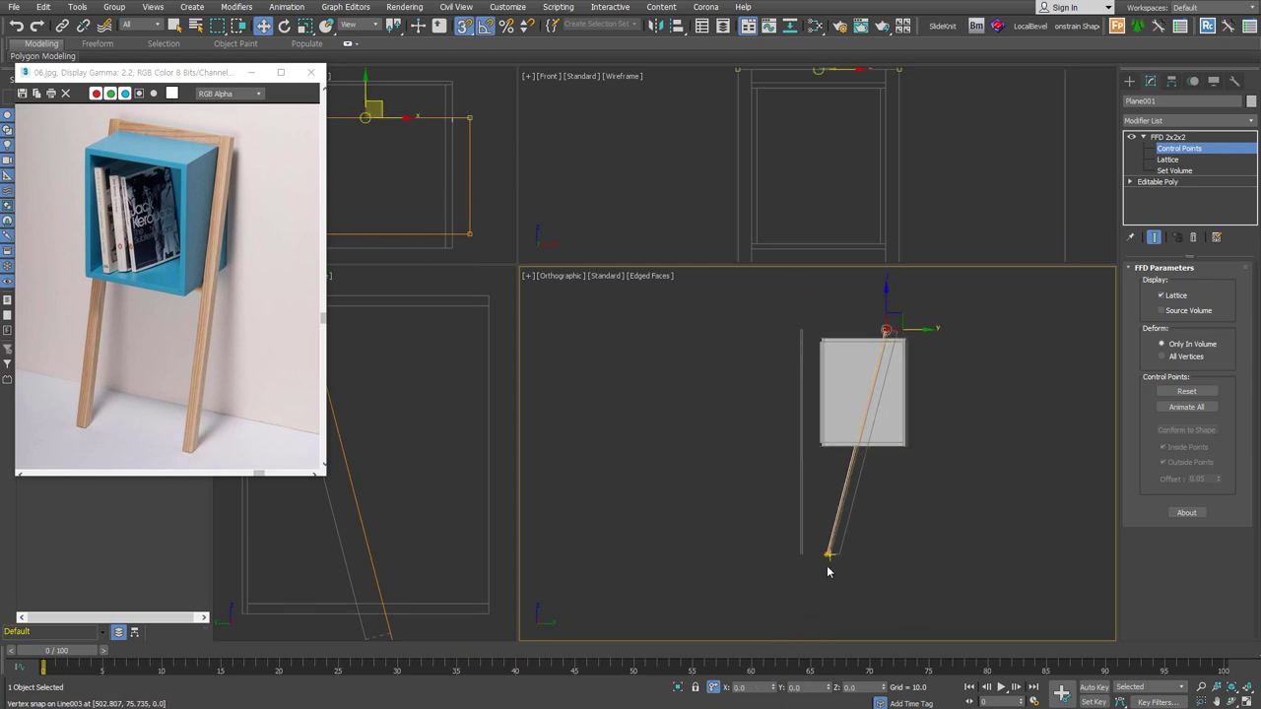
pyautogui.hotkey('ctrl', 'z')
pyautogui.hotkey('ctrl', 'z')
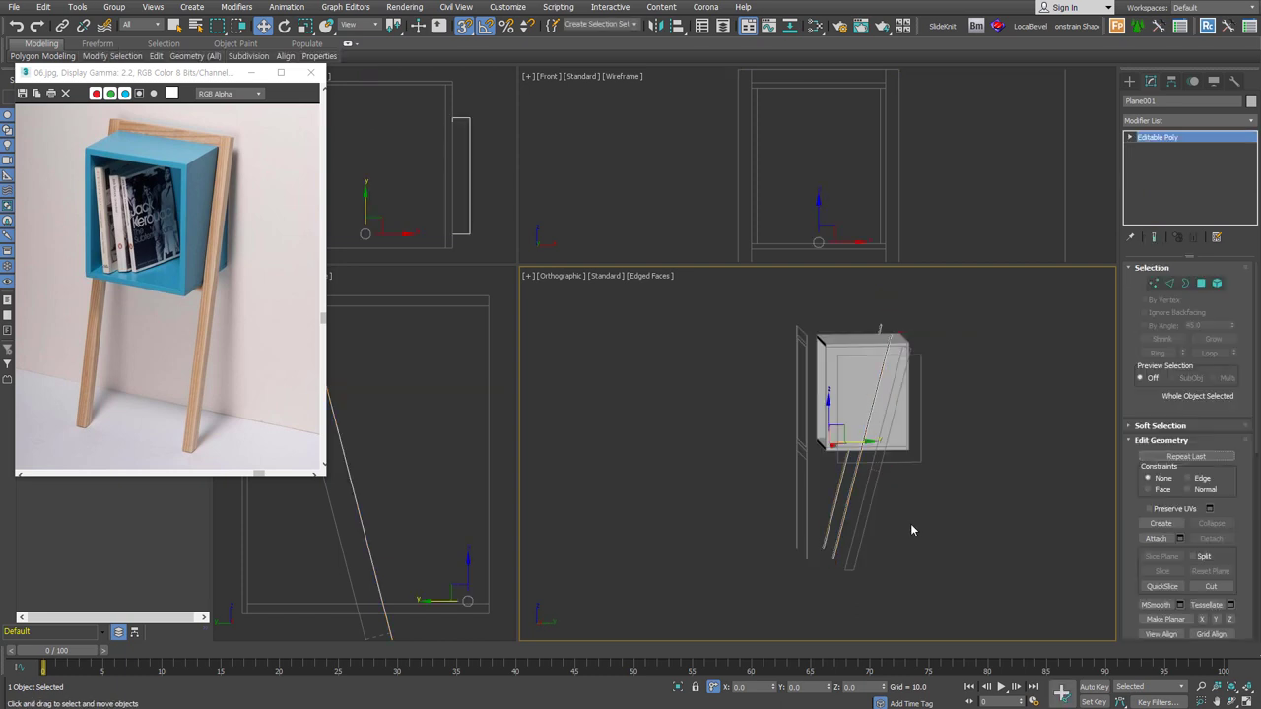
pyautogui.scroll(3, 907, 530)
# - Add a Shell with Outer Amount 0 and Inner Amount 25, viewed from the Right view
pyautogui.hotkey('alt', 's')
pyautogui.rightClick(1232, 302)
pyautogui.doubleClick(1220, 286)
pyautogui.write('25')
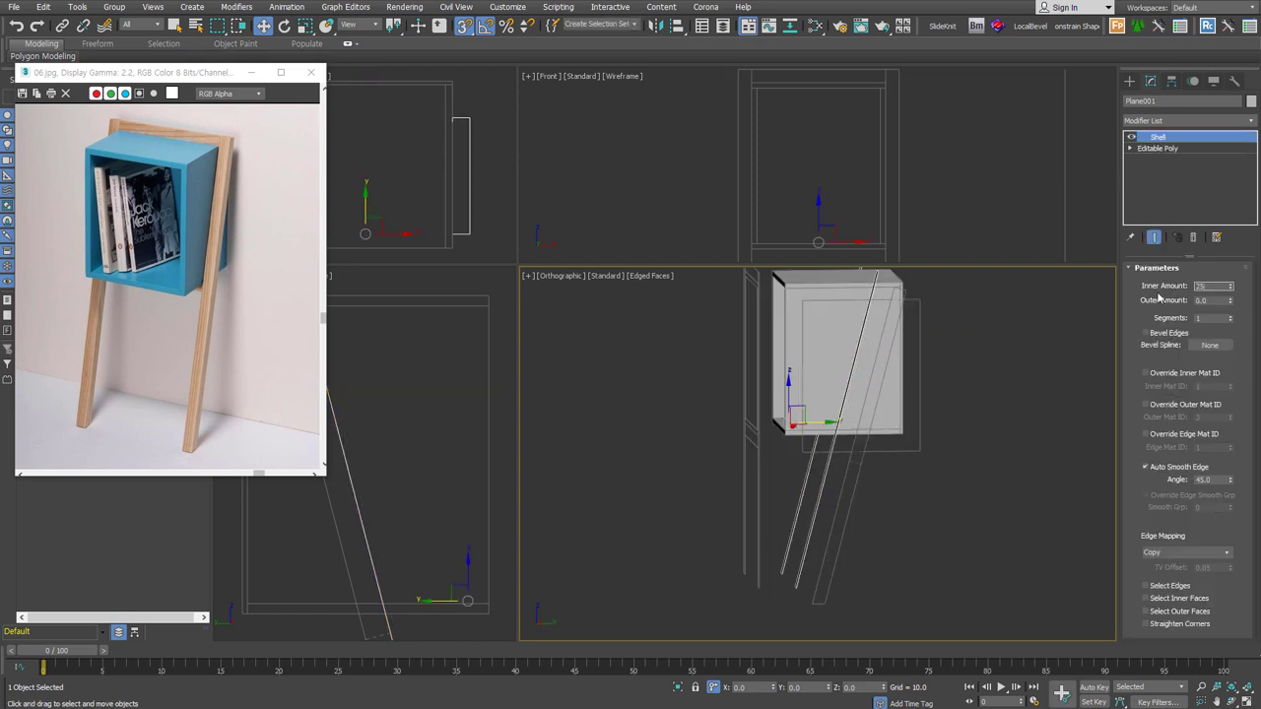
pyautogui.press('Return')
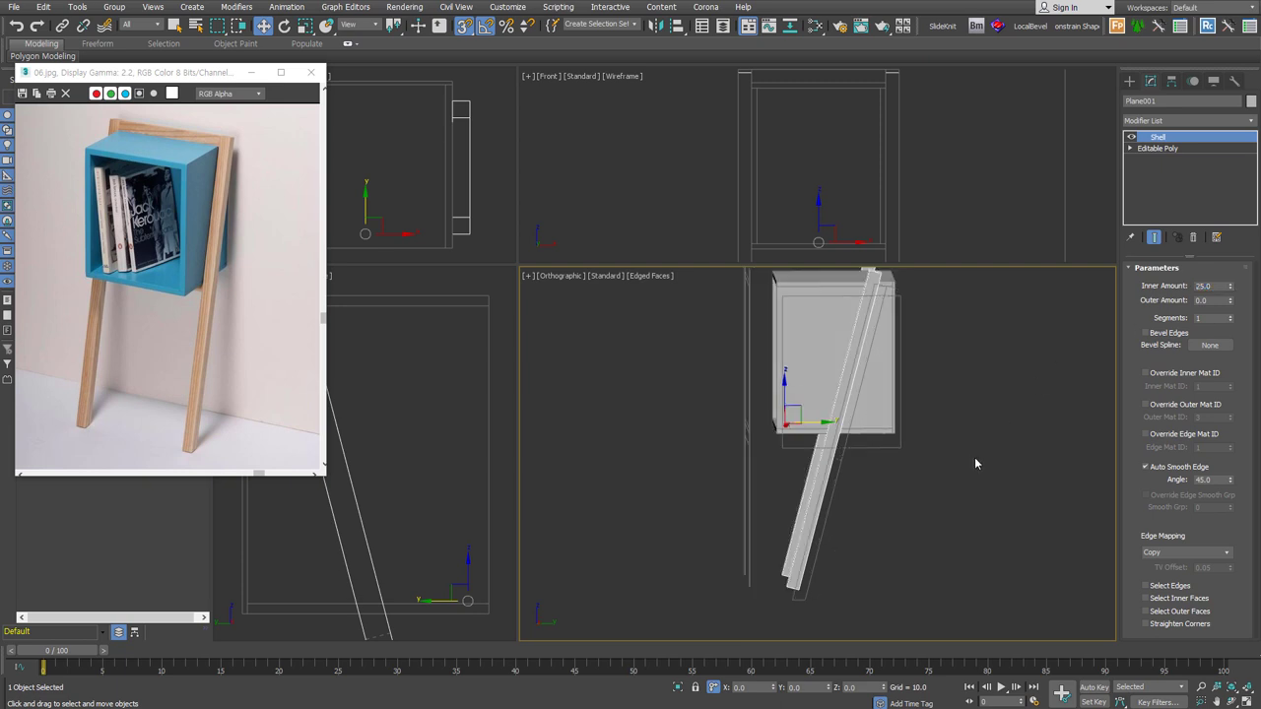
pyautogui.hotkey('alt', 'q')
pyautogui.scroll(2, 791, 591)
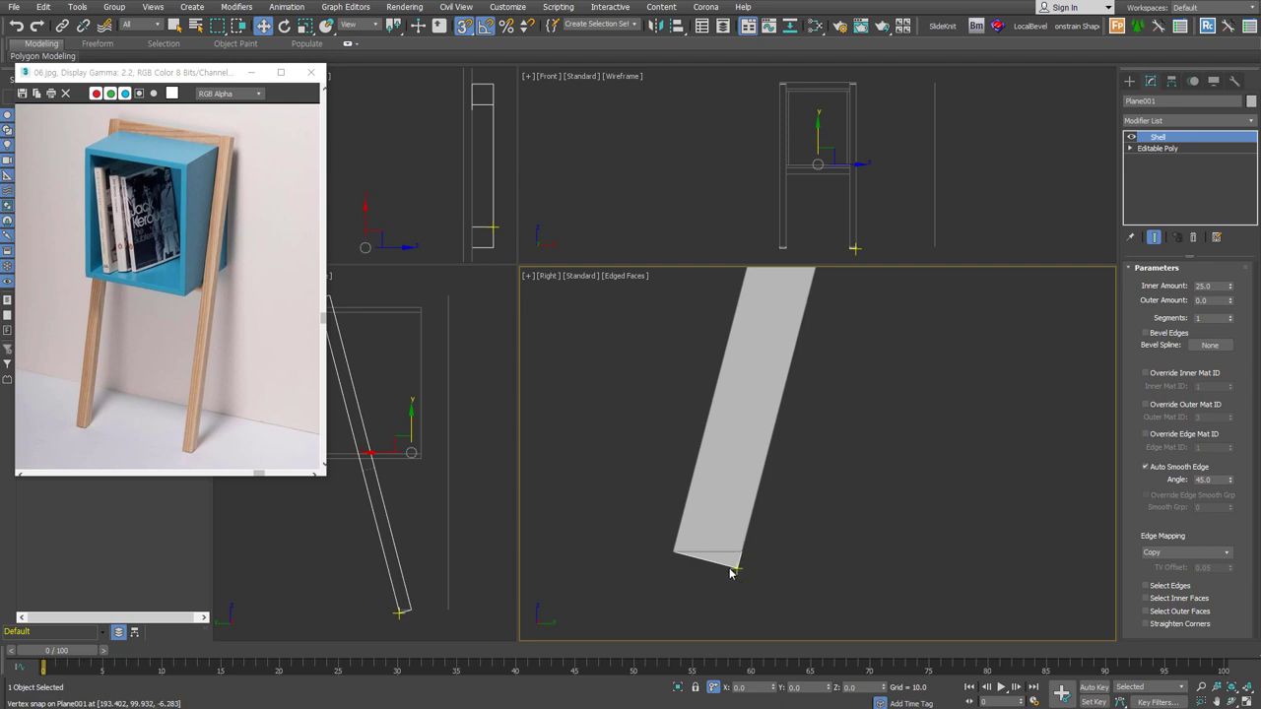
# - Collapse the Shell into the editable poly and select the leg's bottom corner vertices
pyautogui.hotkey('alt', 'c')
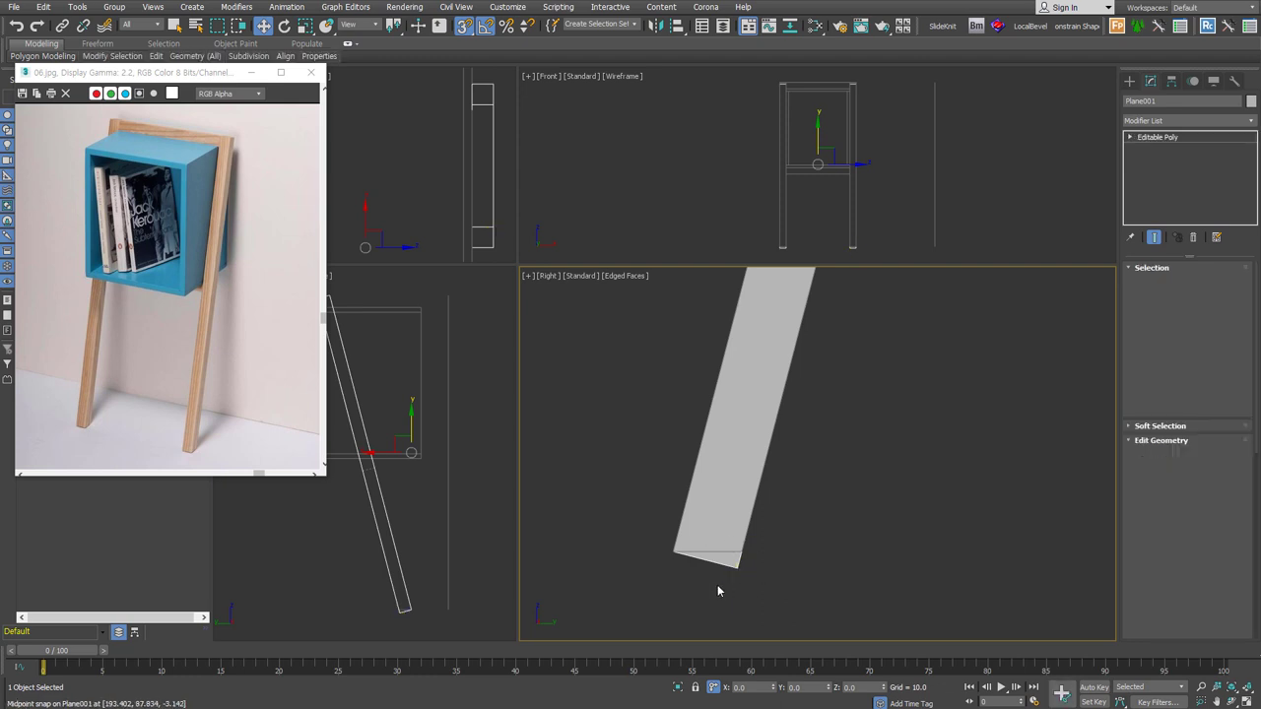
pyautogui.press('1')
pyautogui.moveTo(754, 583)
pyautogui.mouseDown()
pyautogui.moveTo(724, 537)
pyautogui.moveTo(742, 545)
pyautogui.moveTo(739, 565)
pyautogui.mouseUp()
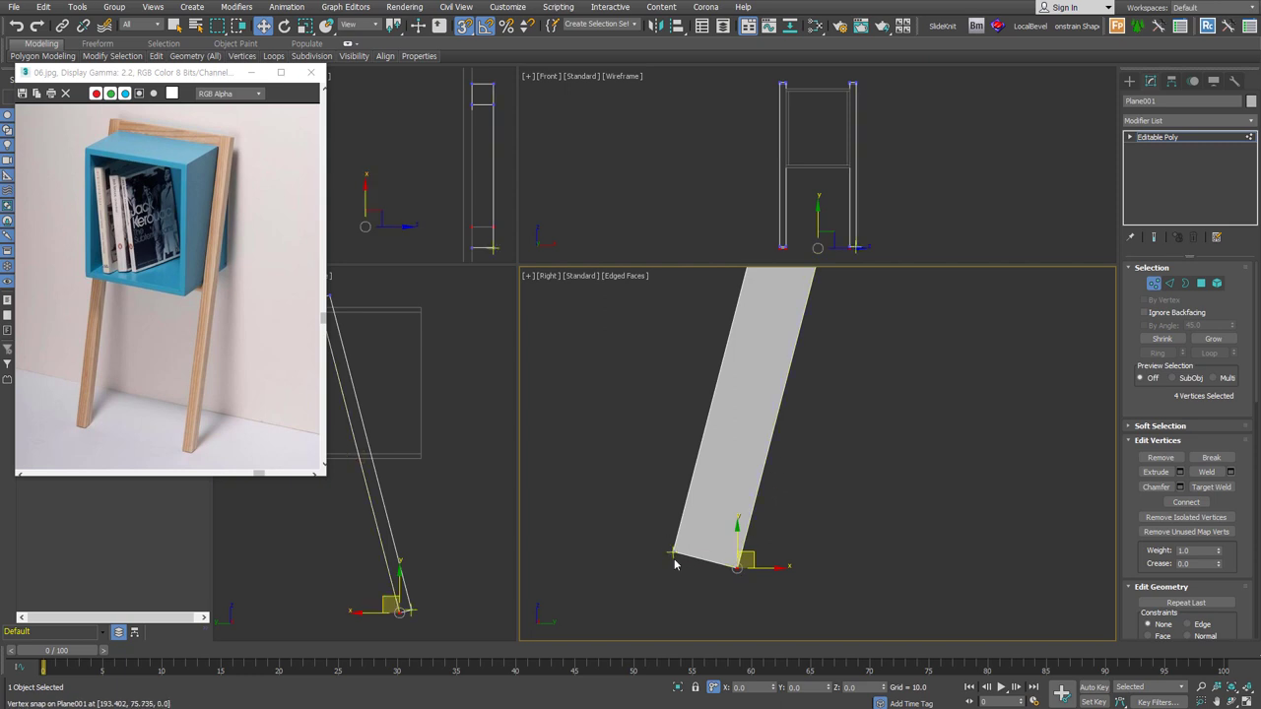
pyautogui.scroll(-3, 1171, 396)
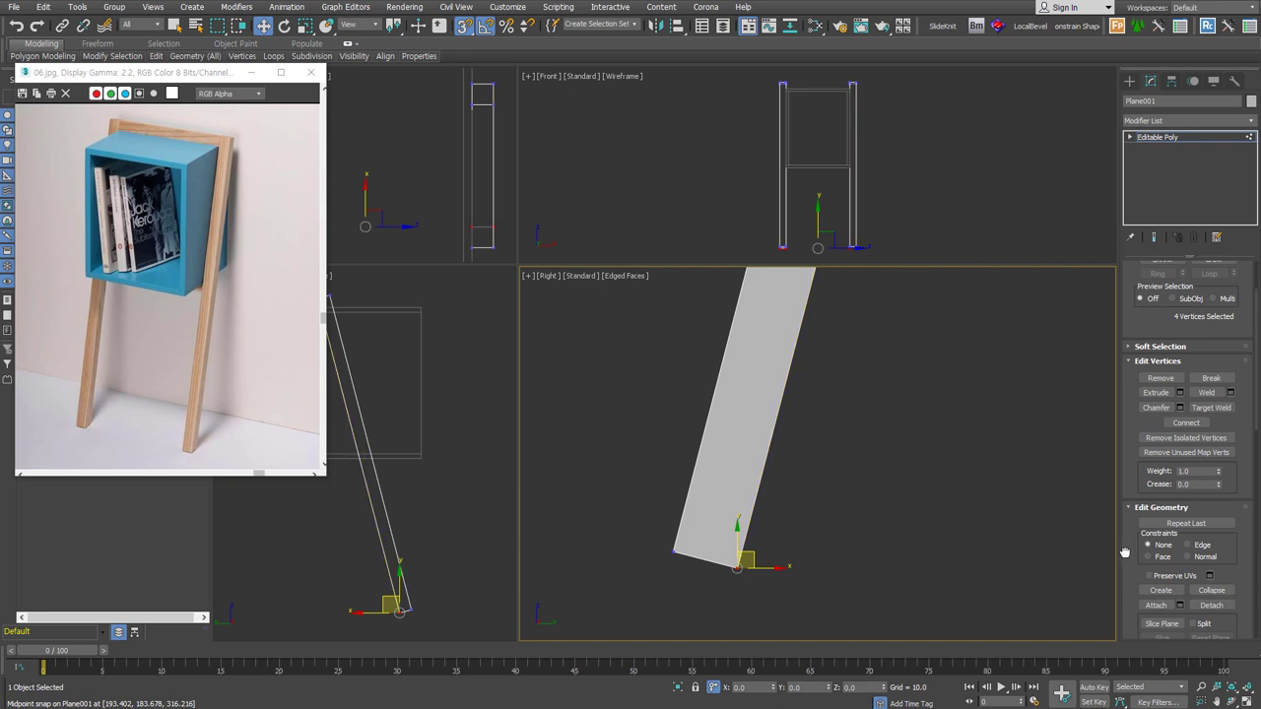
pyautogui.moveTo(1128, 557); pyautogui.dragTo(1125, 487)
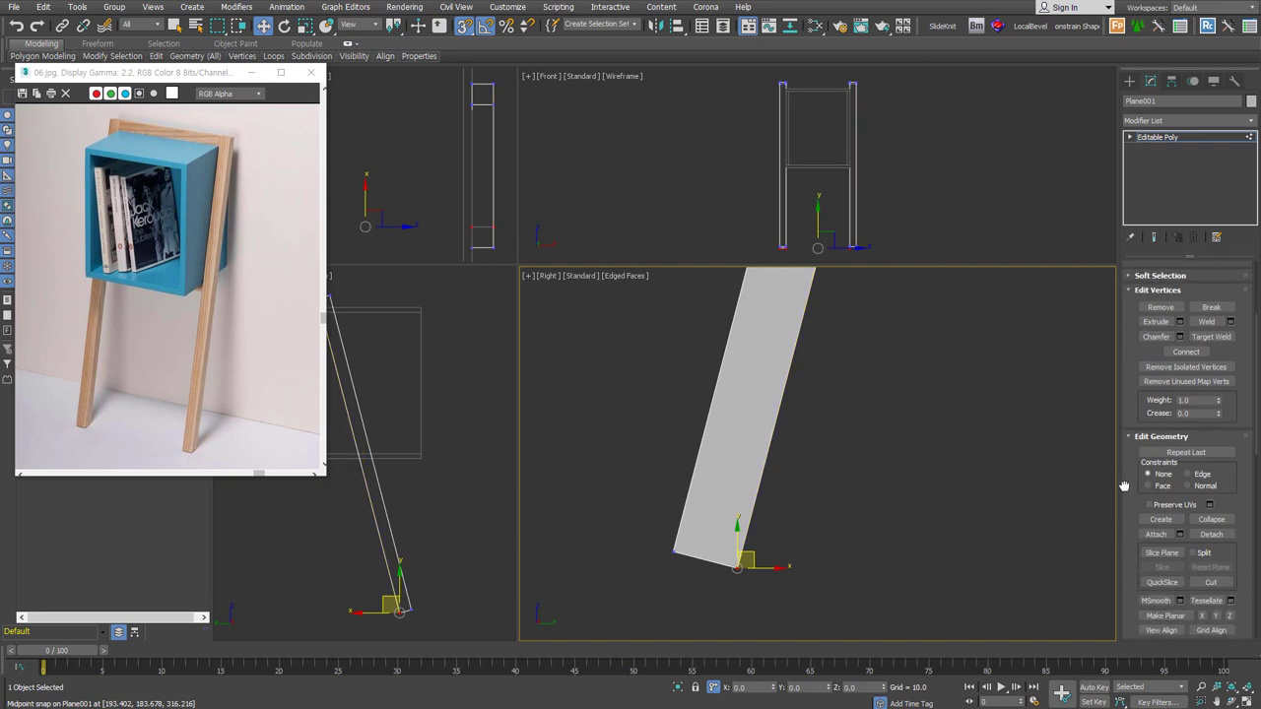
# - Edge-constrain and snap the bottom vertex level, then restore the full shelf view
pyautogui.click(1205, 477)
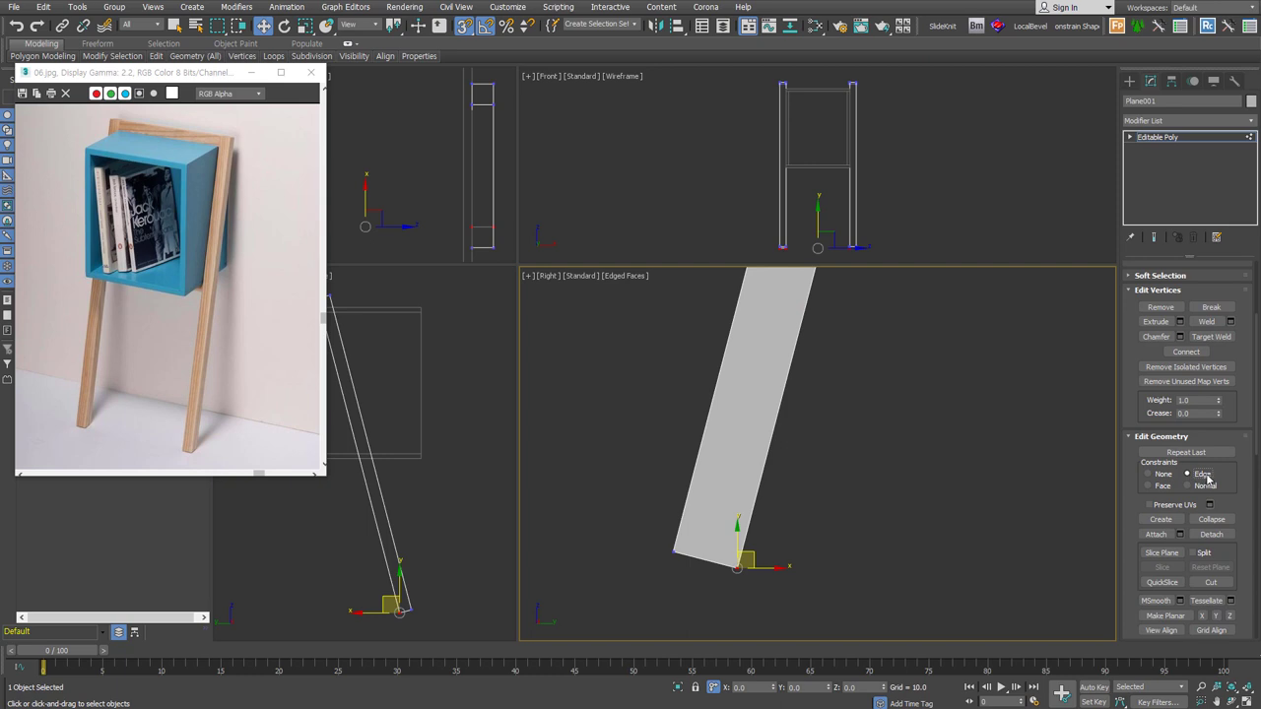
pyautogui.moveTo(737, 564)
pyautogui.mouseDown()
pyautogui.moveTo(782, 471)
pyautogui.moveTo(754, 565)
pyautogui.moveTo(760, 600)
pyautogui.moveTo(694, 583)
pyautogui.moveTo(784, 613)
pyautogui.mouseUp()
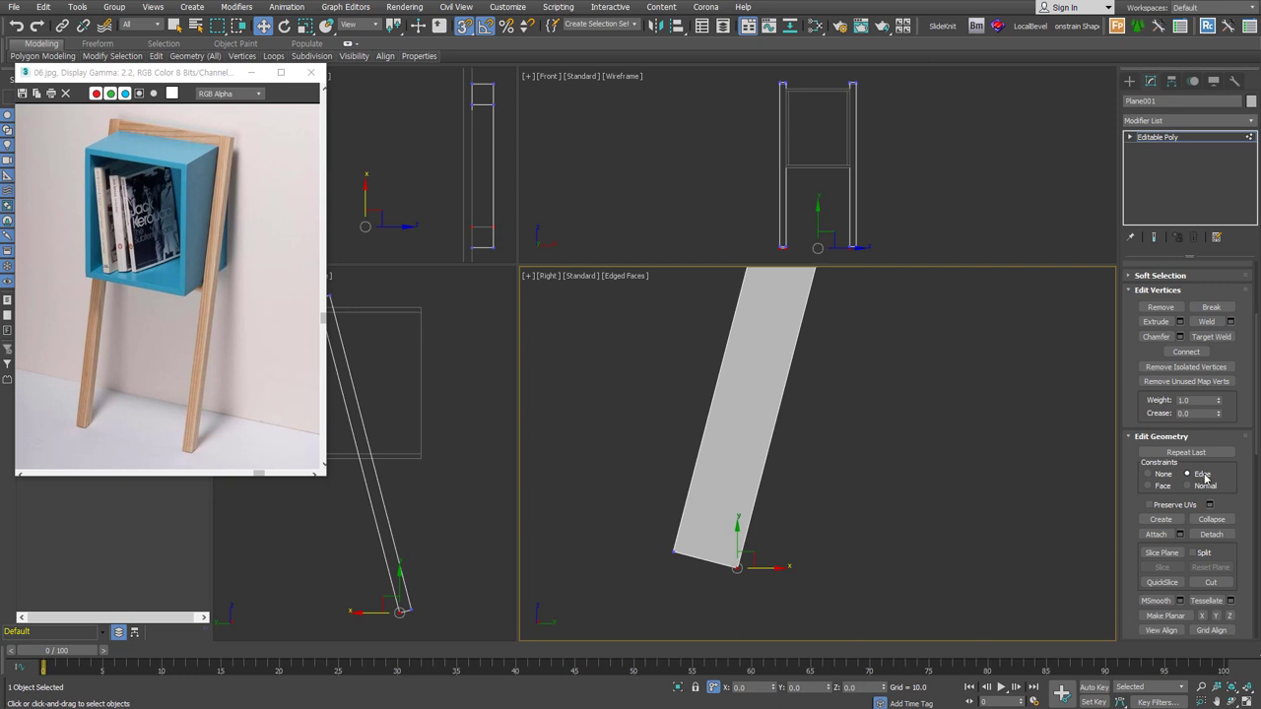
pyautogui.moveTo(736, 544); pyautogui.dragTo(658, 554)
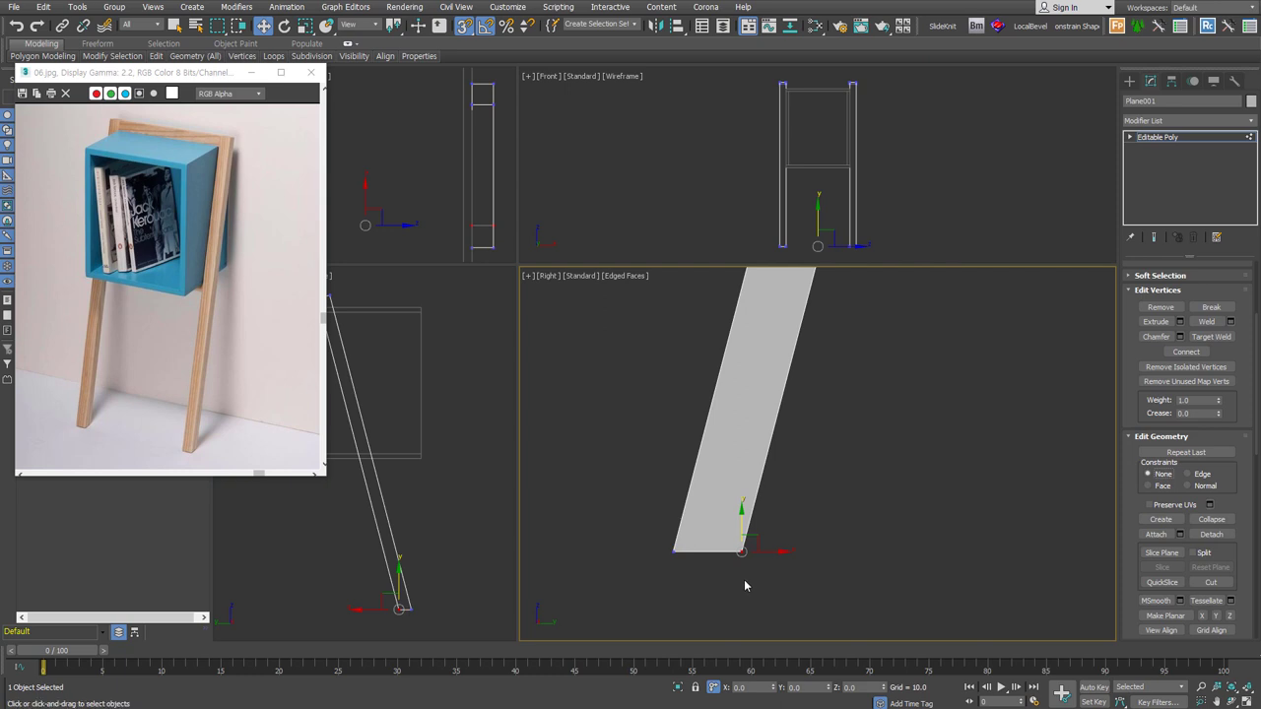
pyautogui.hotkey('ctrl', 'z')
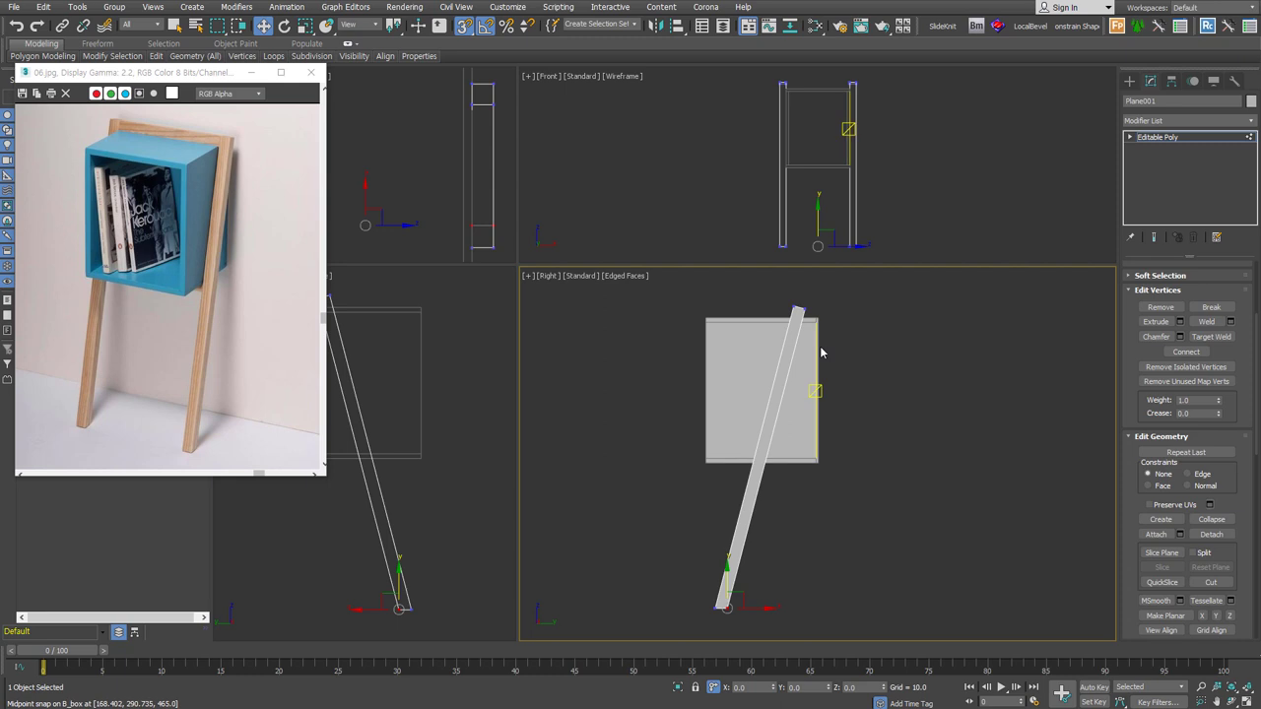
pyautogui.click(884, 485)
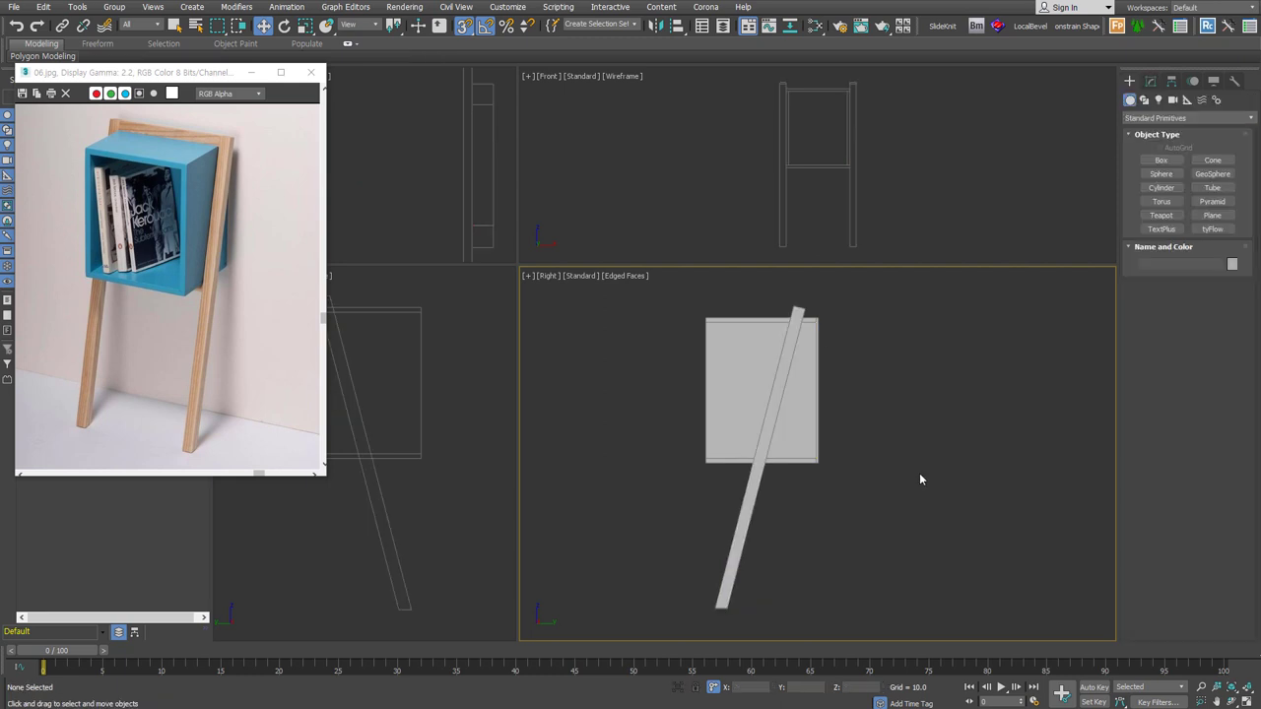
# - Trace a closed four-corner Line outline along the leg top in side view
pyautogui.scroll(5, 756, 478)
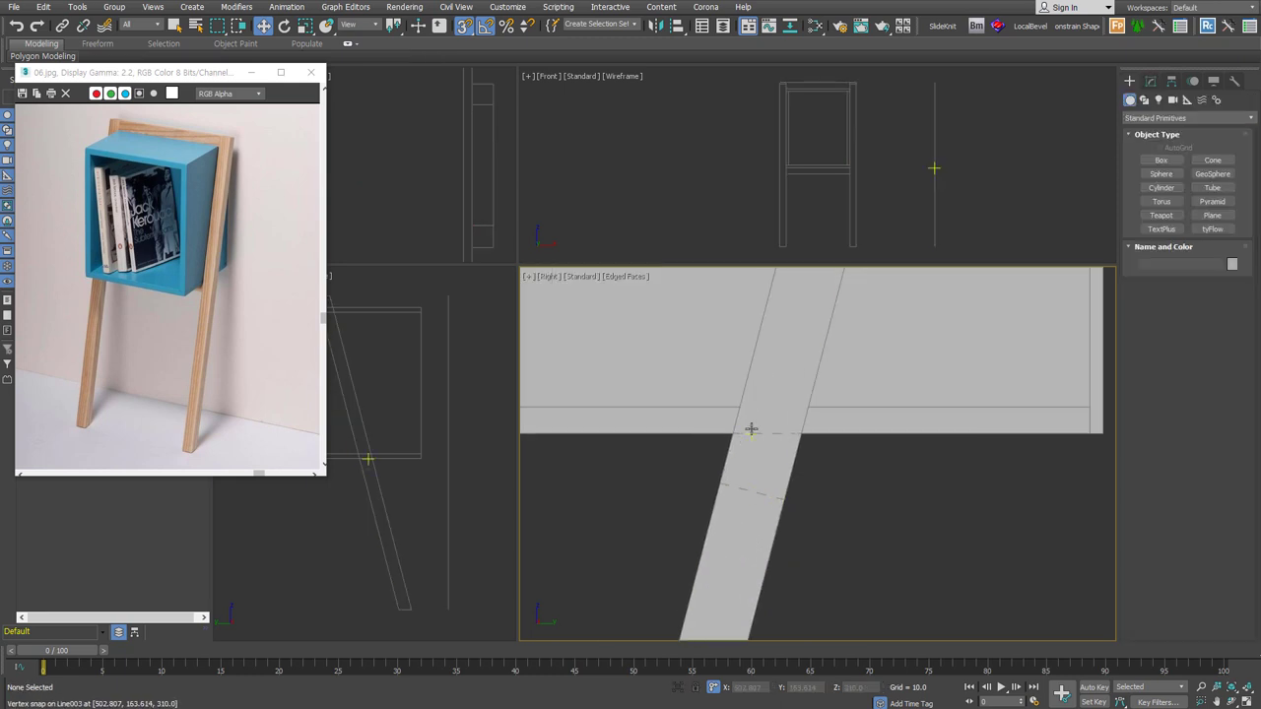
pyautogui.keyDown('alt'); pyautogui.moveTo(659, 422); pyautogui.dragTo(774, 424, button='middle'); pyautogui.keyUp('alt')
pyautogui.scroll(-5, 882, 402)
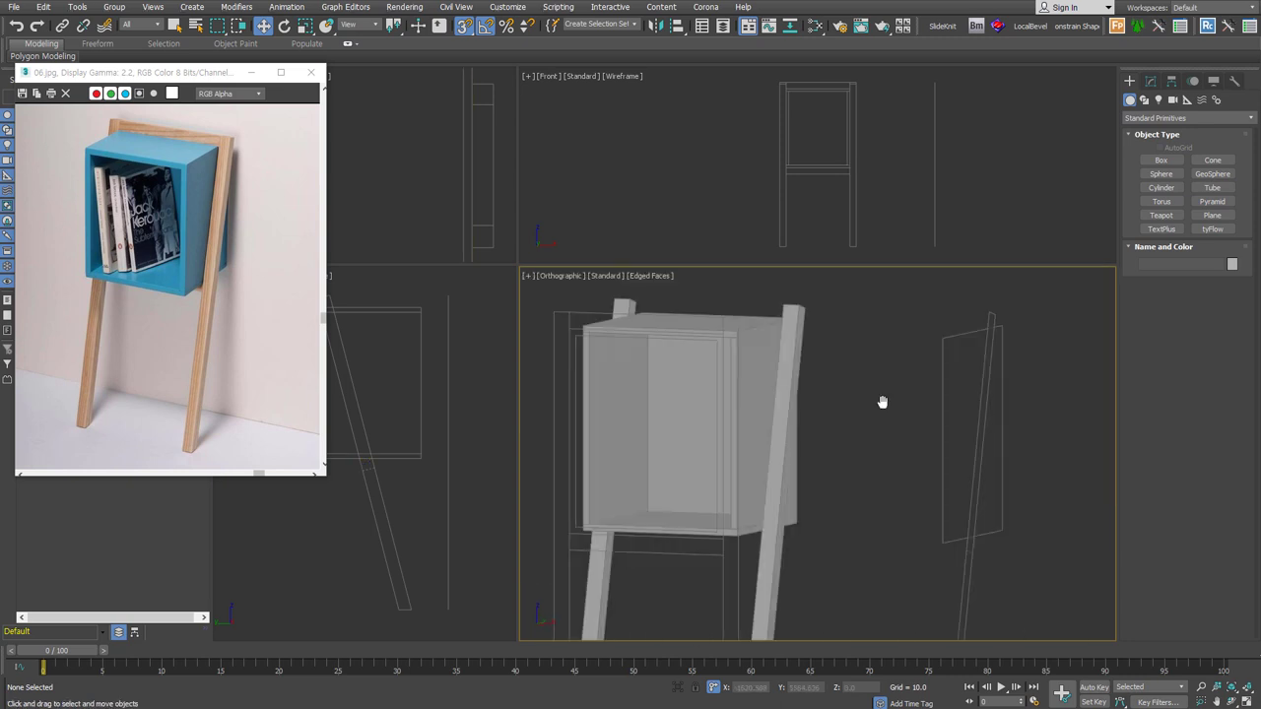
pyautogui.hotkey('shift', 'z')
pyautogui.scroll(-3, 880, 402)
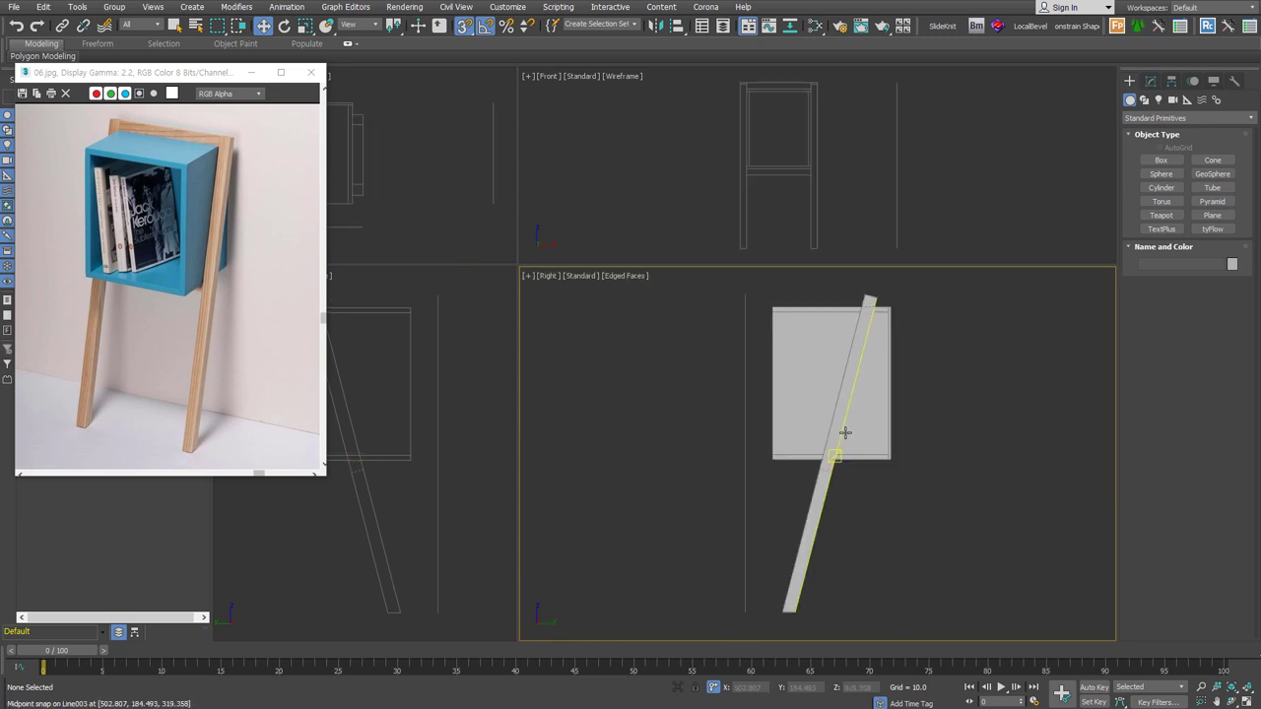
pyautogui.scroll(5, 884, 299)
pyautogui.click(1144, 99)
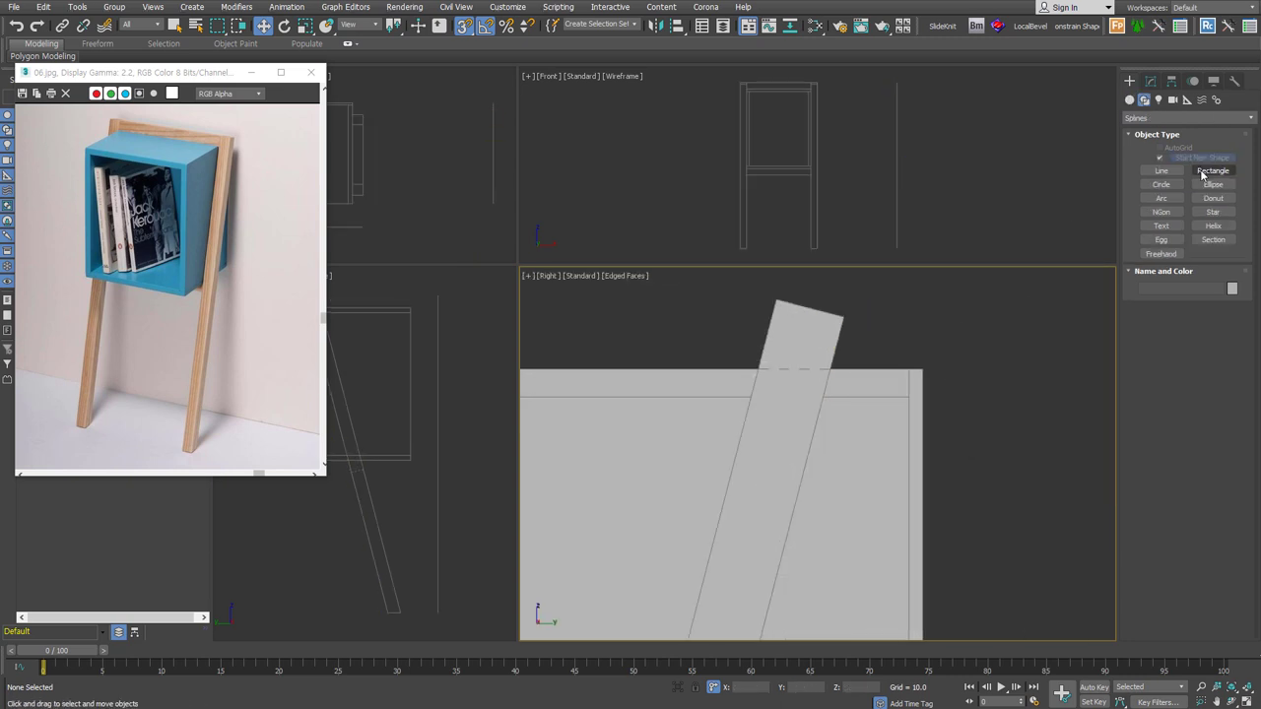
pyautogui.click(1161, 174)
pyautogui.click(758, 369)
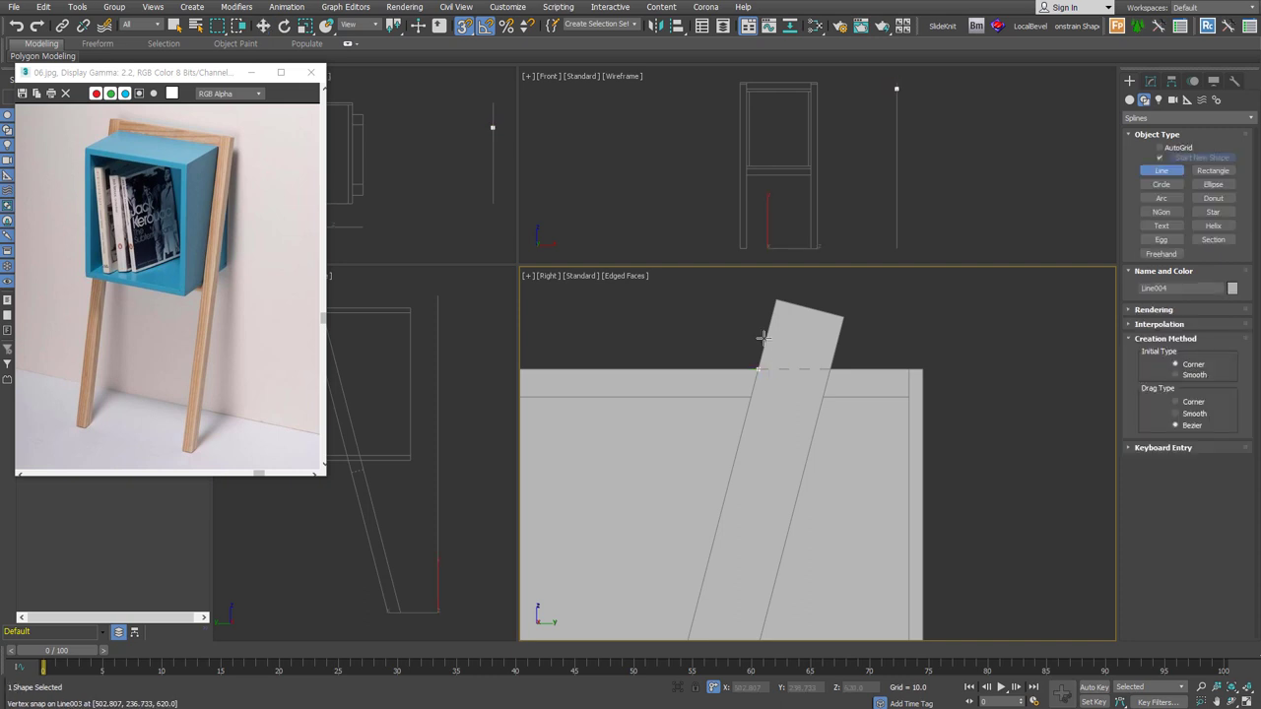
pyautogui.click(776, 300)
pyautogui.click(844, 318)
pyautogui.click(830, 370)
pyautogui.click(755, 369)
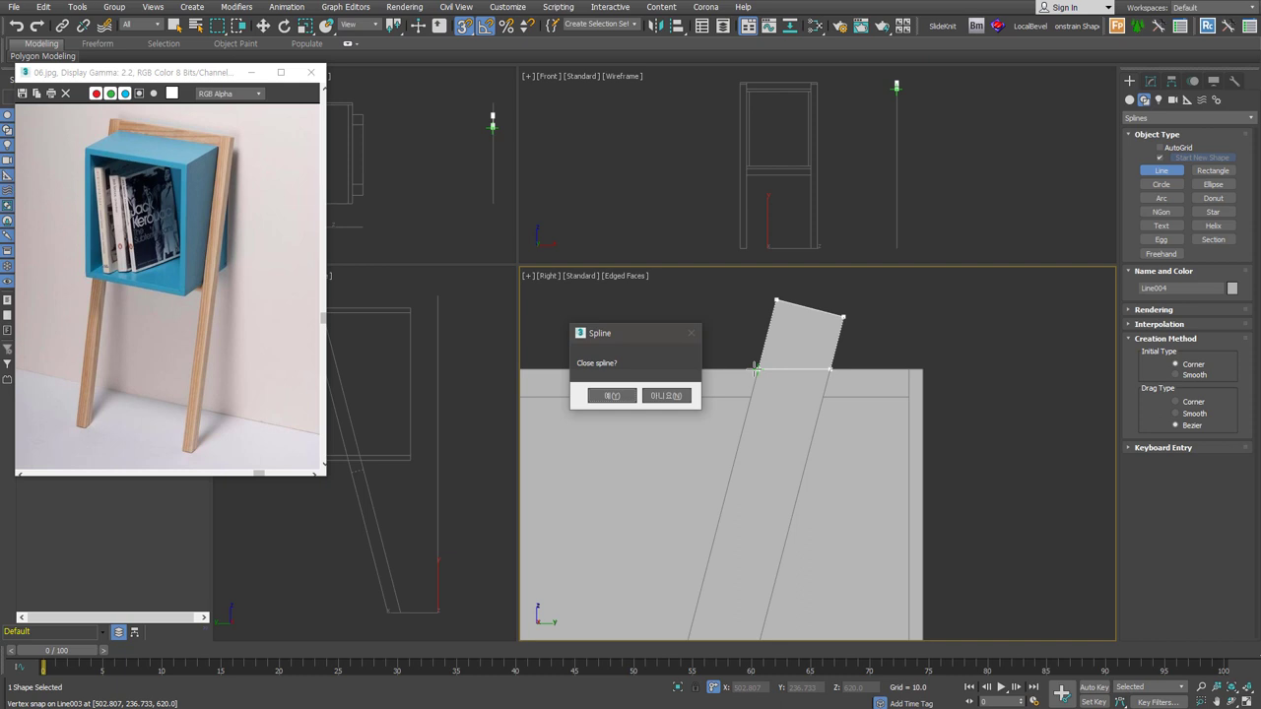
pyautogui.click(616, 396)
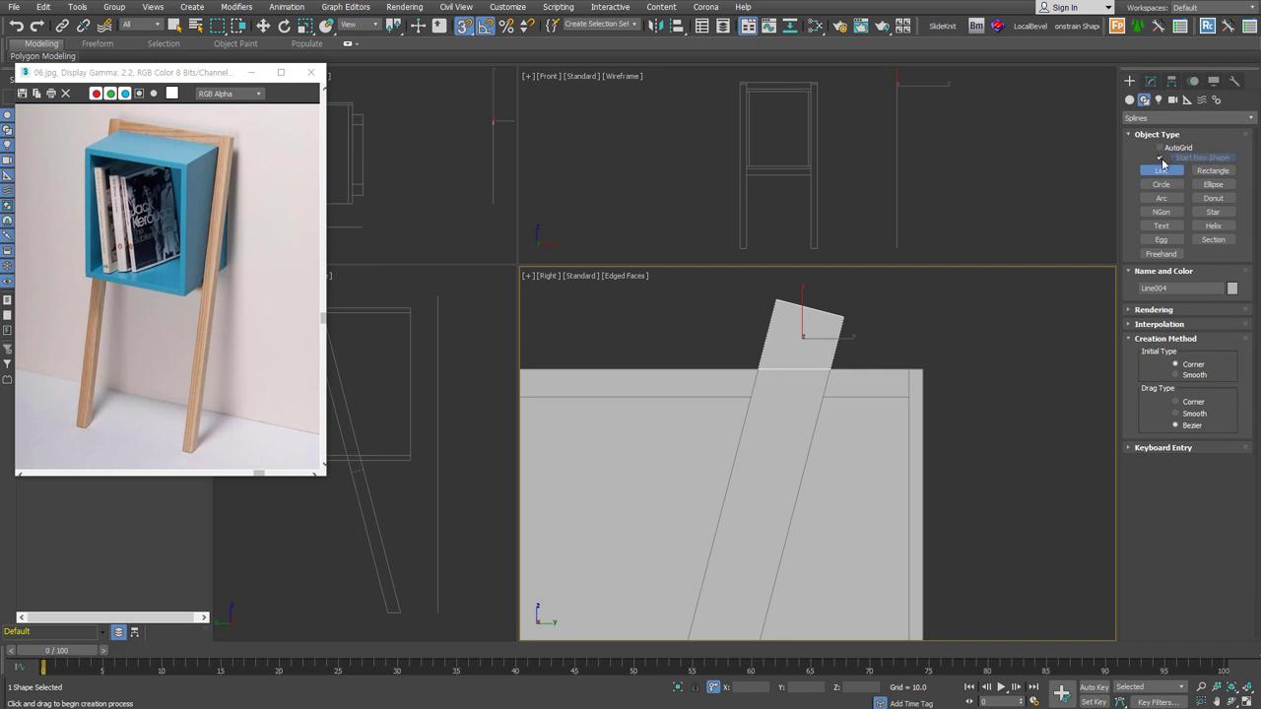
# - Trace a second closed outline around the leg where it meets the box
pyautogui.click(1161, 159)
pyautogui.scroll(-3, 887, 335)
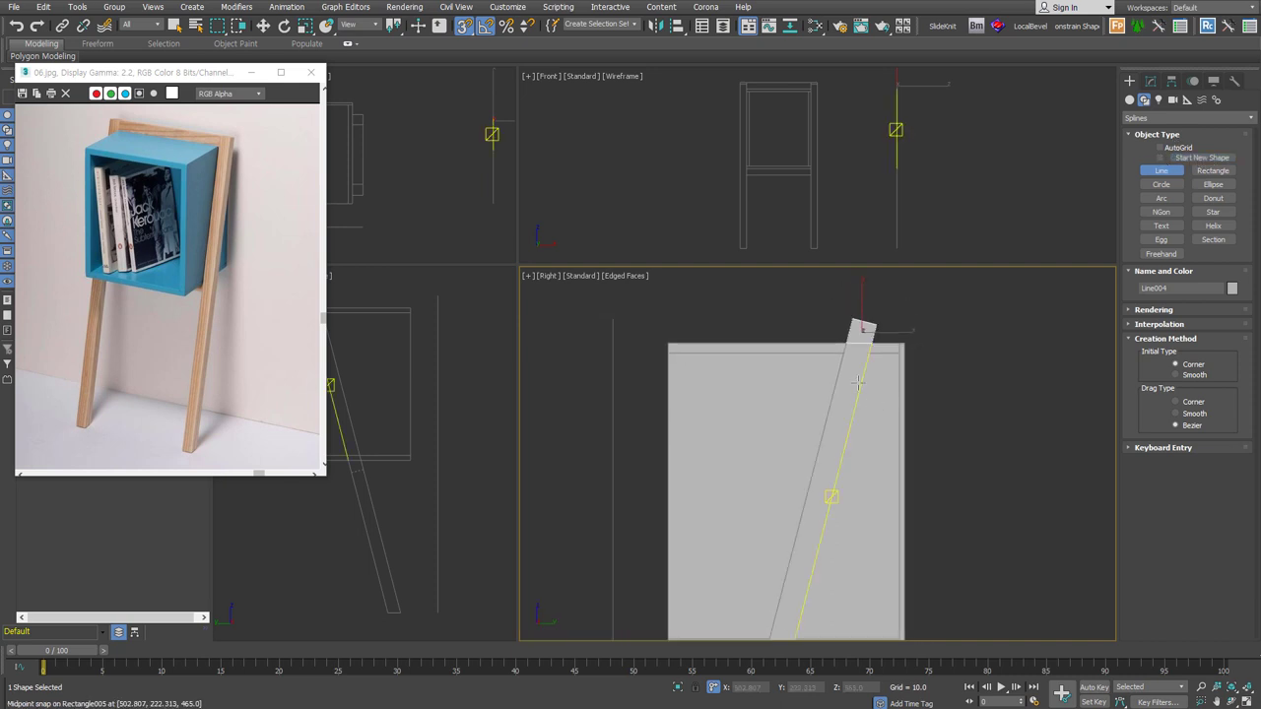
pyautogui.moveTo(860, 551); pyautogui.dragTo(860, 355, button='middle')
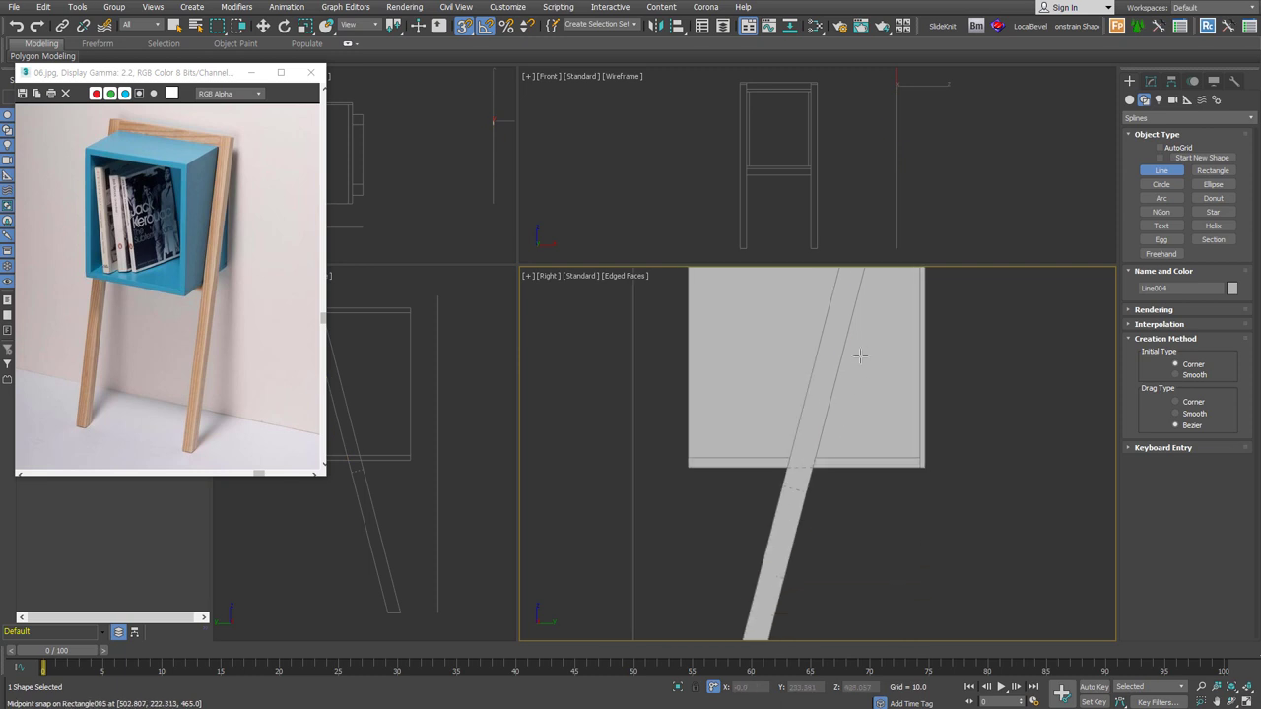
pyautogui.click(793, 467)
pyautogui.click(810, 468)
pyautogui.click(806, 490)
pyautogui.click(784, 485)
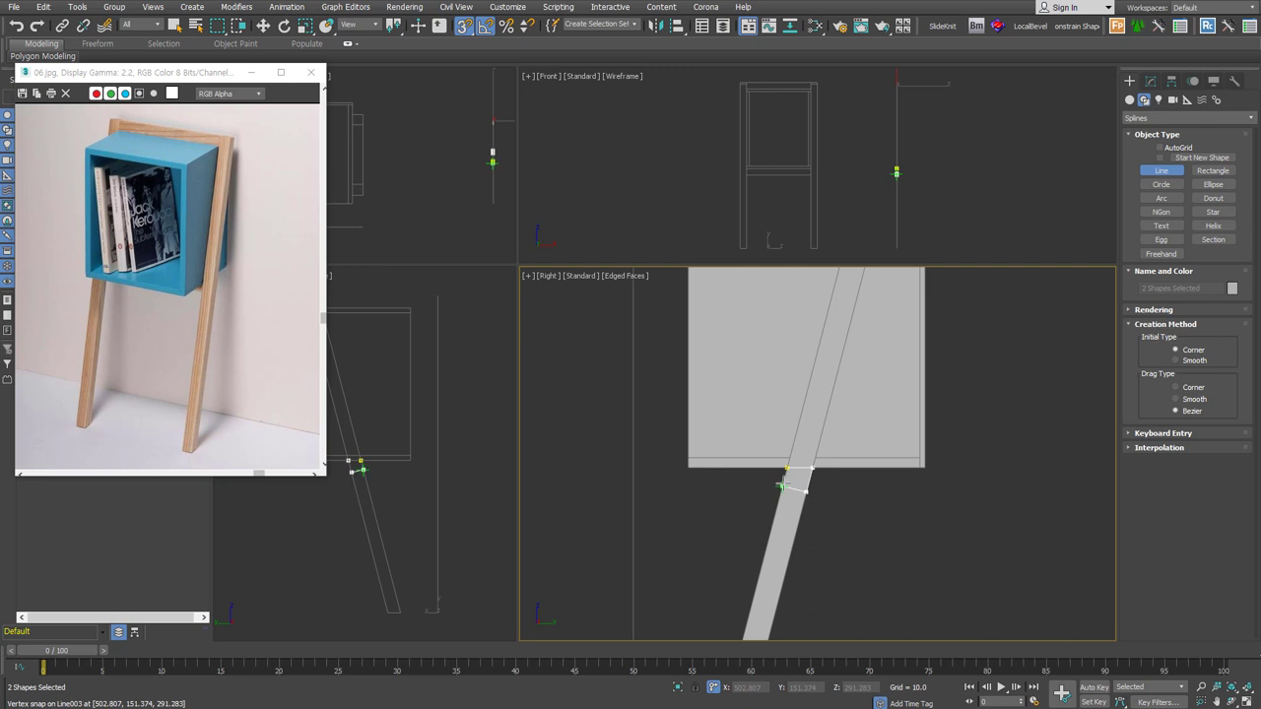
pyautogui.click(785, 468)
pyautogui.click(605, 394)
pyautogui.scroll(-2, 939, 458)
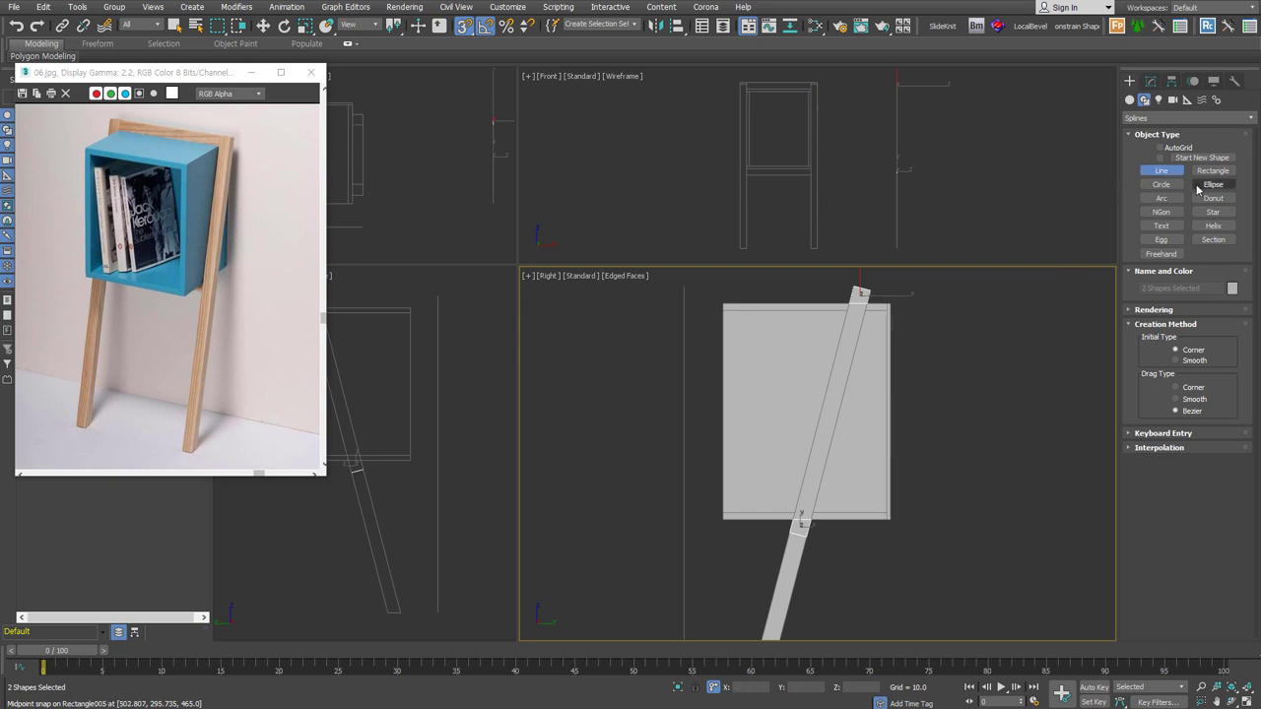
pyautogui.click(1169, 171)
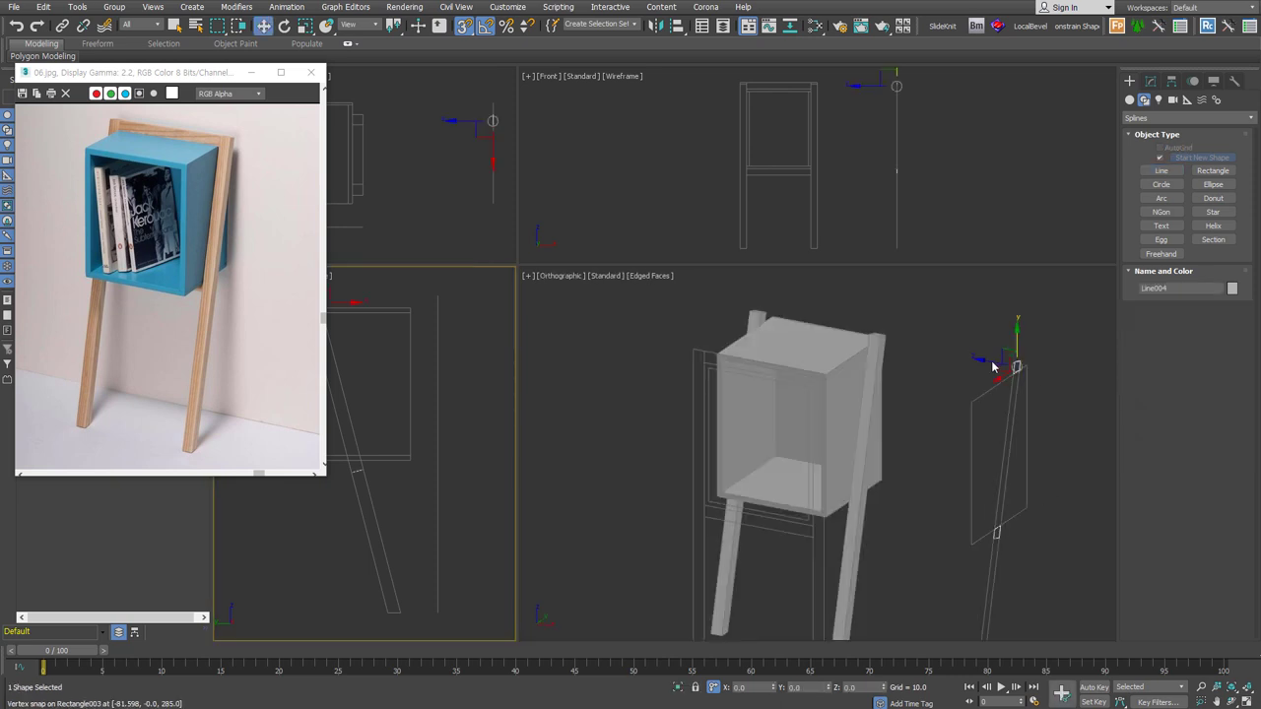
# - Snap Line004 onto the shelf top and shell it with a 250-unit Inner Amount
pyautogui.click(993, 366)
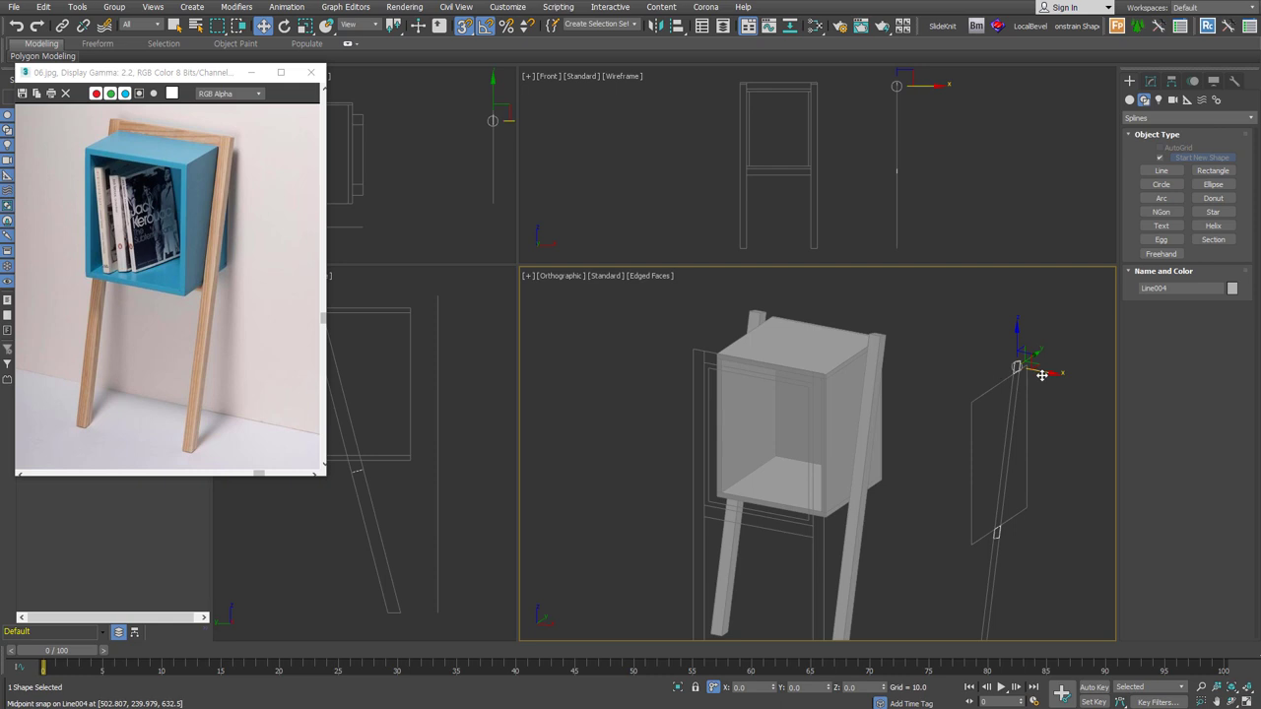
pyautogui.moveTo(1035, 372); pyautogui.dragTo(878, 303)
pyautogui.scroll(4, 877, 340)
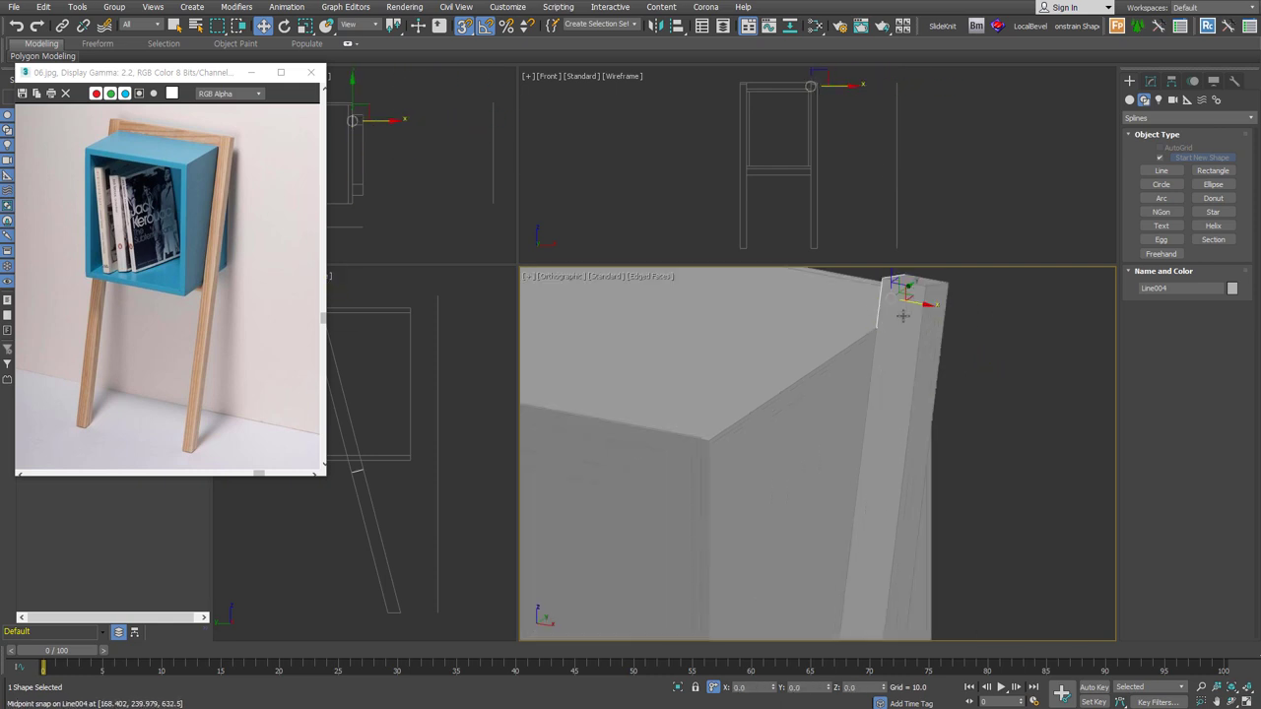
pyautogui.scroll(-4, 887, 414)
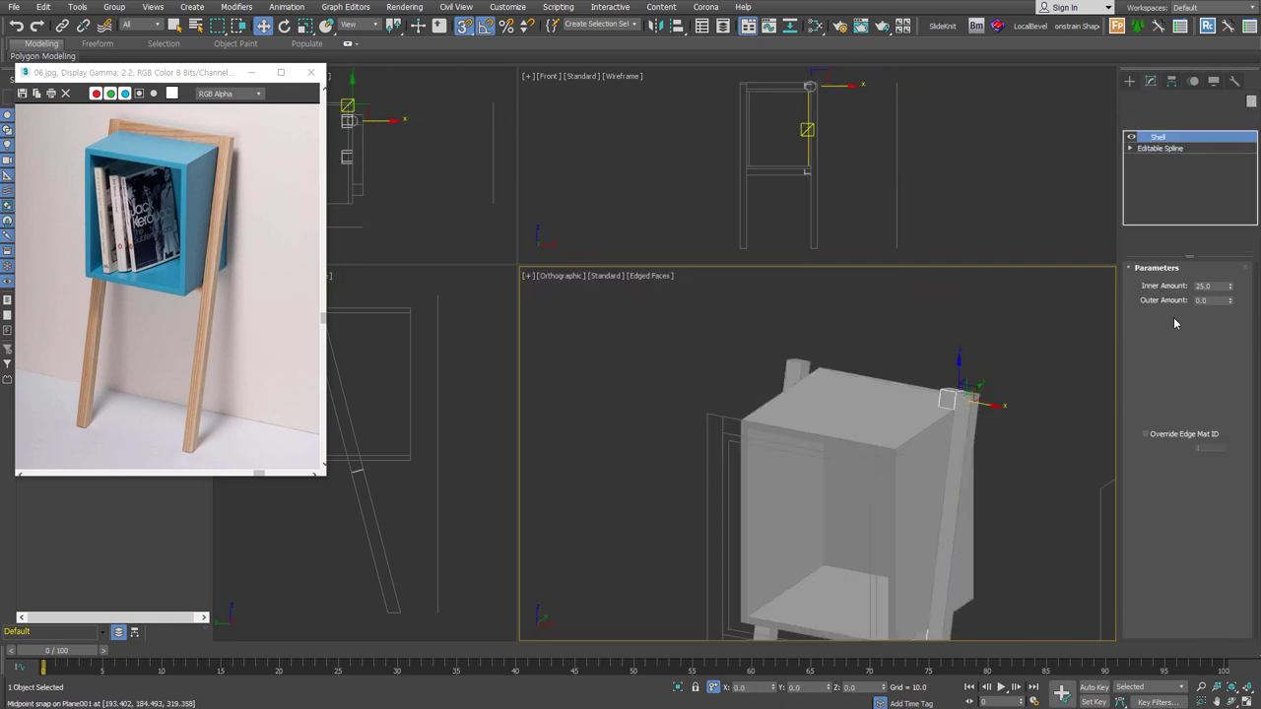
pyautogui.moveTo(1229, 289); pyautogui.dragTo(1229, 274)
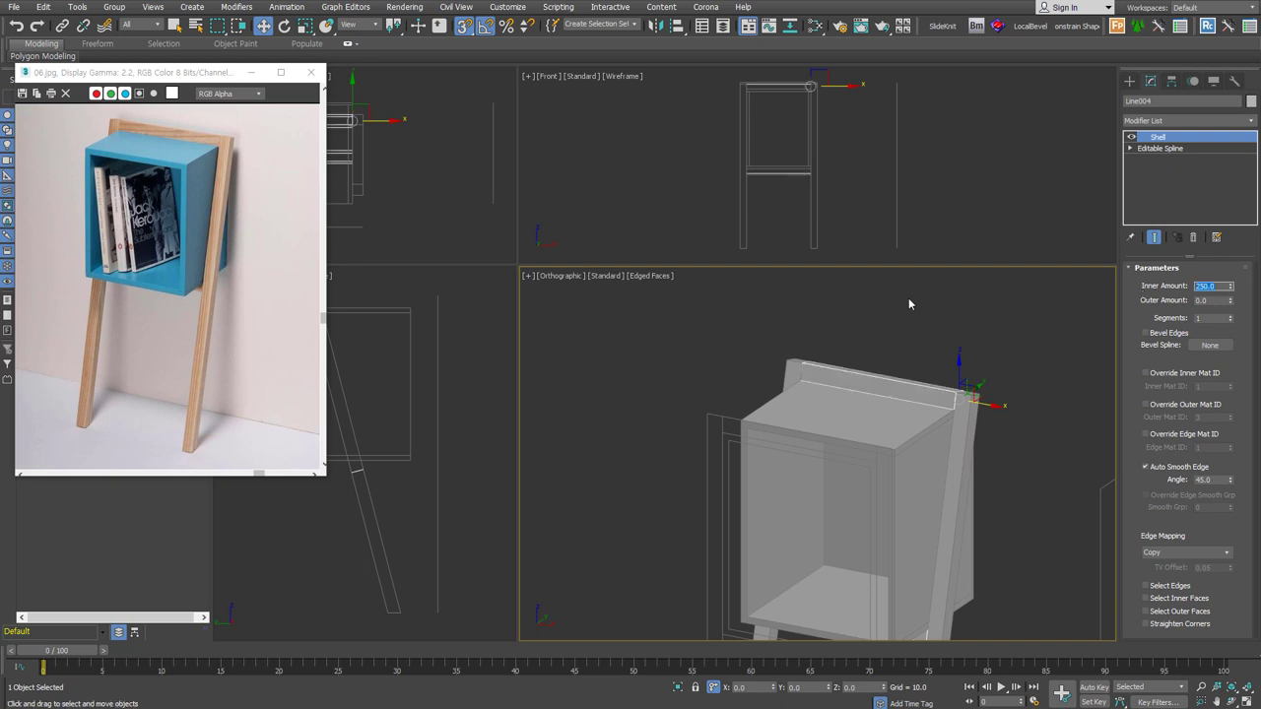
pyautogui.scroll(3, 827, 367)
pyautogui.scroll(2, 827, 366)
pyautogui.scroll(2, 827, 367)
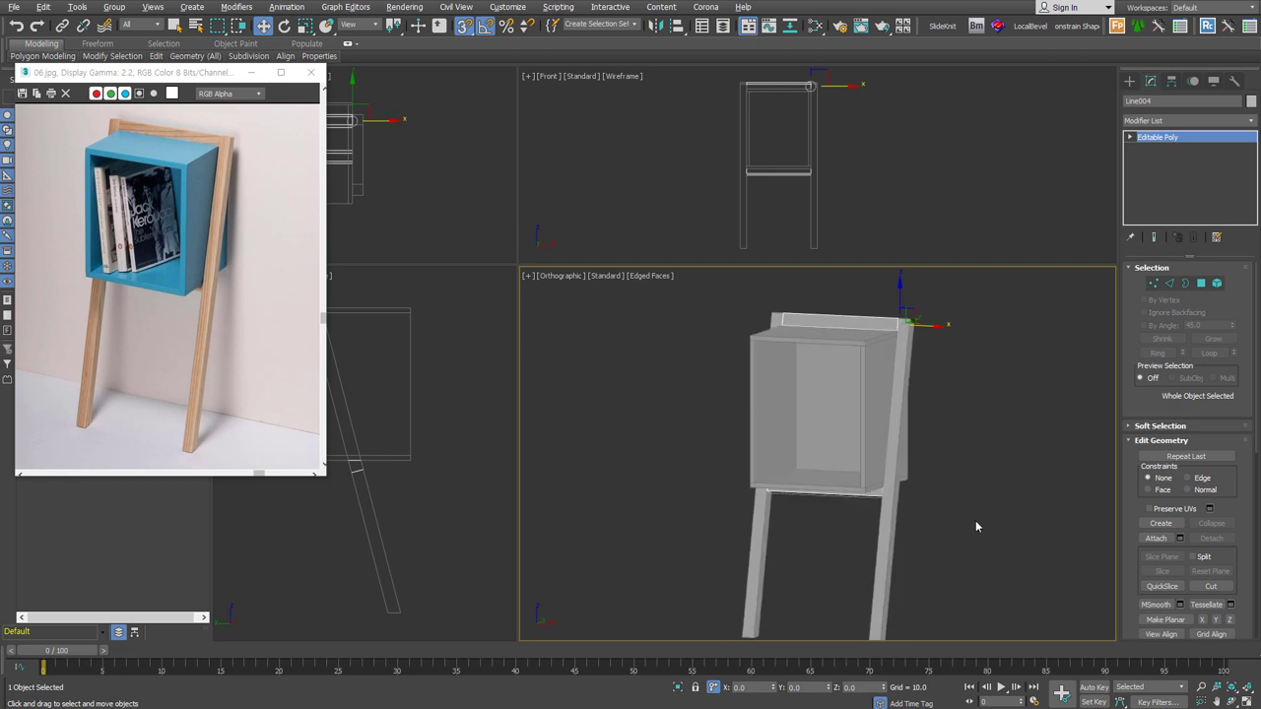
# - Attach the top board to Plane001 and apply Box UVW mapping to the frame
pyautogui.keyDown('alt'); pyautogui.moveTo(983, 520); pyautogui.dragTo(961, 516, button='middle'); pyautogui.keyUp('alt')
pyautogui.hotkey('ctrl', 'z')
pyautogui.click(1156, 538)
pyautogui.keyDown('alt'); pyautogui.moveTo(872, 494); pyautogui.dragTo(889, 485, button='middle'); pyautogui.keyUp('alt')
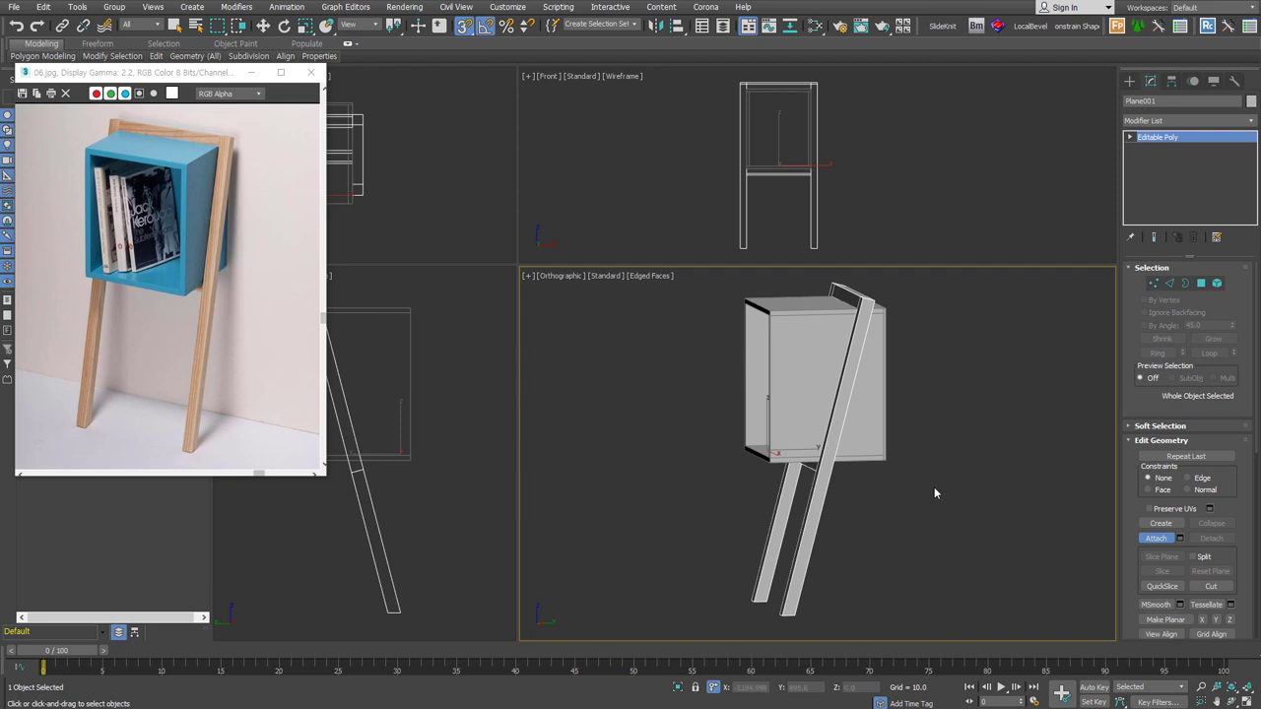
pyautogui.keyDown('alt'); pyautogui.moveTo(909, 498); pyautogui.dragTo(931, 498, button='middle'); pyautogui.keyUp('alt')
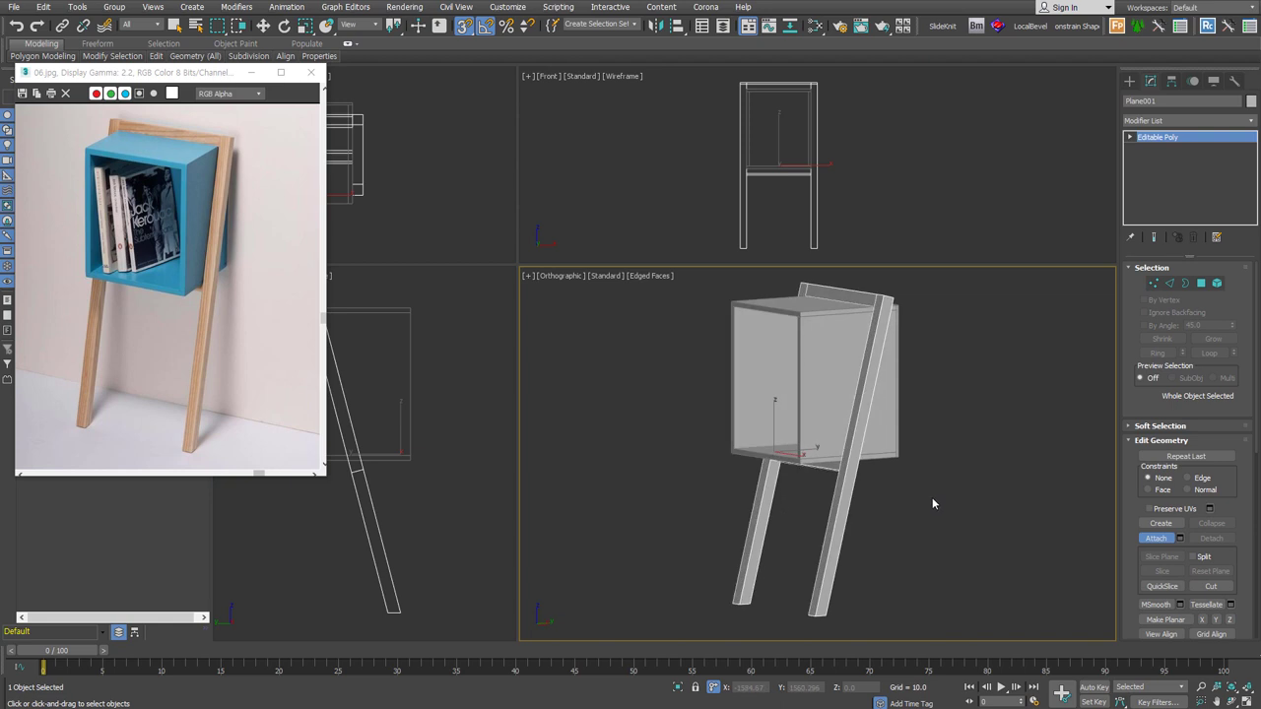
pyautogui.press('u')
pyautogui.click(1175, 343)
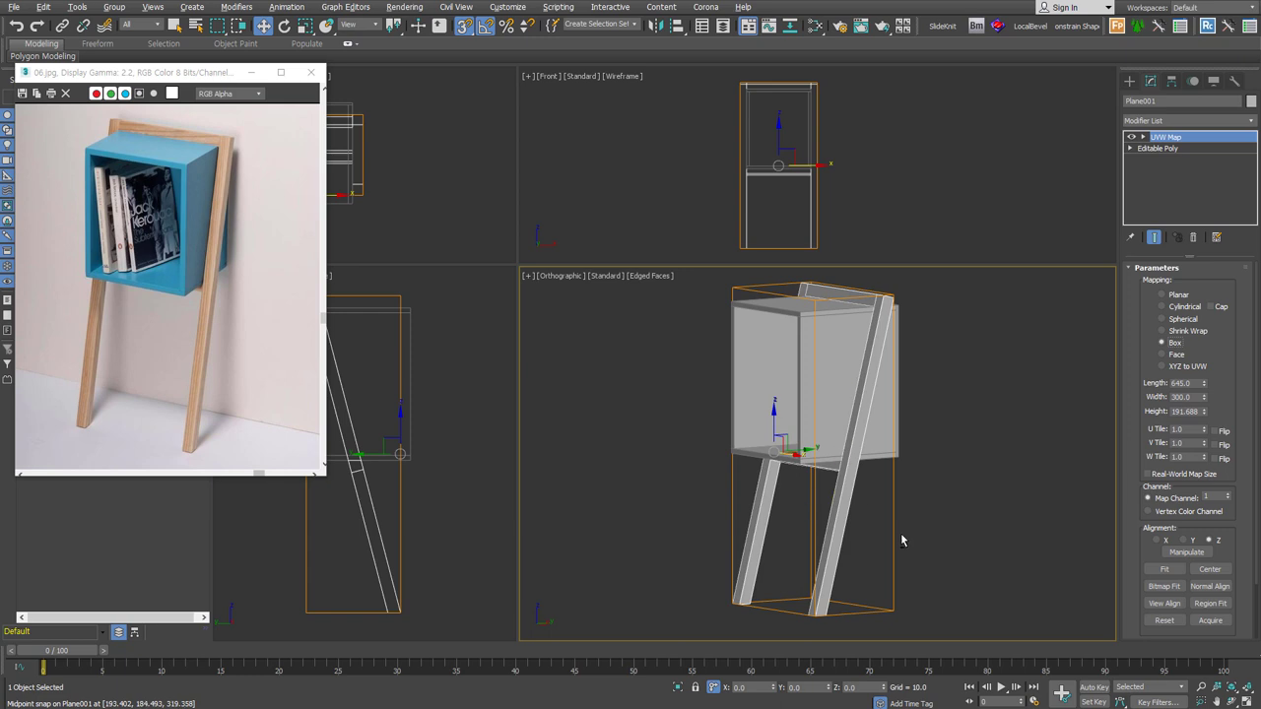
# - Normal-align the Box UVW gizmo to the tilted leg, fit it, and size it 500 × 500 × 500
pyautogui.keyDown('alt'); pyautogui.moveTo(910, 531); pyautogui.dragTo(869, 536, button='middle'); pyautogui.keyUp('alt')
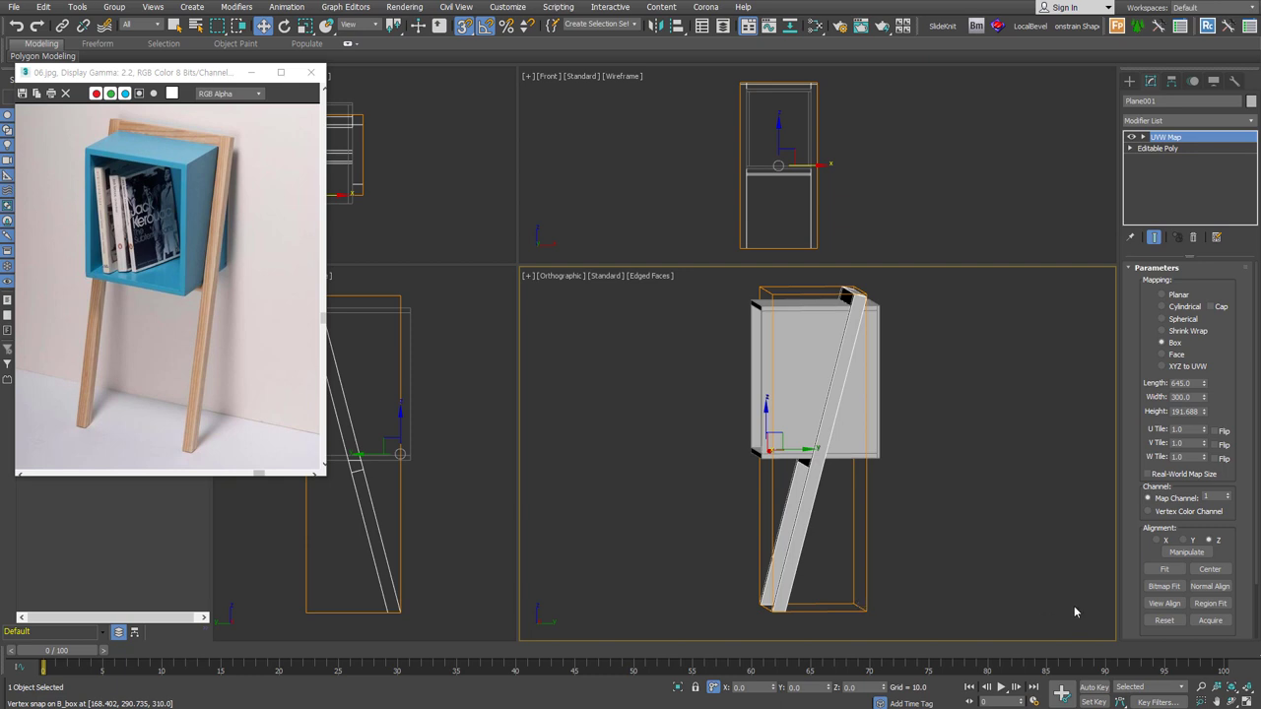
pyautogui.keyDown('alt'); pyautogui.moveTo(817, 508); pyautogui.dragTo(842, 478, button='middle'); pyautogui.keyUp('alt')
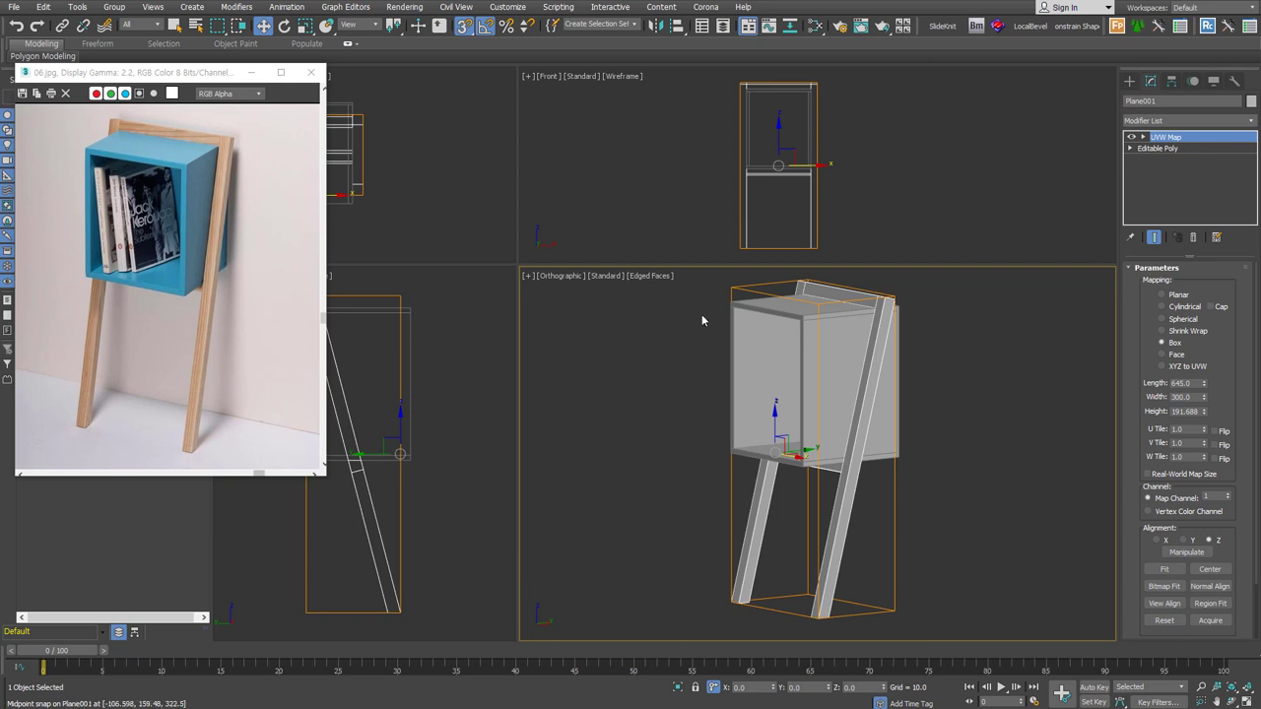
pyautogui.click(1227, 588)
pyautogui.keyDown('alt'); pyautogui.moveTo(837, 463); pyautogui.dragTo(859, 490, button='middle'); pyautogui.keyUp('alt')
pyautogui.scroll(3, 859, 489)
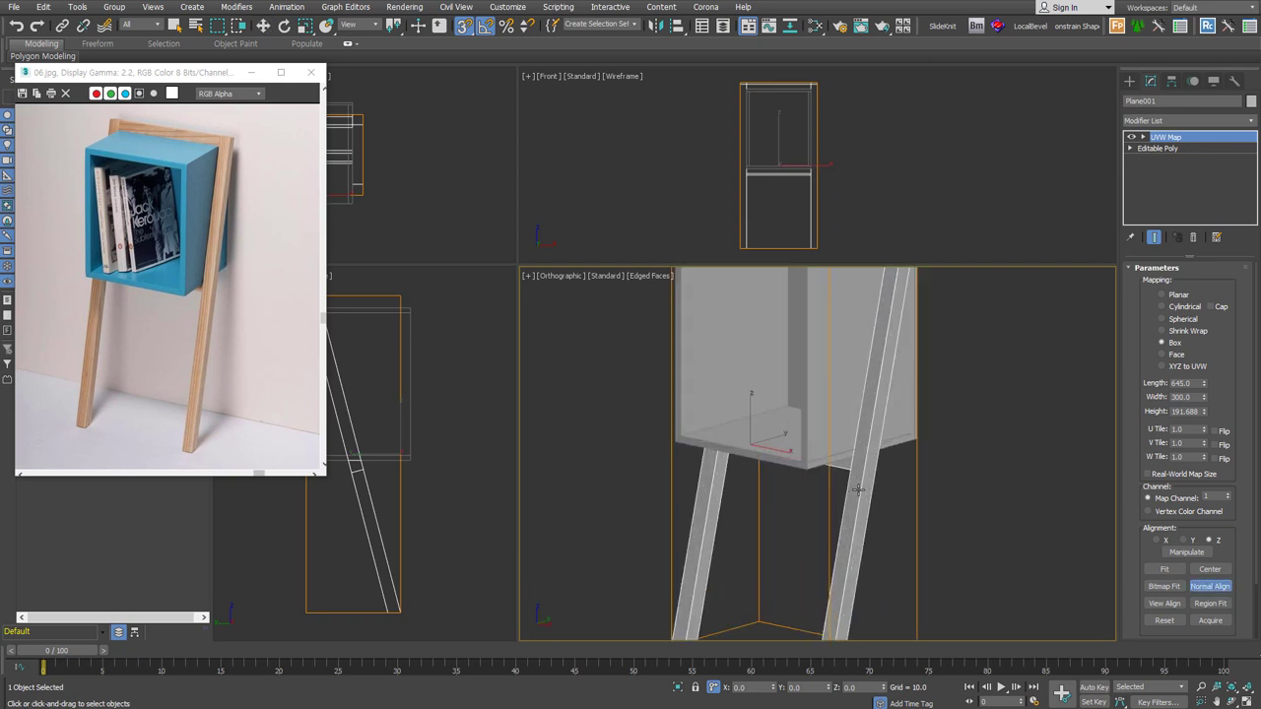
pyautogui.moveTo(853, 491); pyautogui.dragTo(853, 490)
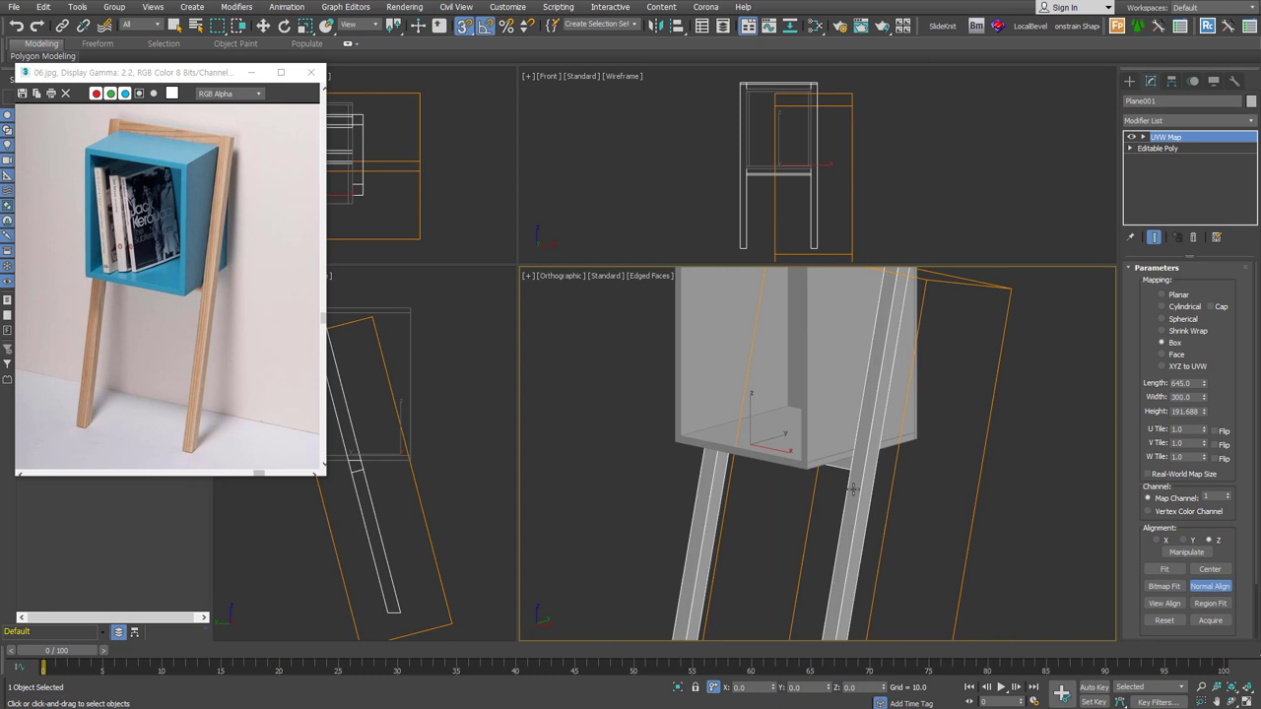
pyautogui.hotkey('shift', 'z')
pyautogui.keyDown('alt'); pyautogui.moveTo(913, 498); pyautogui.dragTo(988, 505, button='middle'); pyautogui.keyUp('alt')
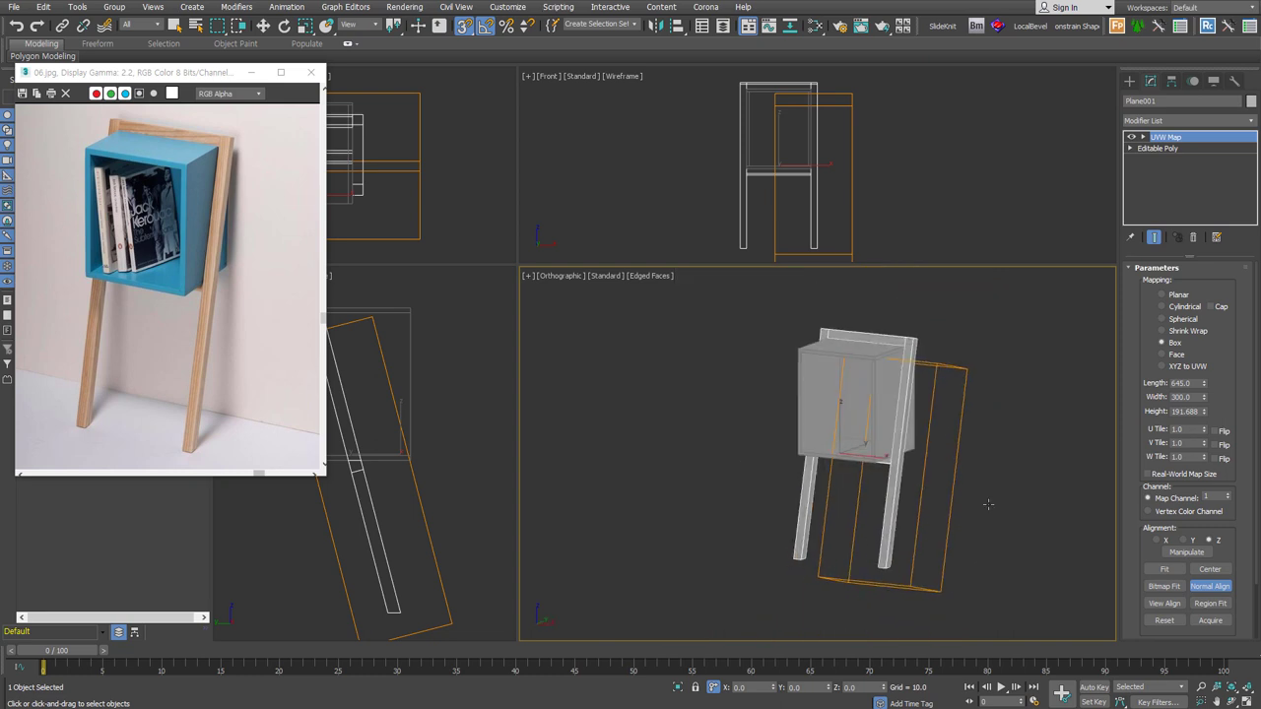
pyautogui.click(1158, 571)
pyautogui.hotkey('ctrl', 'z')
pyautogui.keyDown('alt'); pyautogui.moveTo(986, 540); pyautogui.dragTo(945, 541, button='middle'); pyautogui.keyUp('alt')
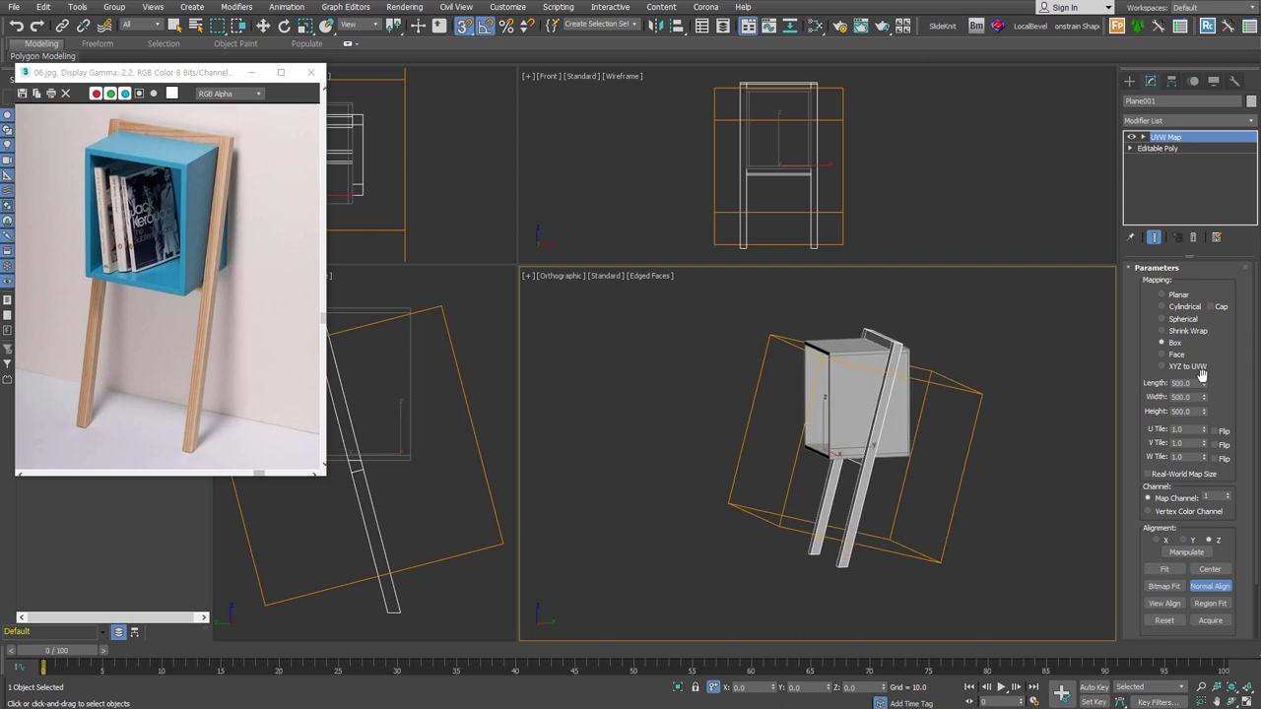
pyautogui.moveTo(944, 555)
pyautogui.keyDown('alt'); pyautogui.mouseDown(button='middle')
pyautogui.moveTo(969, 534)
pyautogui.moveTo(870, 336)
pyautogui.mouseUp(button='middle'); pyautogui.keyUp('alt')
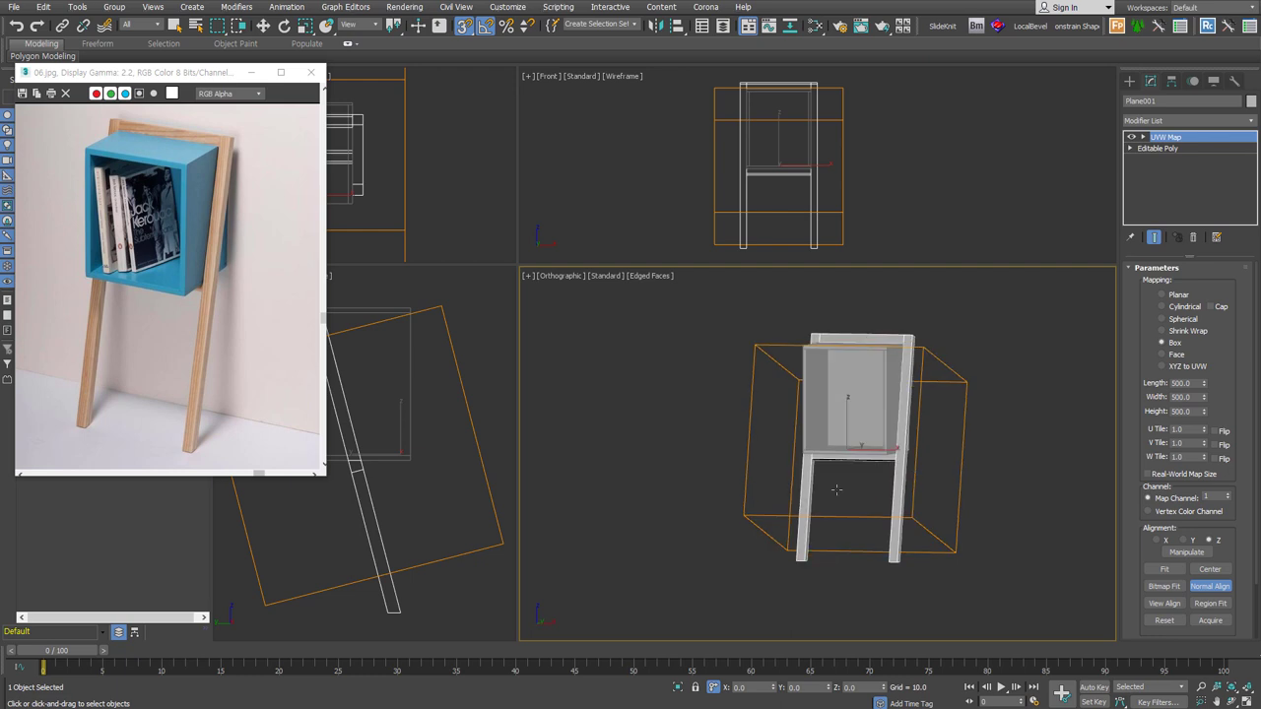
# - Replace the UVW Map with Unwrap UVW and pack all frame polygons in the UV editor
pyautogui.rightClick(836, 489)
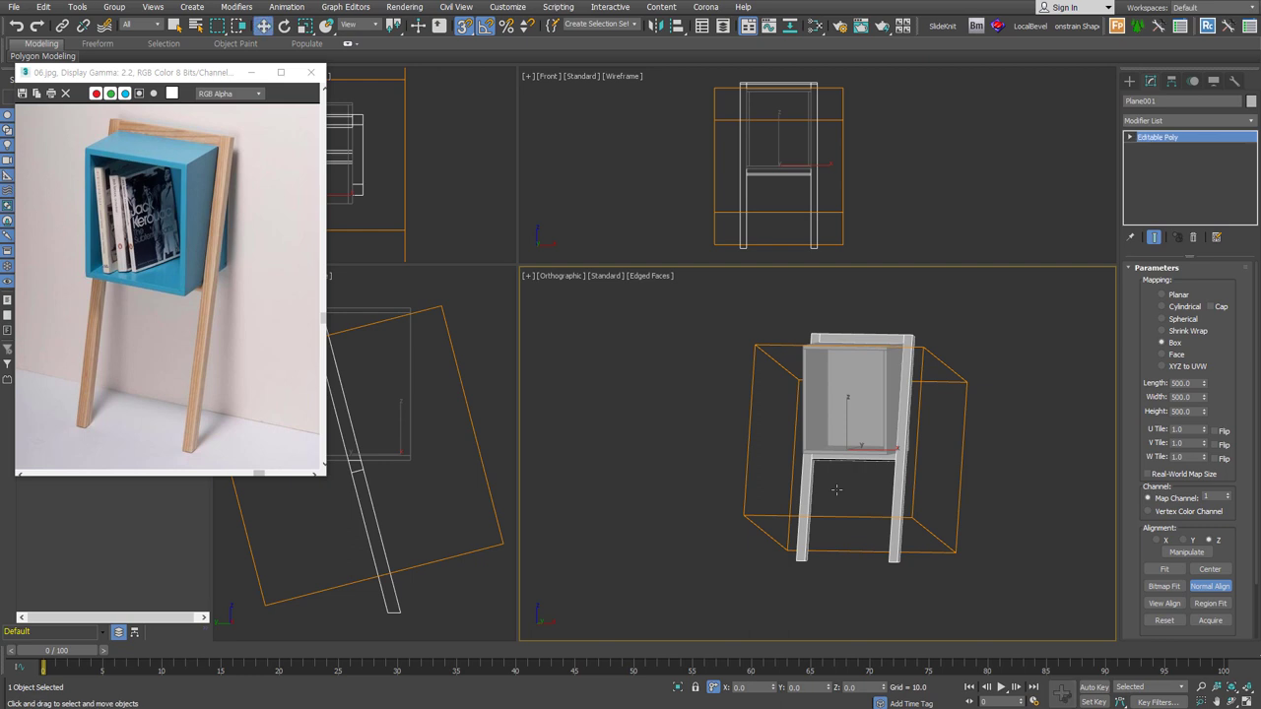
pyautogui.click(1061, 695)
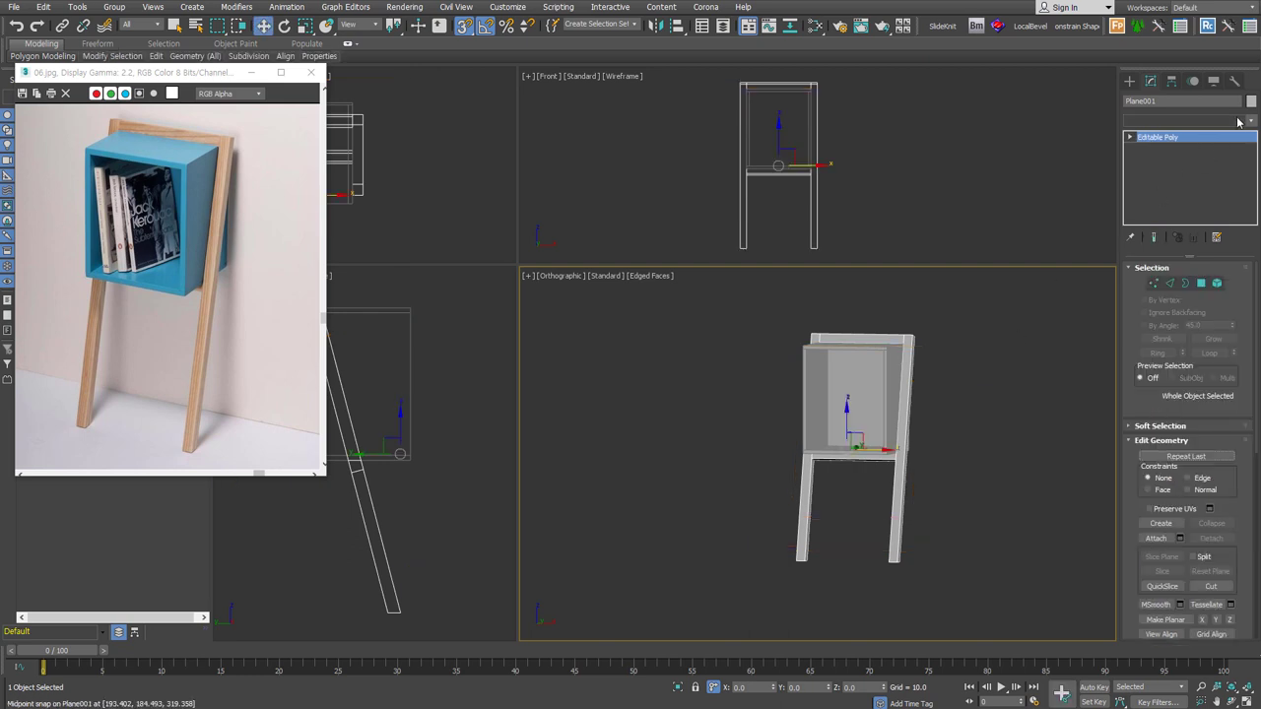
pyautogui.click(1188, 290)
pyautogui.hotkey('ctrl', 'a')
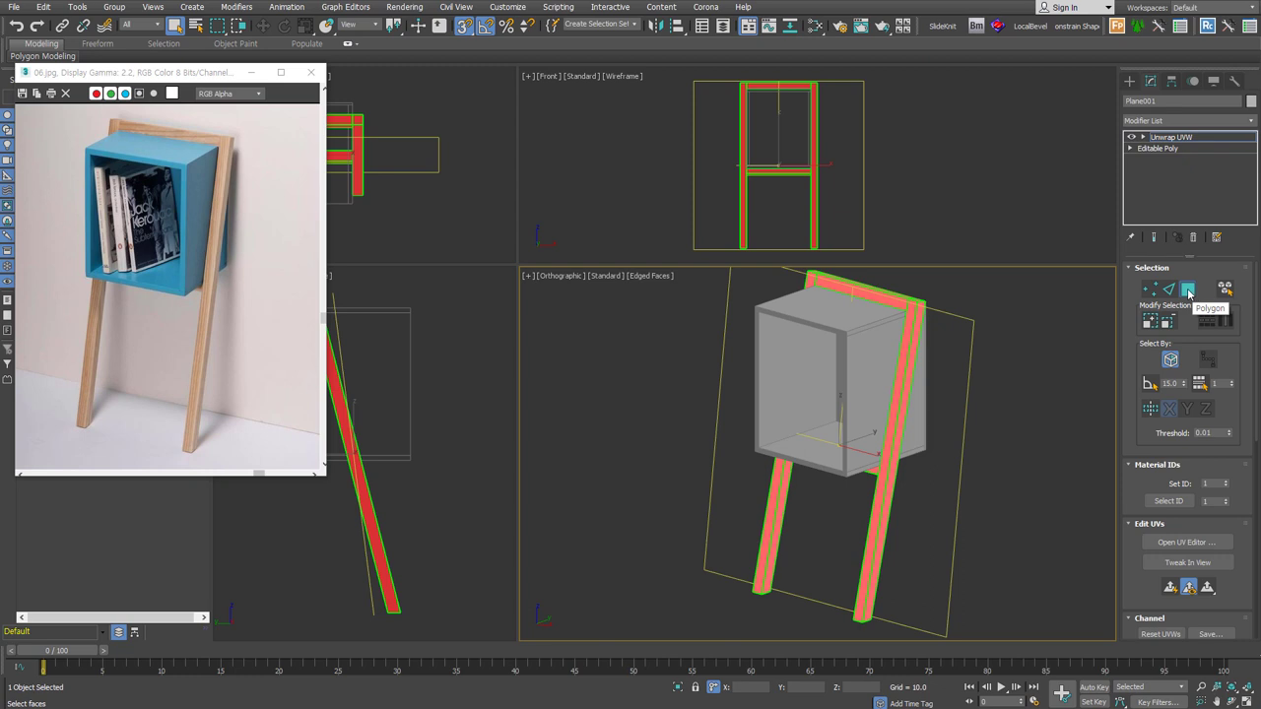
pyautogui.click(1221, 544)
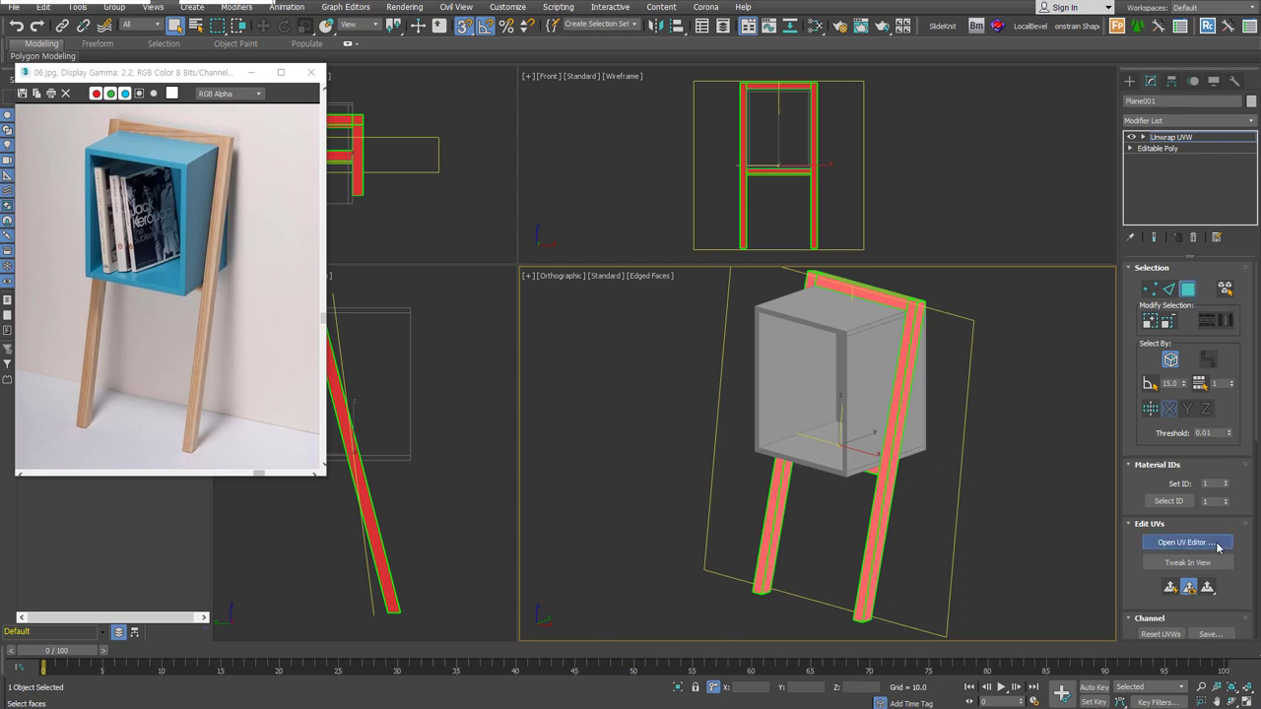
pyautogui.moveTo(362, 434); pyautogui.dragTo(361, 190)
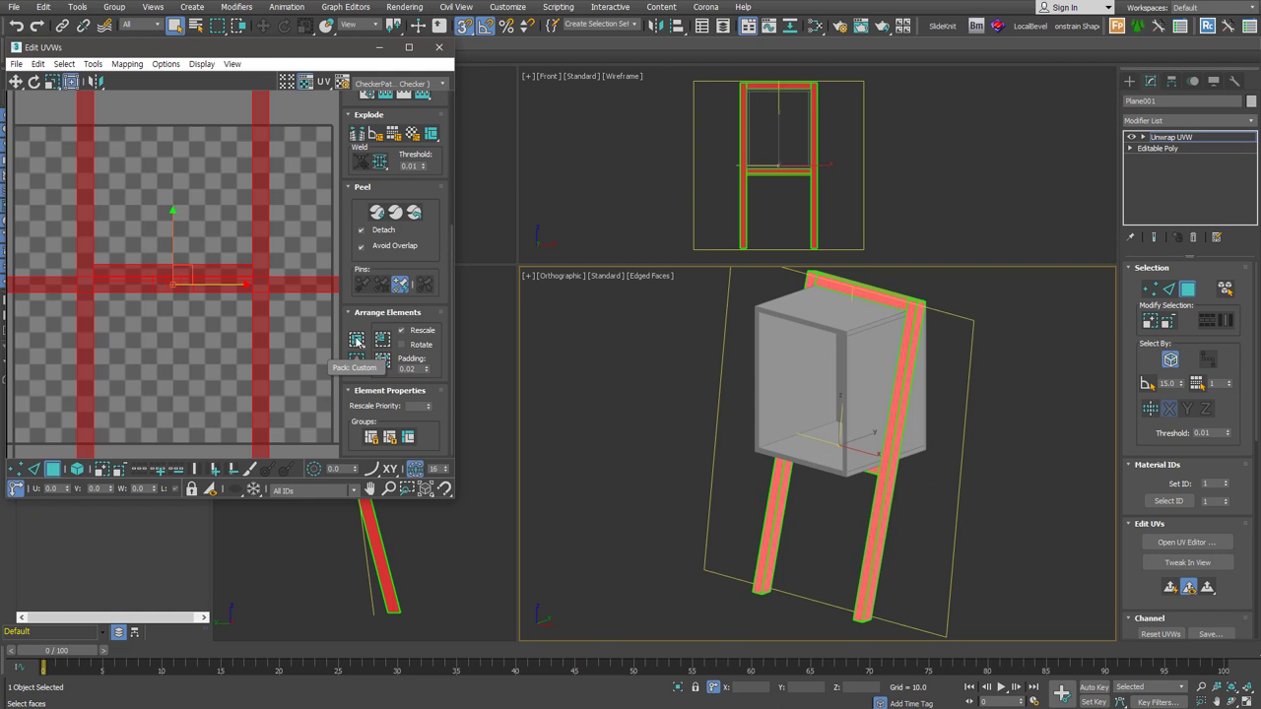
pyautogui.click(356, 340)
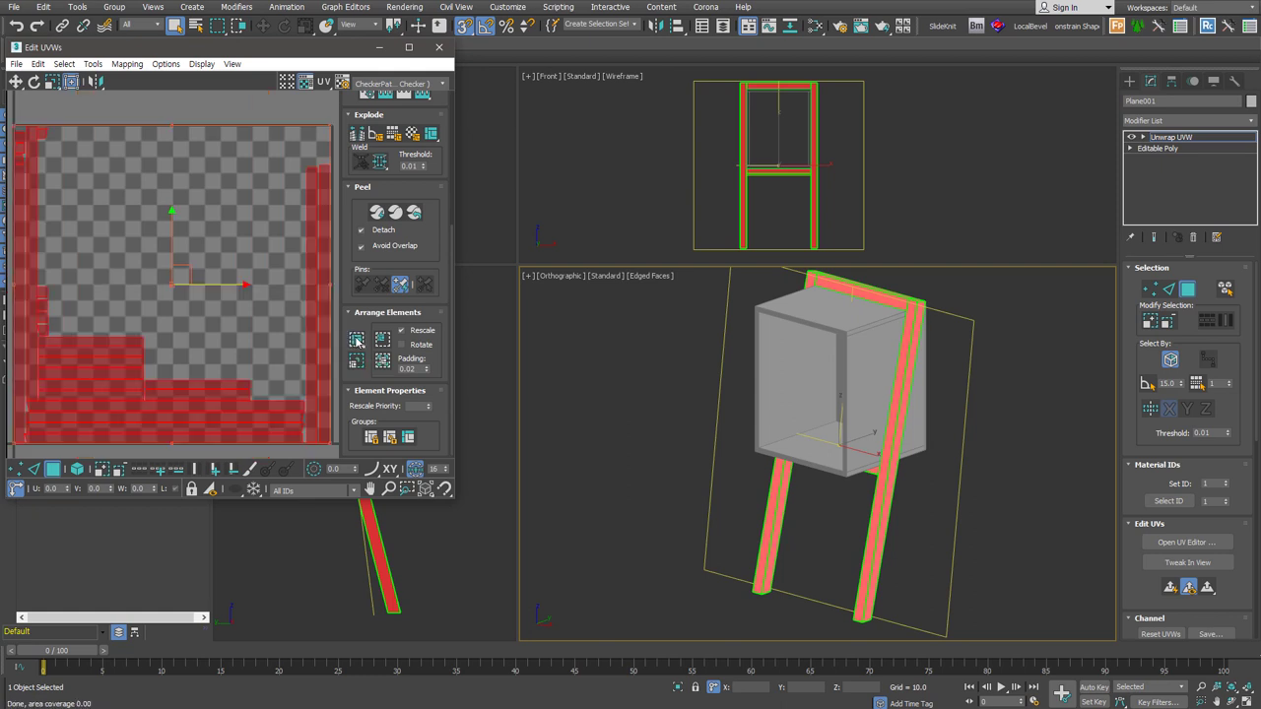
# - Rotate the two leg UV islands horizontal, repack all islands, and add a Material modifier
pyautogui.click(259, 340)
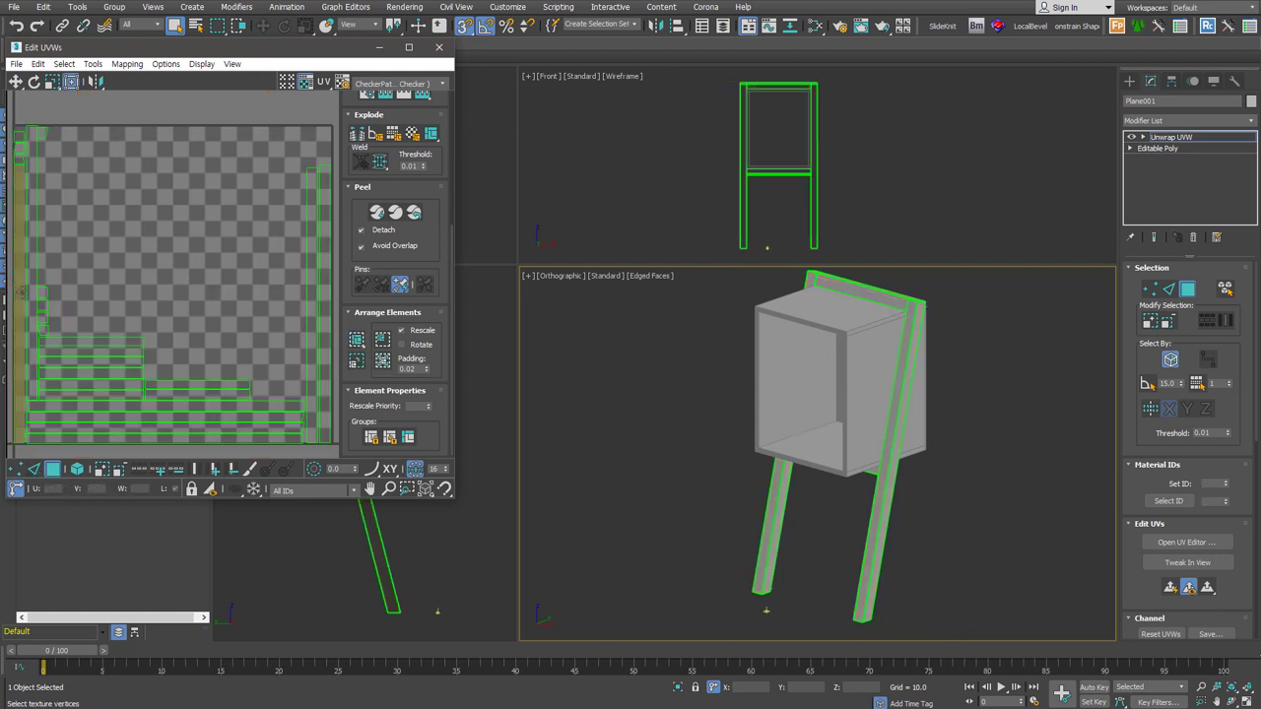
pyautogui.click(21, 292)
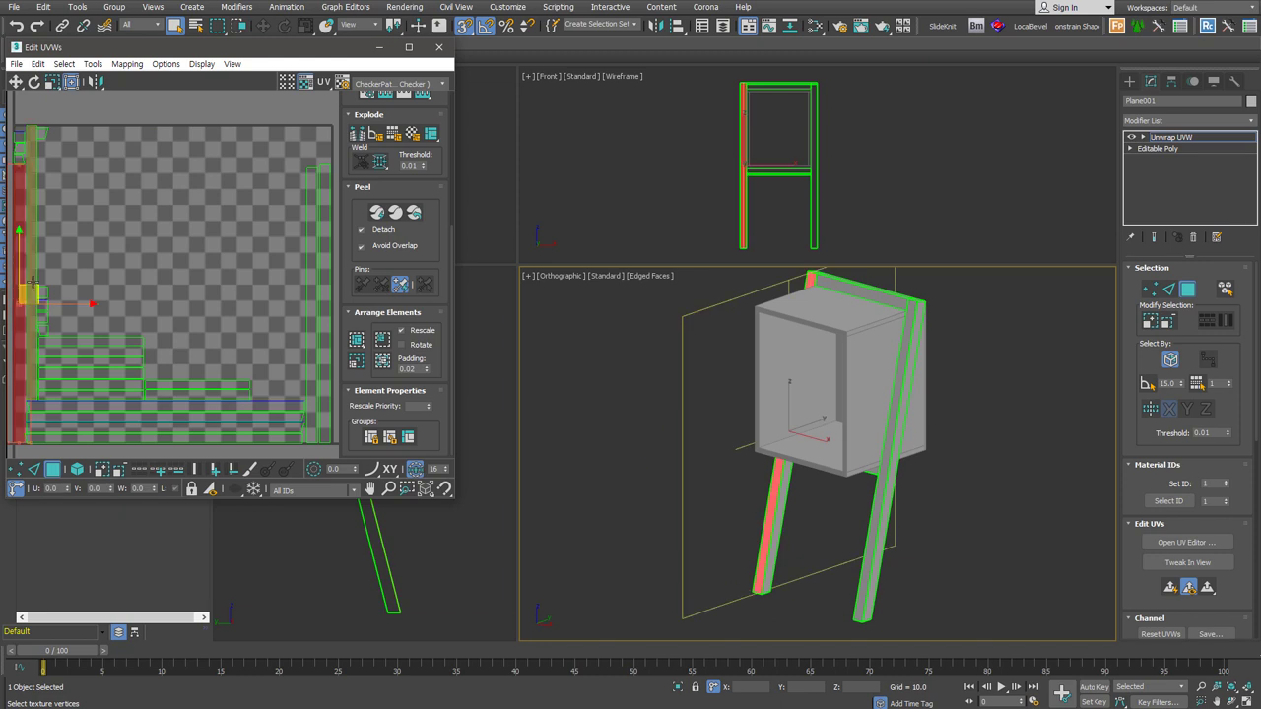
pyautogui.keyDown('ctrl'); pyautogui.click(309, 303); pyautogui.keyUp('ctrl')
pyautogui.scroll(5, 426, 186)
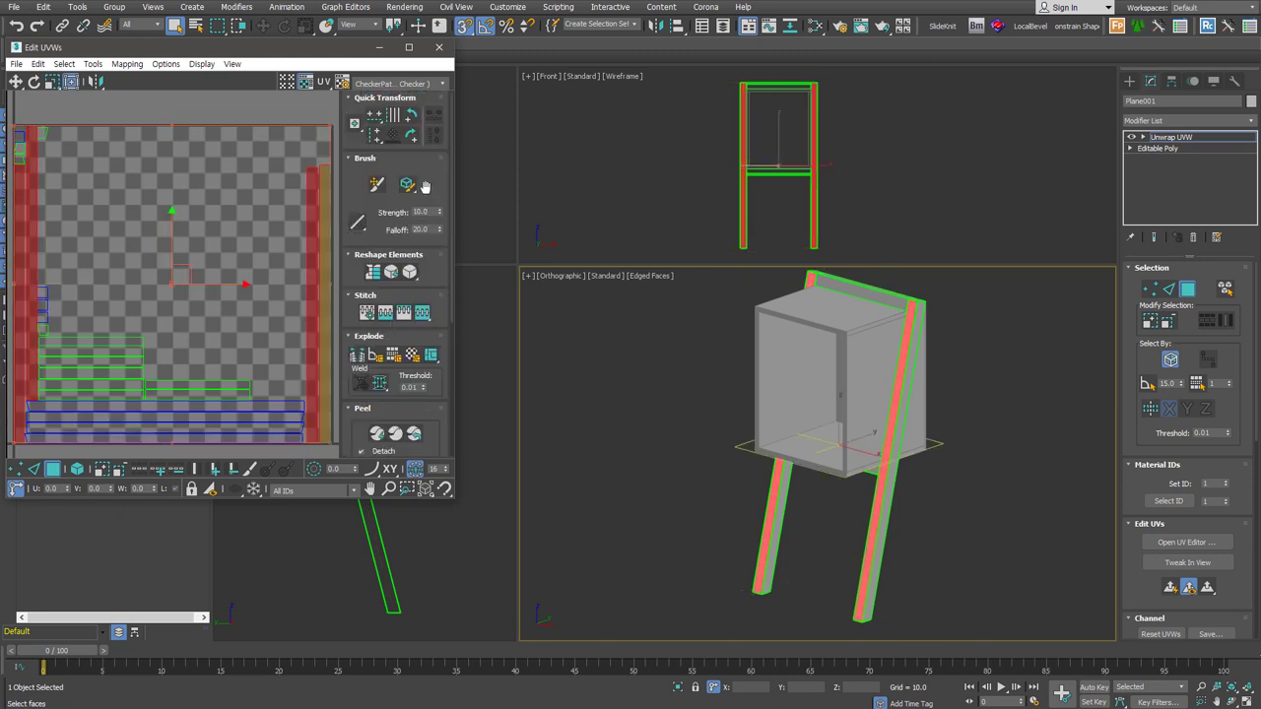
pyautogui.click(411, 136)
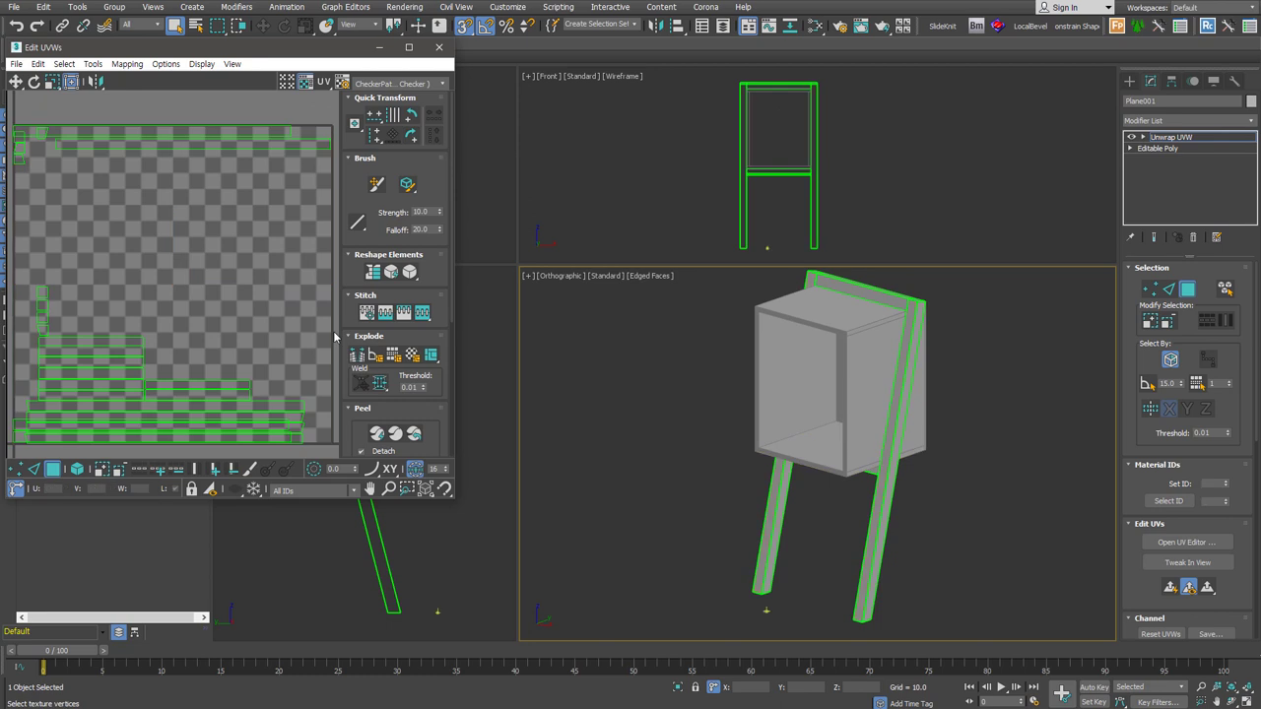
pyautogui.hotkey('ctrl', 'a')
pyautogui.scroll(-5, 345, 335)
pyautogui.click(357, 340)
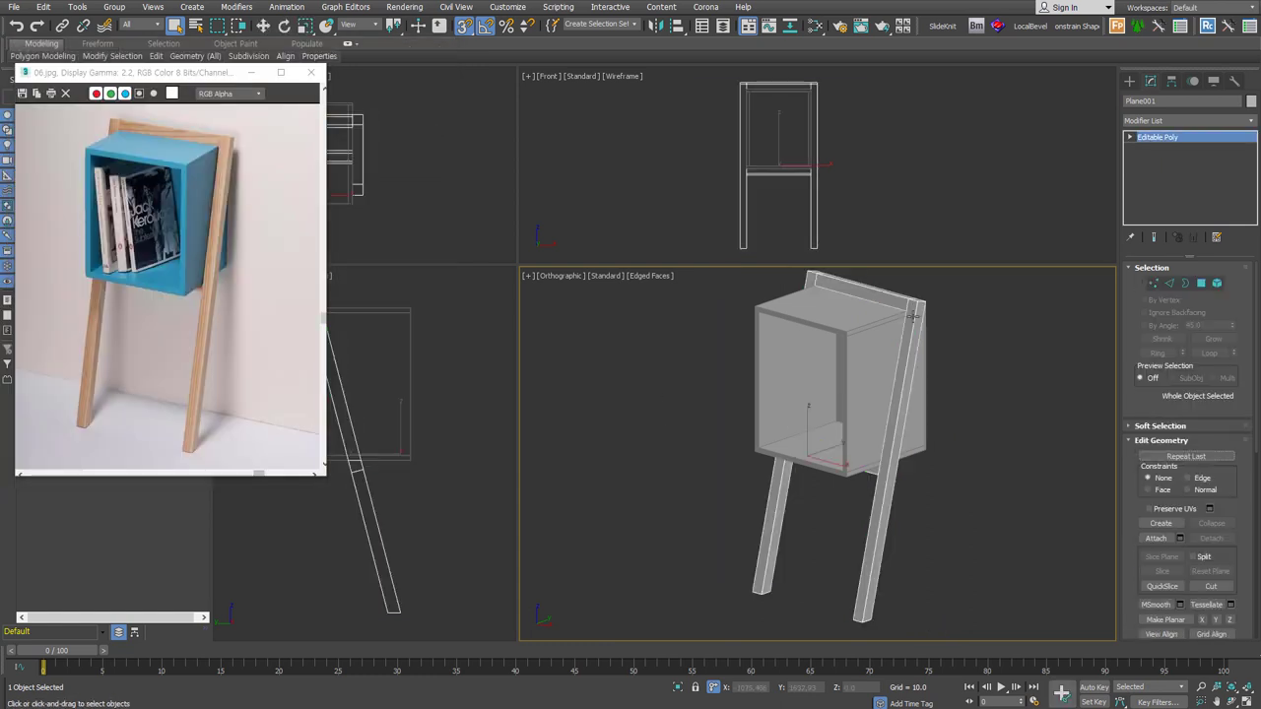
pyautogui.click(1189, 120)
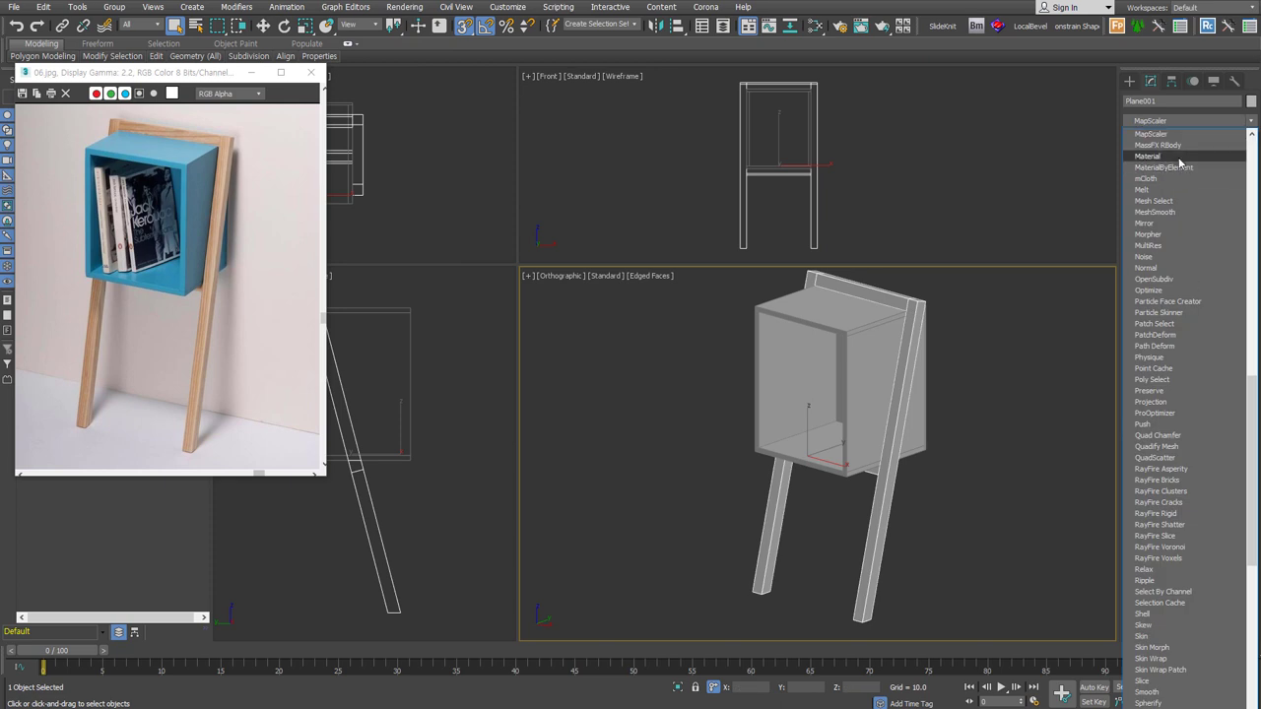
pyautogui.click(1181, 156)
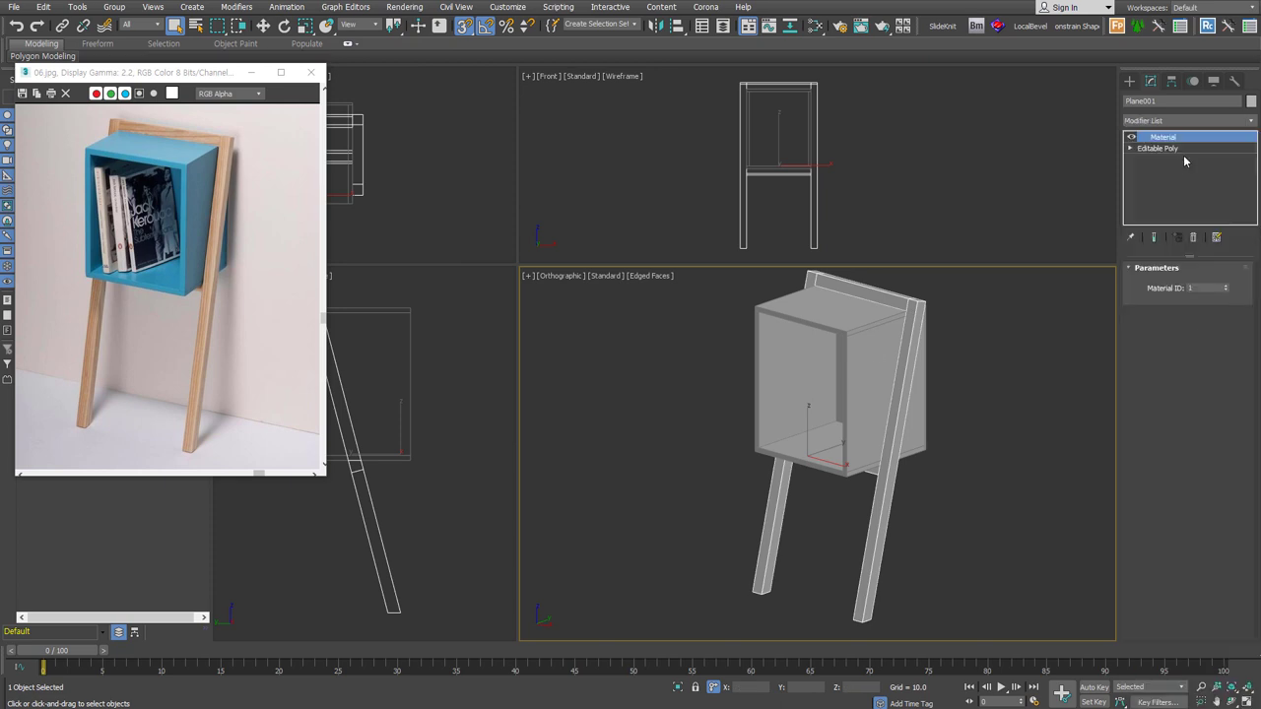
# - Group B_box and Plane001 as 'box' and place a Multi/Sub-Object material in the Slate editor
pyautogui.click(872, 350)
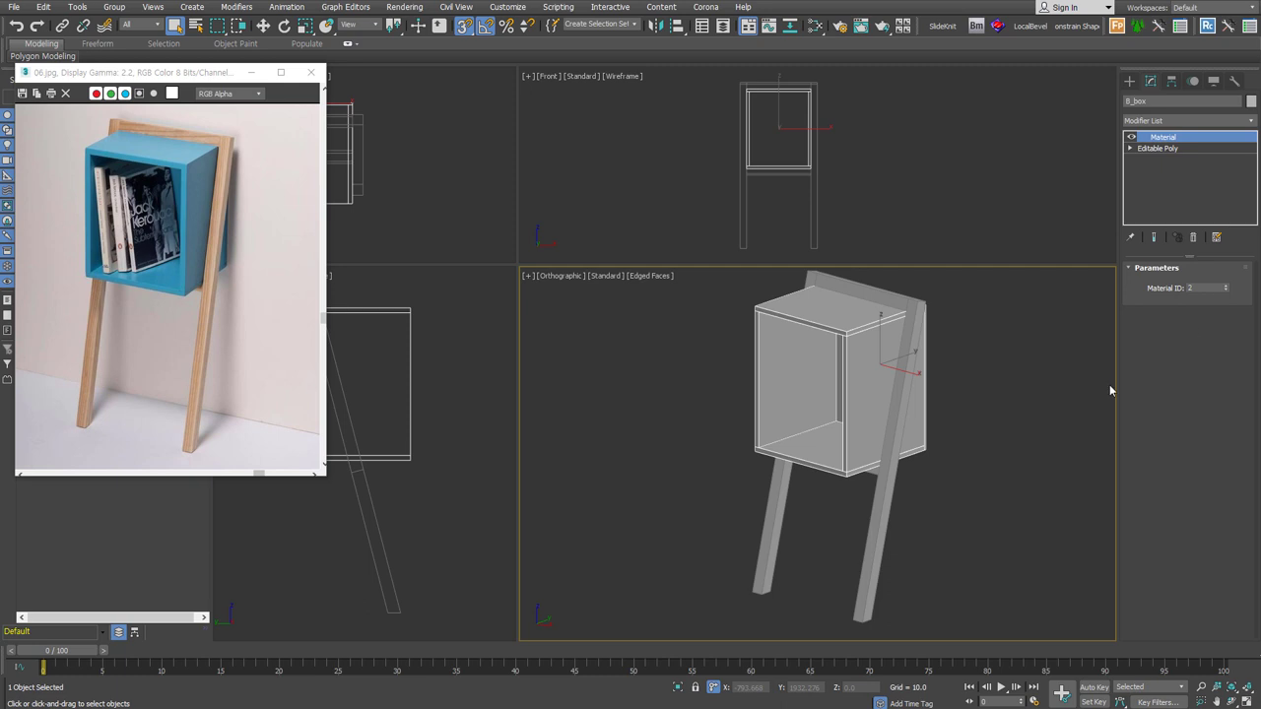
pyautogui.click(1048, 441)
pyautogui.click(835, 372)
pyautogui.keyDown('ctrl'); pyautogui.click(888, 385); pyautogui.keyUp('ctrl')
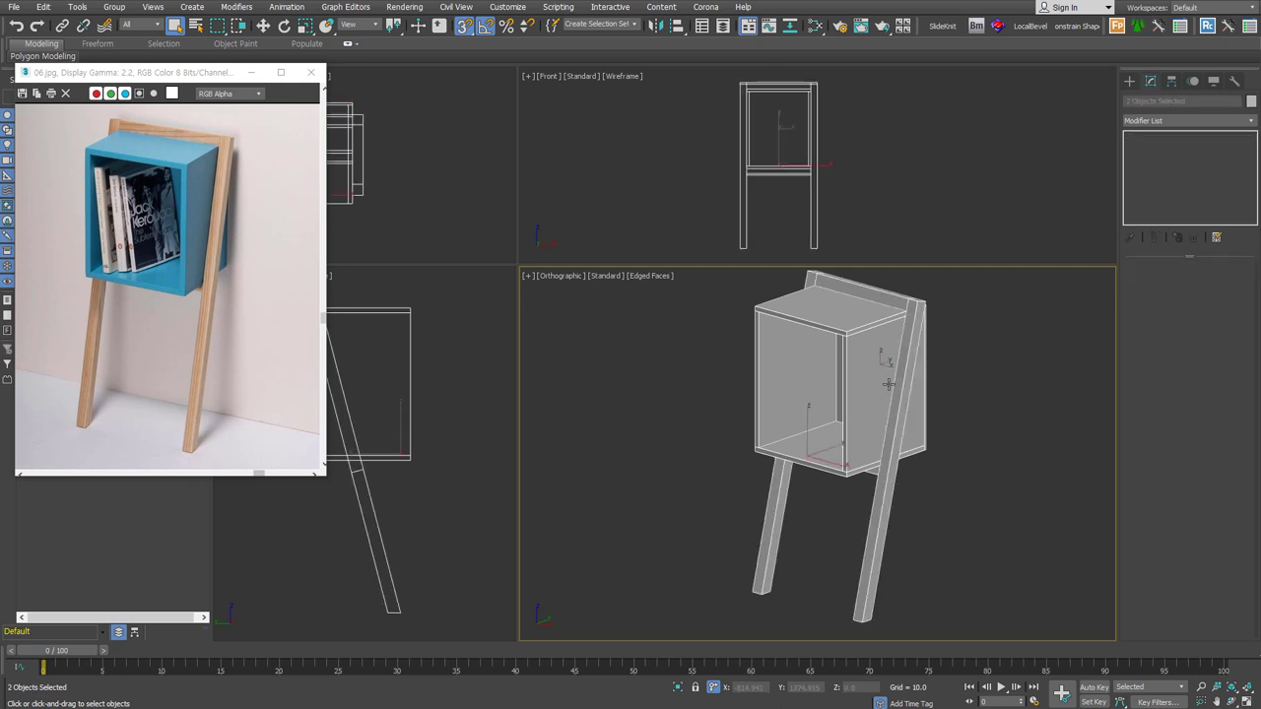
pyautogui.hotkey('ctrl', 'g')
pyautogui.write('box')
pyautogui.press('Return')
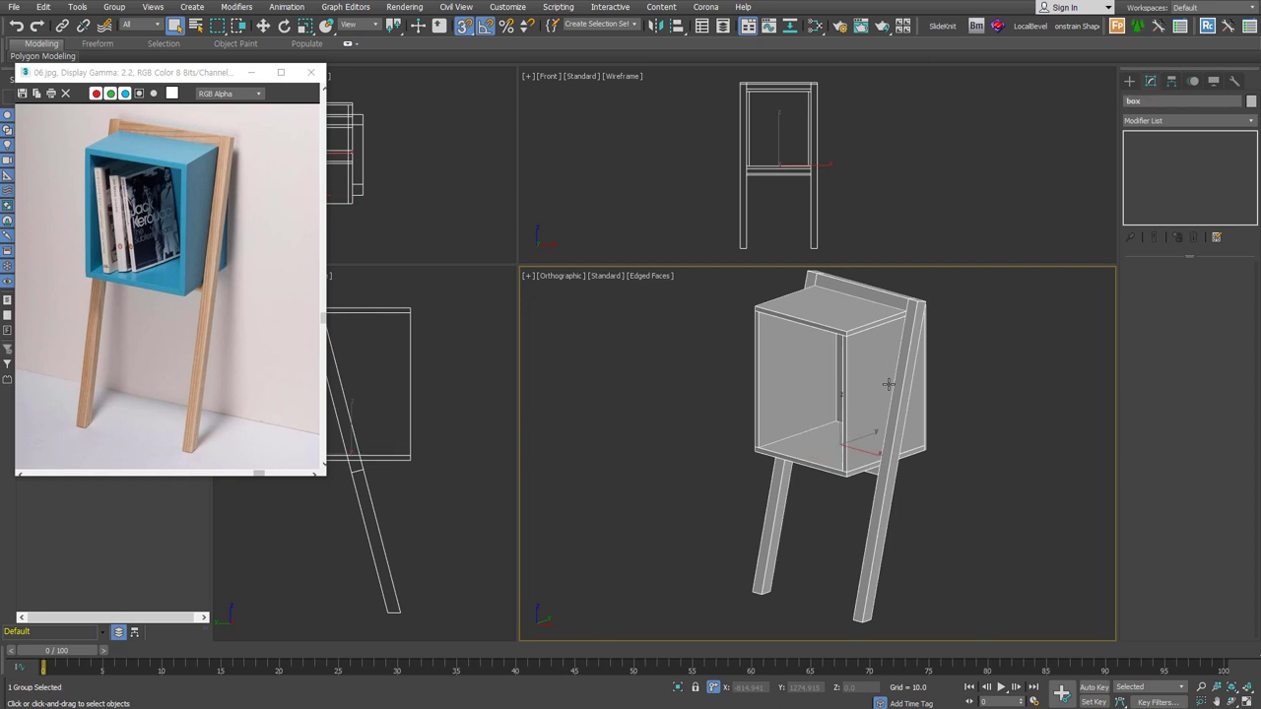
pyautogui.press('m')
pyautogui.moveTo(113, 335)
pyautogui.mouseDown()
pyautogui.moveTo(384, 288)
pyautogui.moveTo(320, 332)
pyautogui.mouseUp()
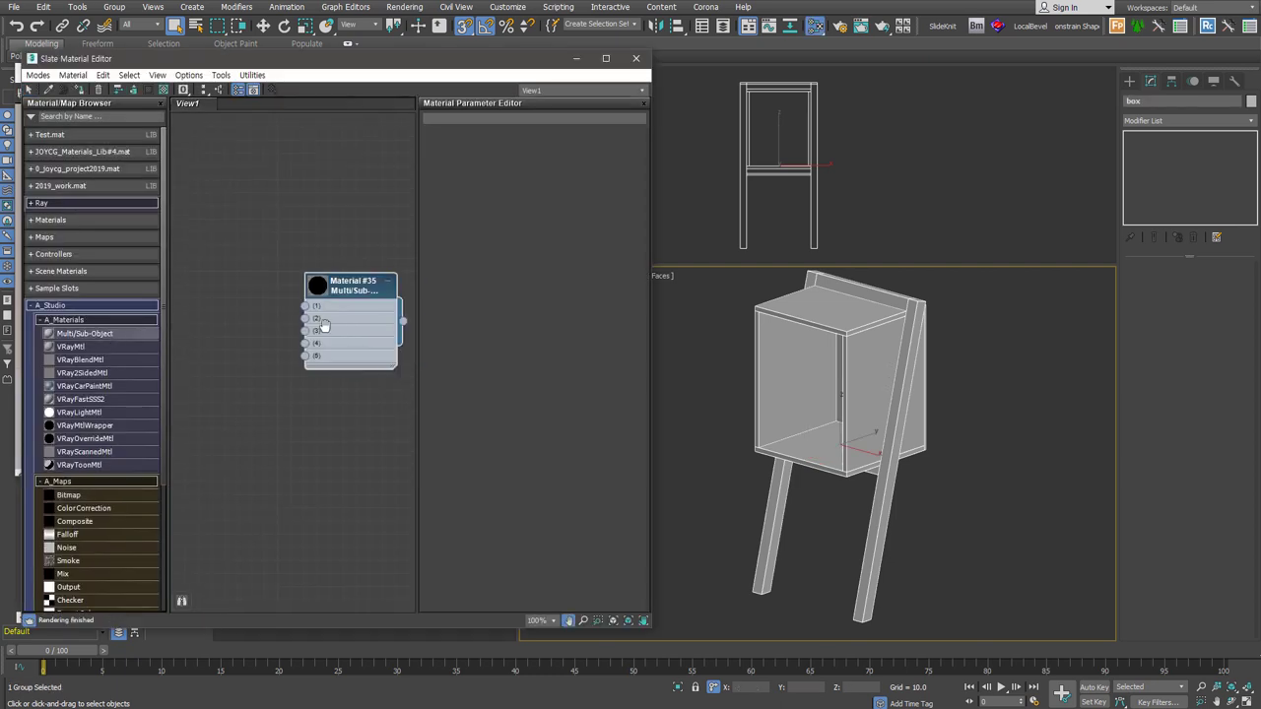
# - Cut Material #35 to two sub-materials, with a VRayMtl in slot 1 and its copy in slot 2
pyautogui.doubleClick(349, 295)
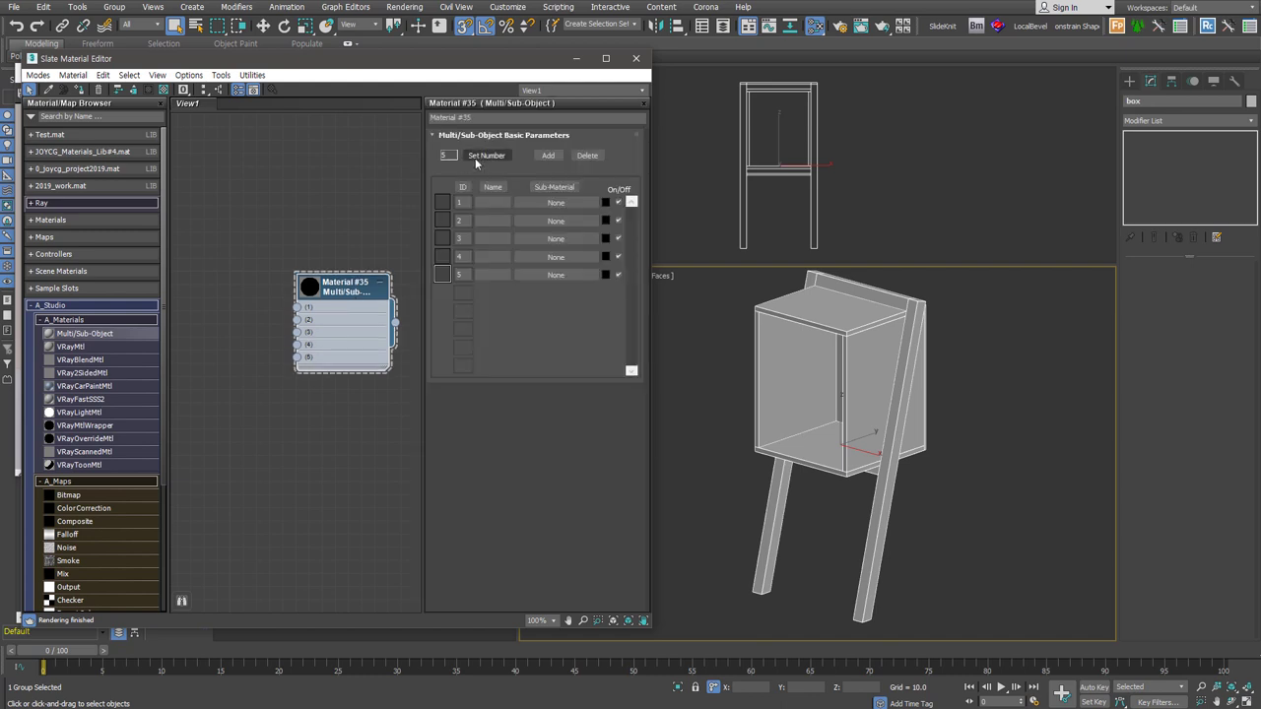
pyautogui.click(484, 156)
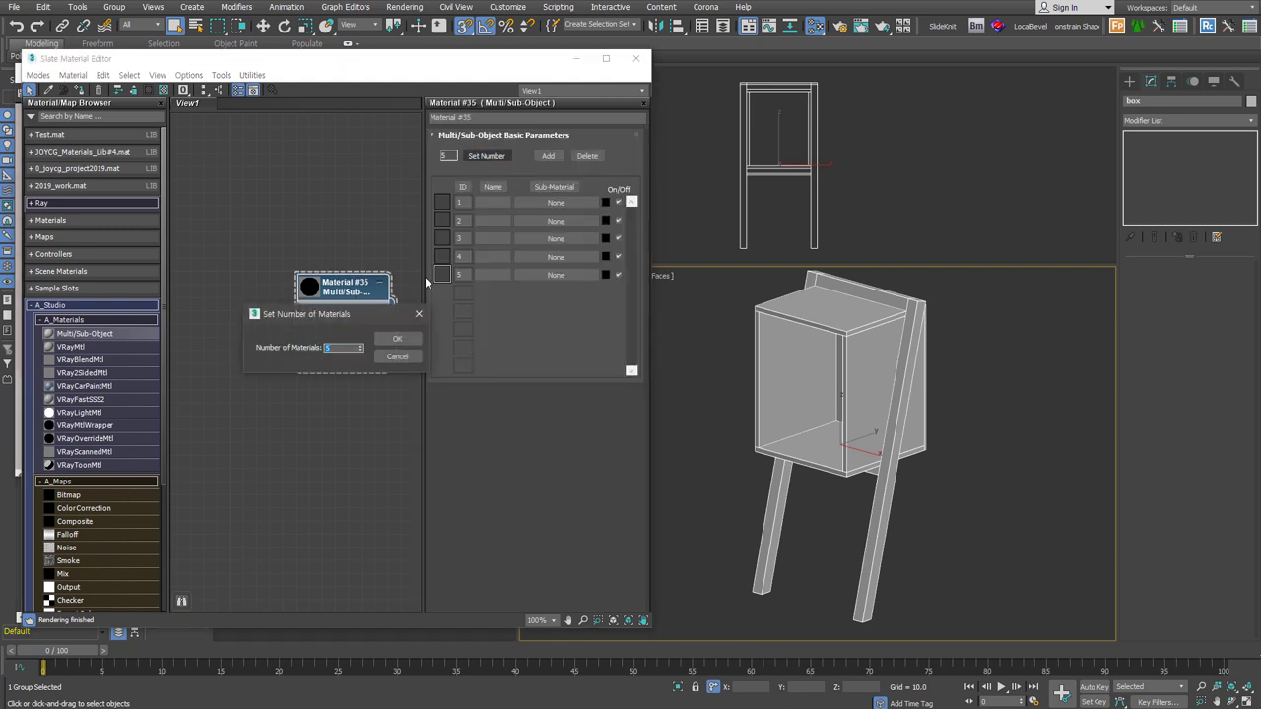
pyautogui.click(397, 340)
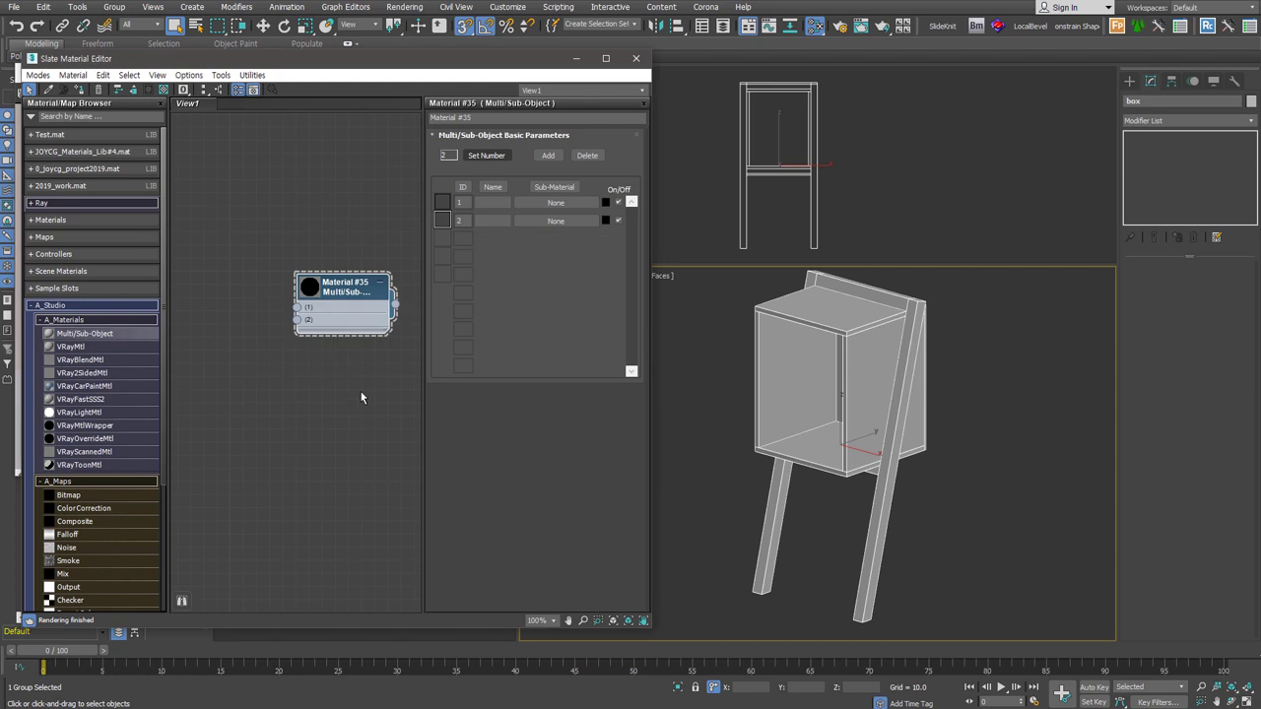
pyautogui.moveTo(241, 307); pyautogui.dragTo(233, 228)
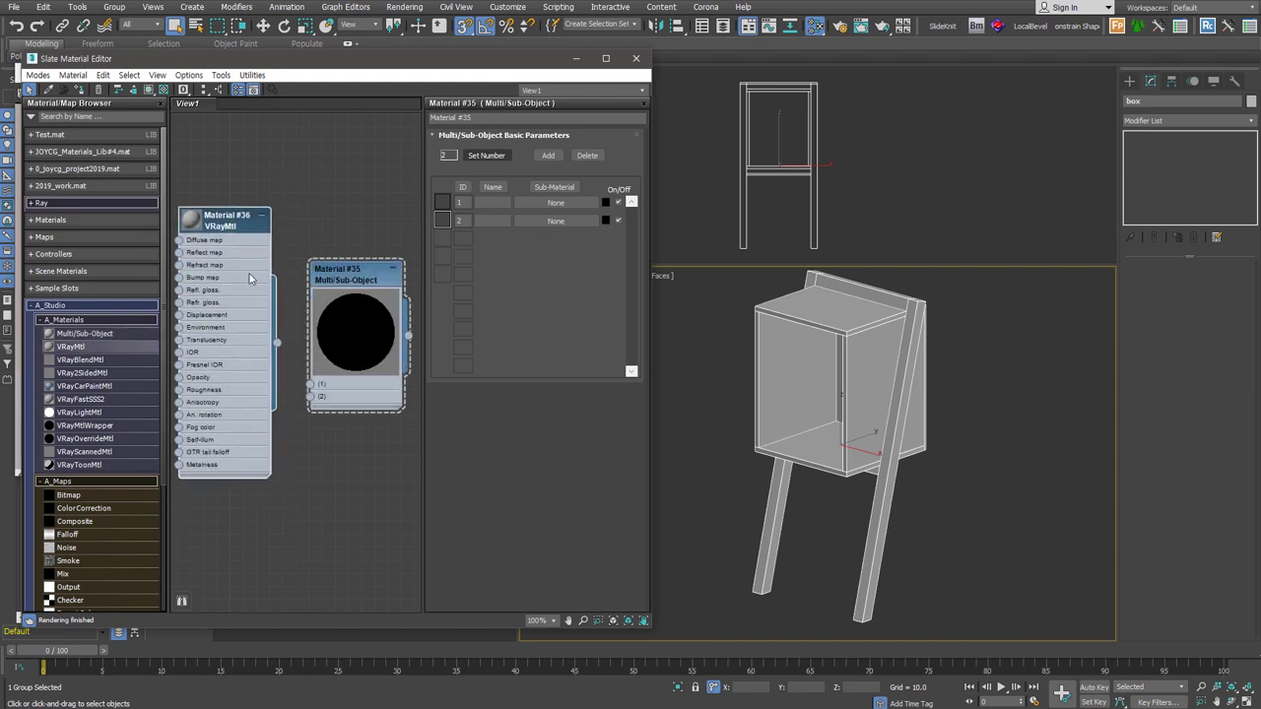
pyautogui.moveTo(277, 343)
pyautogui.mouseDown()
pyautogui.moveTo(319, 392)
pyautogui.moveTo(312, 384)
pyautogui.mouseUp()
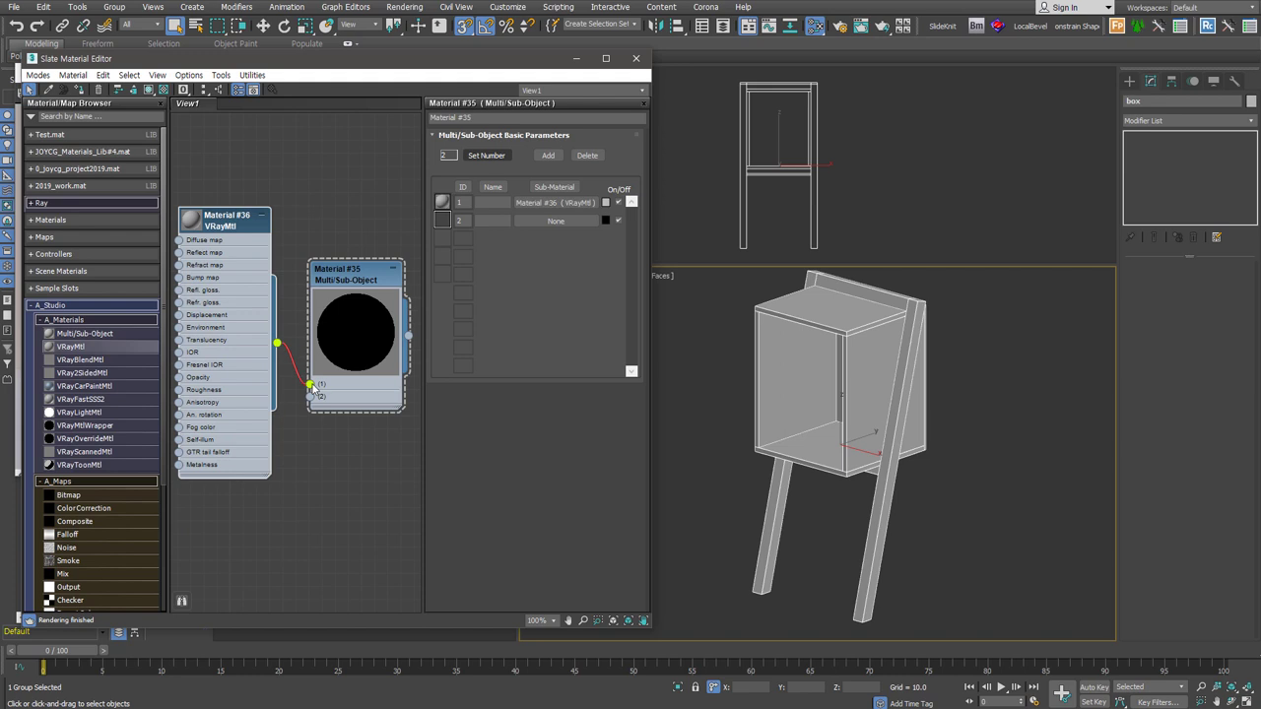
pyautogui.moveTo(233, 302)
pyautogui.keyDown('shift'); pyautogui.mouseDown()
pyautogui.moveTo(241, 451)
pyautogui.moveTo(312, 396)
pyautogui.mouseUp(); pyautogui.keyUp('shift')
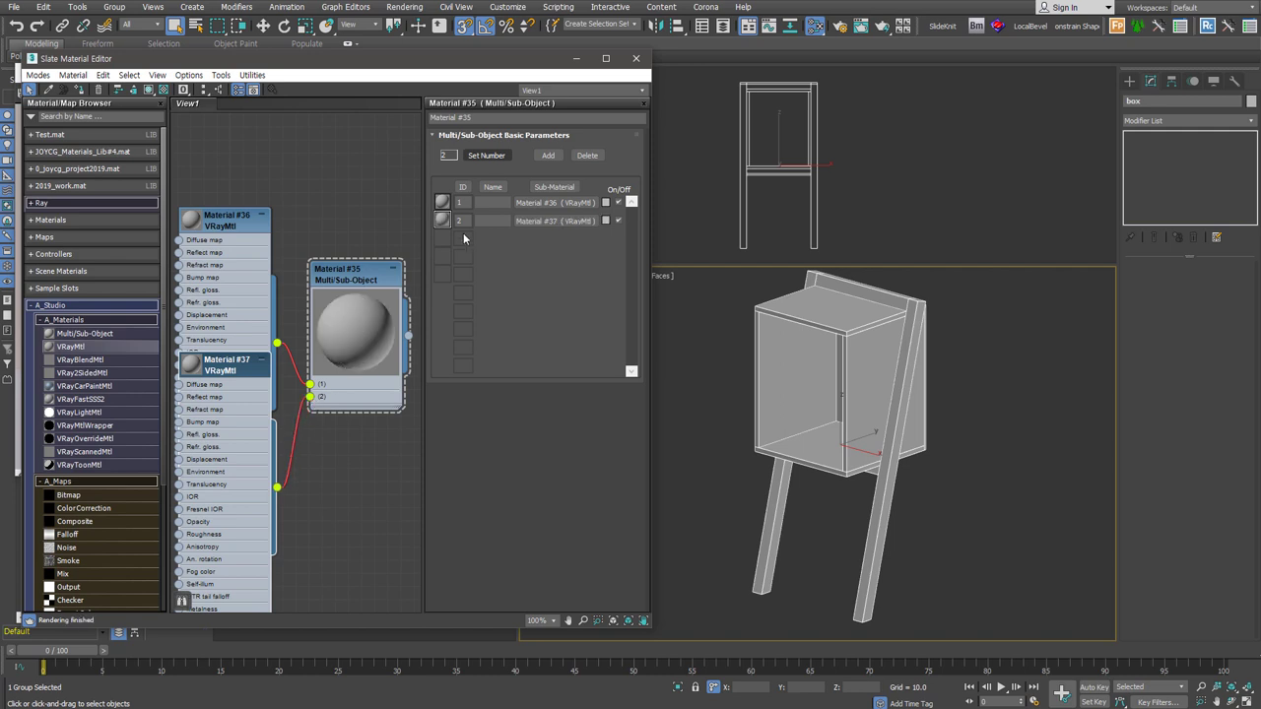
# - Name the sub-materials blue and wood, rearrange the nodes, and add a Bitmap node
pyautogui.write('blue')
pyautogui.click(495, 204)
pyautogui.write('wood')
pyautogui.moveTo(345, 317); pyautogui.dragTo(428, 310, button='middle')
pyautogui.moveTo(311, 212); pyautogui.dragTo(310, 173)
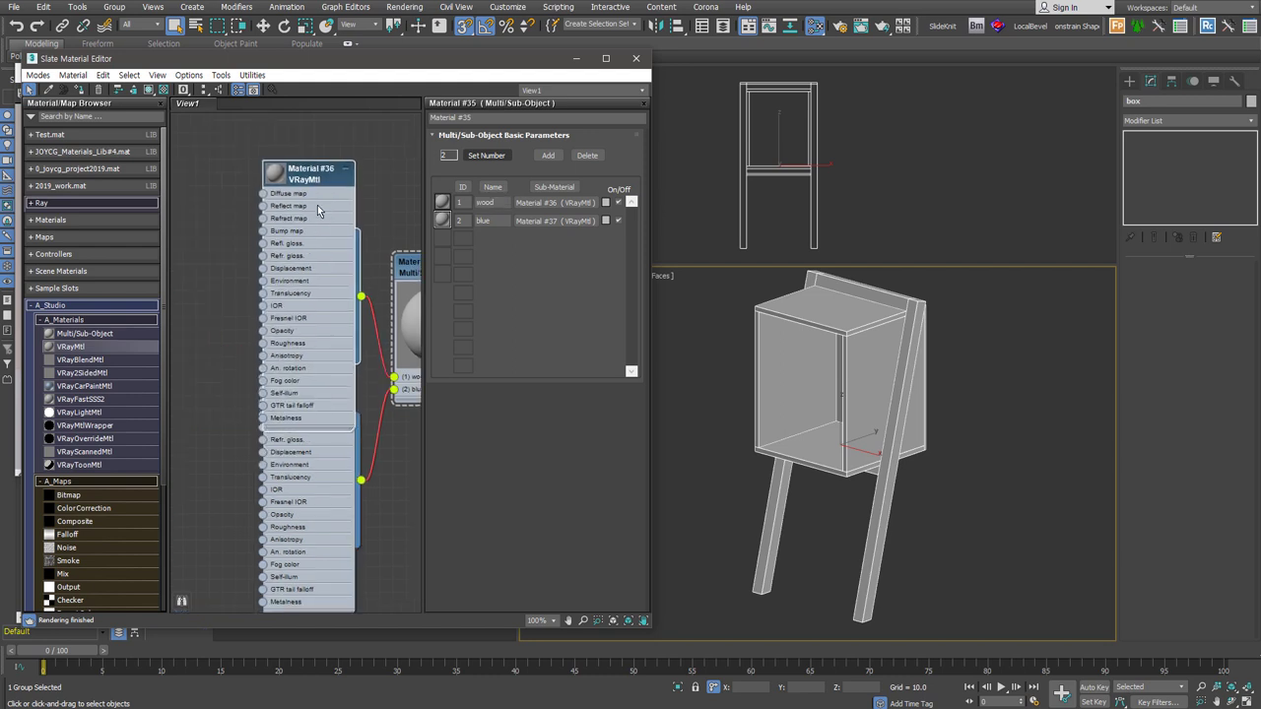
pyautogui.moveTo(69, 496); pyautogui.dragTo(202, 305)
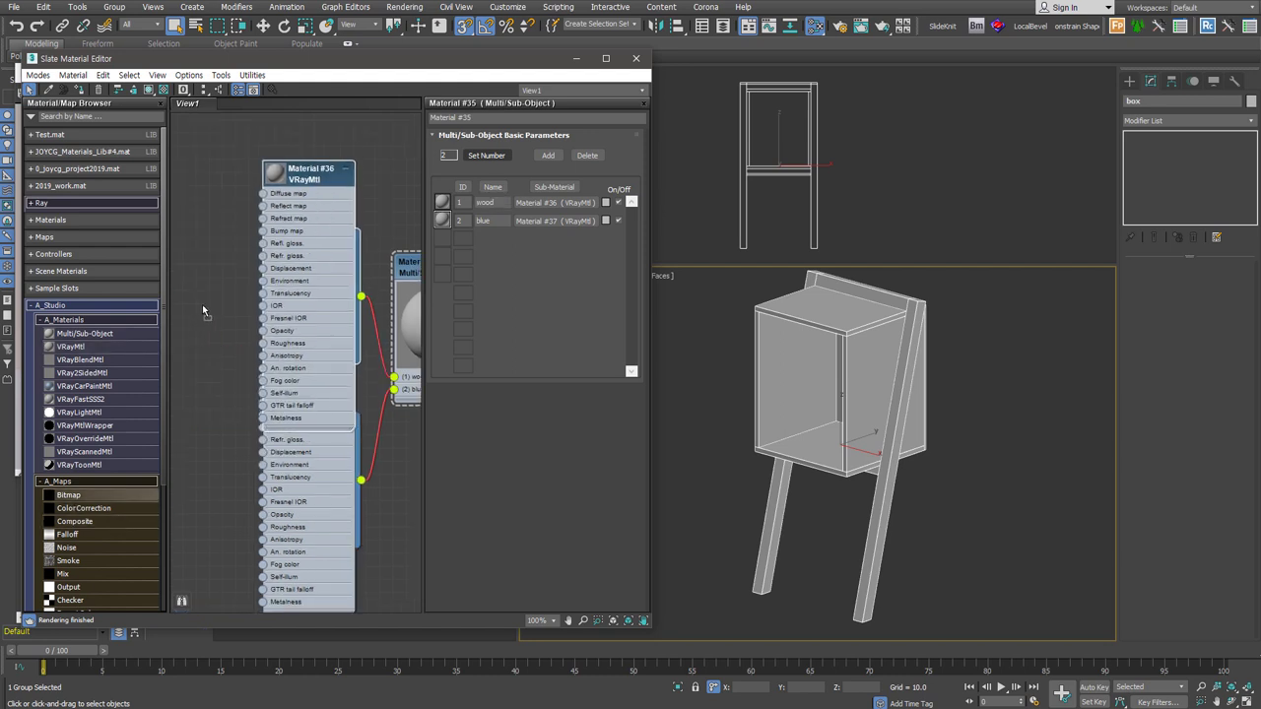
# - Load joycg_wood_T3.jpg into the bitmap and wire it to Material #36's diffuse map
pyautogui.doubleClick(246, 207)
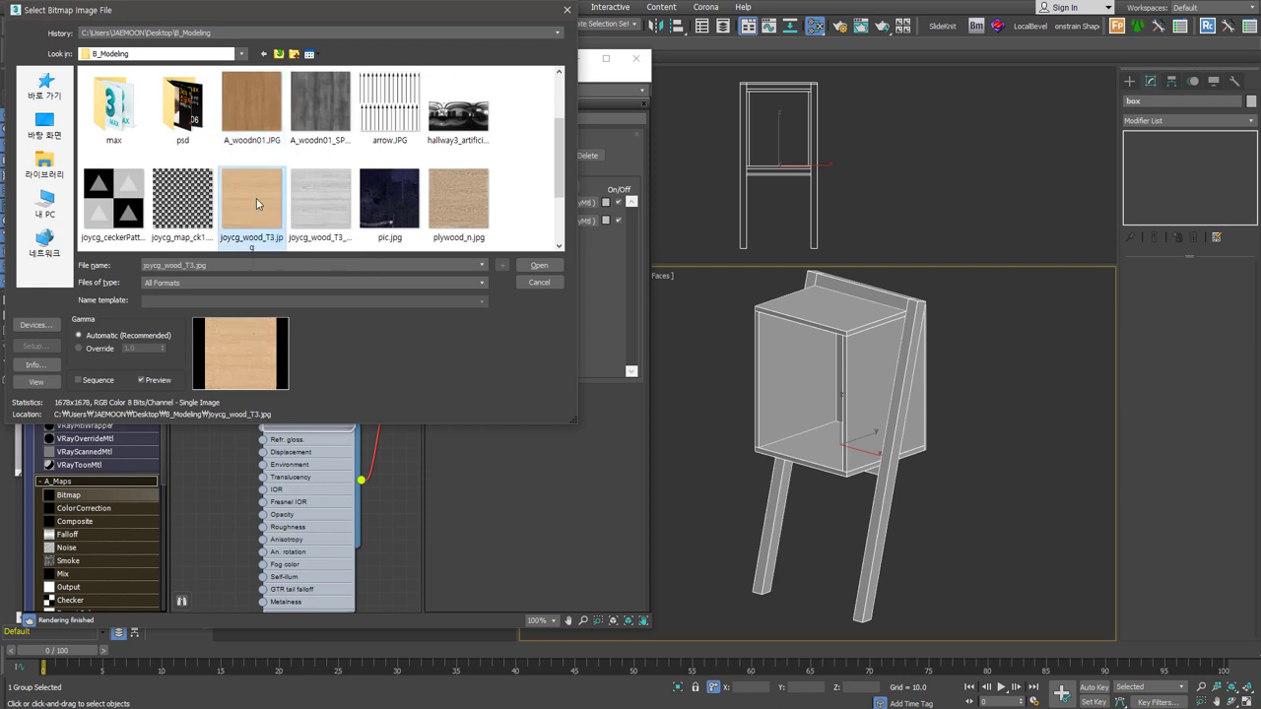
pyautogui.moveTo(314, 254); pyautogui.dragTo(317, 252)
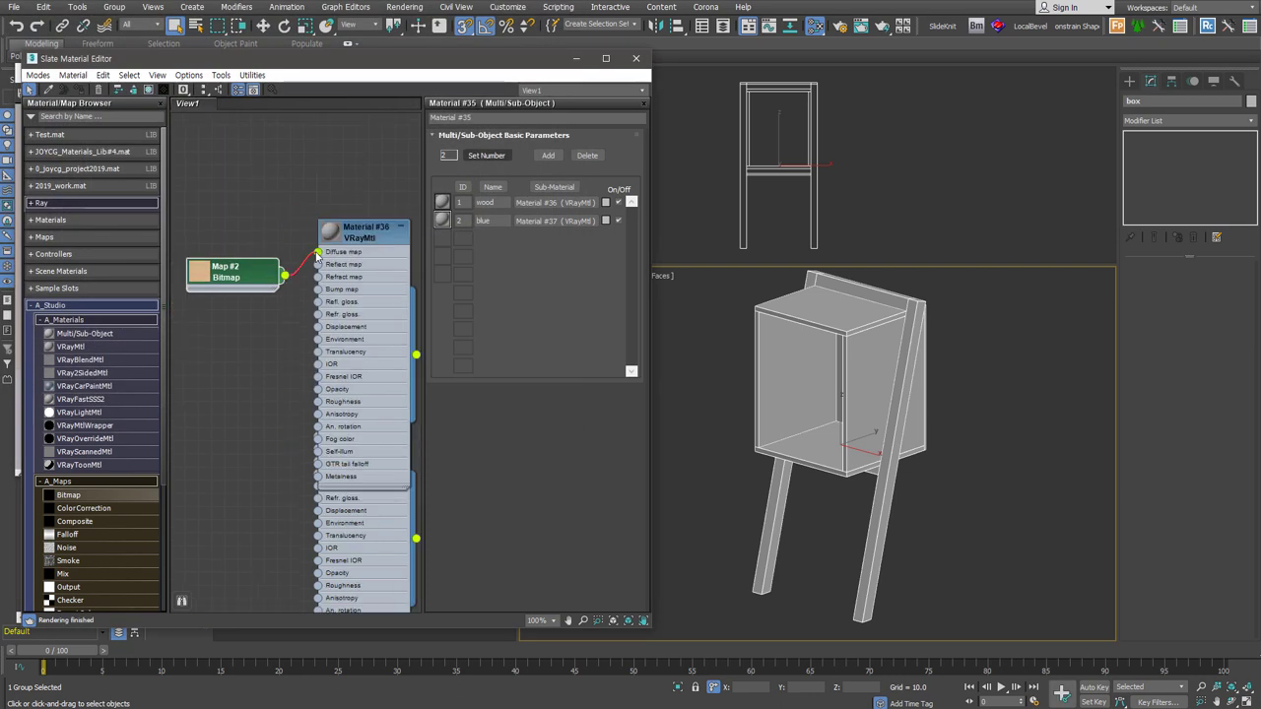
pyautogui.doubleClick(209, 281)
pyautogui.moveTo(235, 280); pyautogui.dragTo(235, 228)
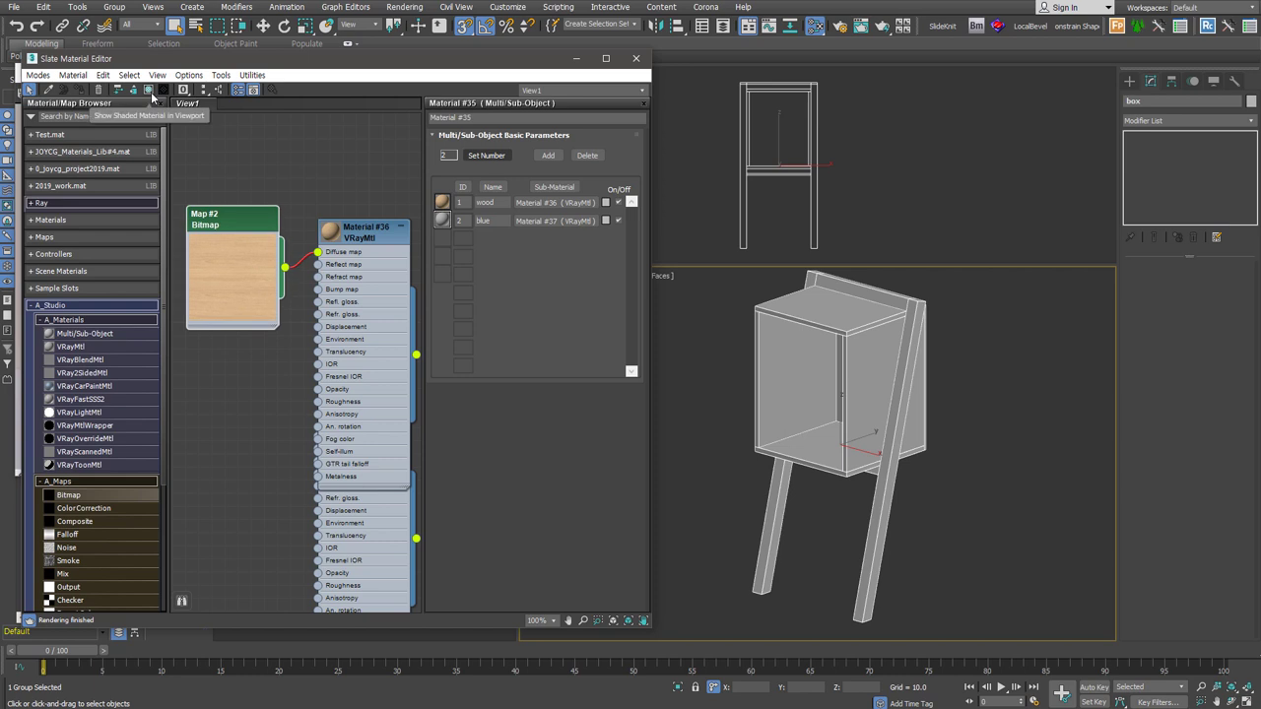
# - Show the multi-material shaded in viewports and rename it box
pyautogui.click(151, 94)
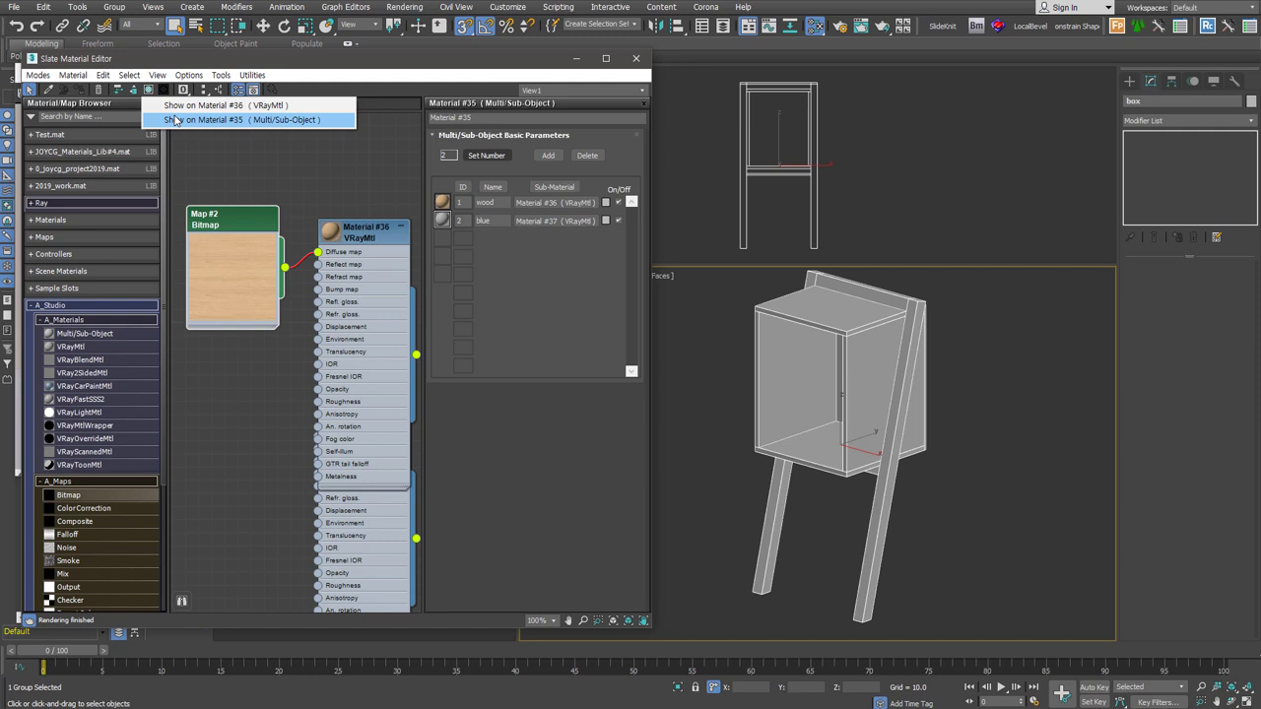
pyautogui.click(334, 122)
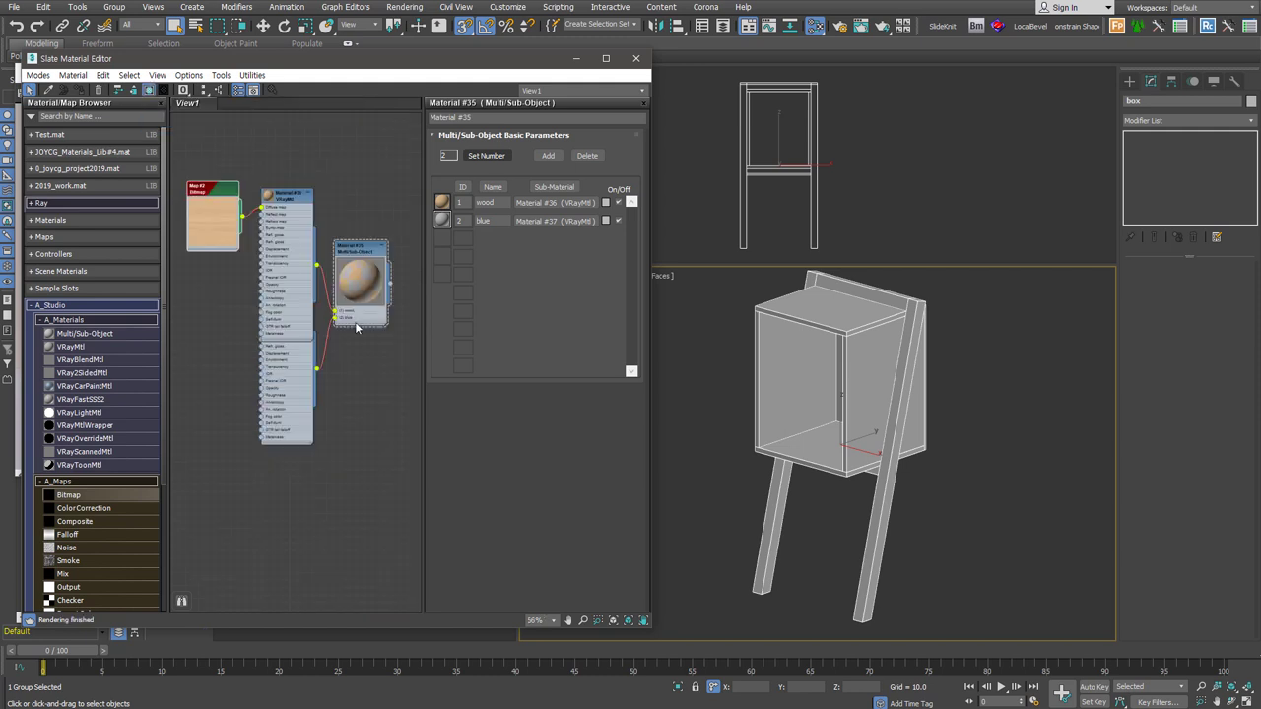
pyautogui.moveTo(471, 118); pyautogui.dragTo(408, 118)
pyautogui.write('box')
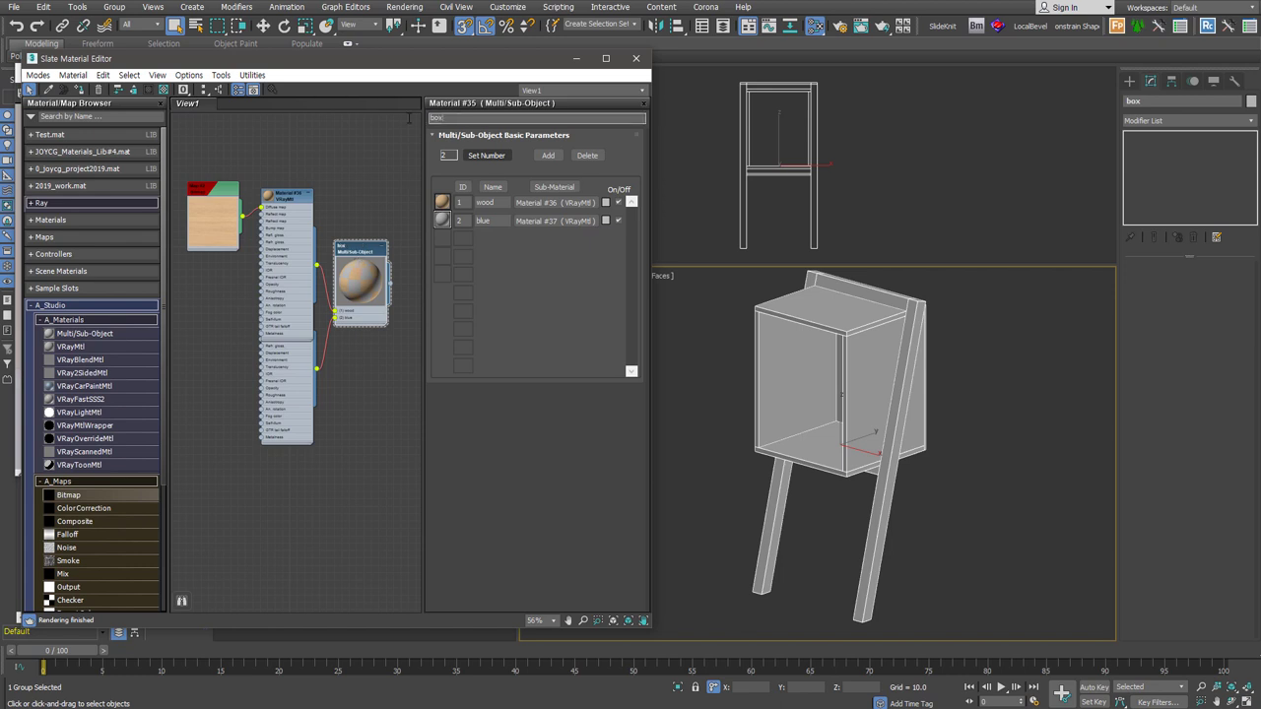
# - Assign the box material to the shelf, check the wooden legs, and separate the material nodes
pyautogui.click(107, 89)
pyautogui.scroll(5, 904, 395)
pyautogui.scroll(3, 904, 395)
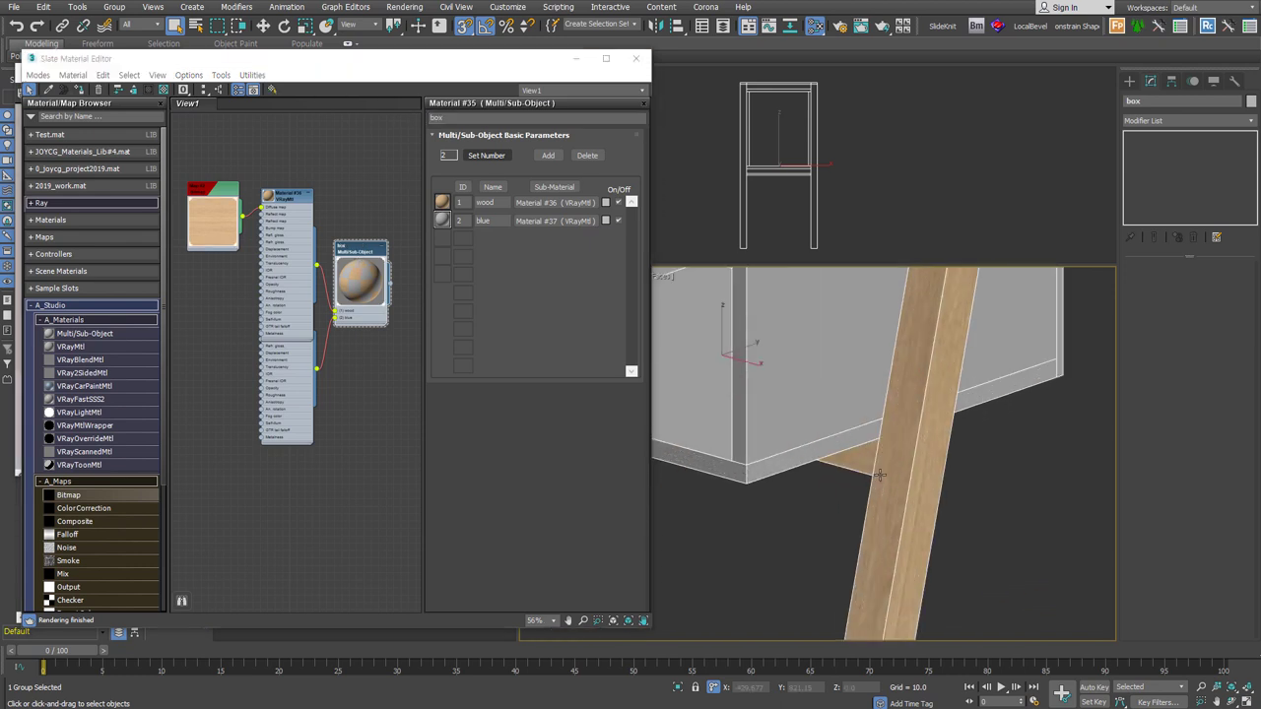
pyautogui.moveTo(903, 395)
pyautogui.keyDown('alt'); pyautogui.mouseDown(button='middle')
pyautogui.moveTo(929, 577)
pyautogui.moveTo(985, 427)
pyautogui.mouseUp(button='middle'); pyautogui.keyUp('alt')
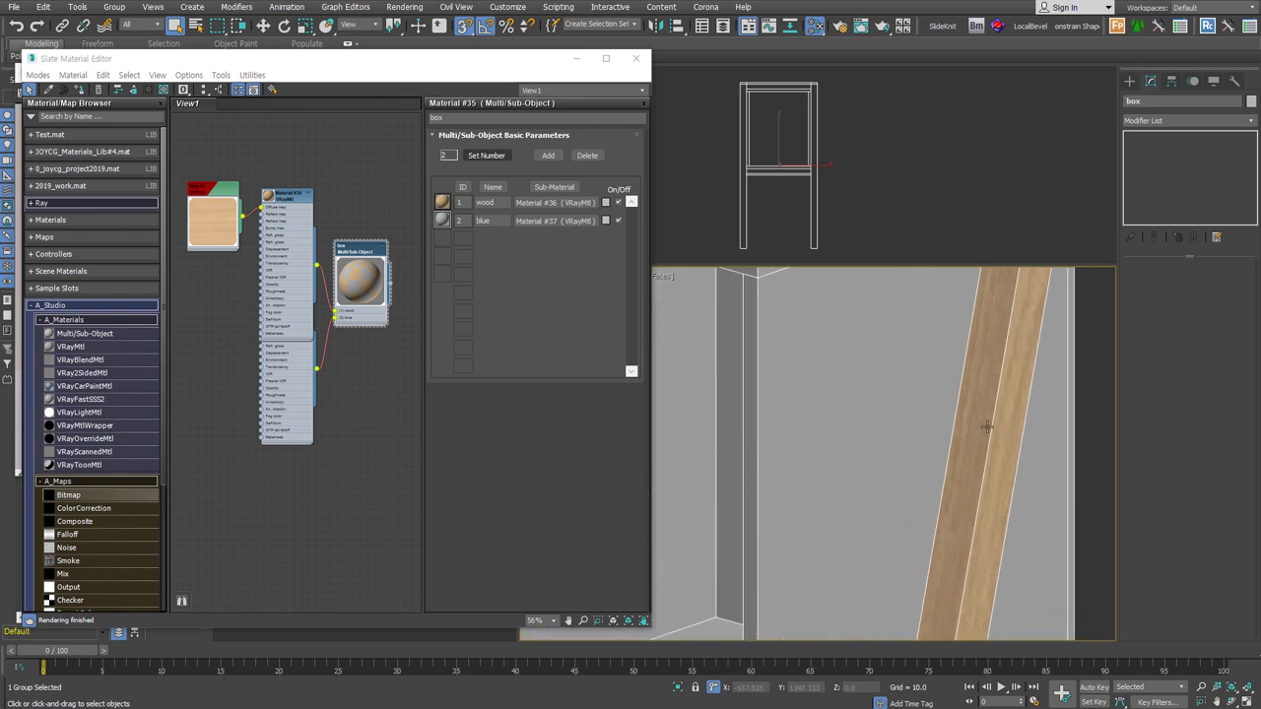
pyautogui.scroll(-5, 988, 352)
pyautogui.scroll(2, 1008, 329)
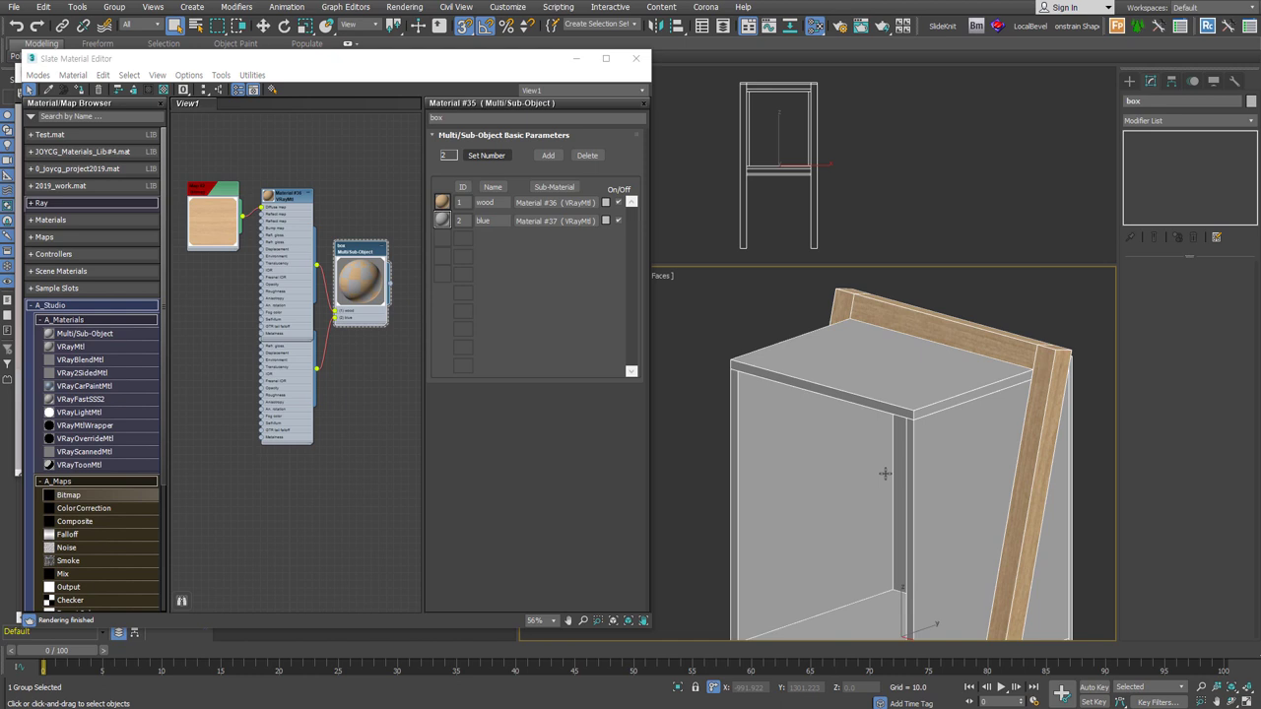
pyautogui.moveTo(1039, 483); pyautogui.dragTo(1028, 408, button='middle')
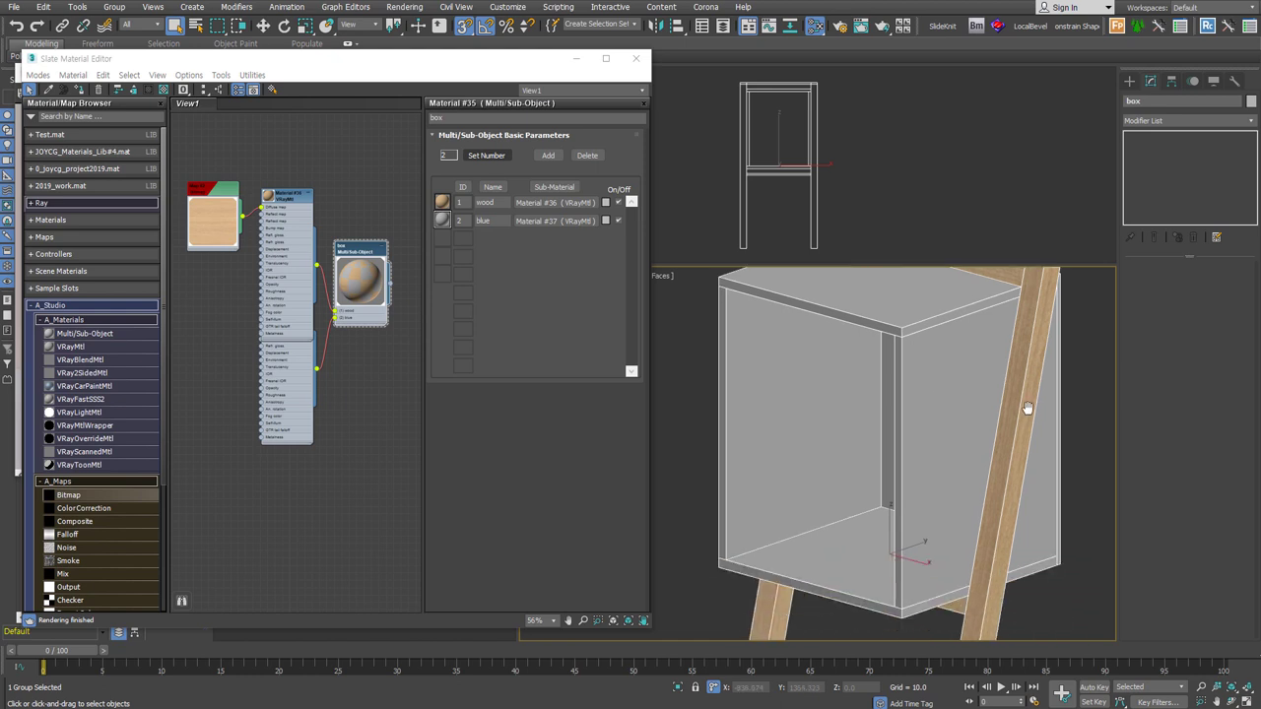
pyautogui.moveTo(301, 421); pyautogui.dragTo(298, 479)
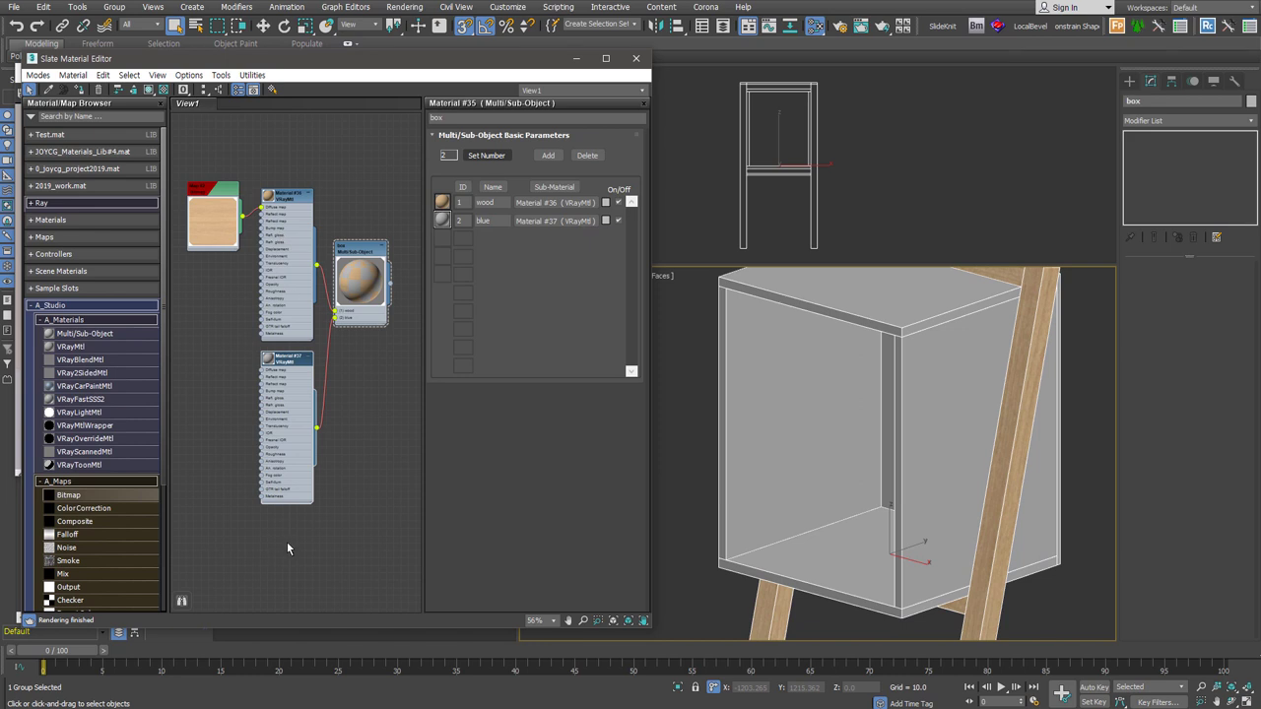
# - Hide unused node slots on the material nodes and auto-lay out Material #35's children
pyautogui.click(273, 284)
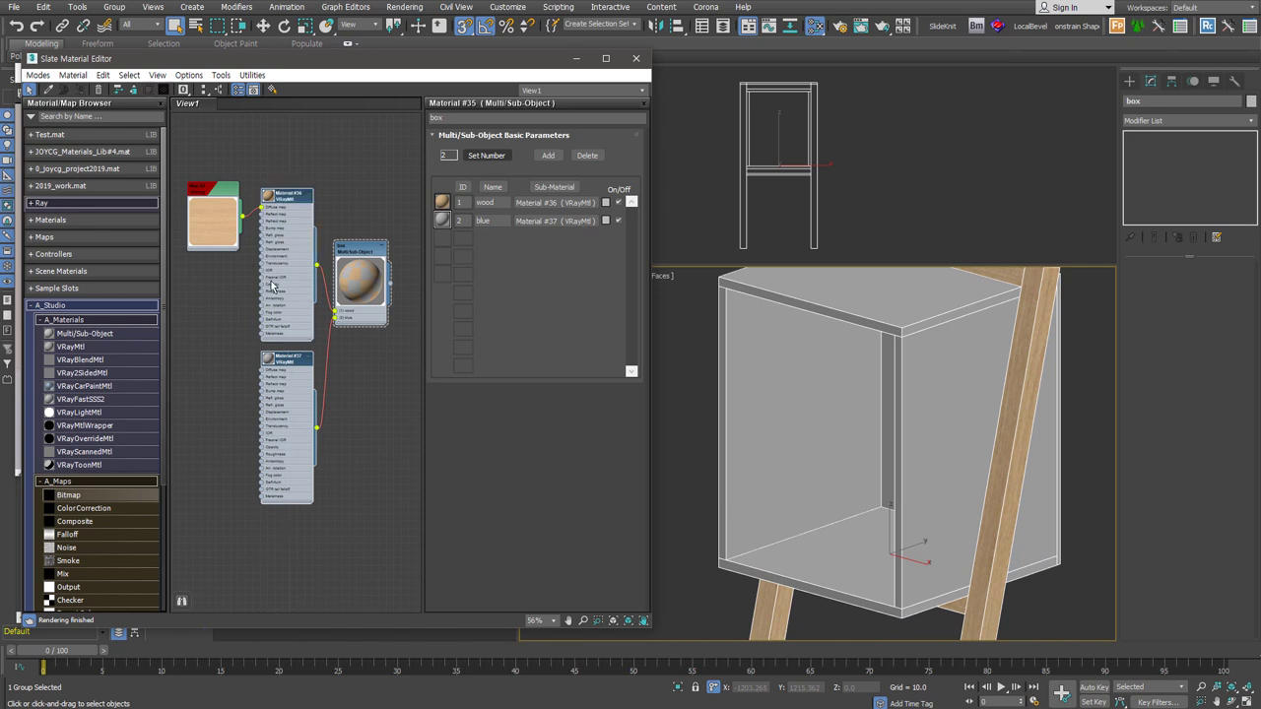
pyautogui.rightClick(273, 285)
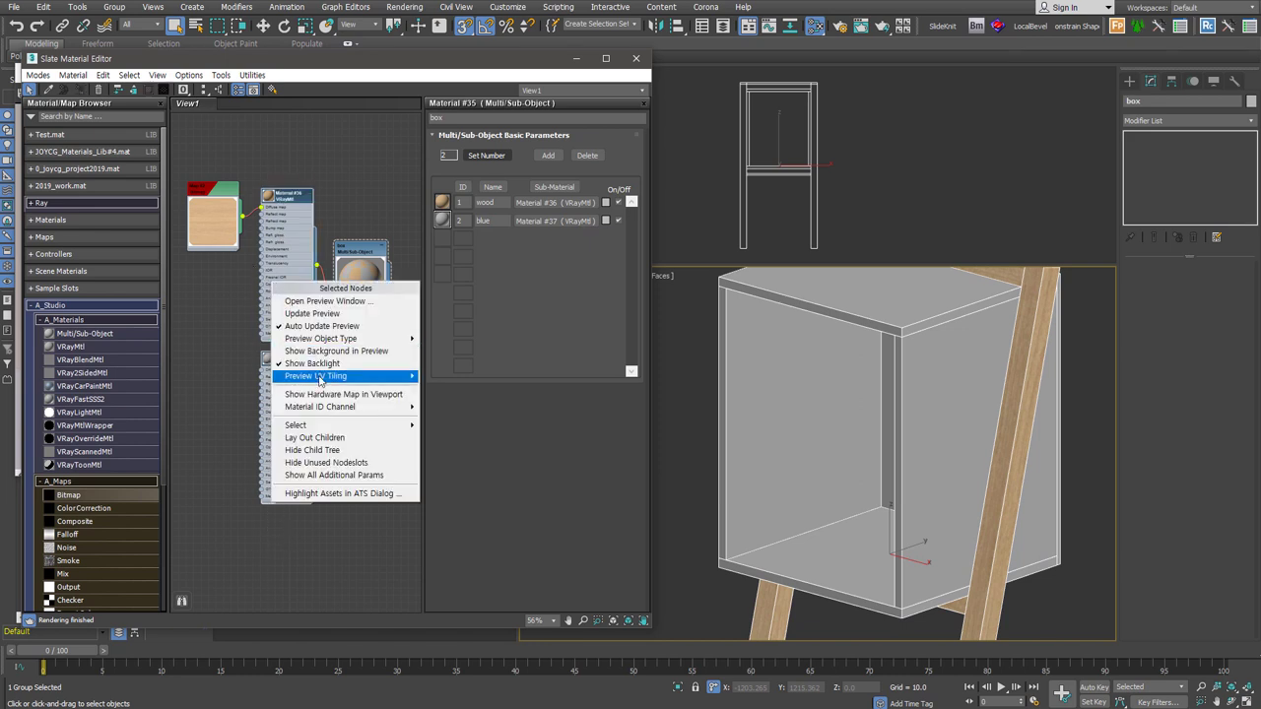
pyautogui.click(384, 465)
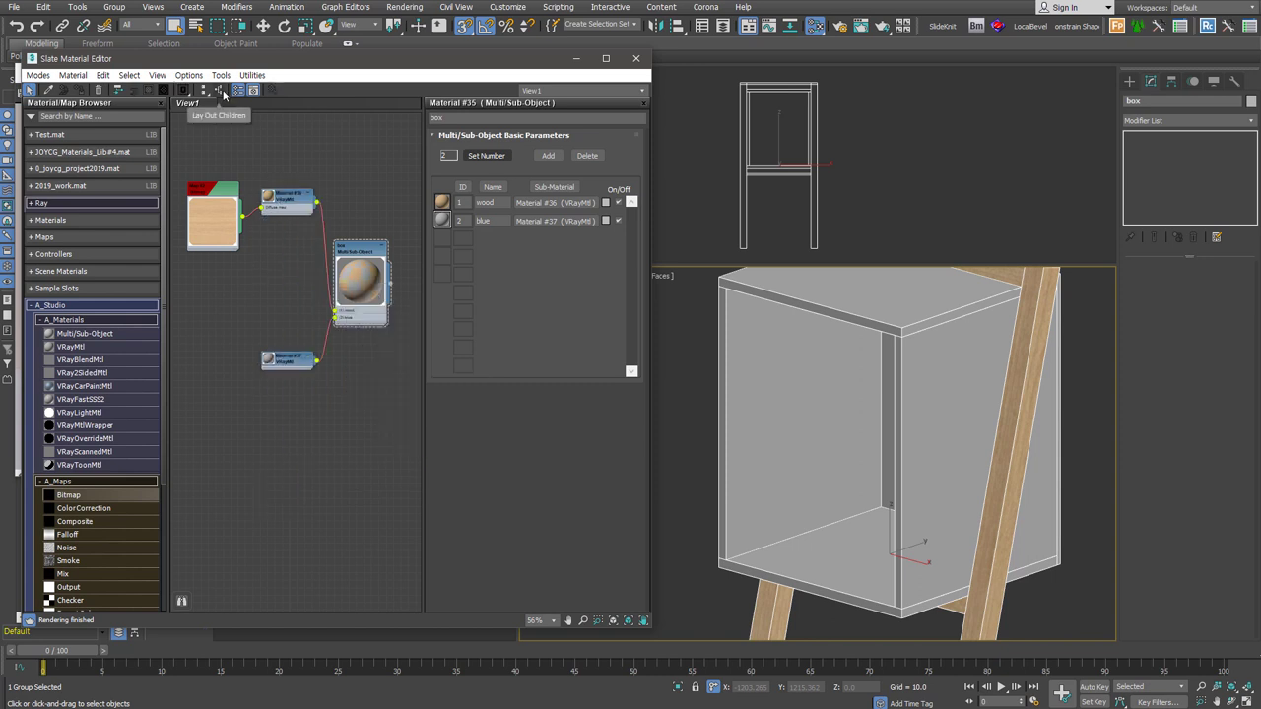
pyautogui.click(203, 90)
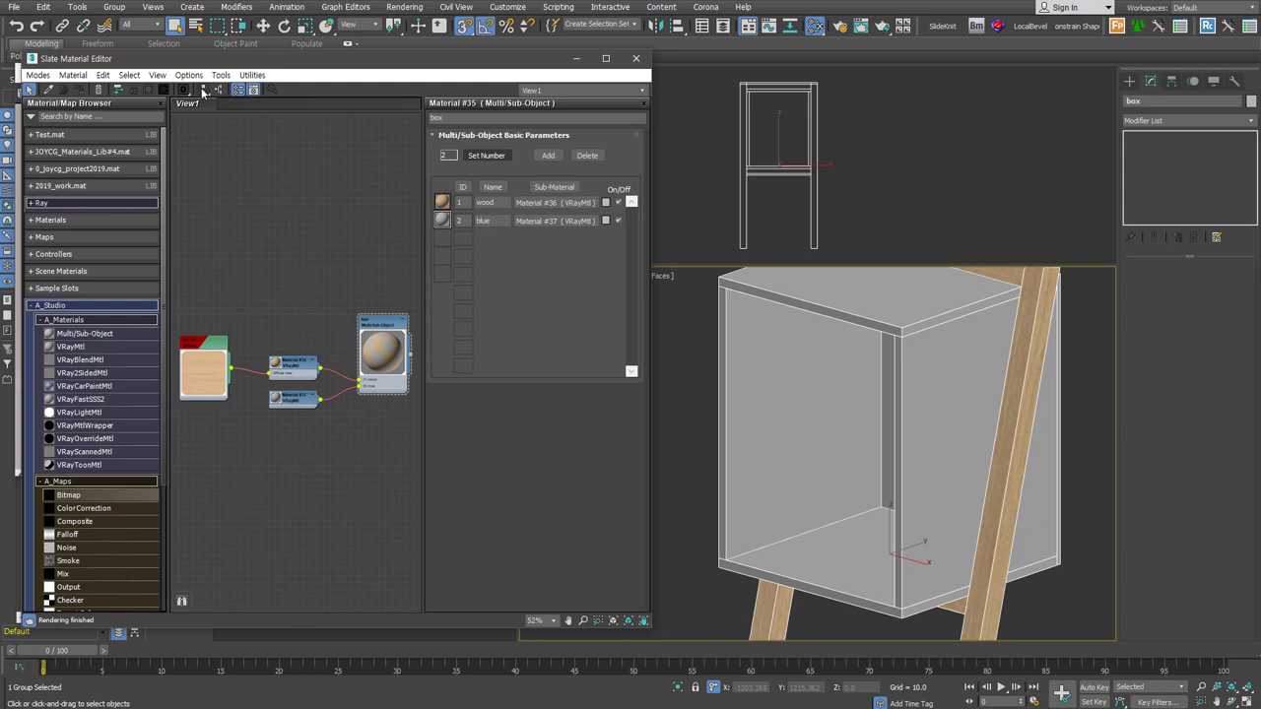
pyautogui.moveTo(280, 366); pyautogui.dragTo(277, 321)
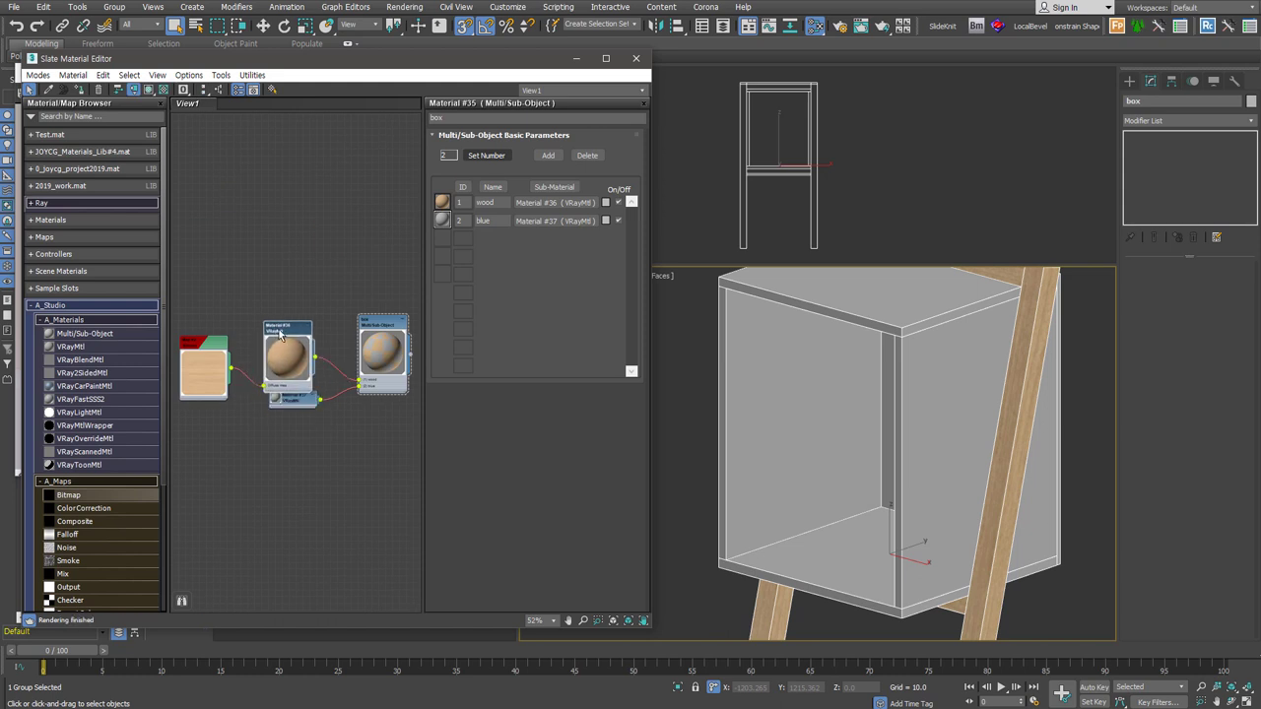
pyautogui.scroll(2, 255, 386)
# - Open the blue material Material #37's parameters and add a new Bitmap node
pyautogui.doubleClick(257, 386)
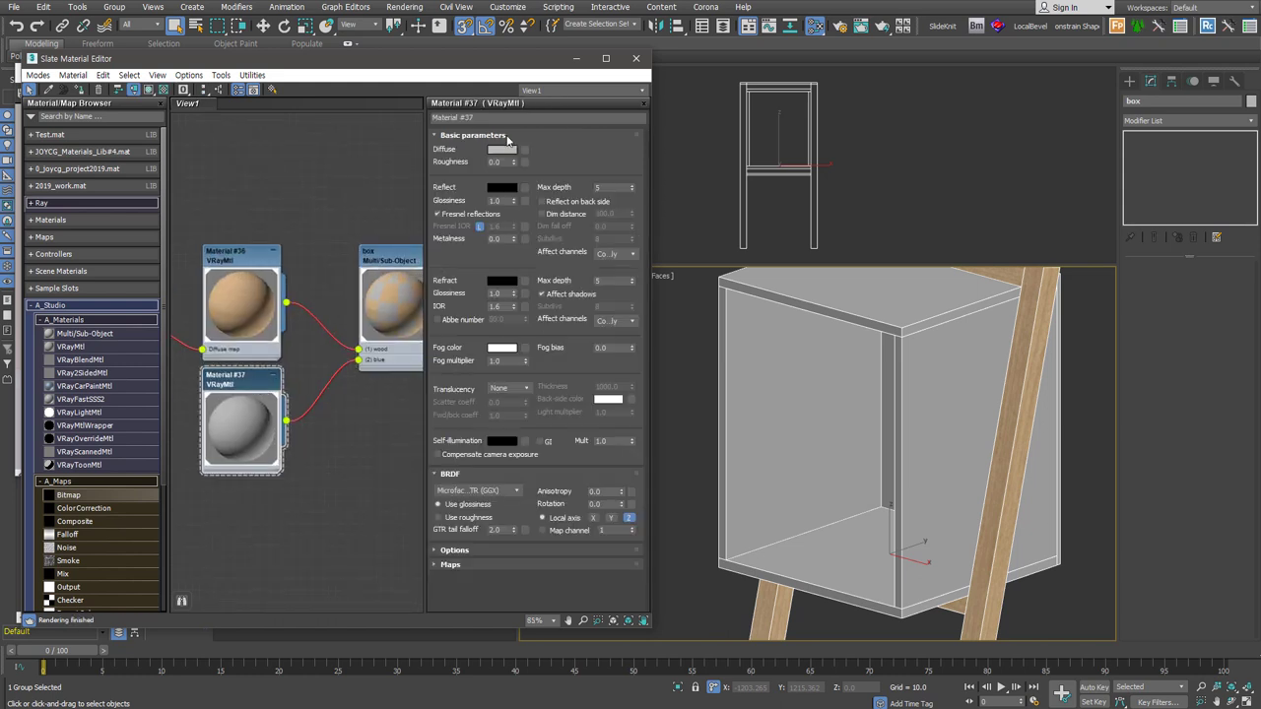
pyautogui.click(504, 151)
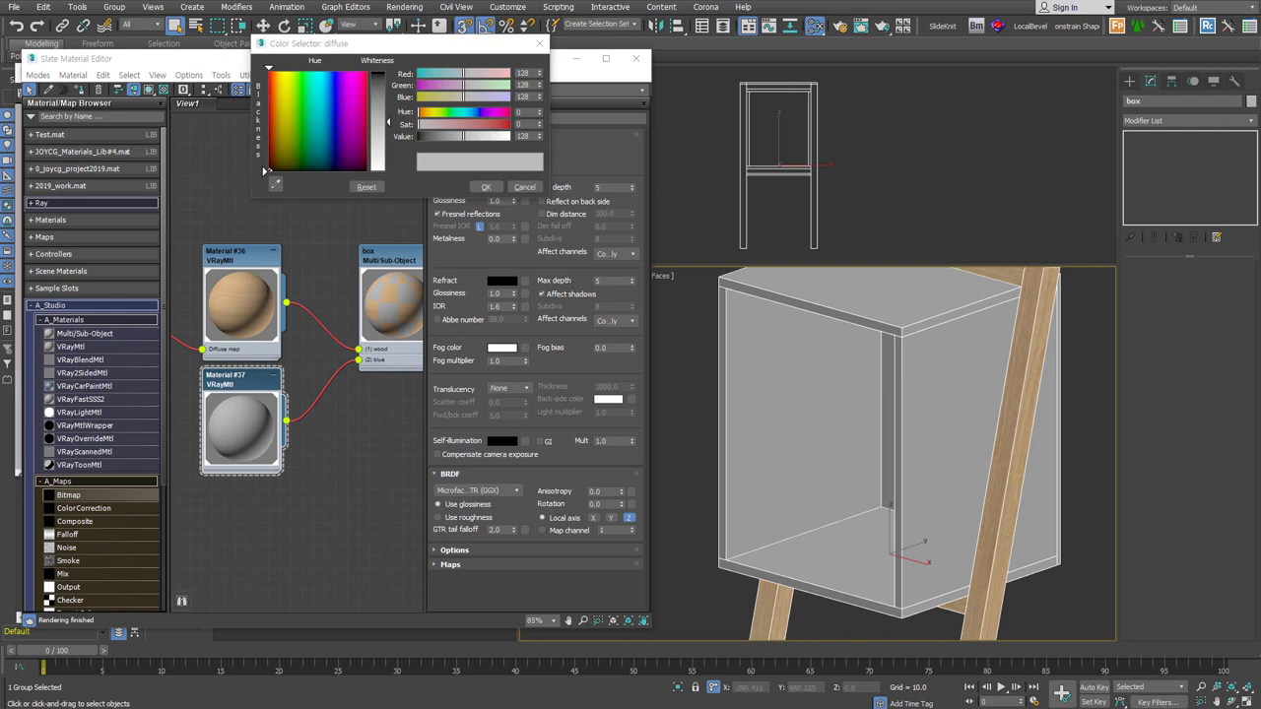
pyautogui.click(524, 188)
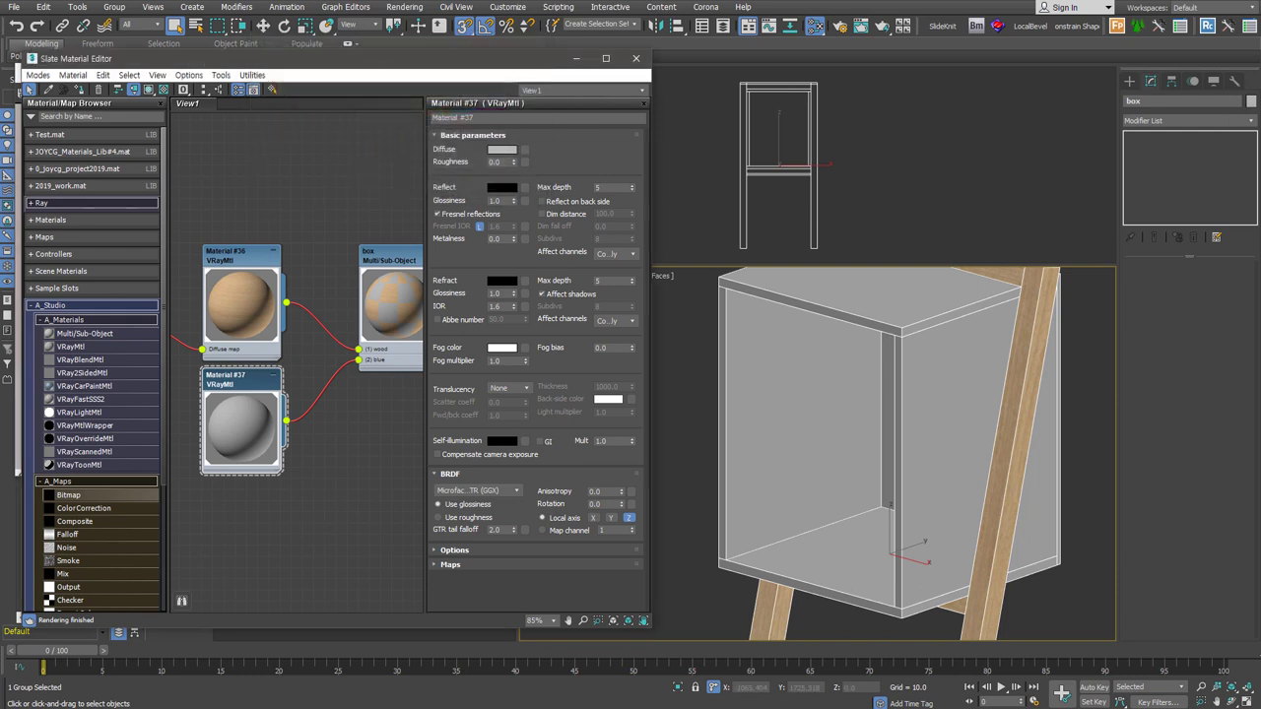
pyautogui.moveTo(68, 495); pyautogui.dragTo(246, 550)
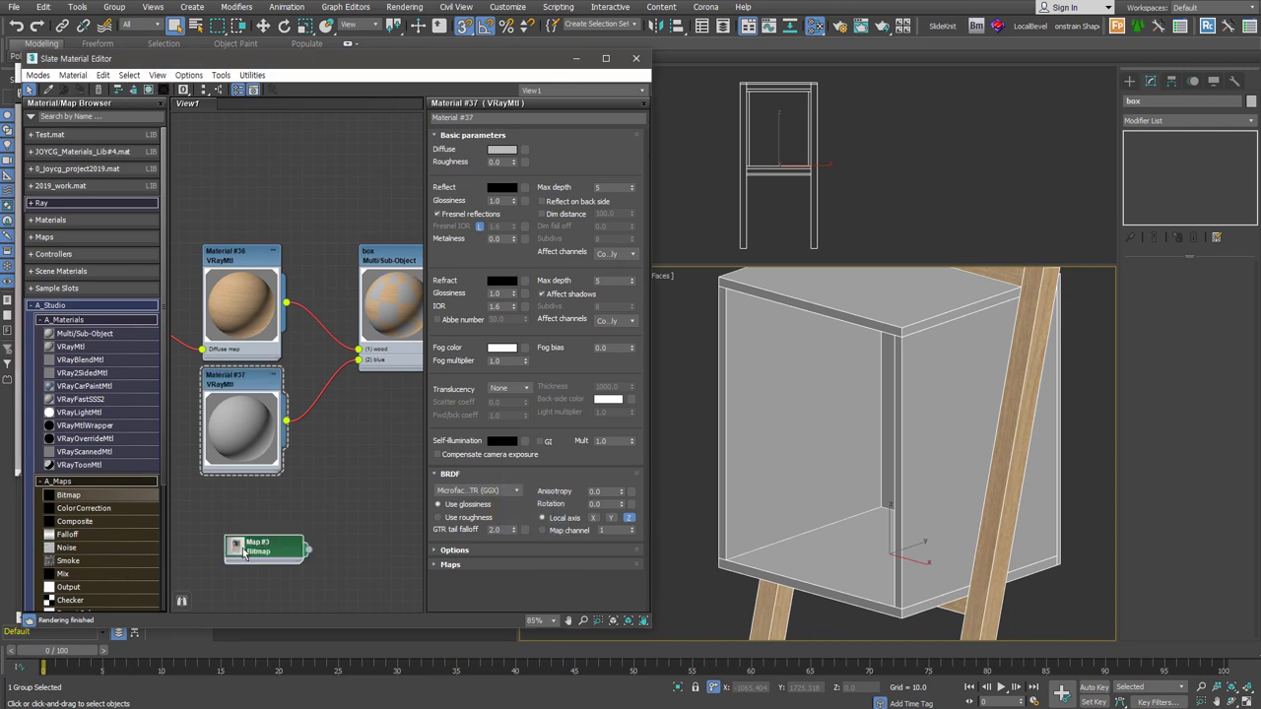
pyautogui.moveTo(246, 551); pyautogui.dragTo(296, 443, button='middle')
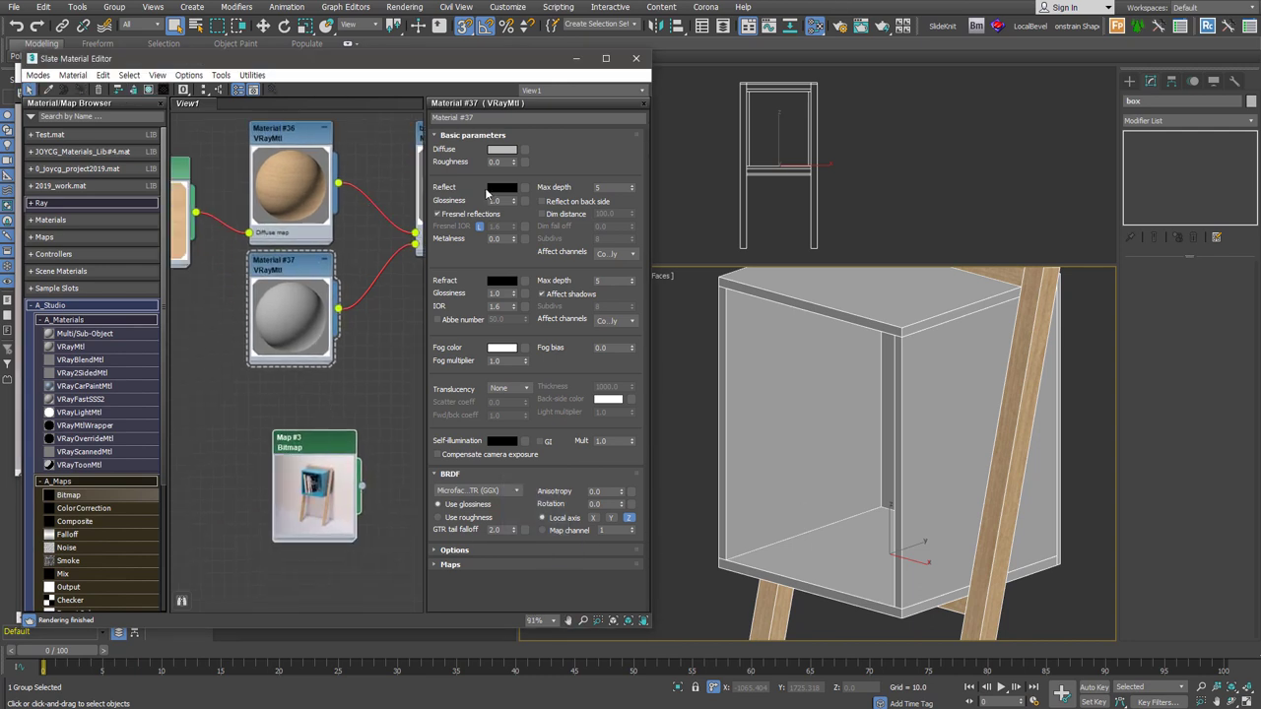
# - Set the blue material's diffuse to the cabinet blue sampled from the reference photo
pyautogui.click(502, 151)
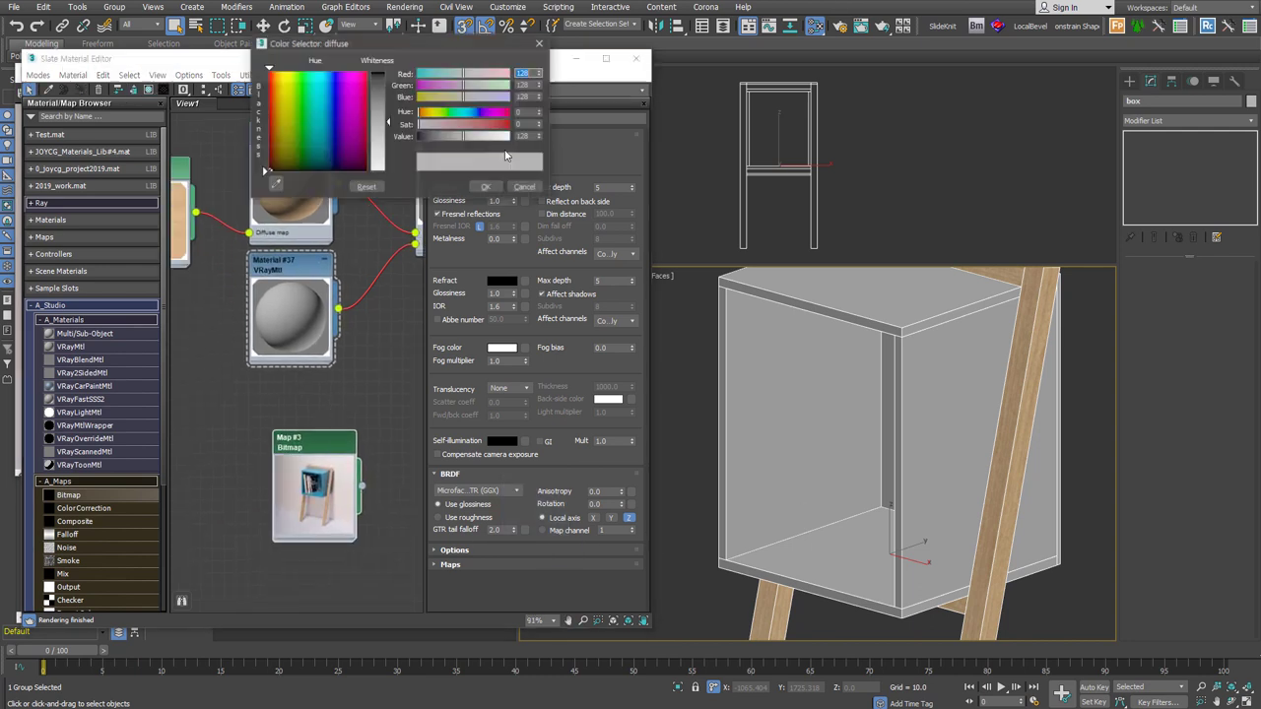
pyautogui.click(278, 187)
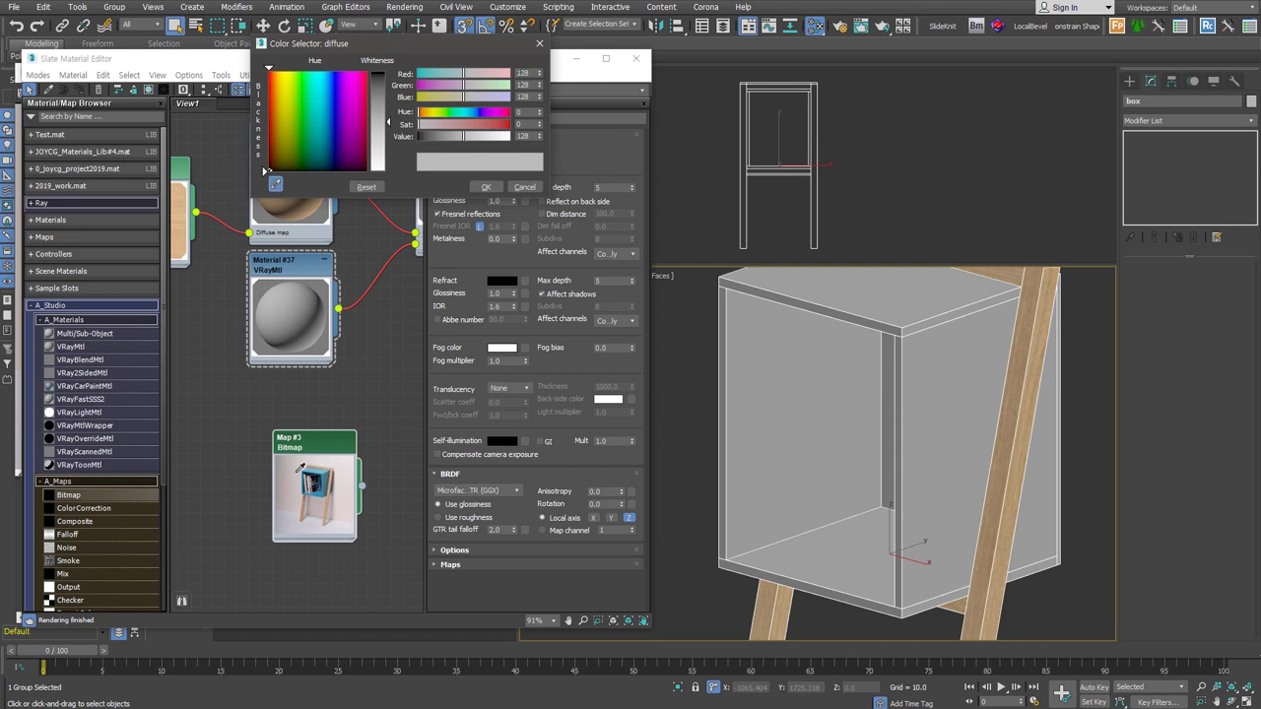
pyautogui.click(327, 483)
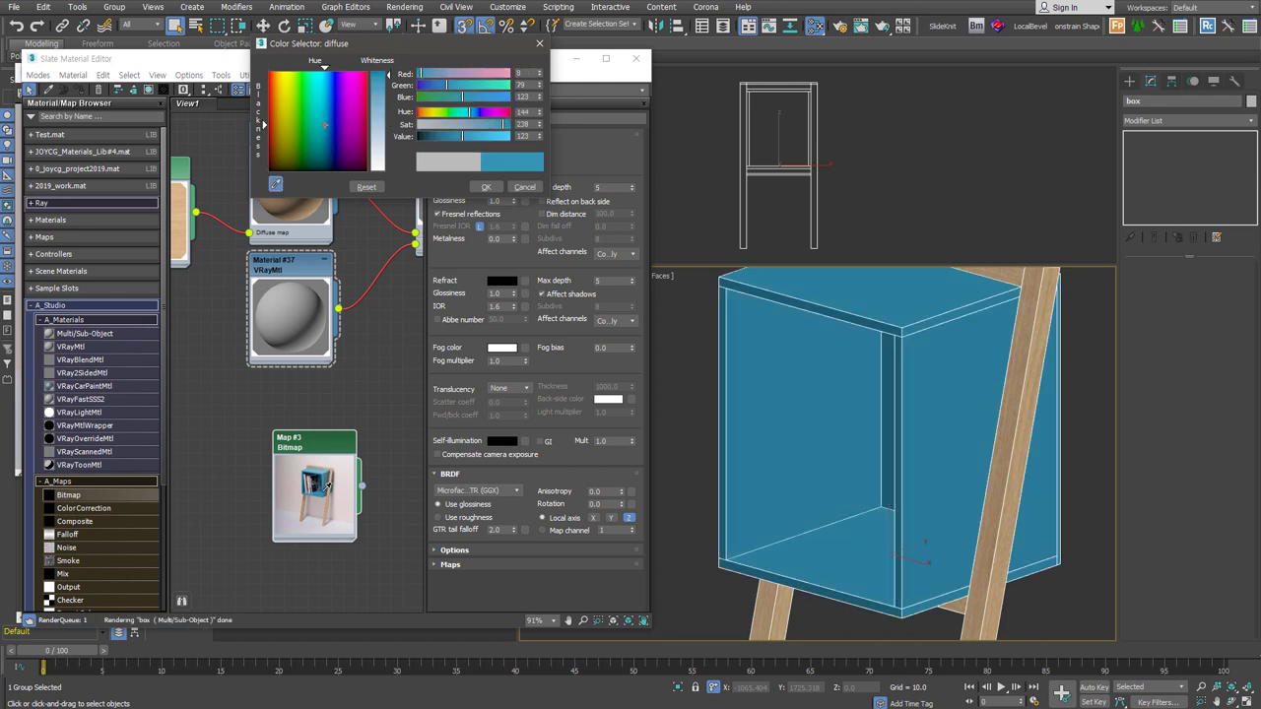
pyautogui.click(486, 187)
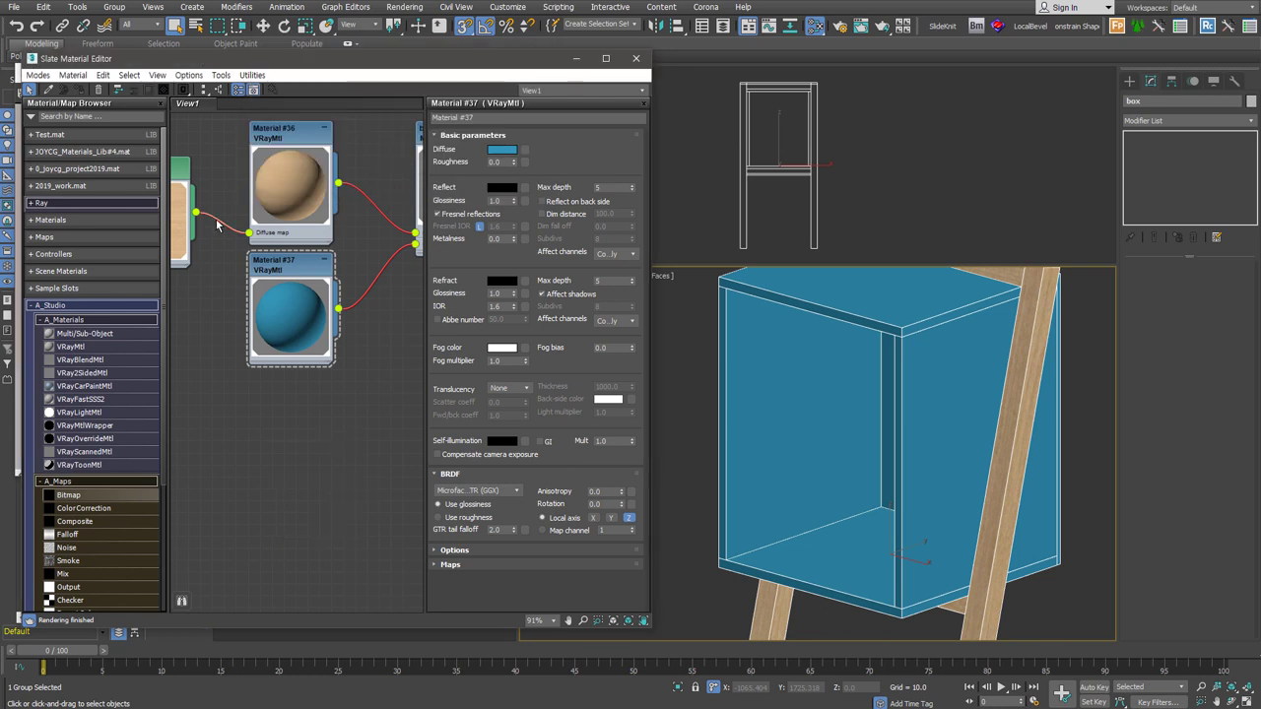
pyautogui.moveTo(207, 223); pyautogui.dragTo(249, 217, button='middle')
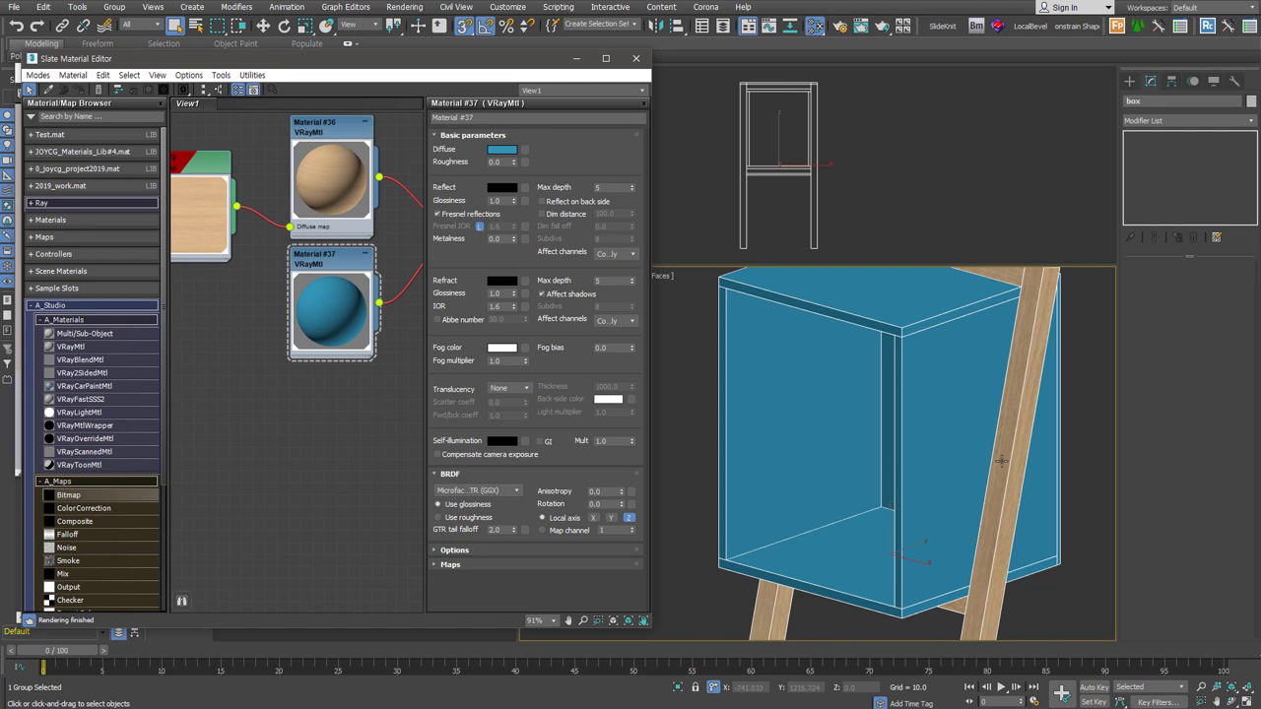
pyautogui.scroll(-4, 1001, 460)
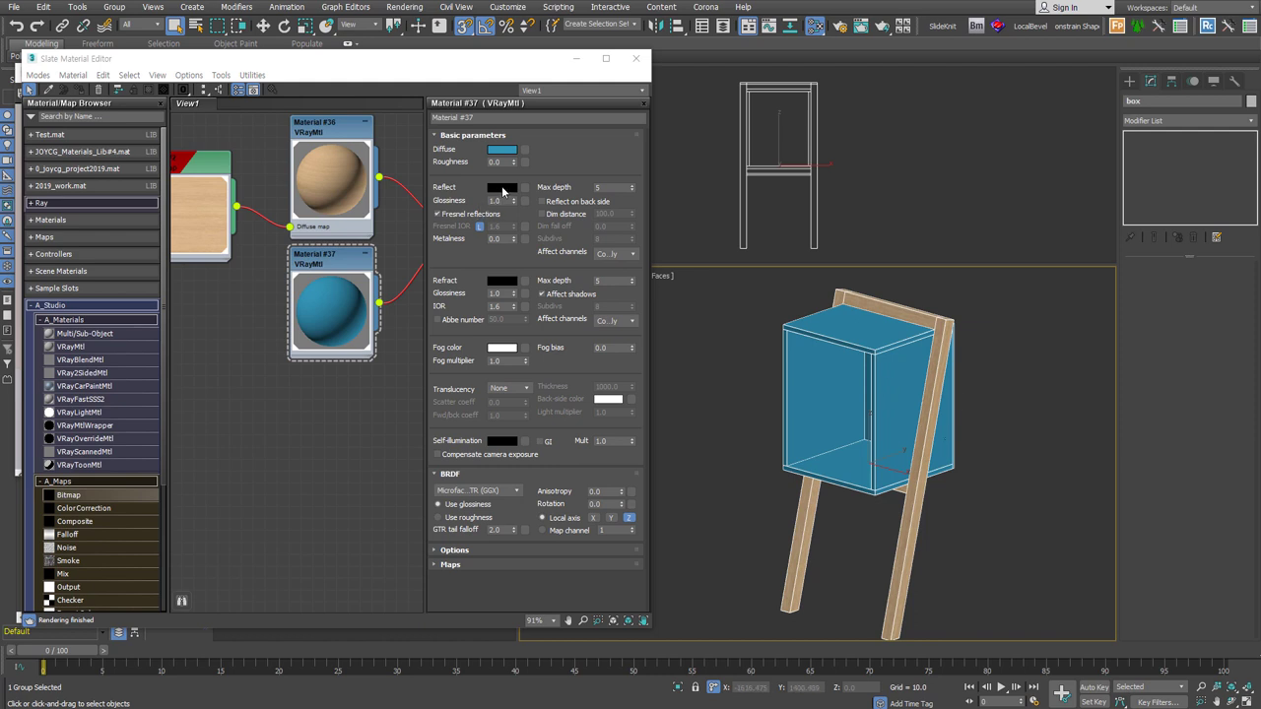
# - Give the blue material a grey 168 reflection with 0.7 glossiness
pyautogui.click(503, 189)
pyautogui.write('168')
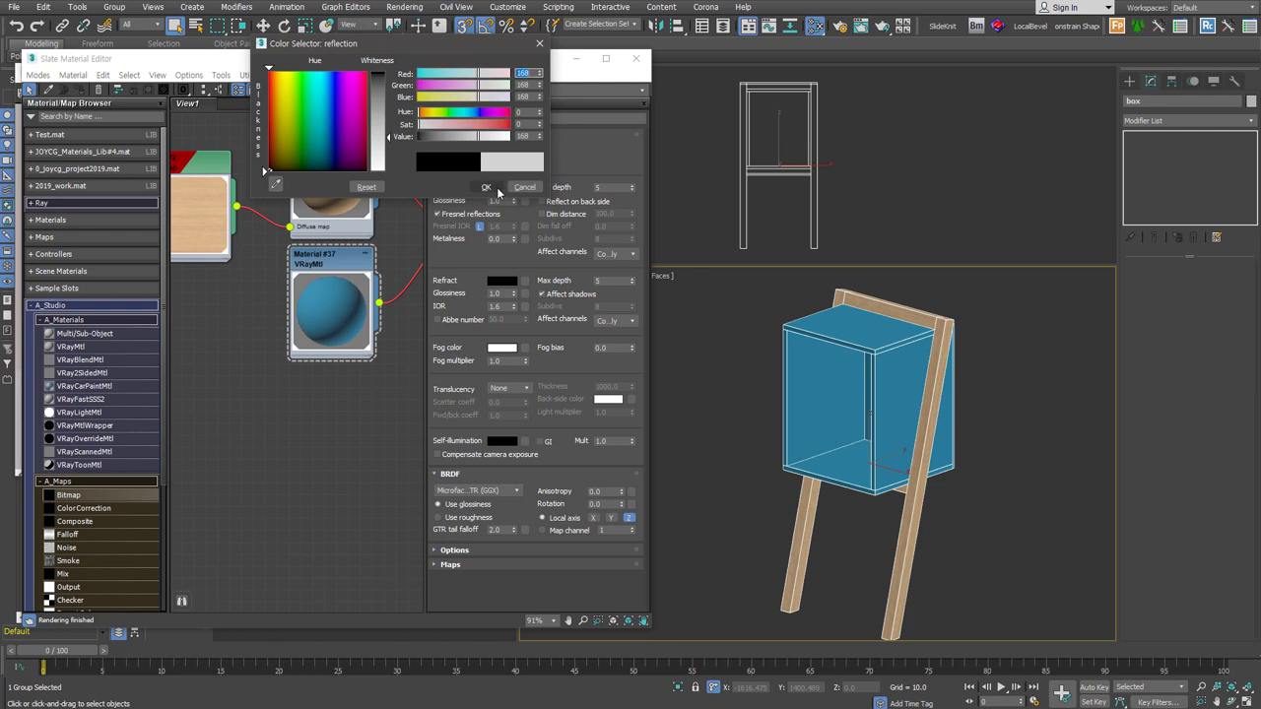
pyautogui.click(487, 187)
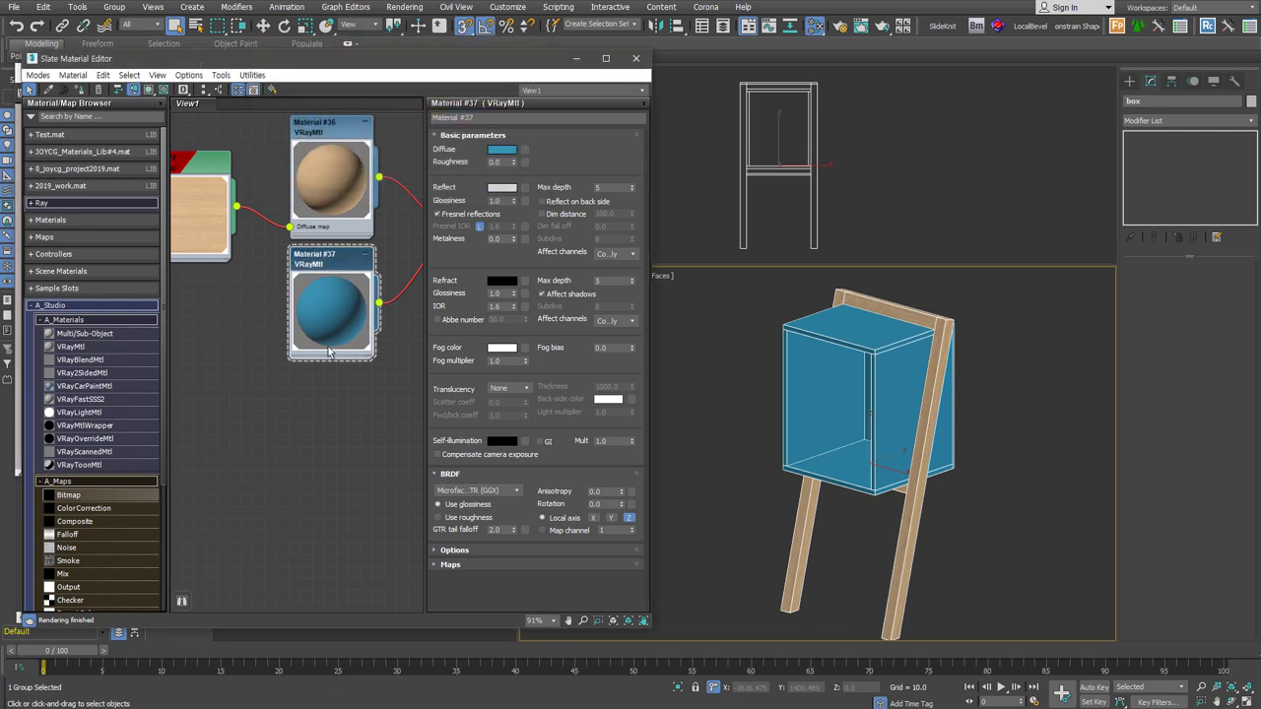
pyautogui.click(165, 89)
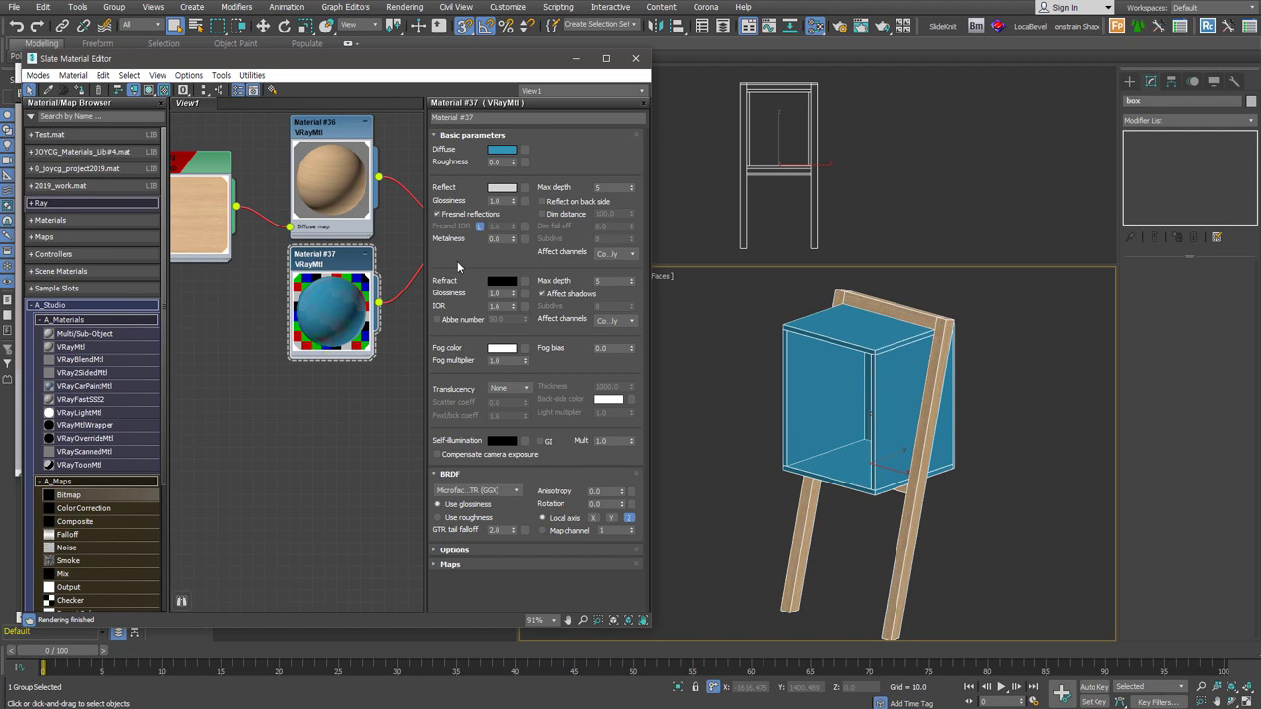
pyautogui.moveTo(506, 201); pyautogui.dragTo(476, 201)
pyautogui.press('Return')
# - Set the wood material Material #36's reflection colour to grey
pyautogui.moveTo(338, 367); pyautogui.dragTo(376, 393, button='middle')
pyautogui.moveTo(244, 196); pyautogui.dragTo(266, 164)
pyautogui.click(364, 158)
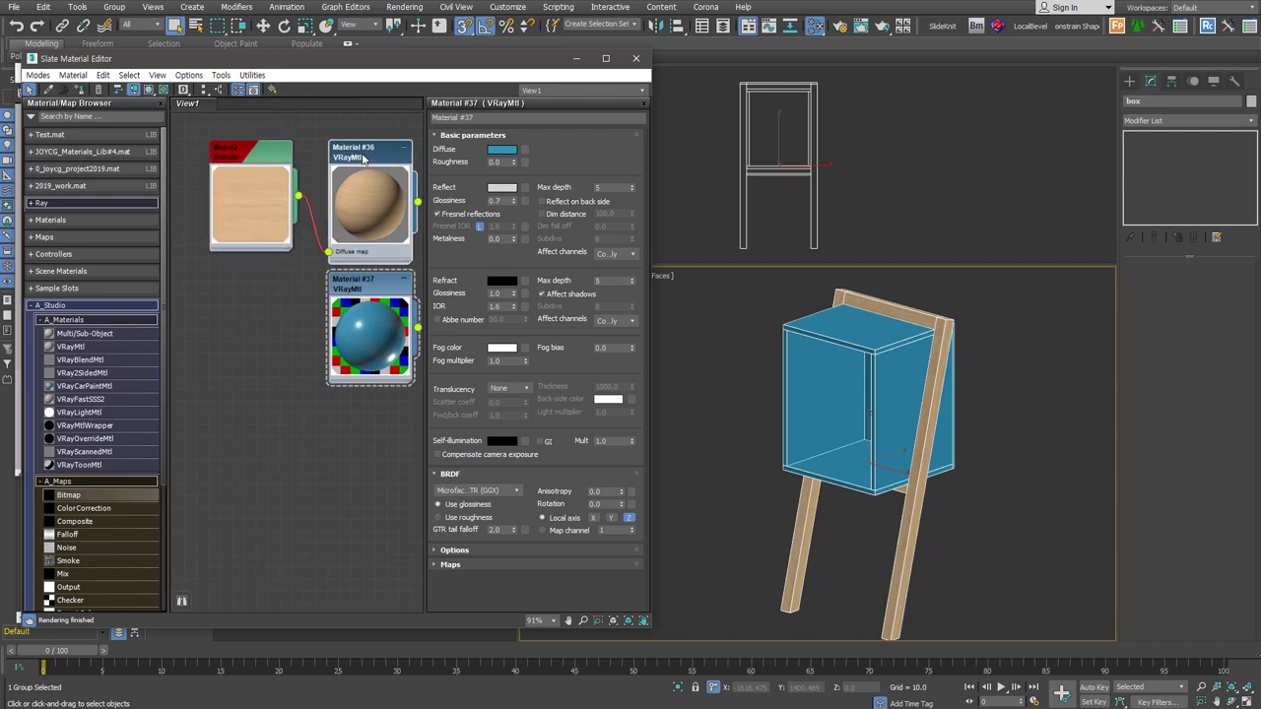
pyautogui.doubleClick(364, 158)
pyautogui.click(502, 187)
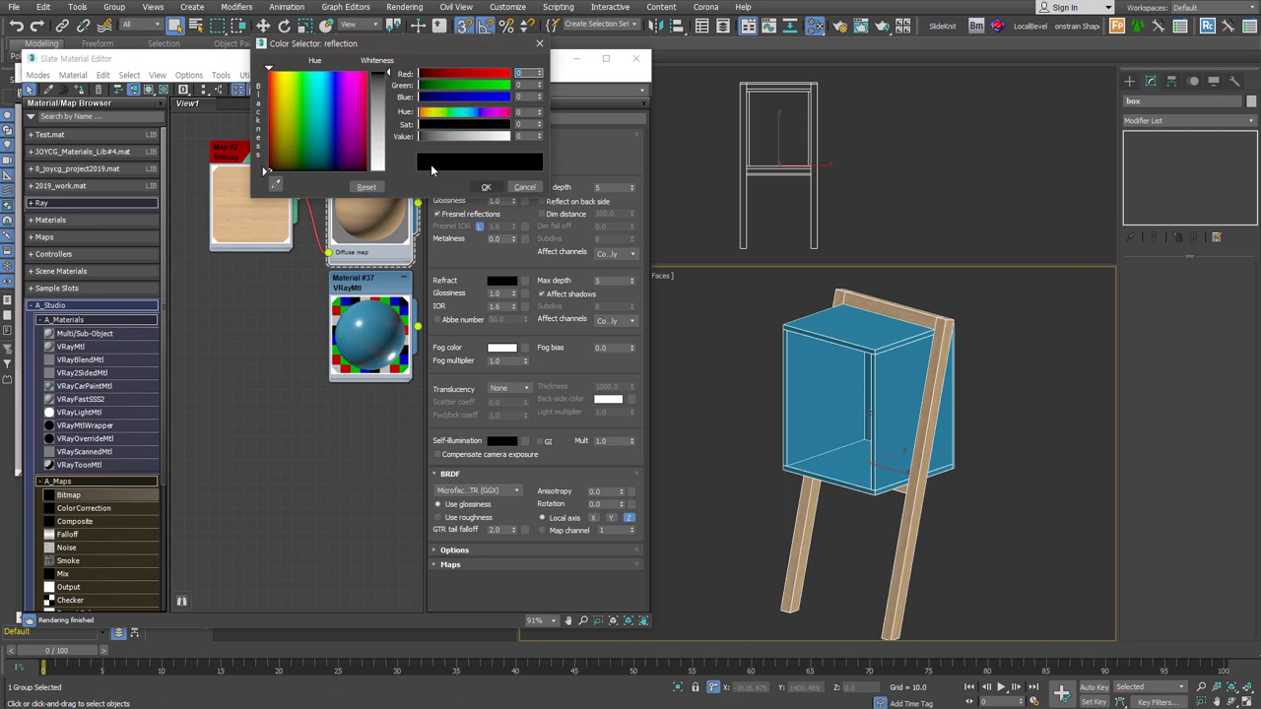
pyautogui.click(457, 136)
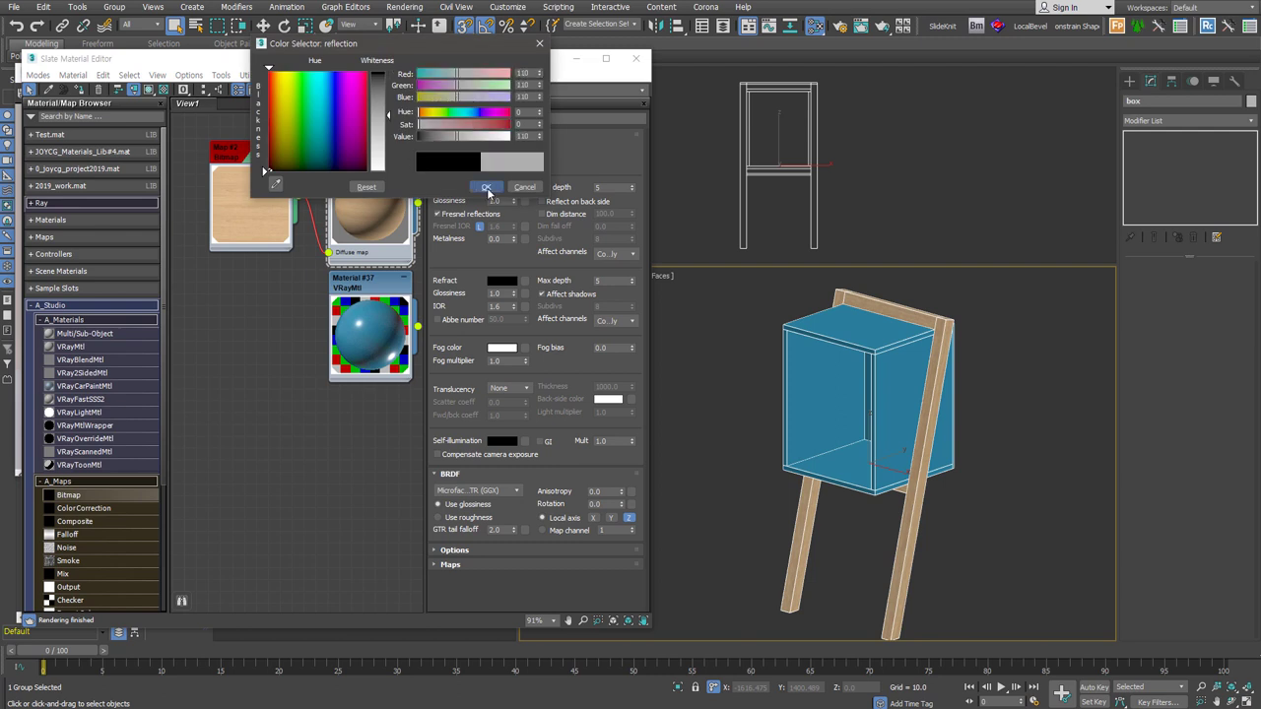
pyautogui.click(485, 187)
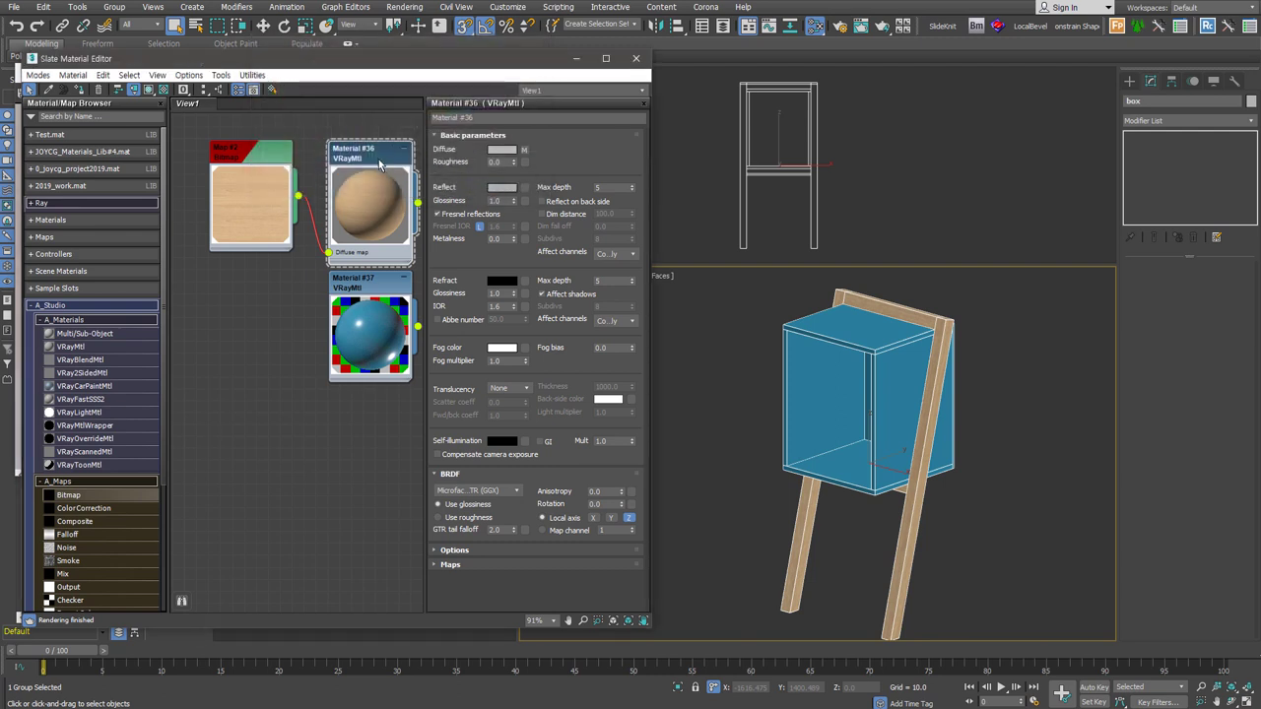
# - Set the wood material's reflection glossiness to 0.6 and tidy the node view
pyautogui.click(165, 89)
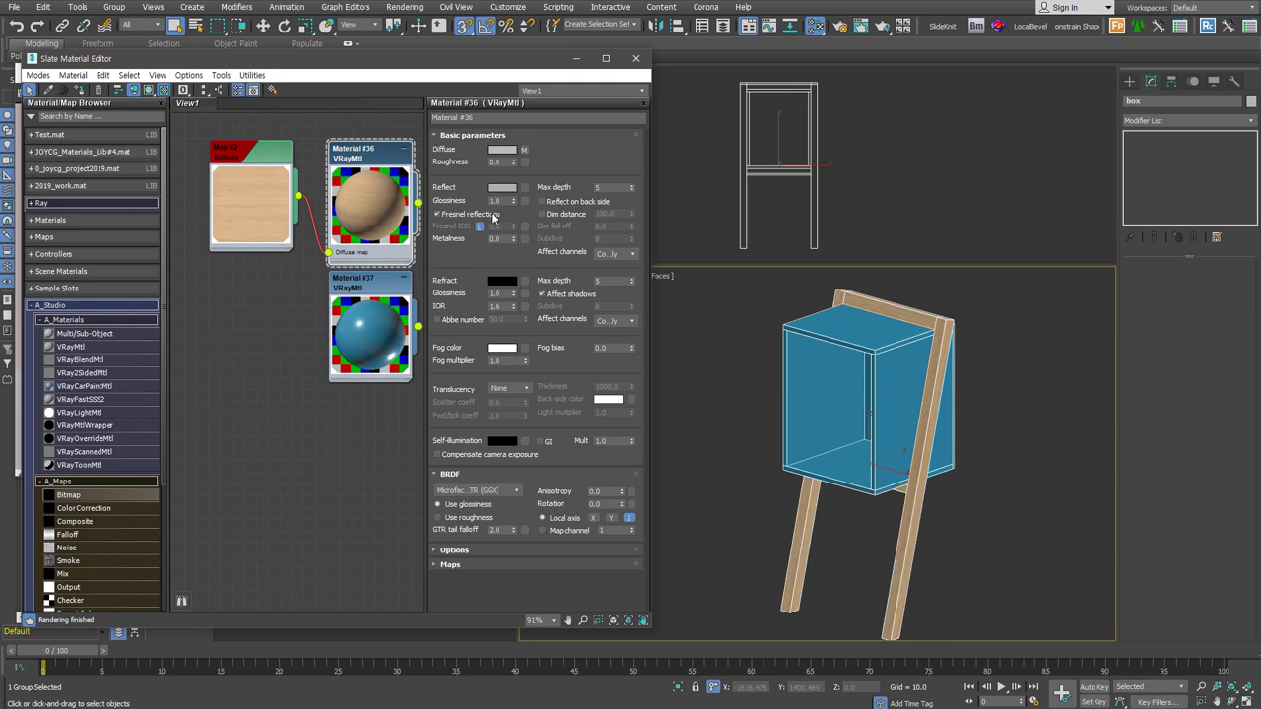
pyautogui.moveTo(508, 200); pyautogui.dragTo(473, 199)
pyautogui.write('0.6')
pyautogui.press('Return')
pyautogui.press('z')
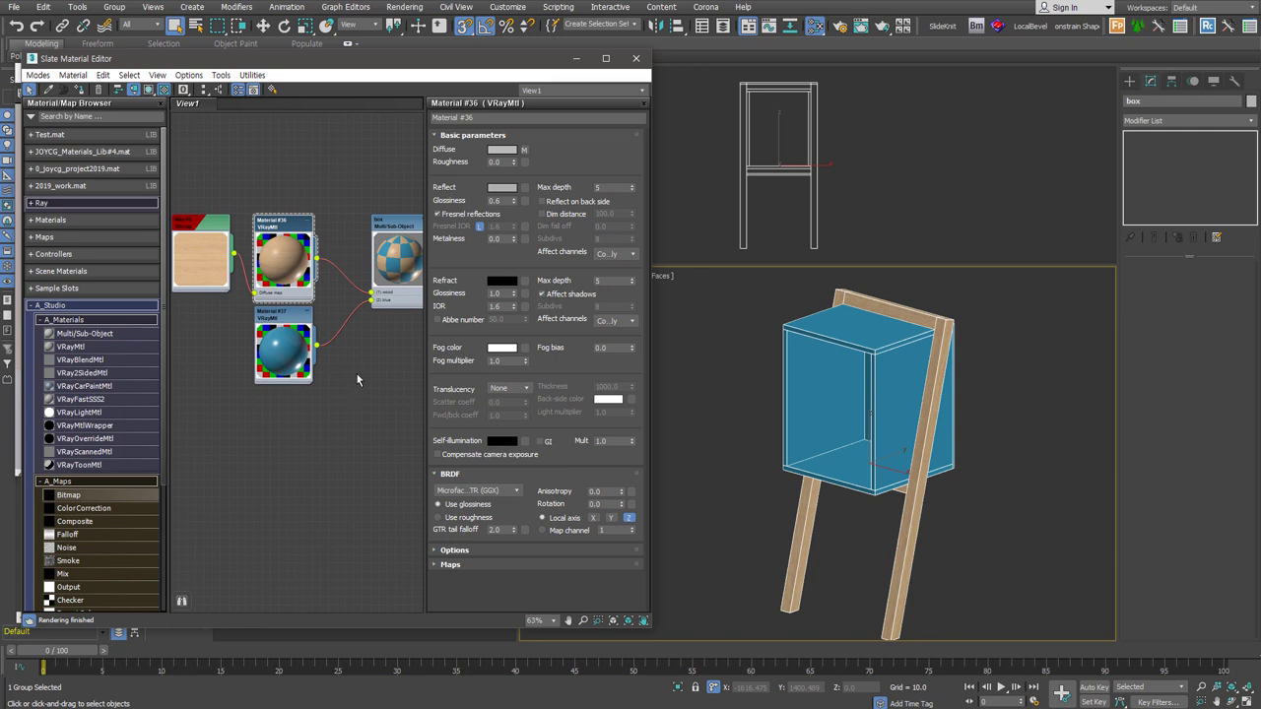
pyautogui.moveTo(394, 303); pyautogui.dragTo(360, 303)
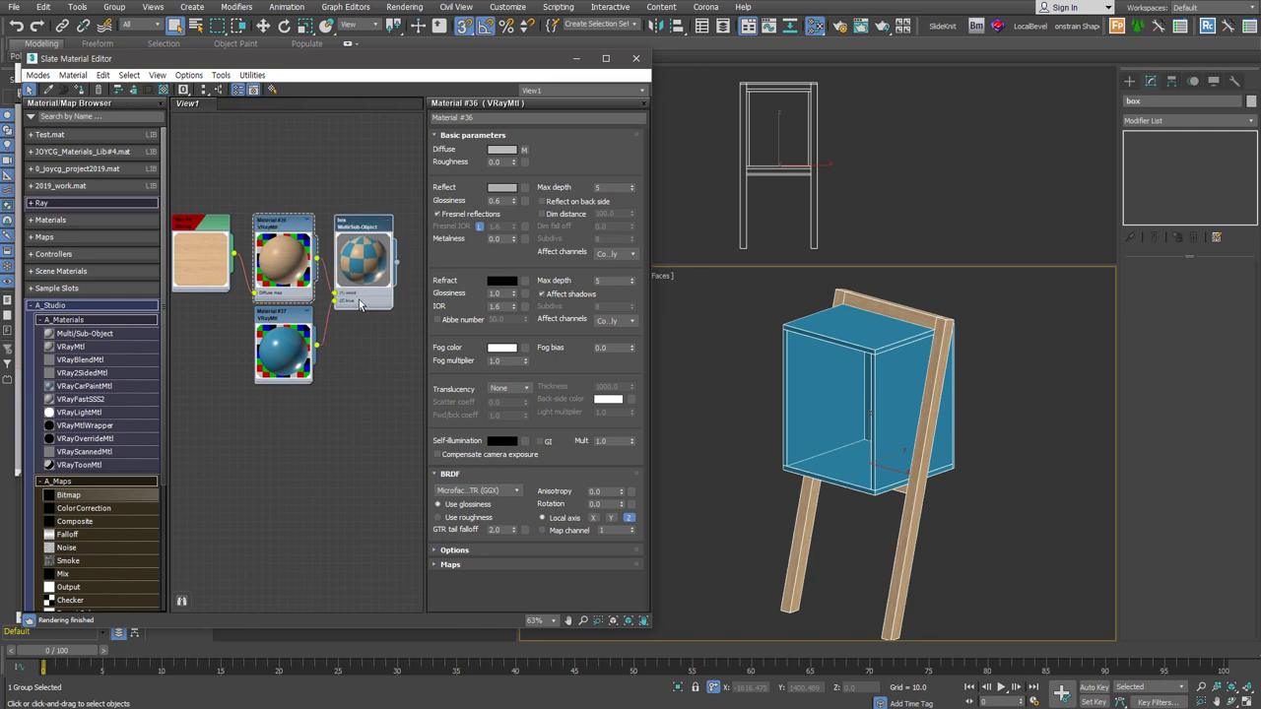
# - Add an Edit Poly modifier to the box and select all its edges
pyautogui.click(639, 61)
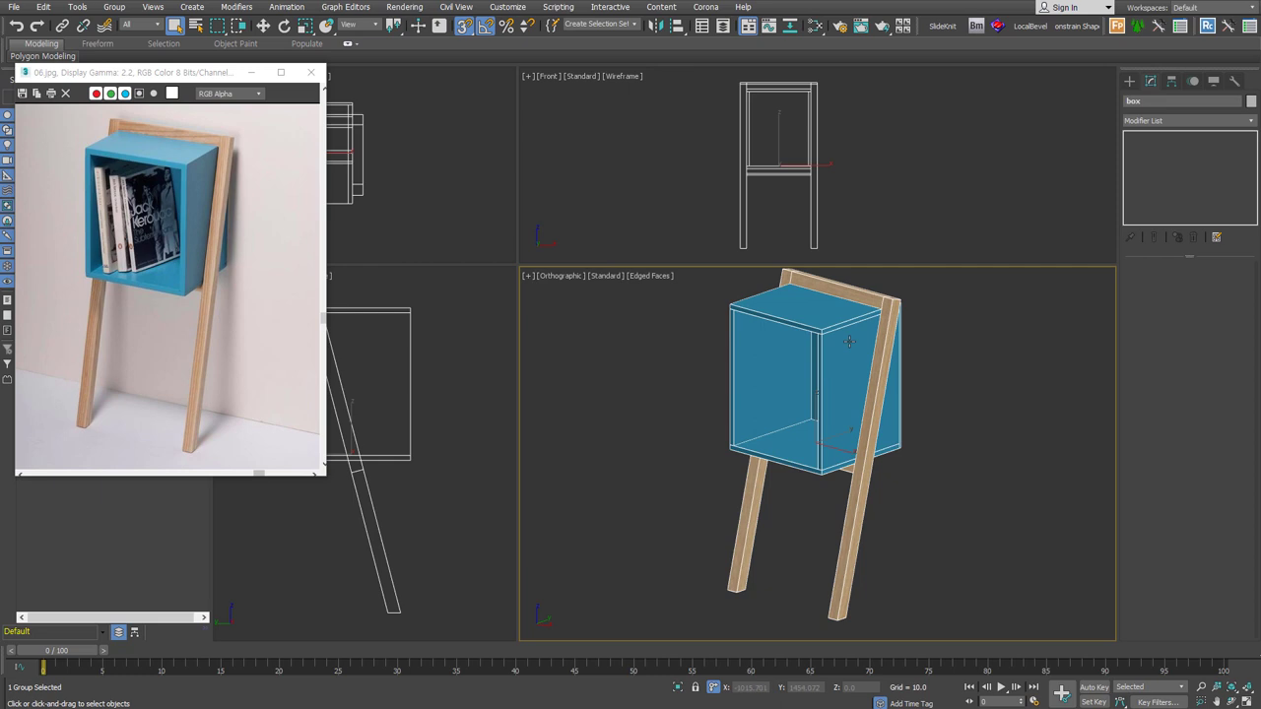
pyautogui.scroll(2, 850, 341)
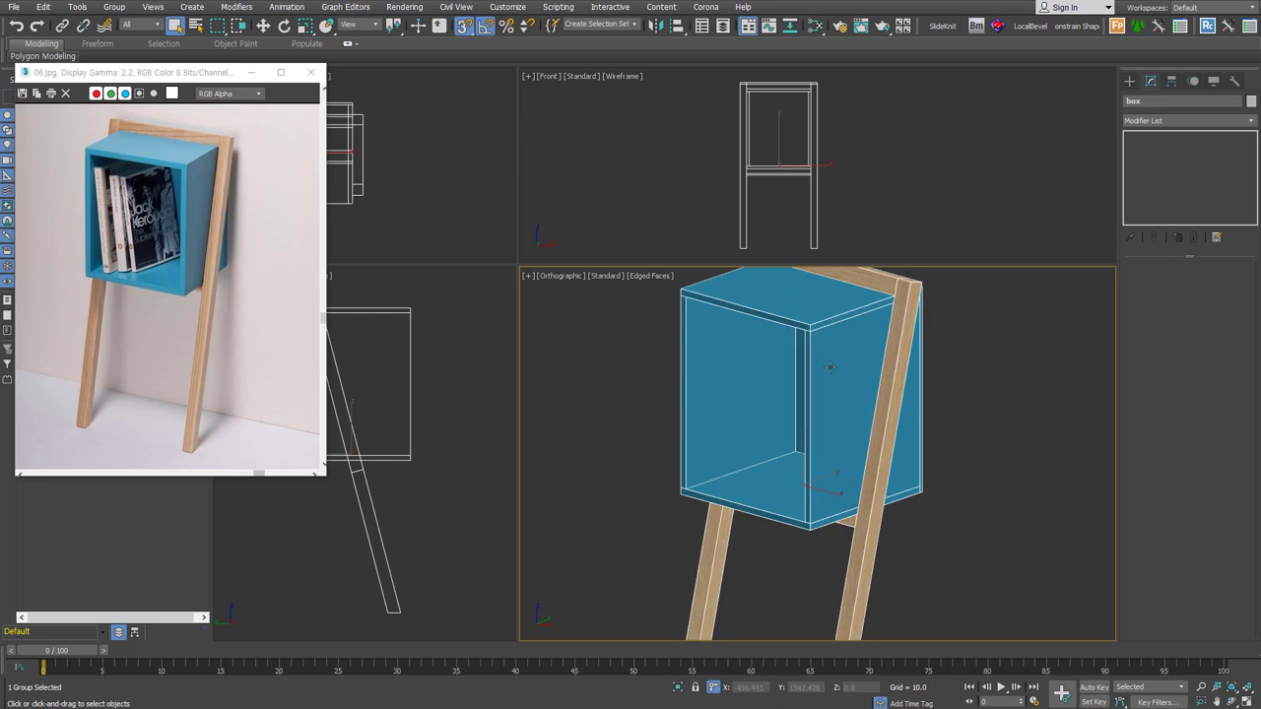
pyautogui.hotkey('alt', 'e')
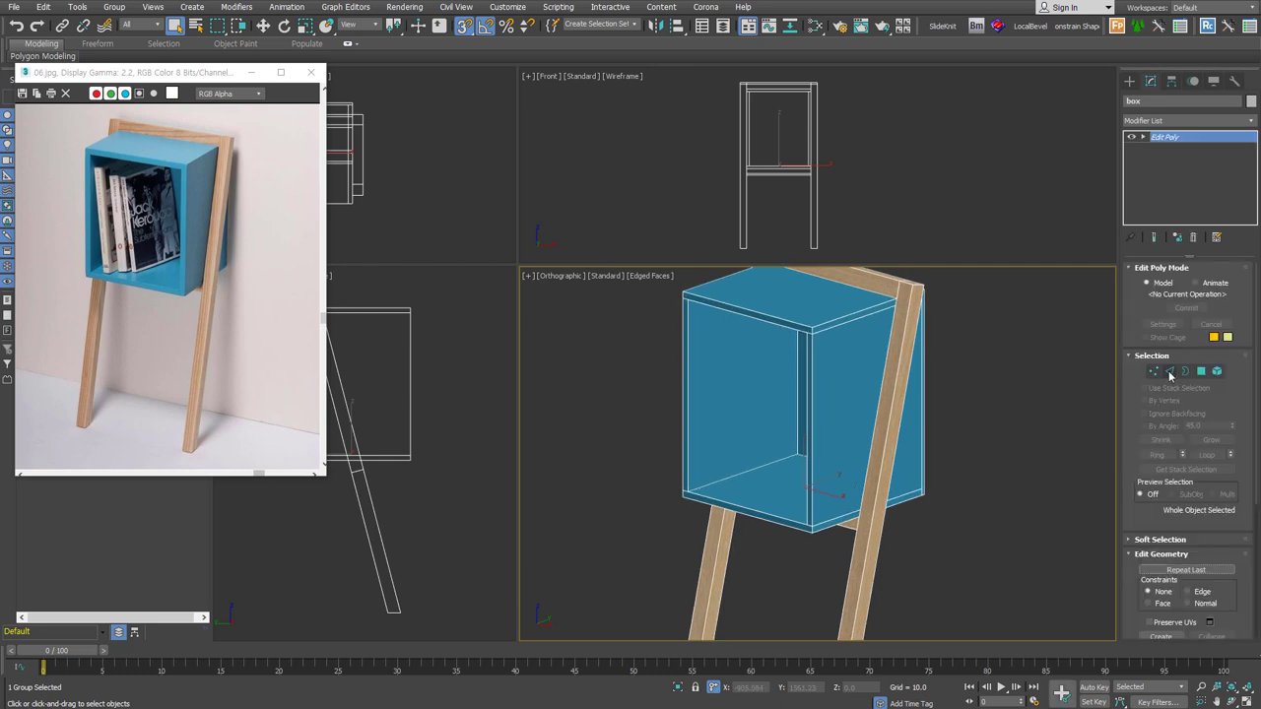
pyautogui.click(1170, 372)
pyautogui.hotkey('ctrl', 'a')
# - Open and dismiss the viewport context menu at the cabinet corner
pyautogui.scroll(5, 871, 360)
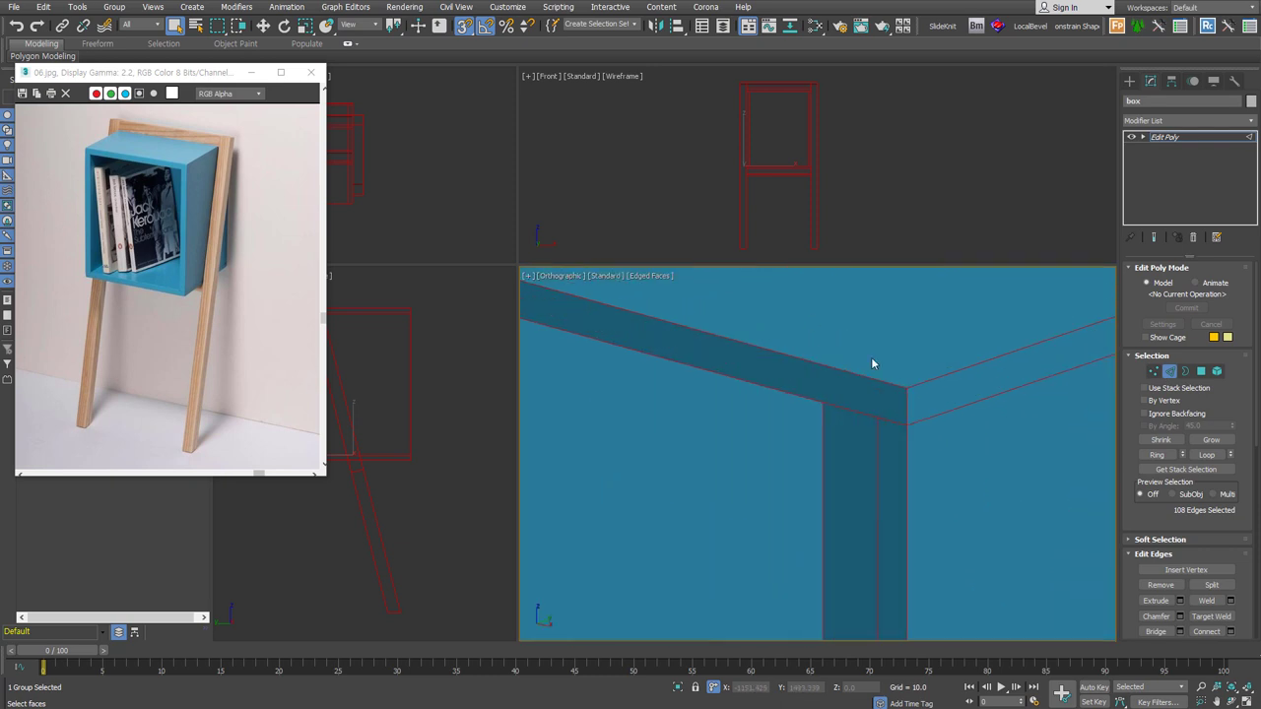
pyautogui.rightClick(904, 404)
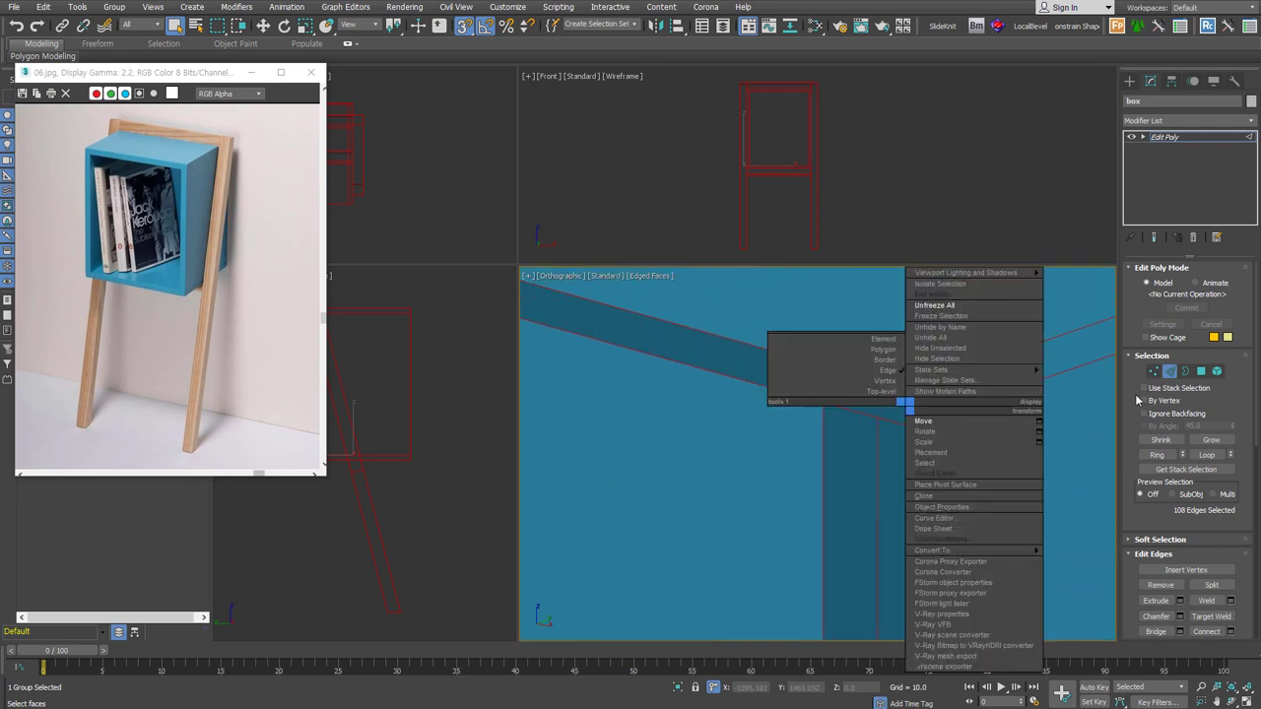
pyautogui.scroll(-3, 1137, 492)
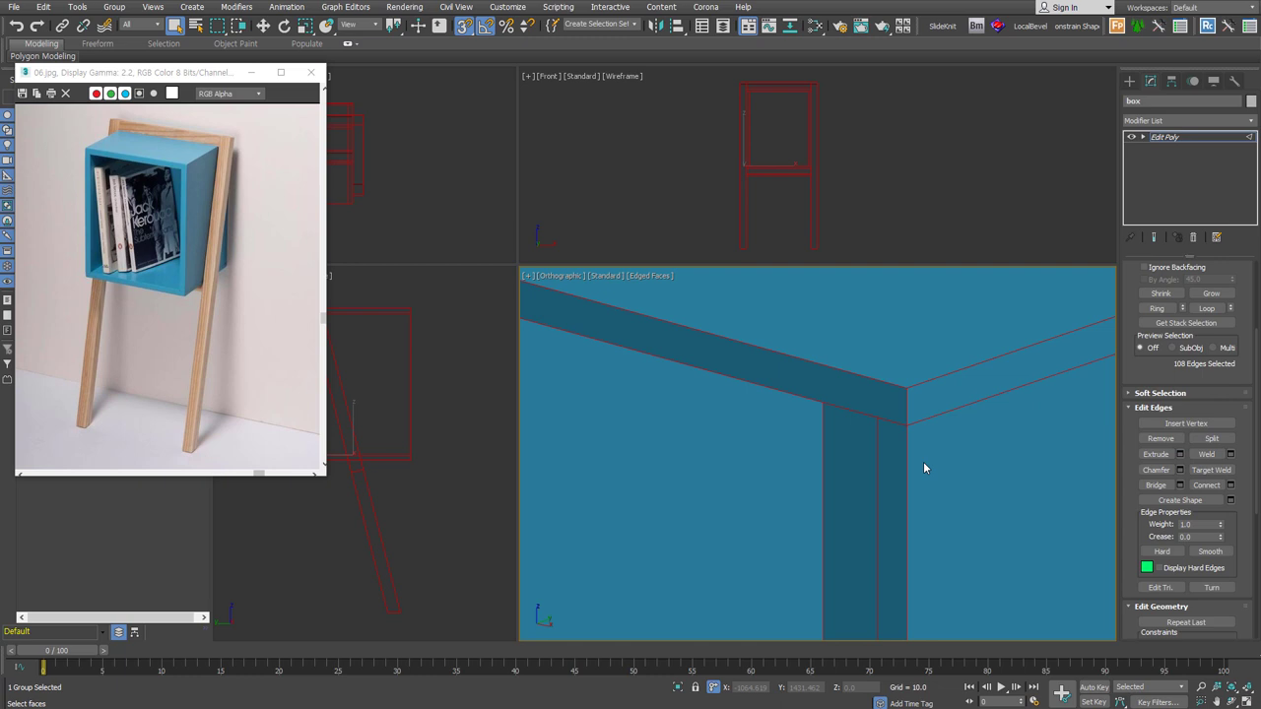
pyautogui.rightClick(898, 382)
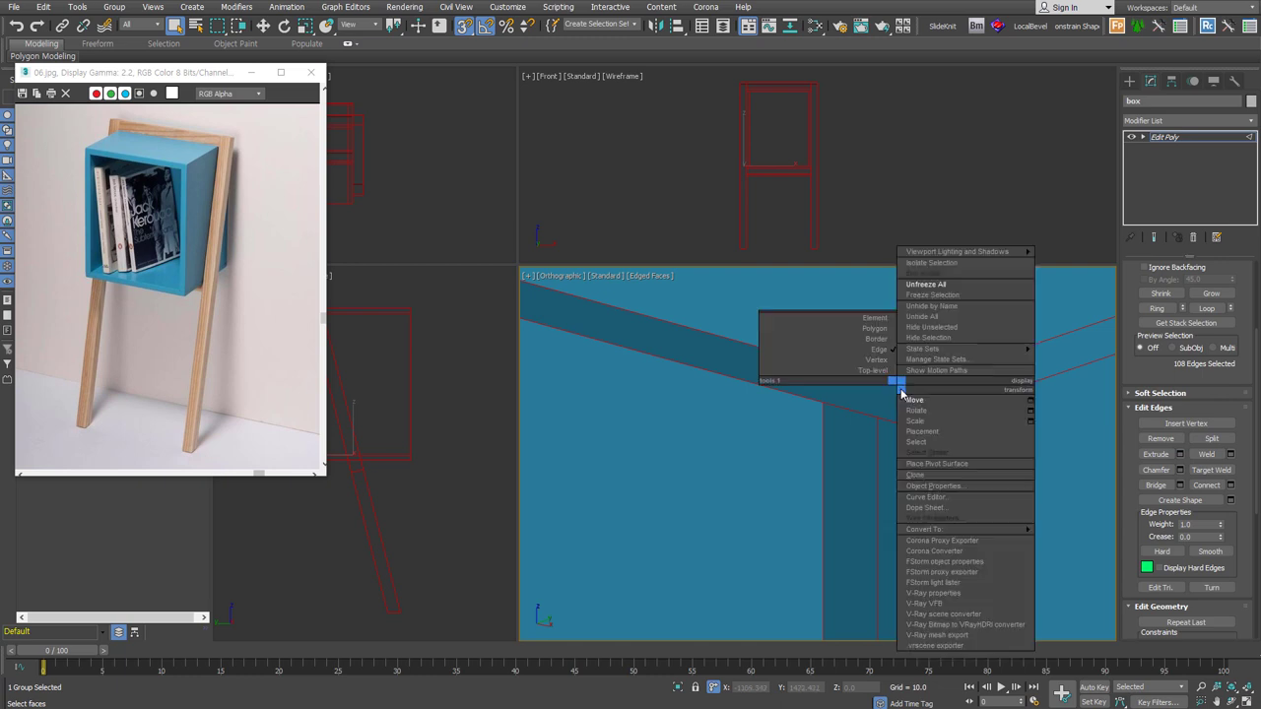
pyautogui.click(1146, 360)
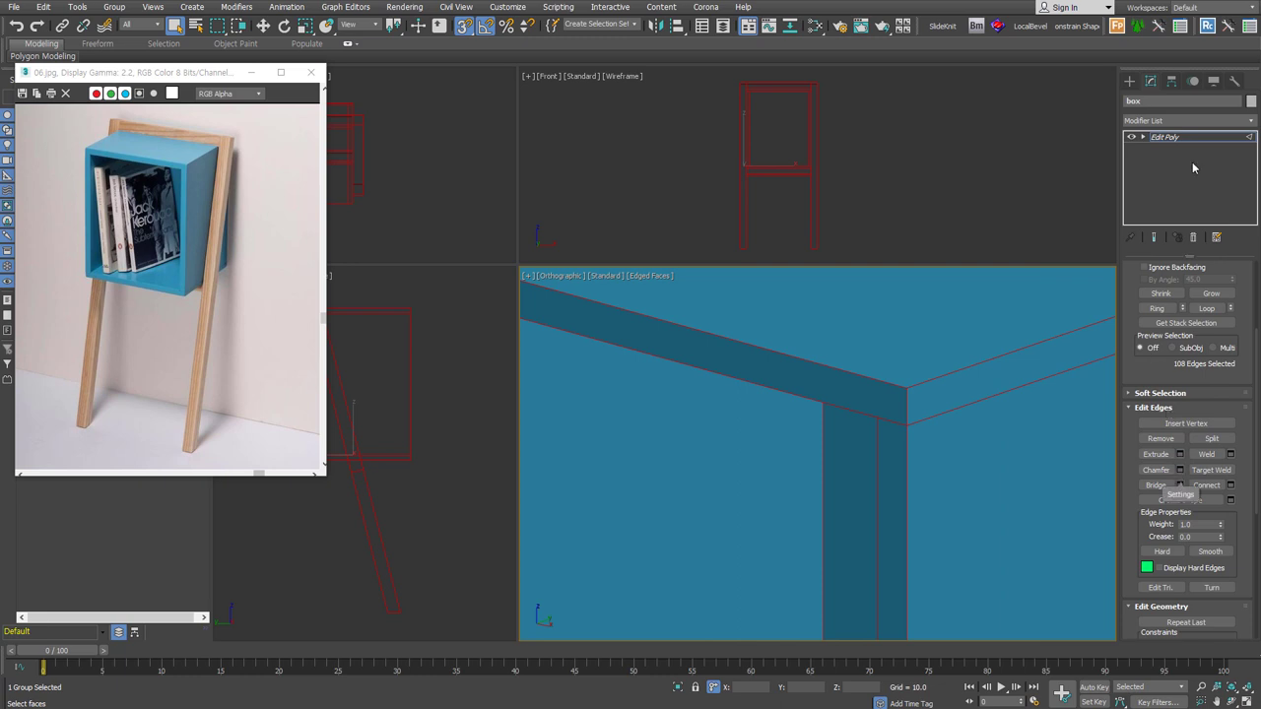
# - Add a Chamfer modifier to the box with 2 segments and 0.5 amount
pyautogui.click(1207, 120)
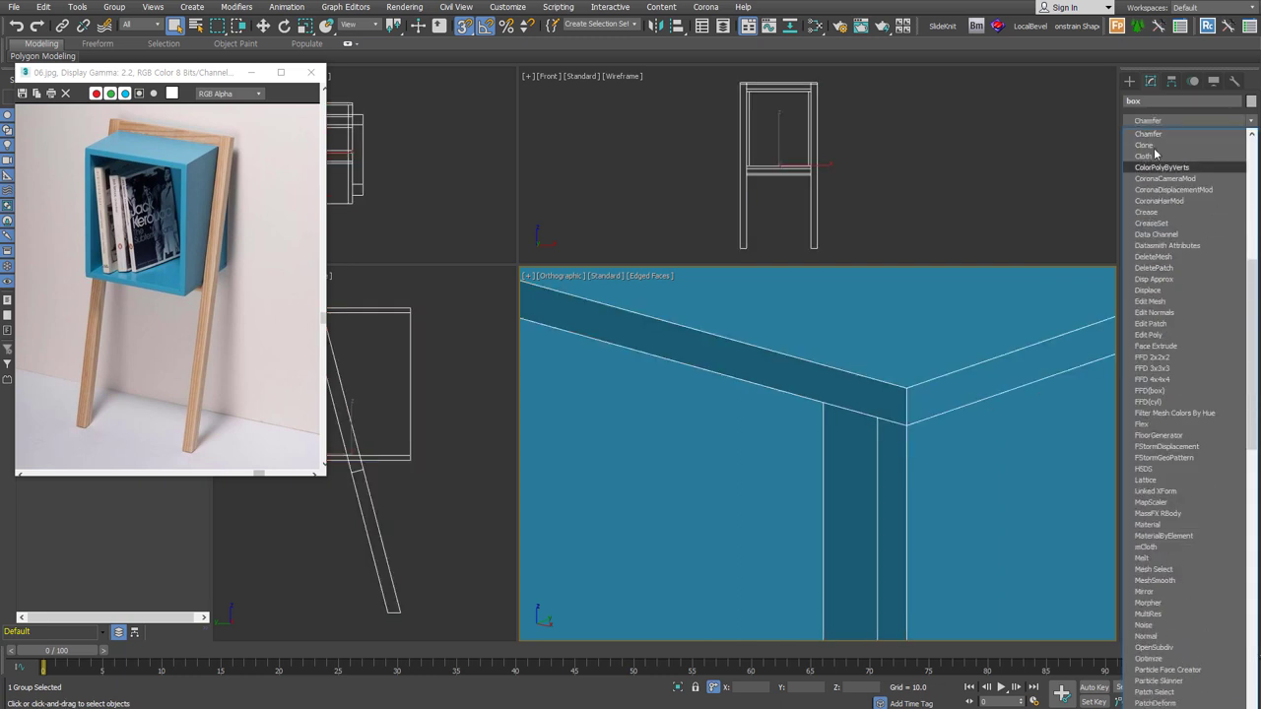
pyautogui.click(1164, 137)
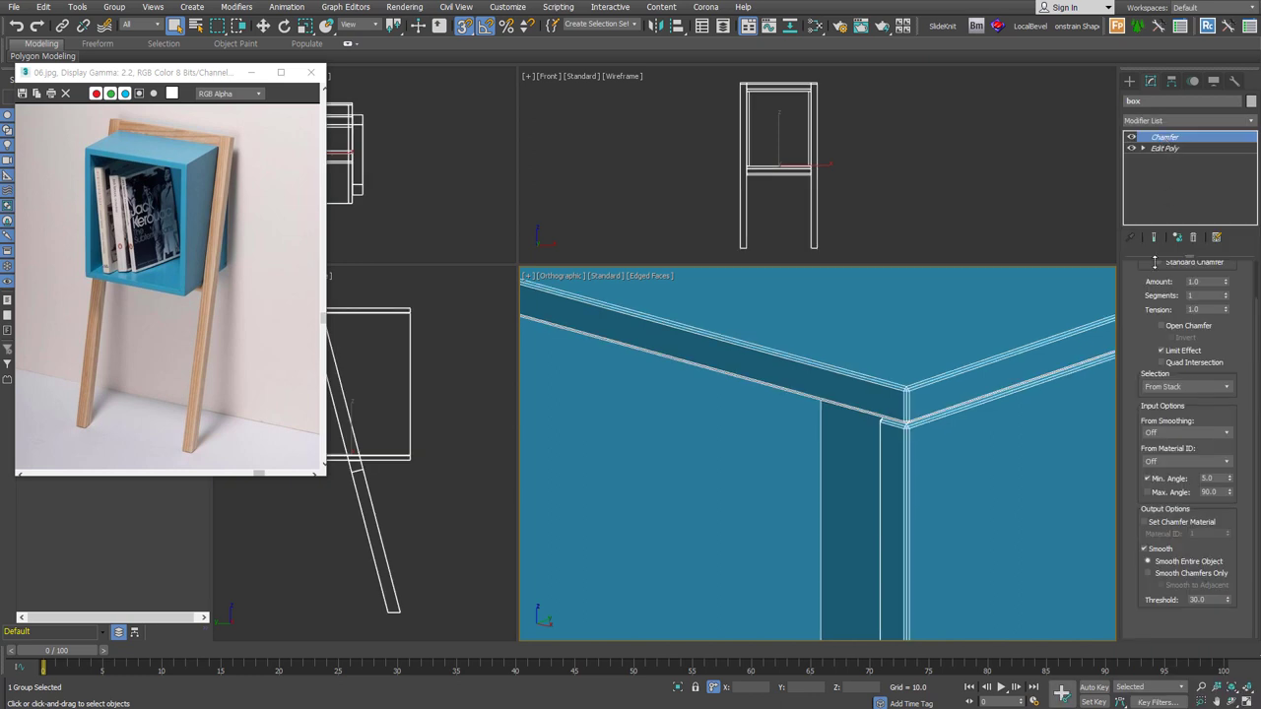
pyautogui.scroll(2, 1138, 394)
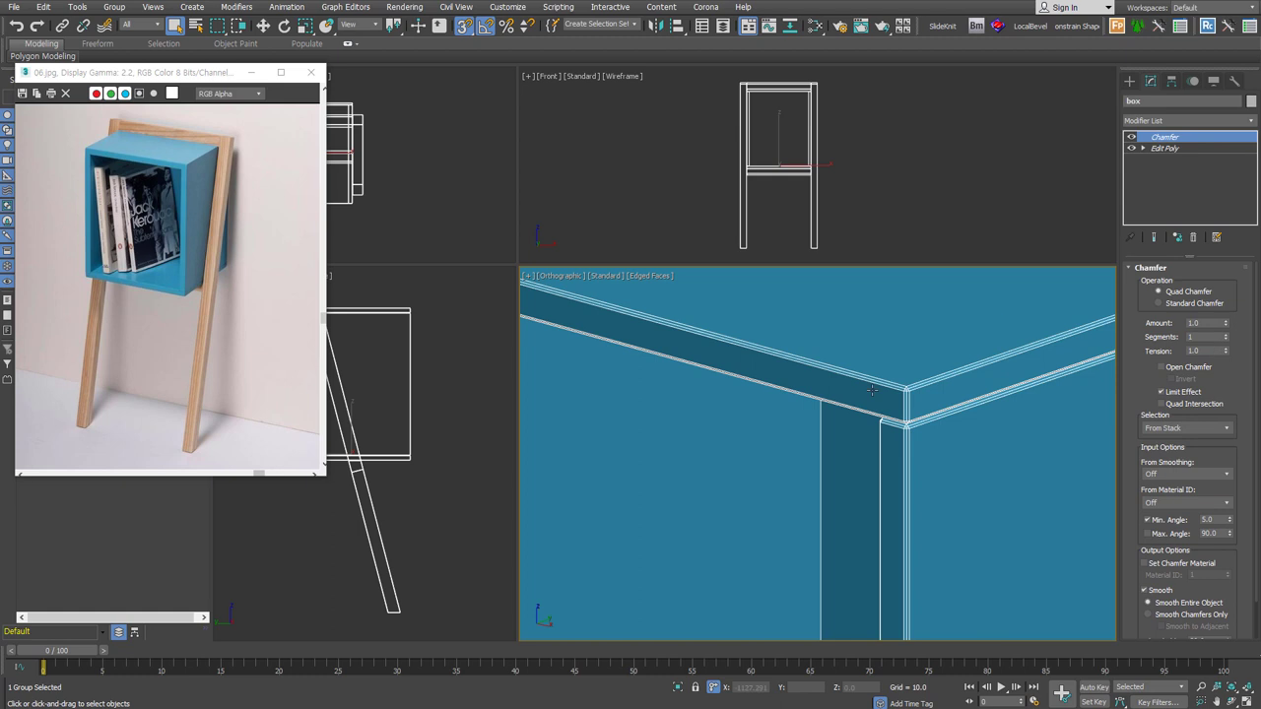
pyautogui.click(1204, 323)
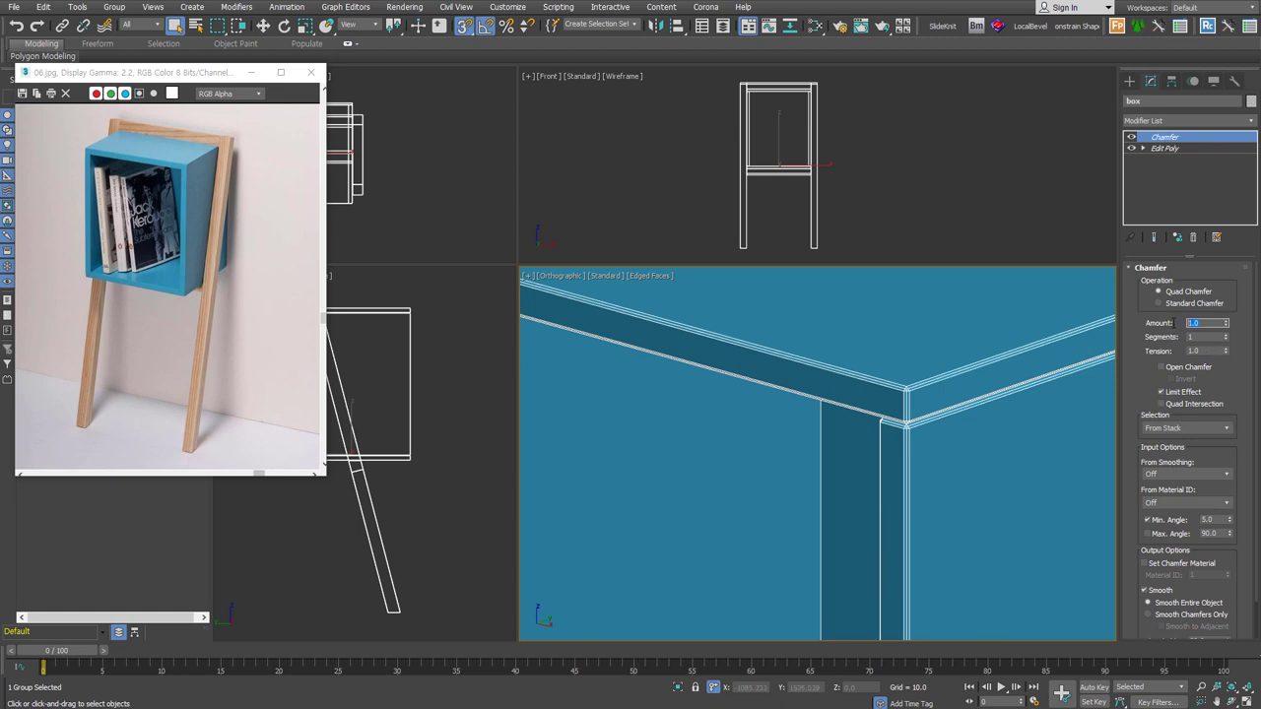
pyautogui.click(1227, 334)
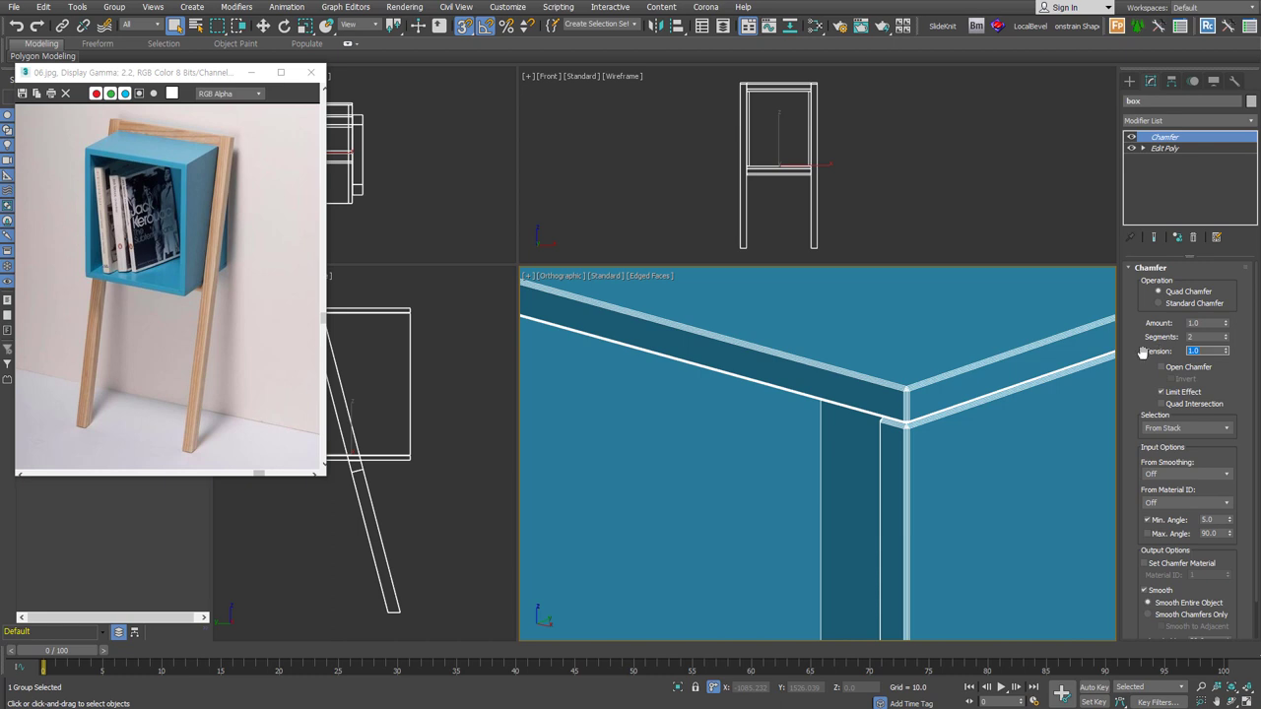
pyautogui.scroll(5, 935, 393)
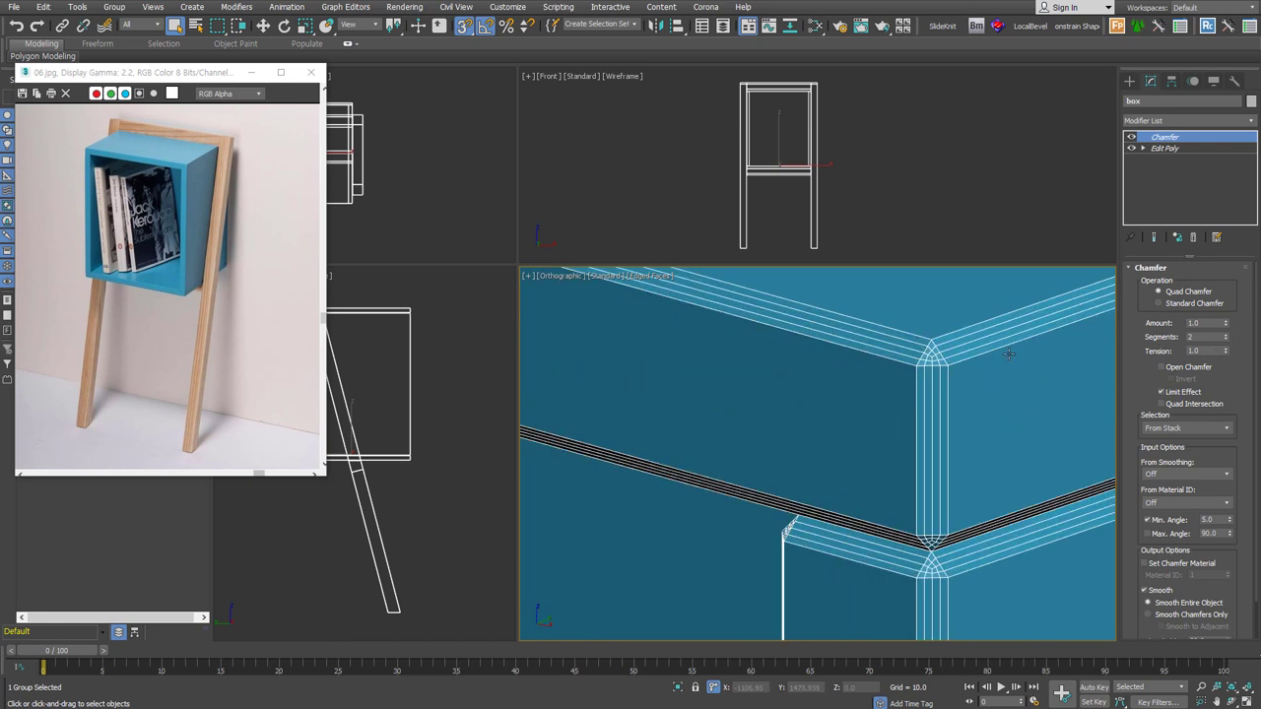
pyautogui.write('0')
pyautogui.write('.5')
pyautogui.press('Return')
# - Turn off edged faces and set the chamfer to Smooth Chamfers Only
pyautogui.press('F4')
pyautogui.scroll(-3, 1112, 356)
pyautogui.moveTo(979, 416)
pyautogui.mouseDown(button='middle')
pyautogui.moveTo(853, 459)
pyautogui.moveTo(822, 517)
pyautogui.moveTo(926, 460)
pyautogui.mouseUp(button='middle')
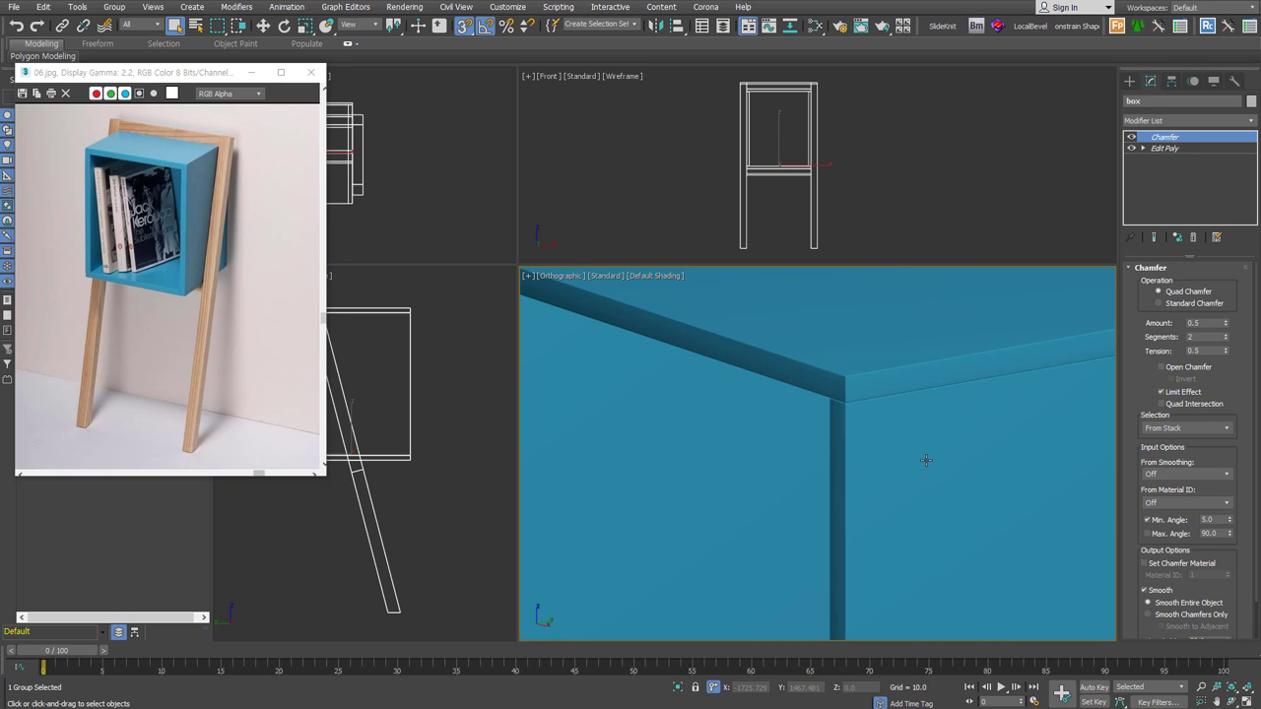
pyautogui.click(1187, 614)
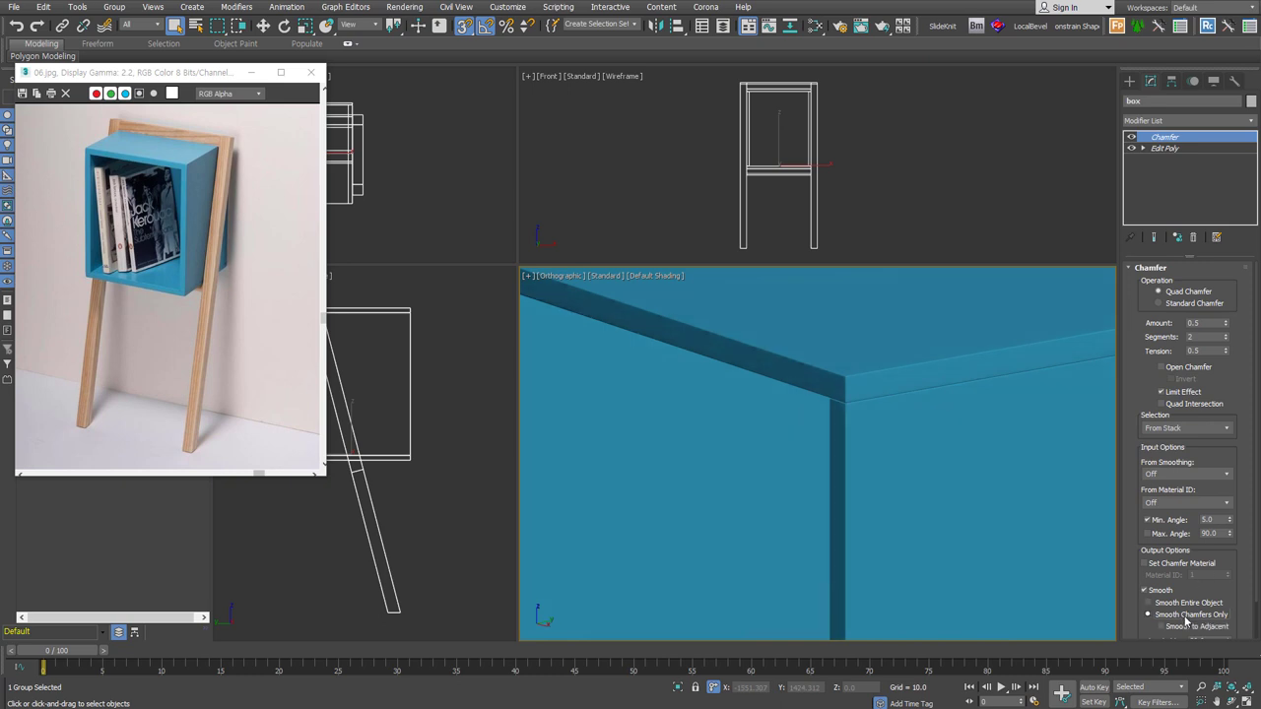
pyautogui.scroll(-2, 1131, 510)
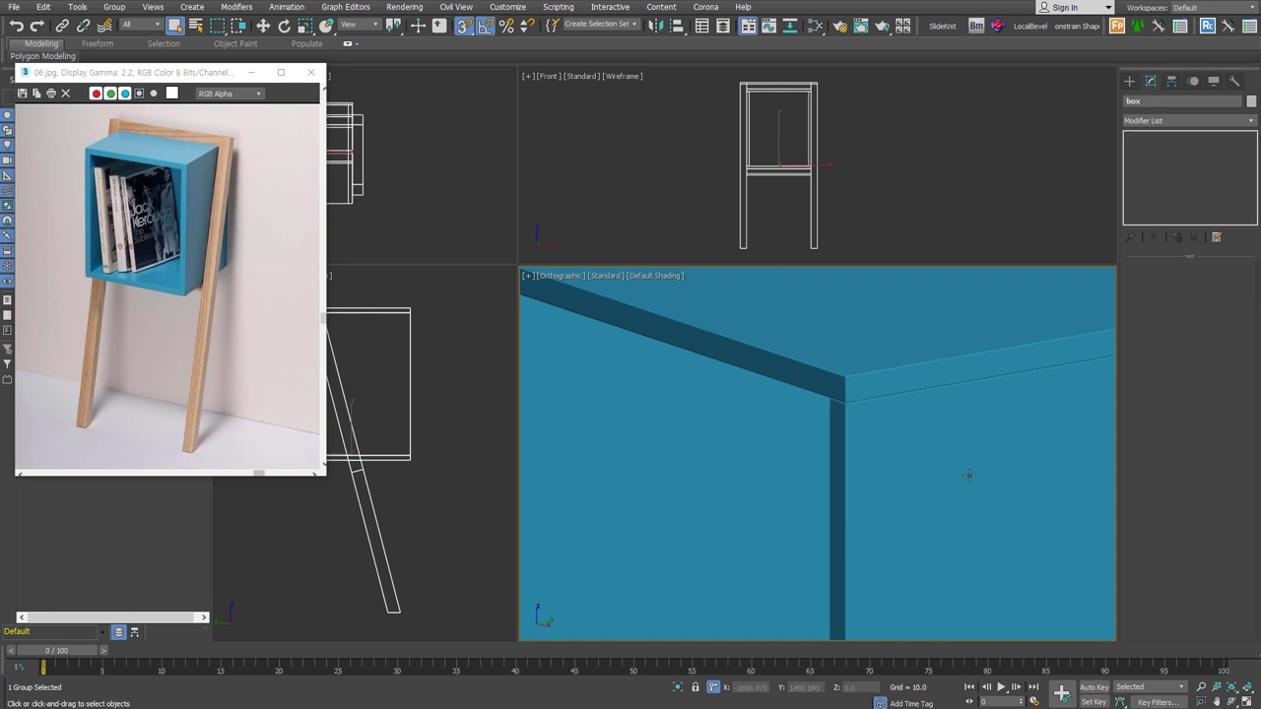
# - Draw a large floor plane in Top view and position it under the shelf
pyautogui.press('z')
pyautogui.keyDown('alt'); pyautogui.moveTo(866, 485); pyautogui.dragTo(838, 443, button='middle'); pyautogui.keyUp('alt')
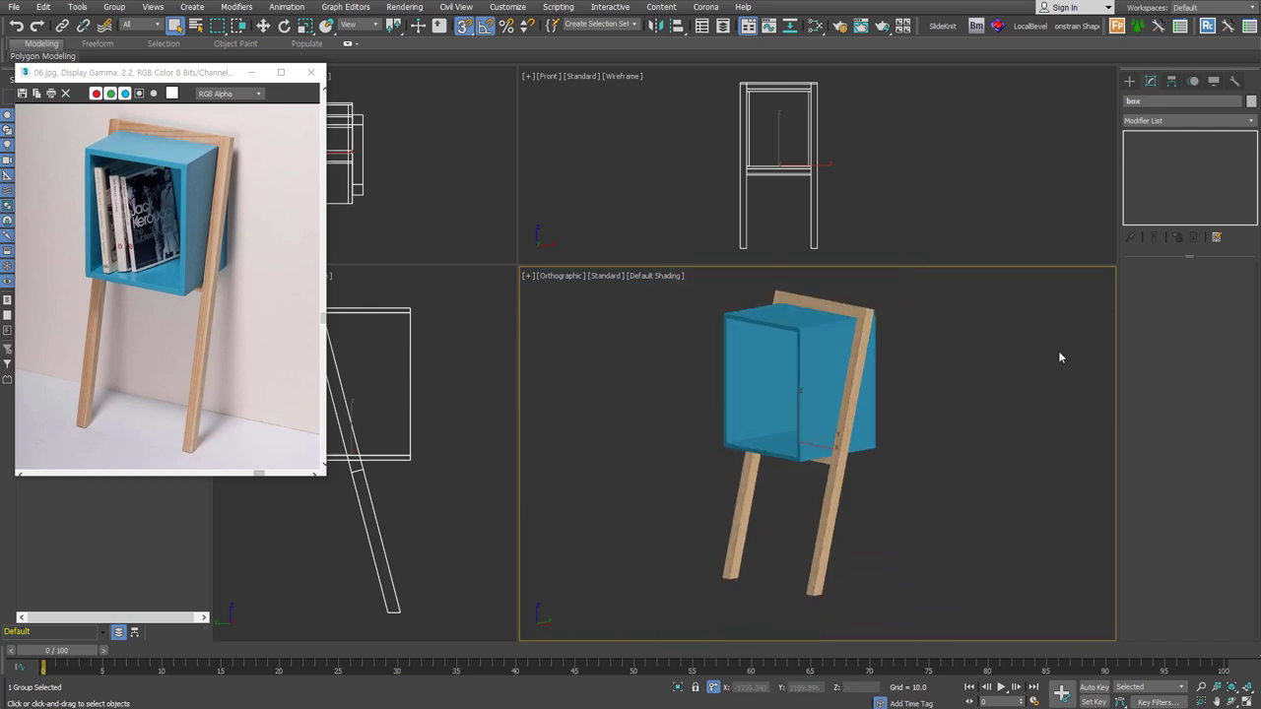
pyautogui.press('t')
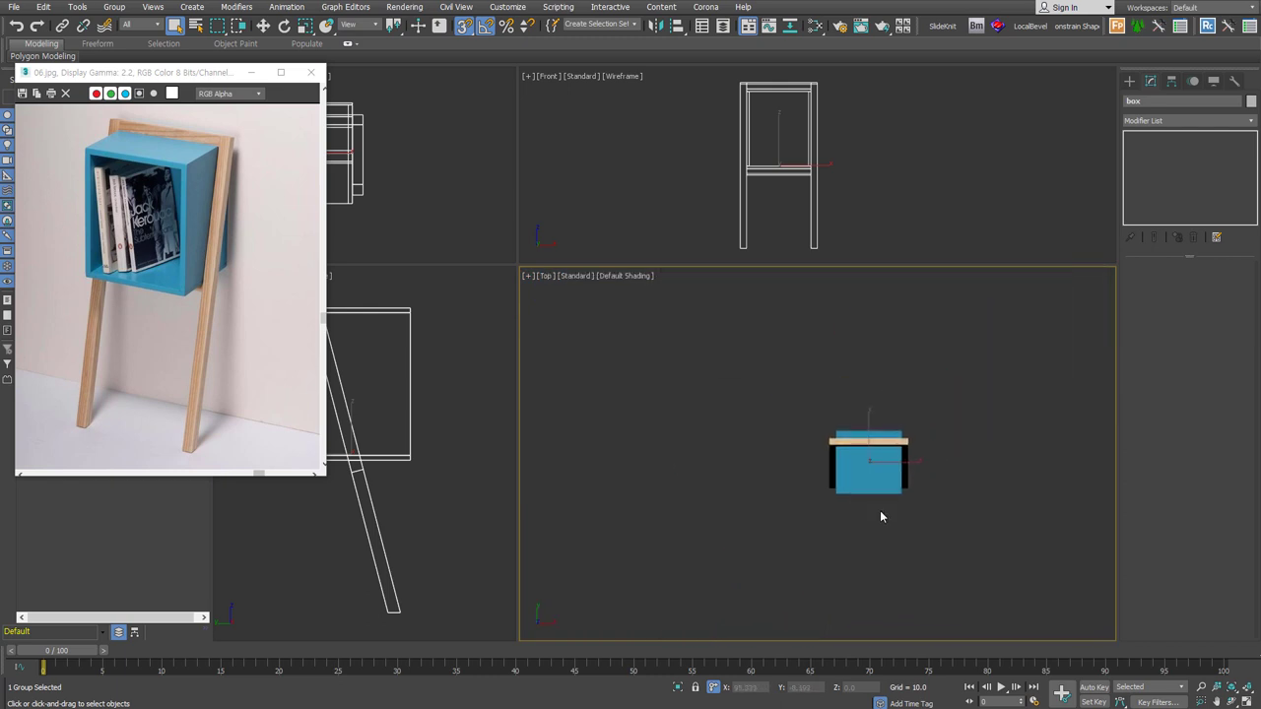
pyautogui.click(1130, 81)
pyautogui.click(1219, 214)
pyautogui.moveTo(685, 443)
pyautogui.mouseDown()
pyautogui.moveTo(1058, 585)
pyautogui.moveTo(1104, 630)
pyautogui.mouseUp()
pyautogui.rightClick(942, 455)
pyautogui.click(964, 465)
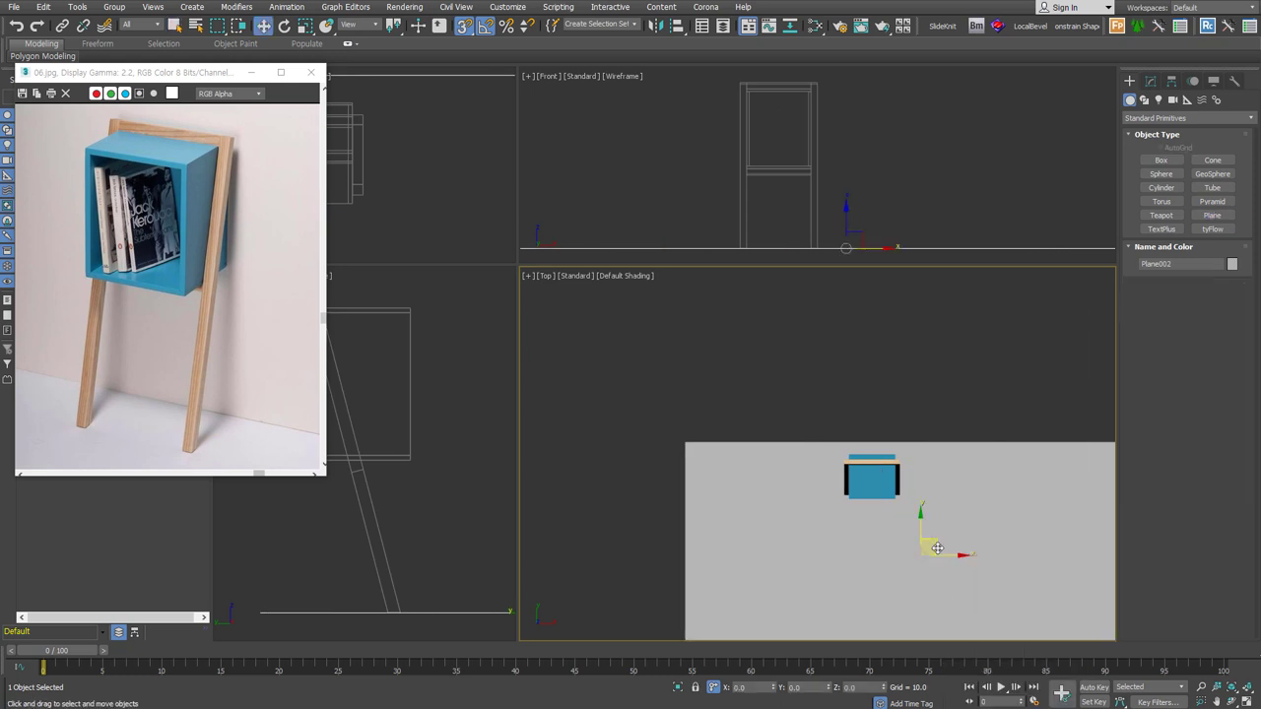
pyautogui.moveTo(937, 557); pyautogui.dragTo(814, 518)
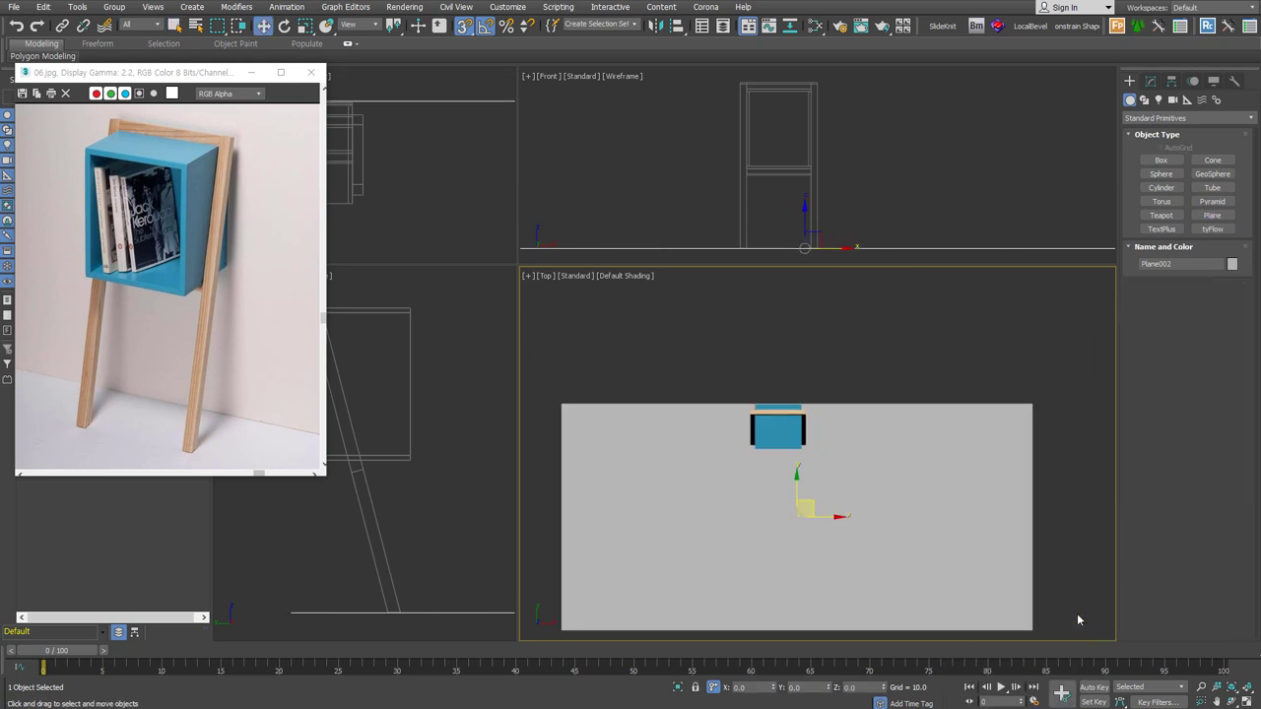
# - Convert the plane to Editable Poly and Shift-drag its back edge up into a wall
pyautogui.click(909, 402)
pyautogui.scroll(5, 796, 404)
pyautogui.scroll(3, 831, 399)
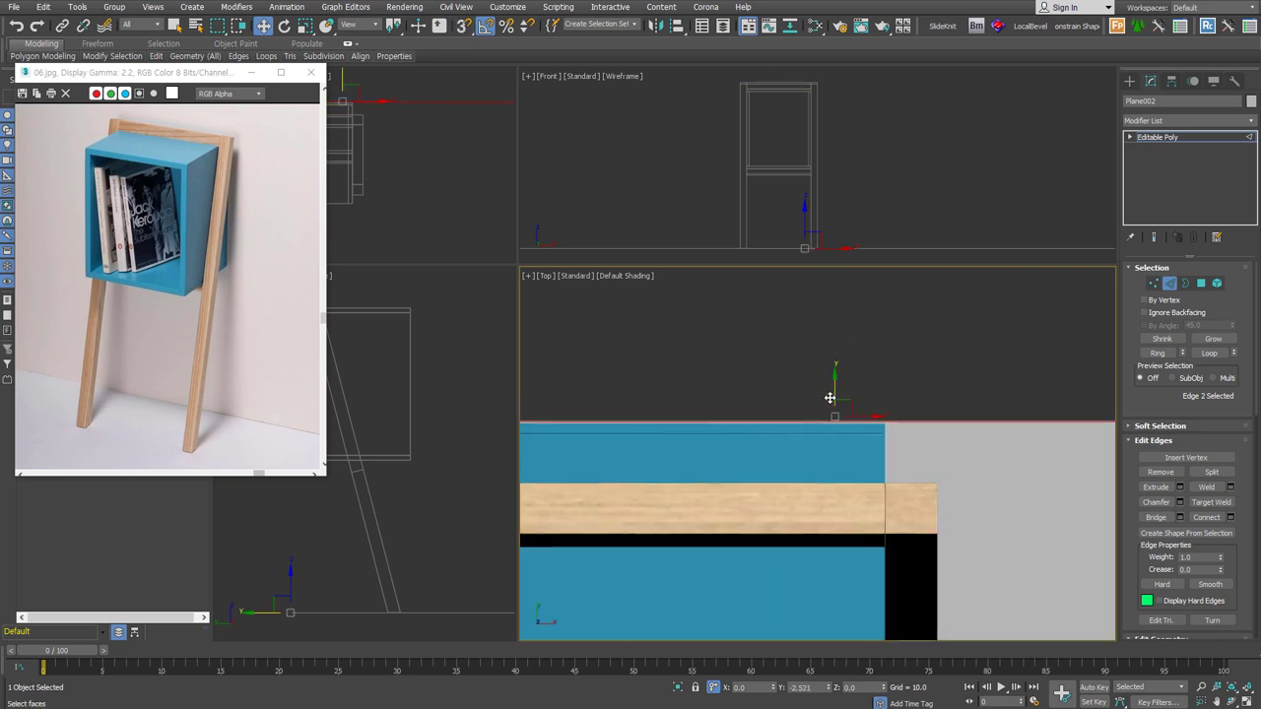
pyautogui.scroll(2, 857, 427)
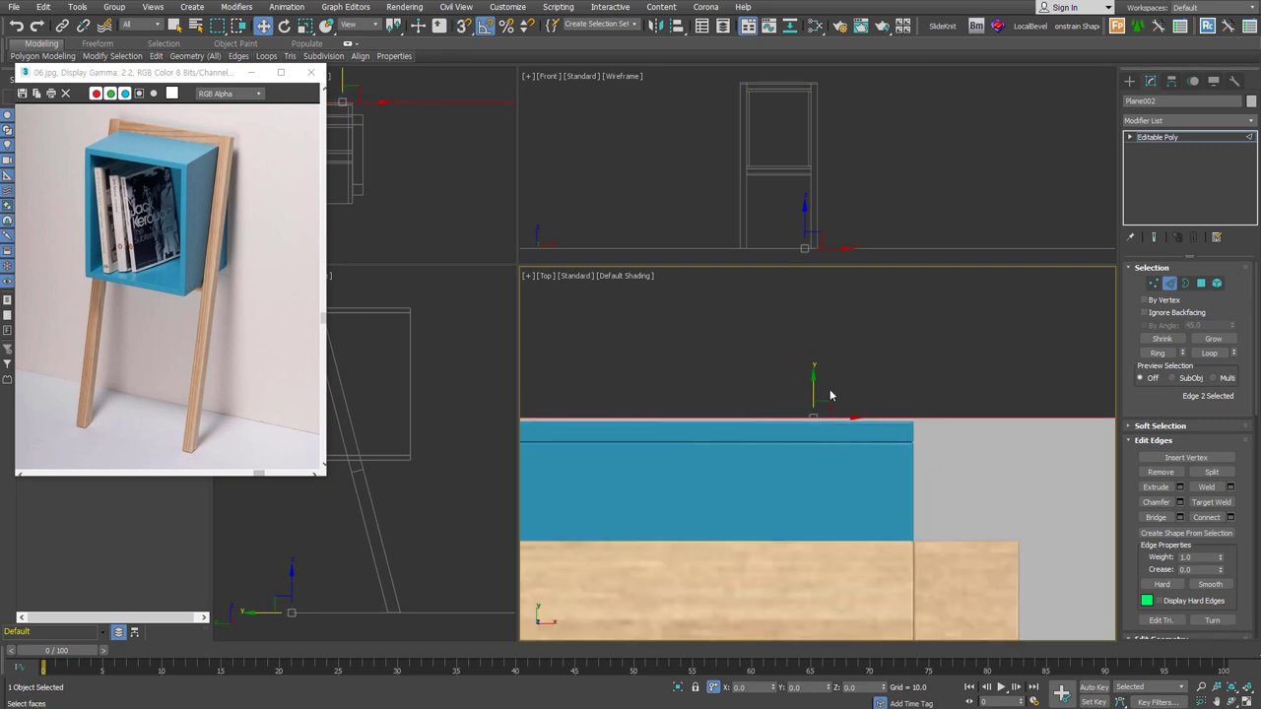
pyautogui.moveTo(811, 389); pyautogui.dragTo(810, 393)
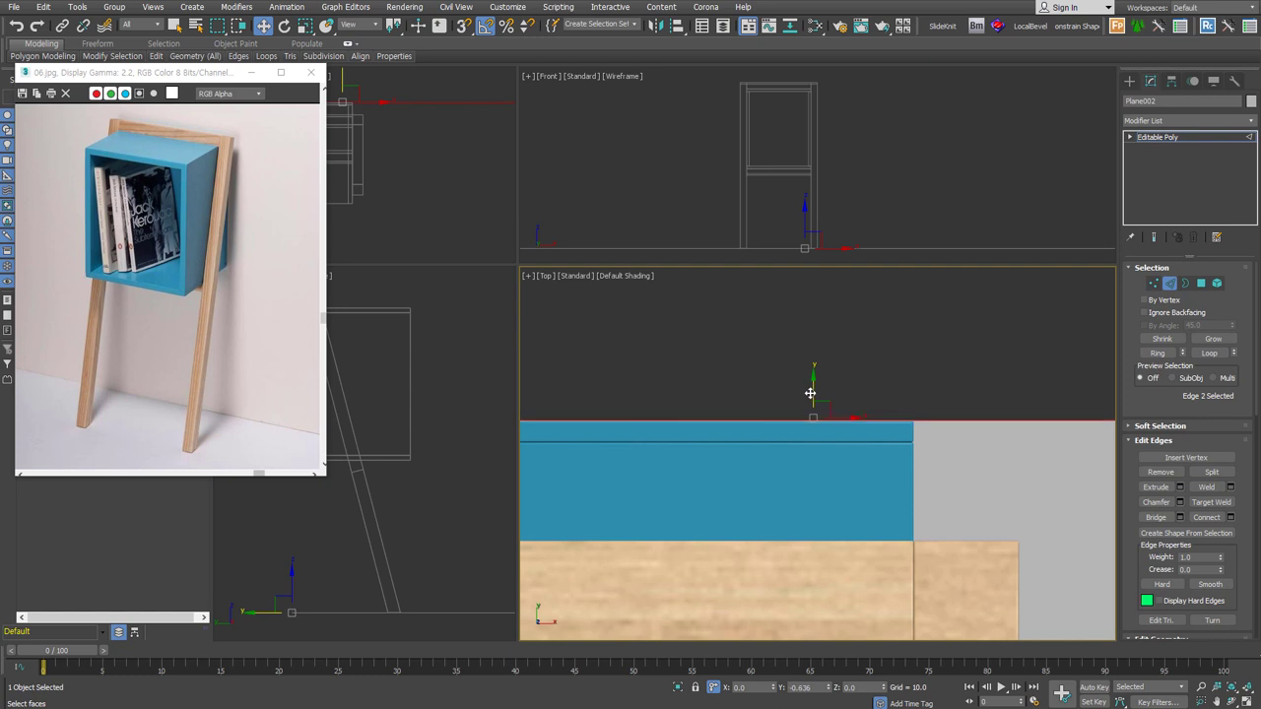
pyautogui.scroll(-5, 847, 496)
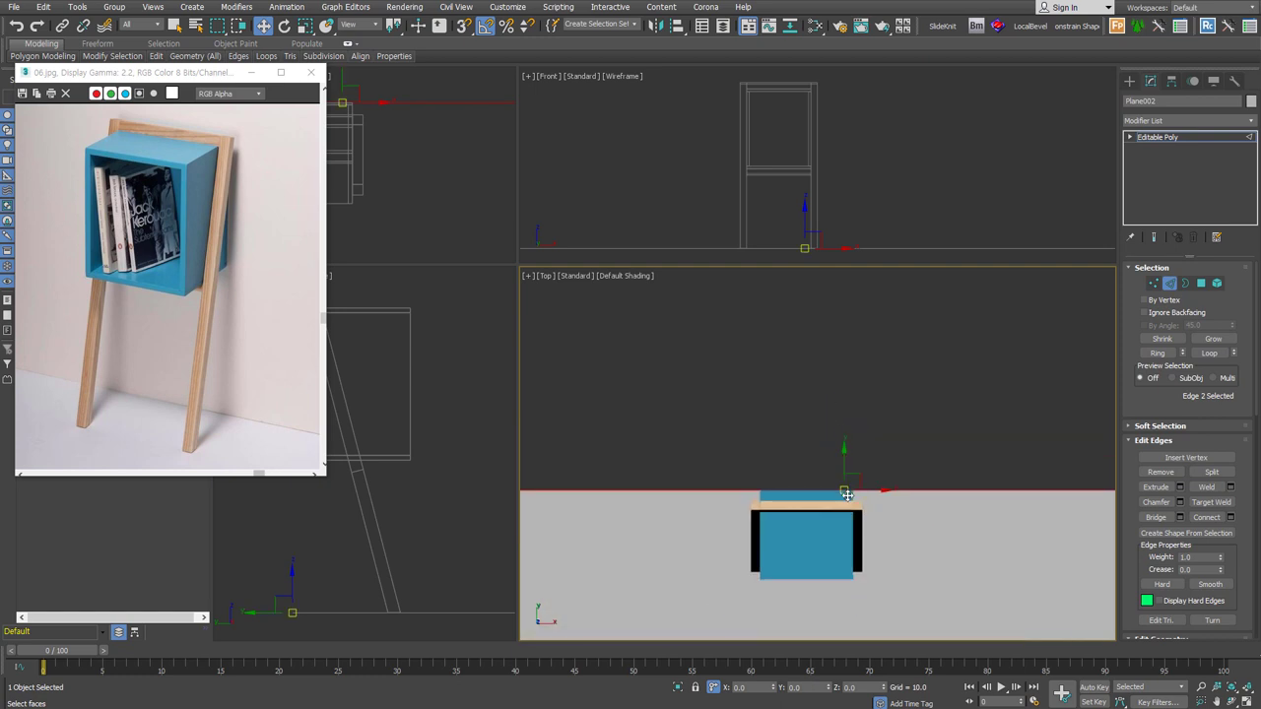
pyautogui.scroll(-3, 847, 496)
pyautogui.moveTo(847, 496)
pyautogui.keyDown('alt'); pyautogui.mouseDown(button='middle')
pyautogui.moveTo(869, 535)
pyautogui.moveTo(824, 466)
pyautogui.mouseUp(button='middle'); pyautogui.keyUp('alt')
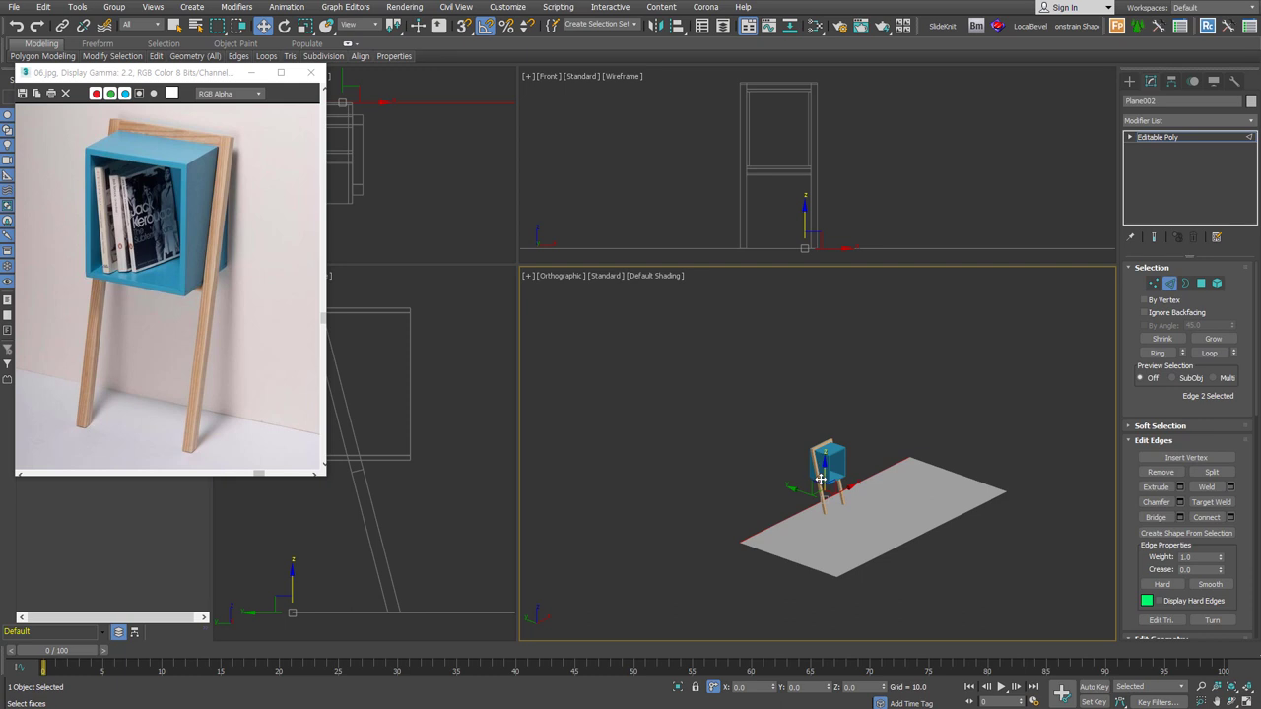
pyautogui.keyDown('shift'); pyautogui.moveTo(824, 461); pyautogui.dragTo(834, 304); pyautogui.keyUp('shift')
pyautogui.moveTo(834, 305)
pyautogui.keyDown('alt'); pyautogui.mouseDown(button='middle')
pyautogui.moveTo(915, 459)
pyautogui.moveTo(864, 456)
pyautogui.mouseUp(button='middle'); pyautogui.keyUp('alt')
pyautogui.click(1170, 283)
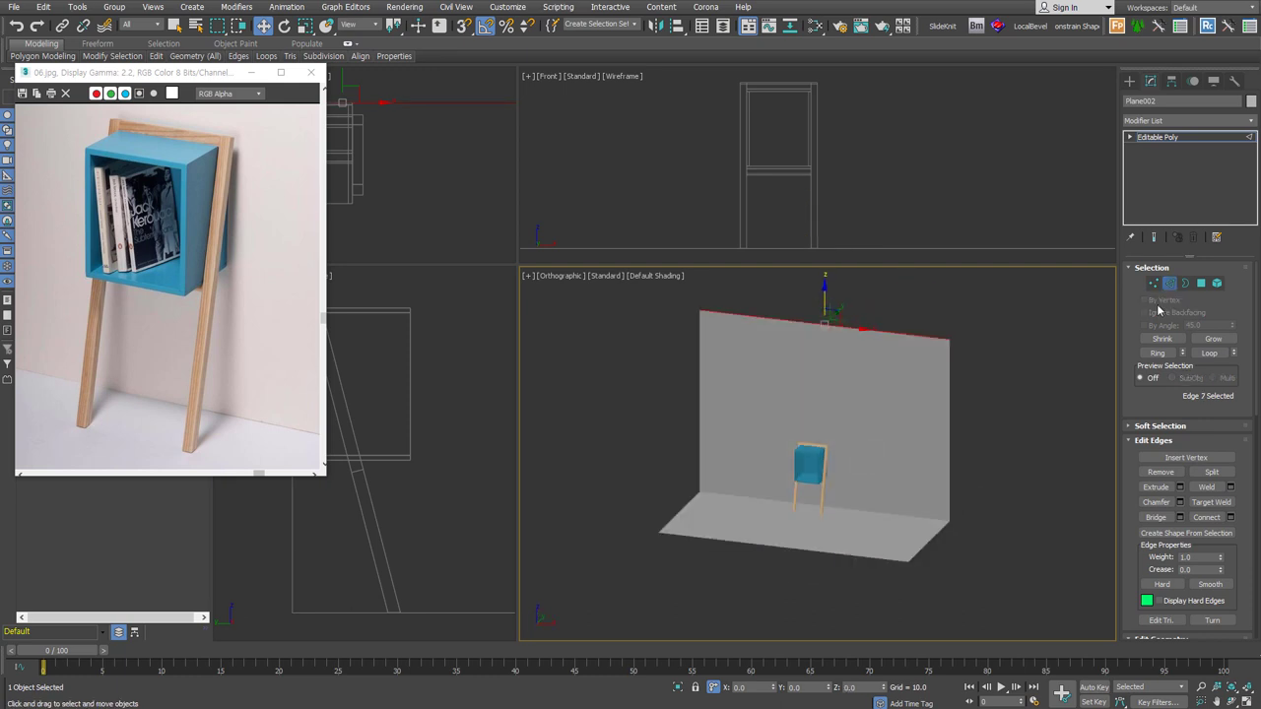
# - Set the render output to Custom 564 × 655, matching the reference photo's pixel size
pyautogui.press('p')
pyautogui.press('z')
pyautogui.scroll(2, 832, 488)
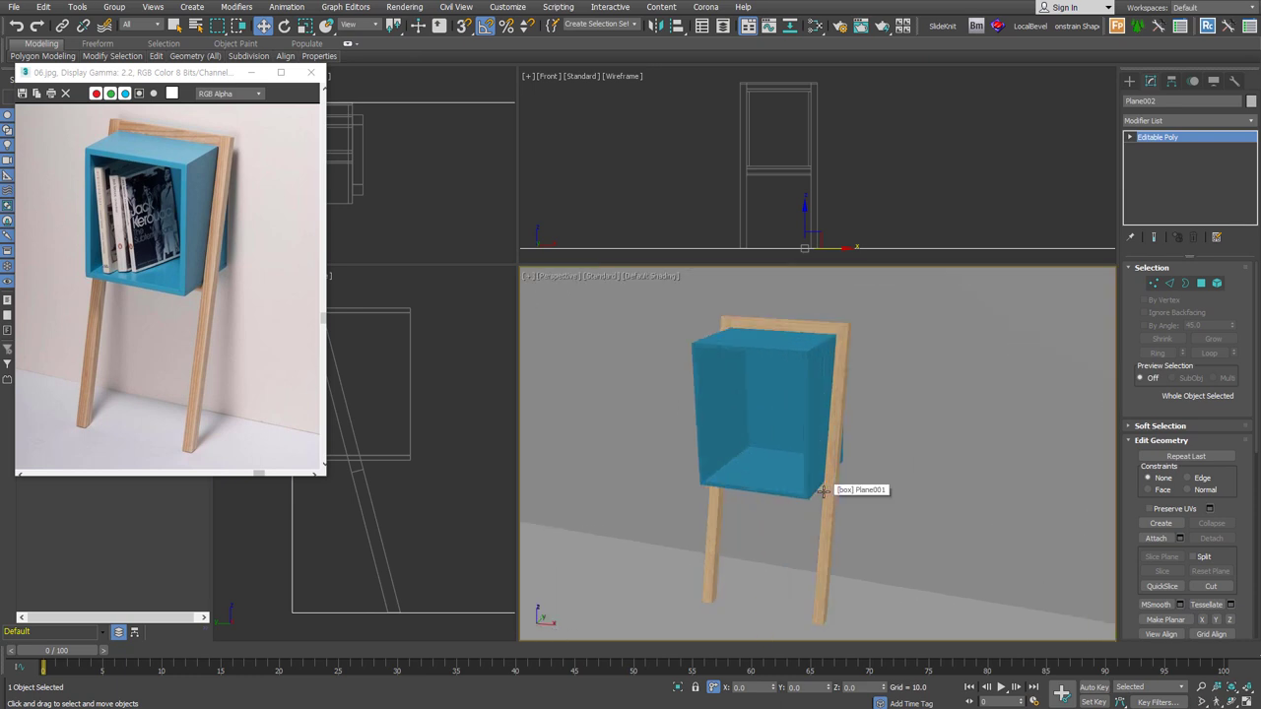
pyautogui.click(839, 27)
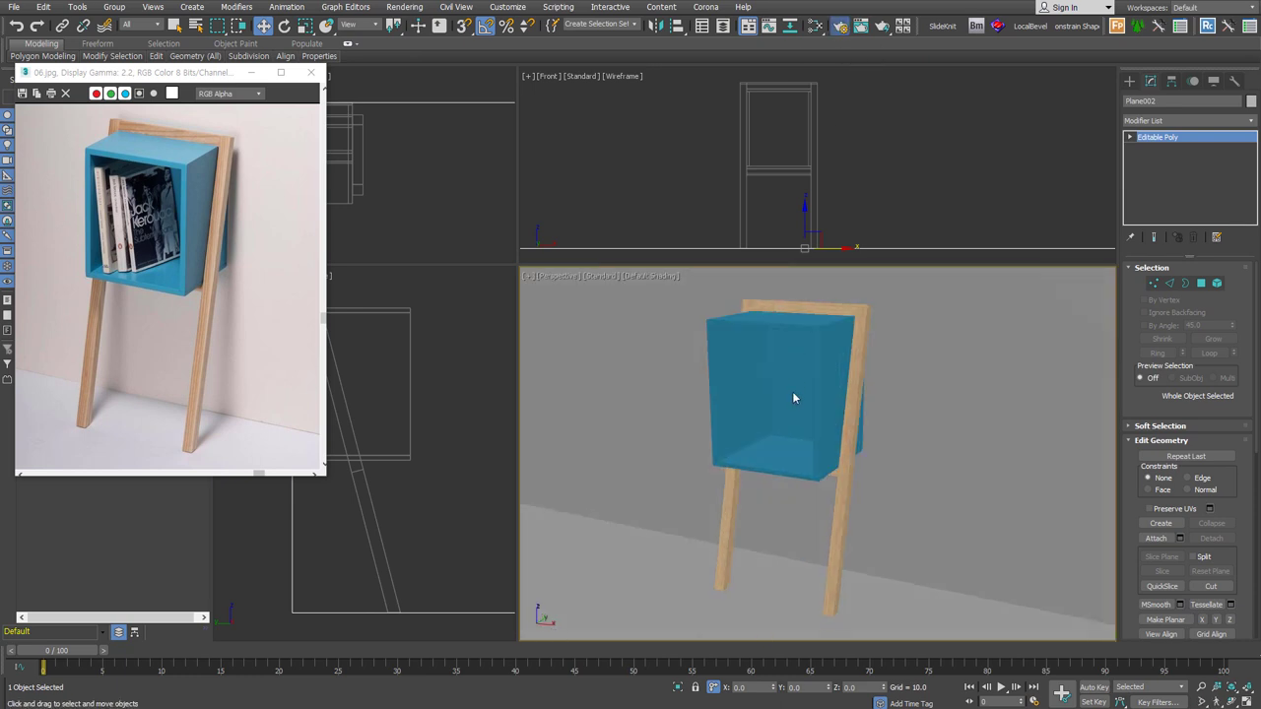
pyautogui.click(237, 475)
pyautogui.click(237, 475)
pyautogui.click(238, 475)
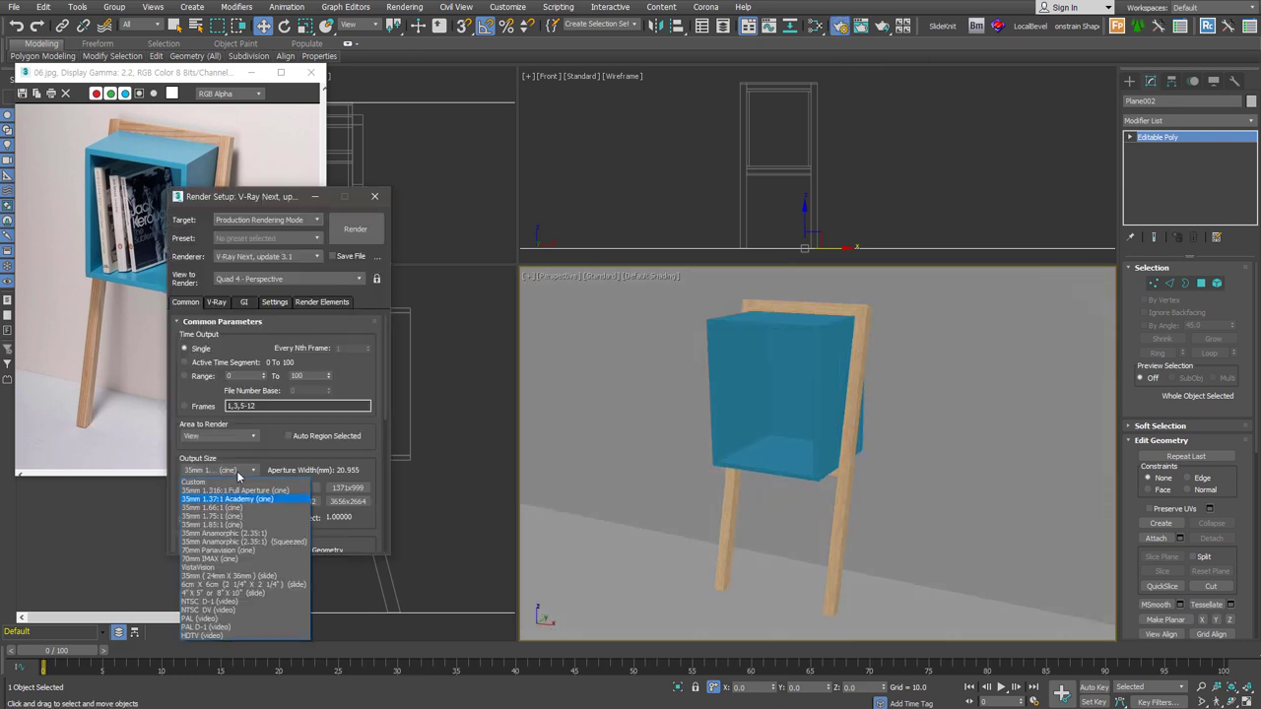
pyautogui.click(226, 482)
pyautogui.moveTo(256, 197); pyautogui.dragTo(439, 128)
pyautogui.rightClick(203, 254)
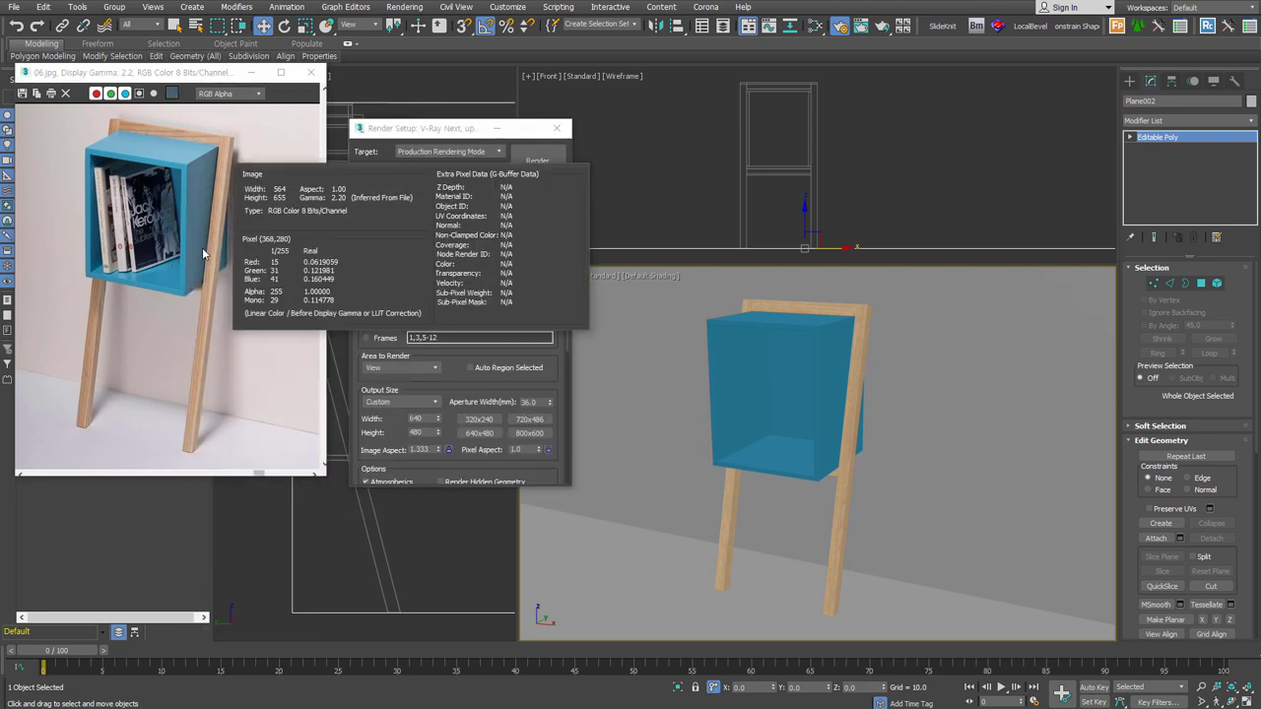
pyautogui.moveTo(203, 254); pyautogui.dragTo(247, 225, button='right')
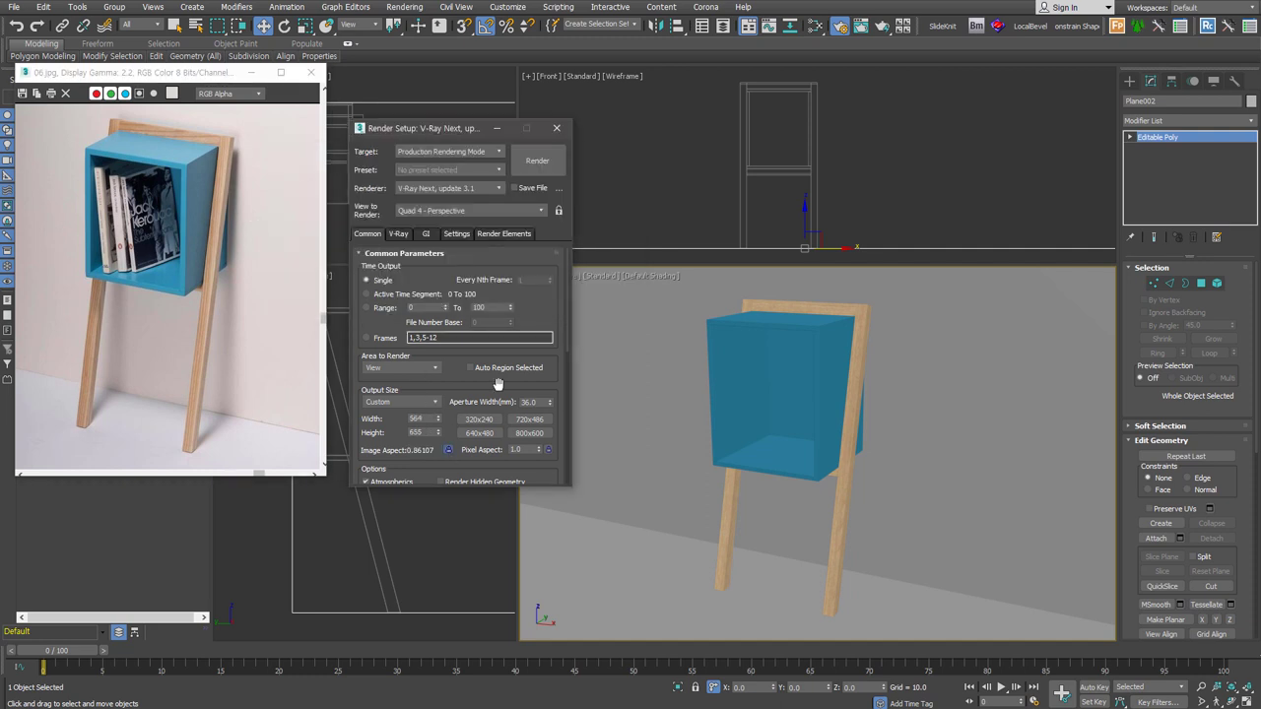
pyautogui.press('F10')
# - Show safe frames and frame the shelf in the Perspective view
pyautogui.hotkey('shift', 'f')
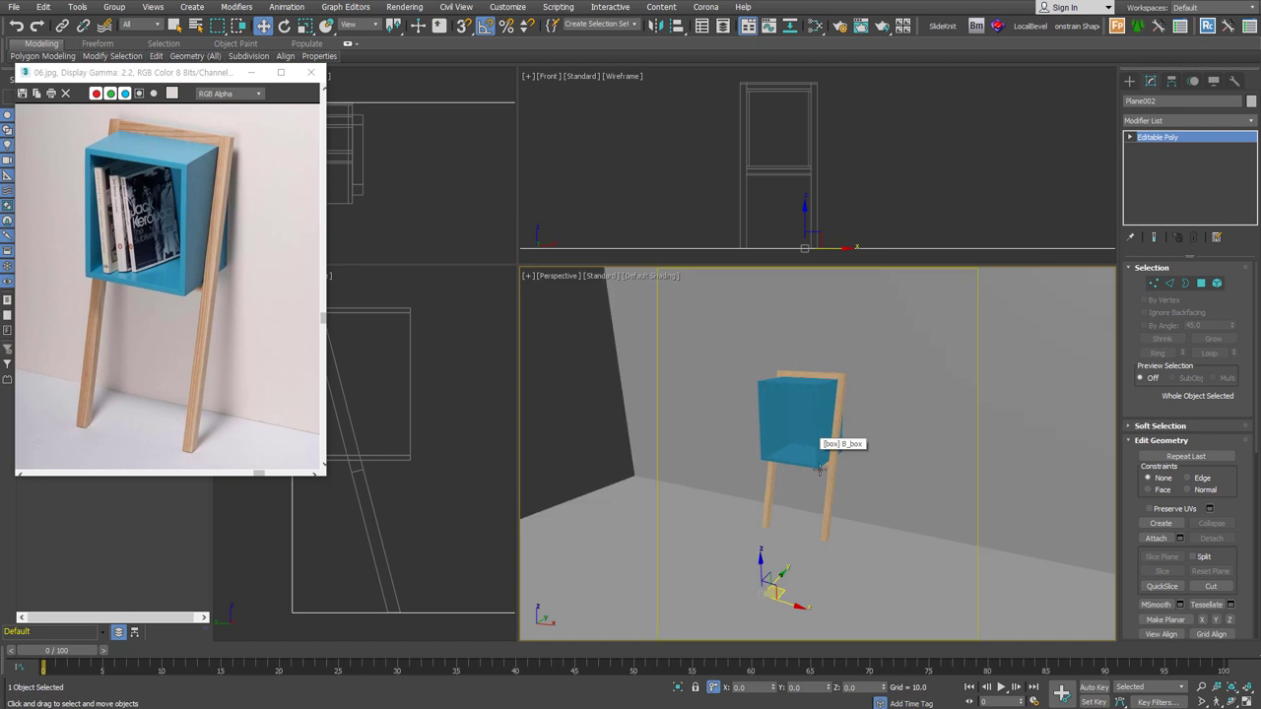
pyautogui.scroll(2, 819, 470)
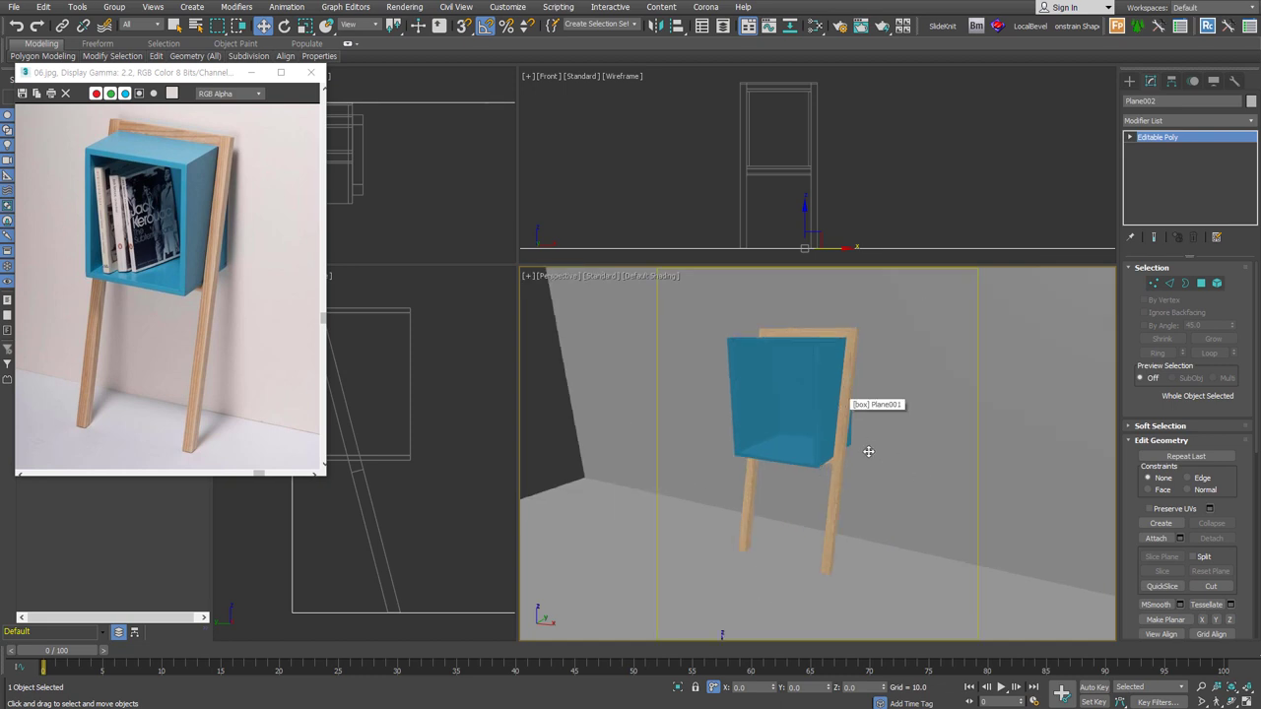
pyautogui.scroll(2, 847, 441)
pyautogui.moveTo(835, 441); pyautogui.dragTo(832, 471, button='middle')
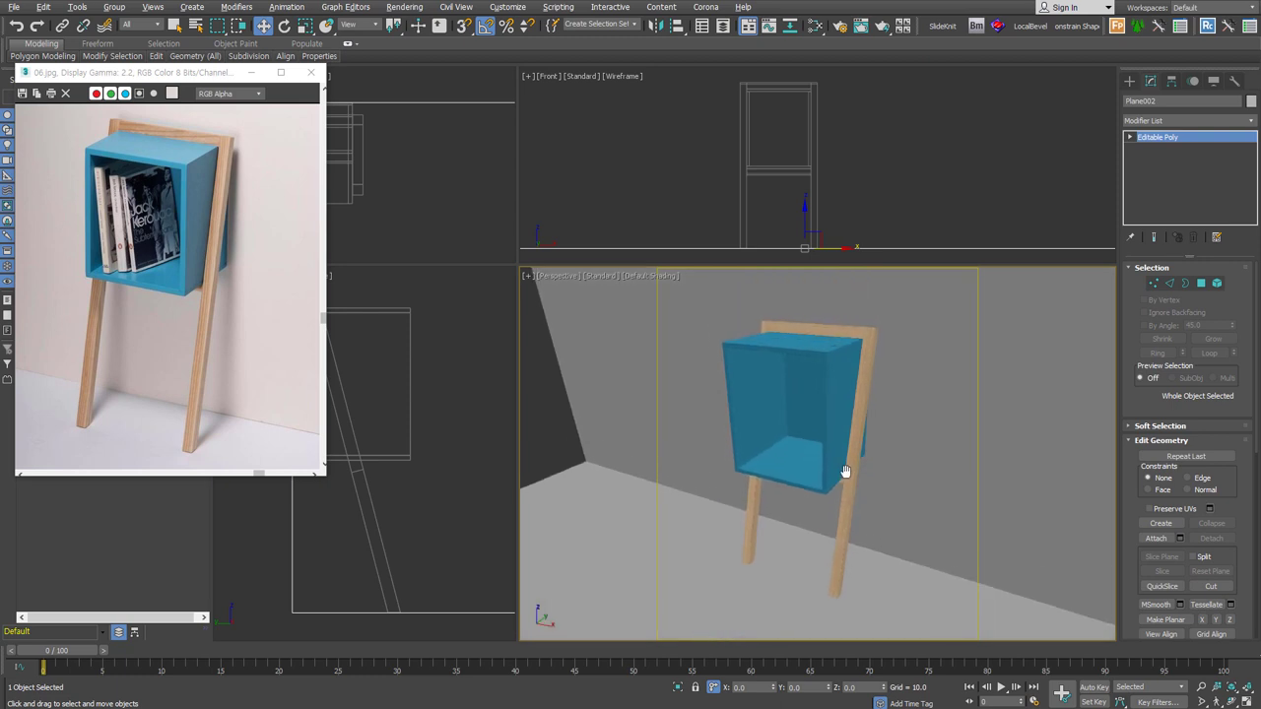
pyautogui.scroll(-2, 832, 471)
pyautogui.press('Up')
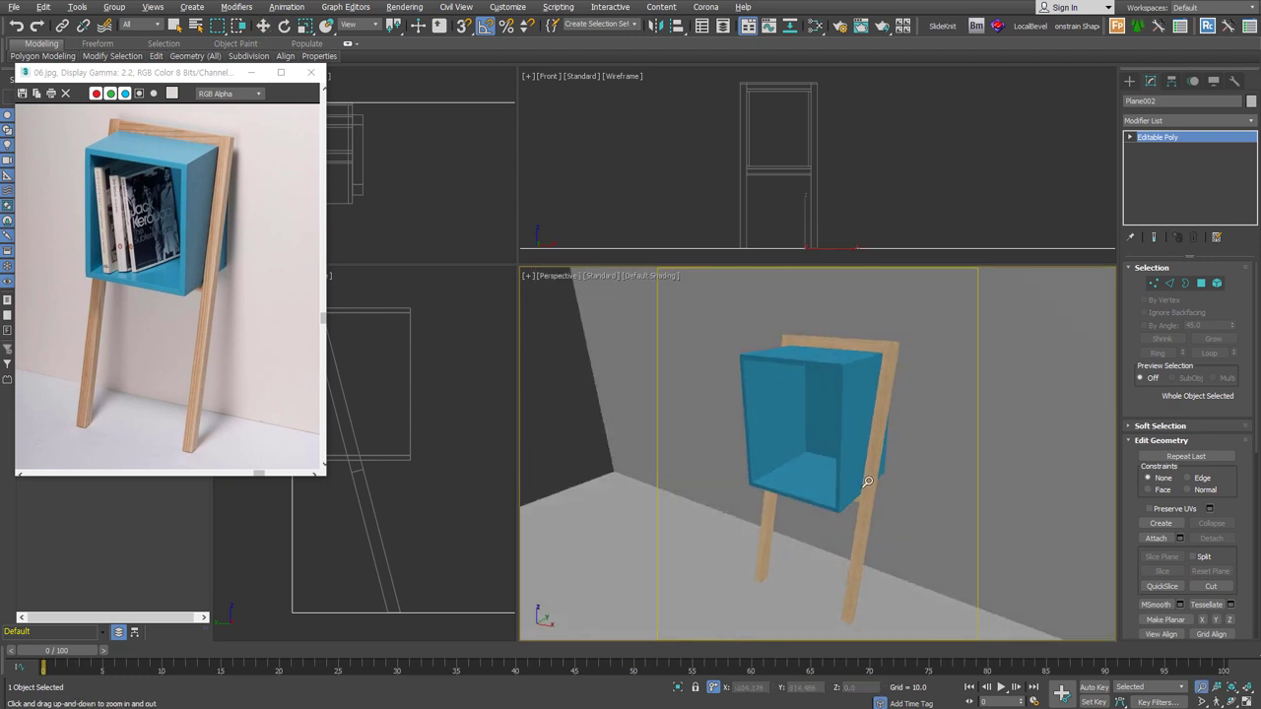
pyautogui.moveTo(837, 471); pyautogui.dragTo(842, 527)
pyautogui.moveTo(842, 528)
pyautogui.mouseDown(button='middle')
pyautogui.moveTo(822, 463)
pyautogui.moveTo(830, 484)
pyautogui.mouseUp(button='middle')
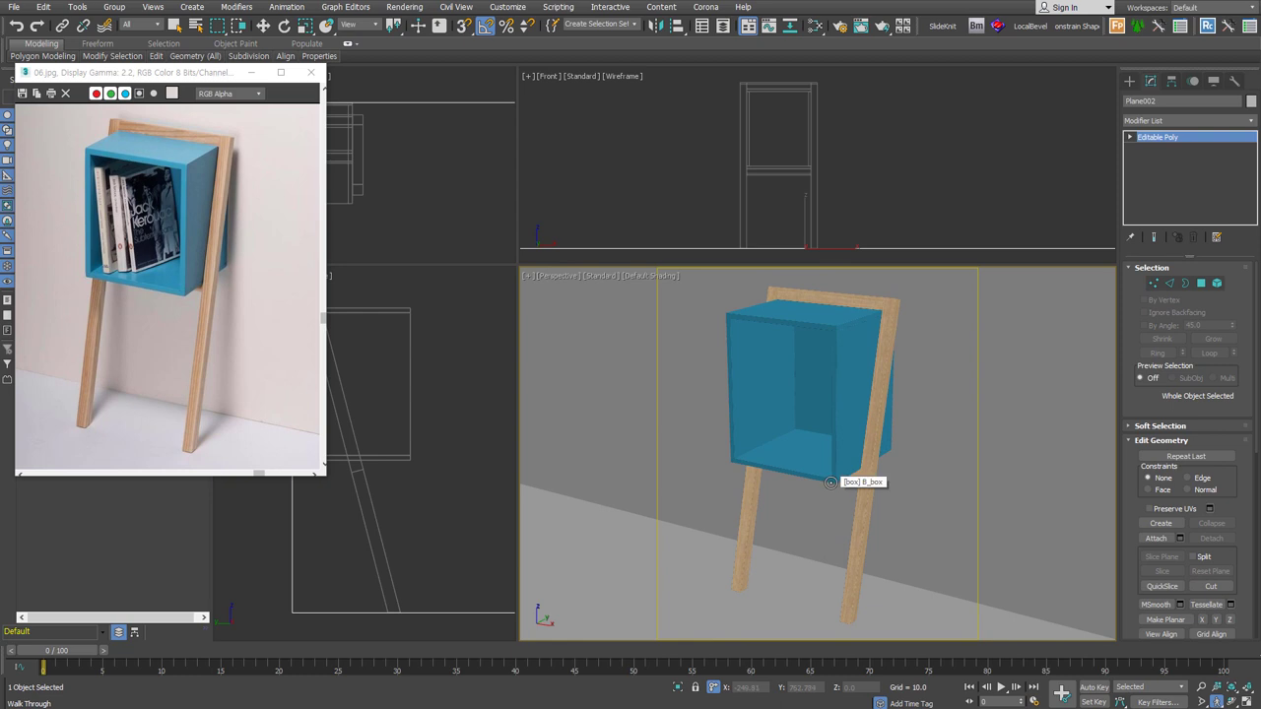
# - Create PhysCamera001 from the current perspective view with Ctrl+C
pyautogui.press('w')
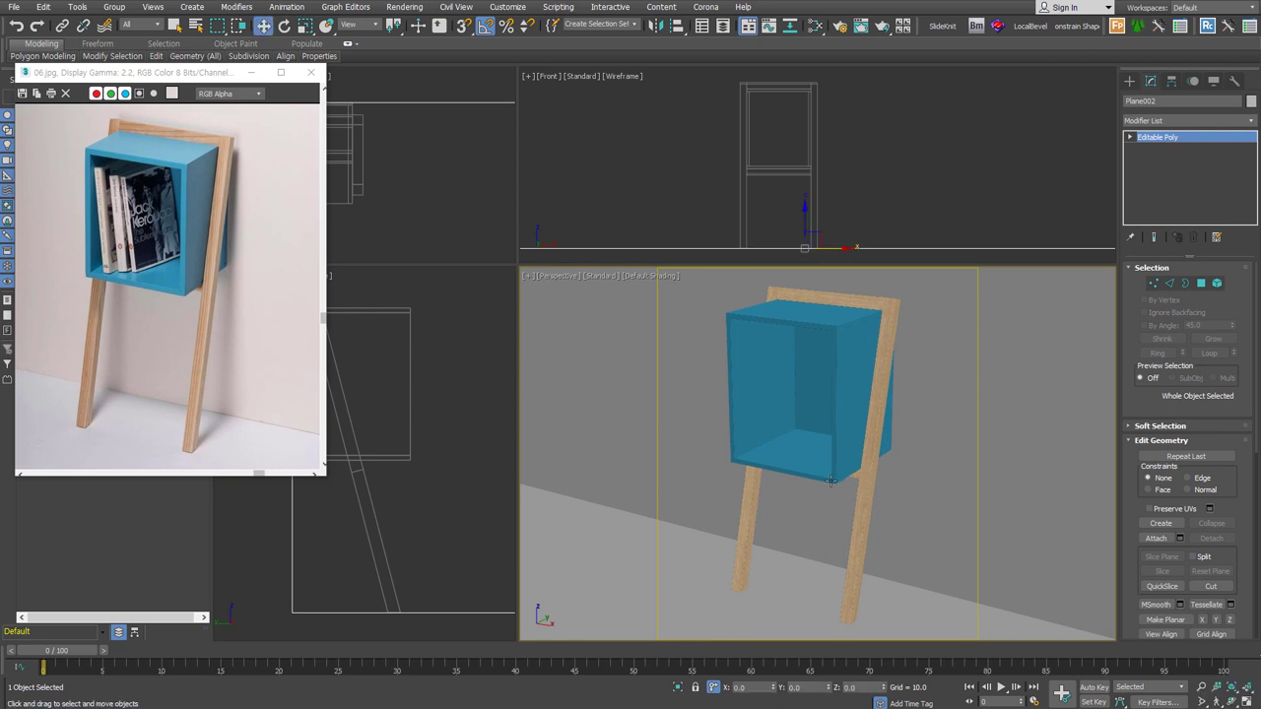
pyautogui.hotkey('ctrl', 'c')
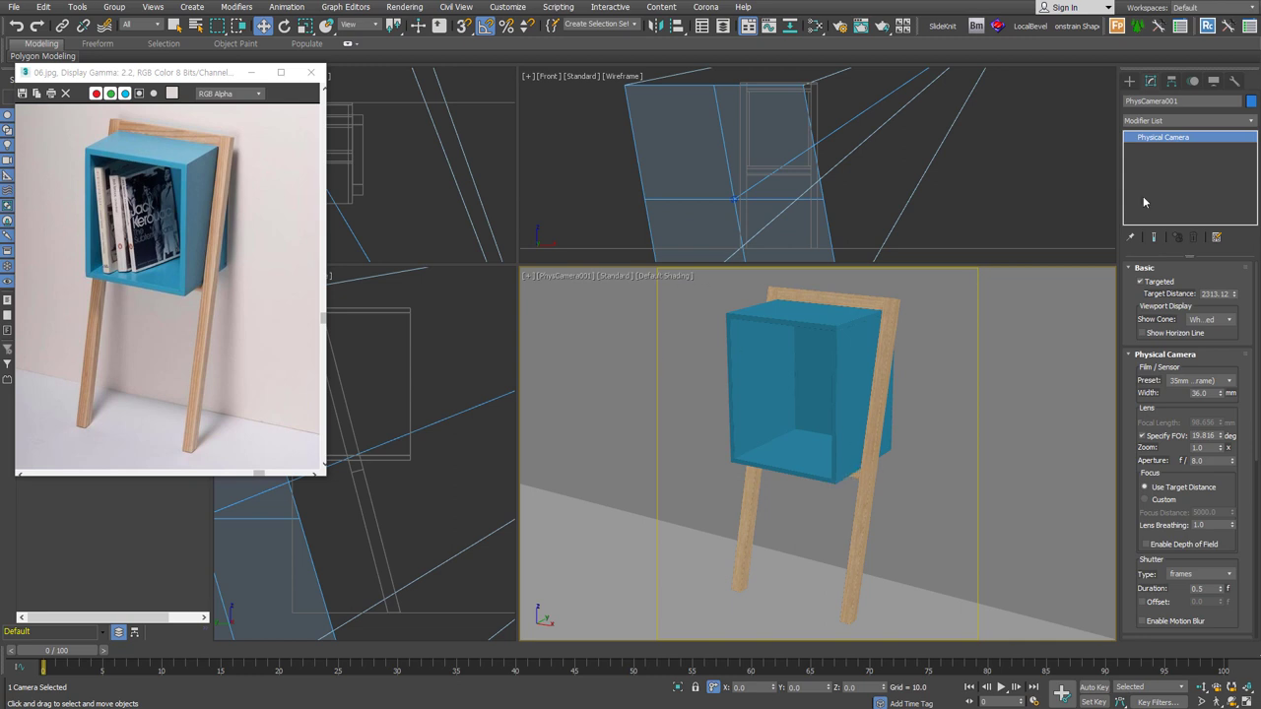
# - Set the camera's shutter type to 1/seconds with a duration of 50
pyautogui.scroll(-2, 1172, 458)
pyautogui.scroll(-3, 1202, 448)
pyautogui.click(1228, 440)
pyautogui.click(1183, 455)
pyautogui.doubleClick(1210, 452)
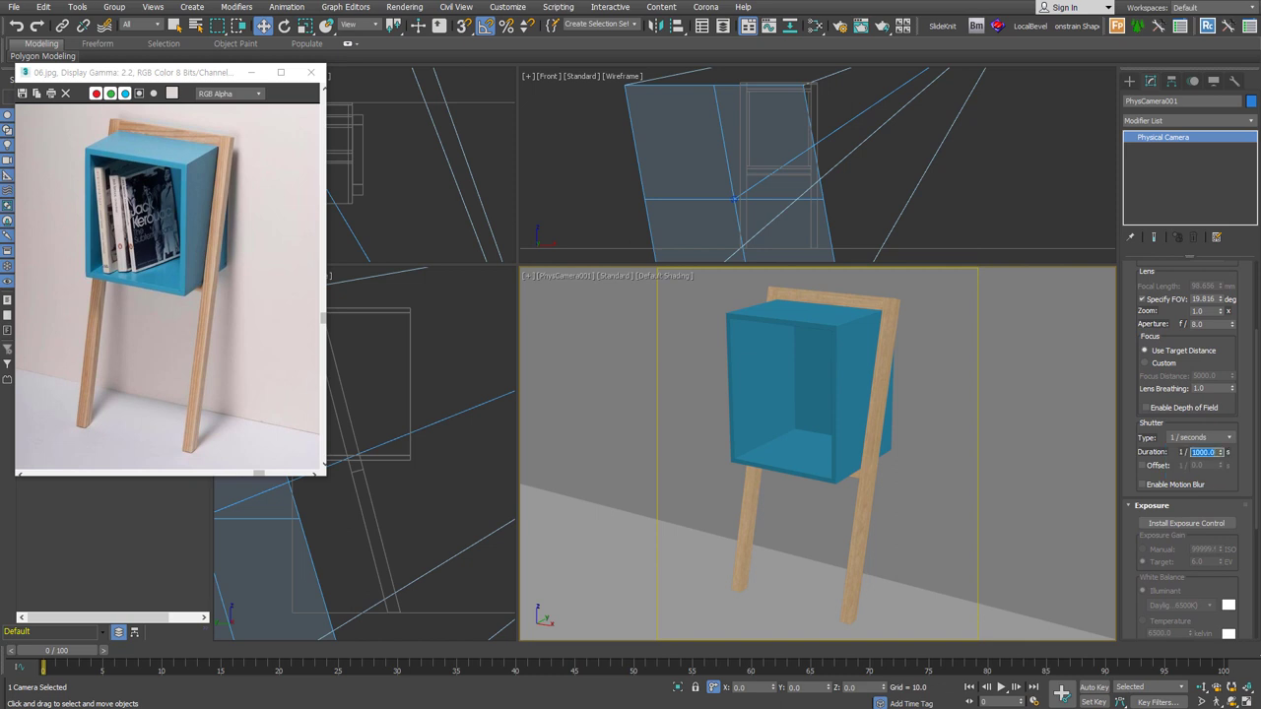
pyautogui.write('50')
pyautogui.press('Return')
# - Install exposure control, use manual ISO 100 and a custom white balance
pyautogui.moveTo(1220, 488); pyautogui.dragTo(1222, 404)
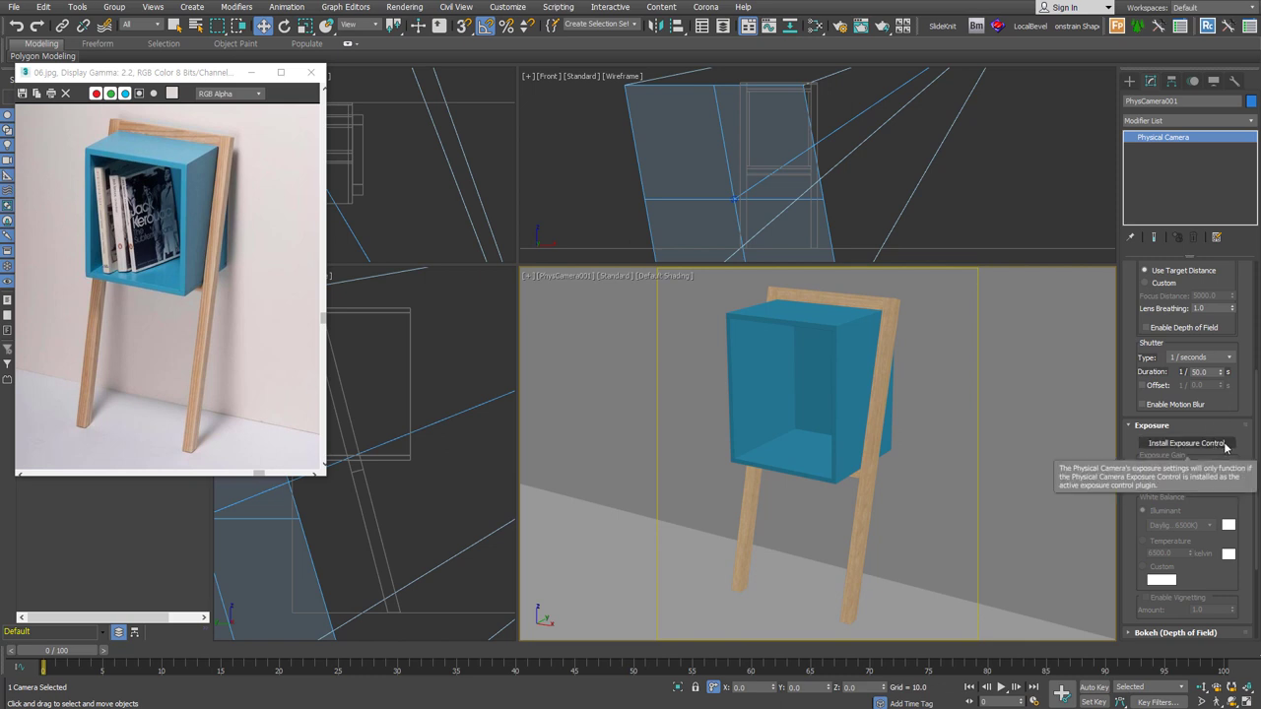
pyautogui.click(1216, 446)
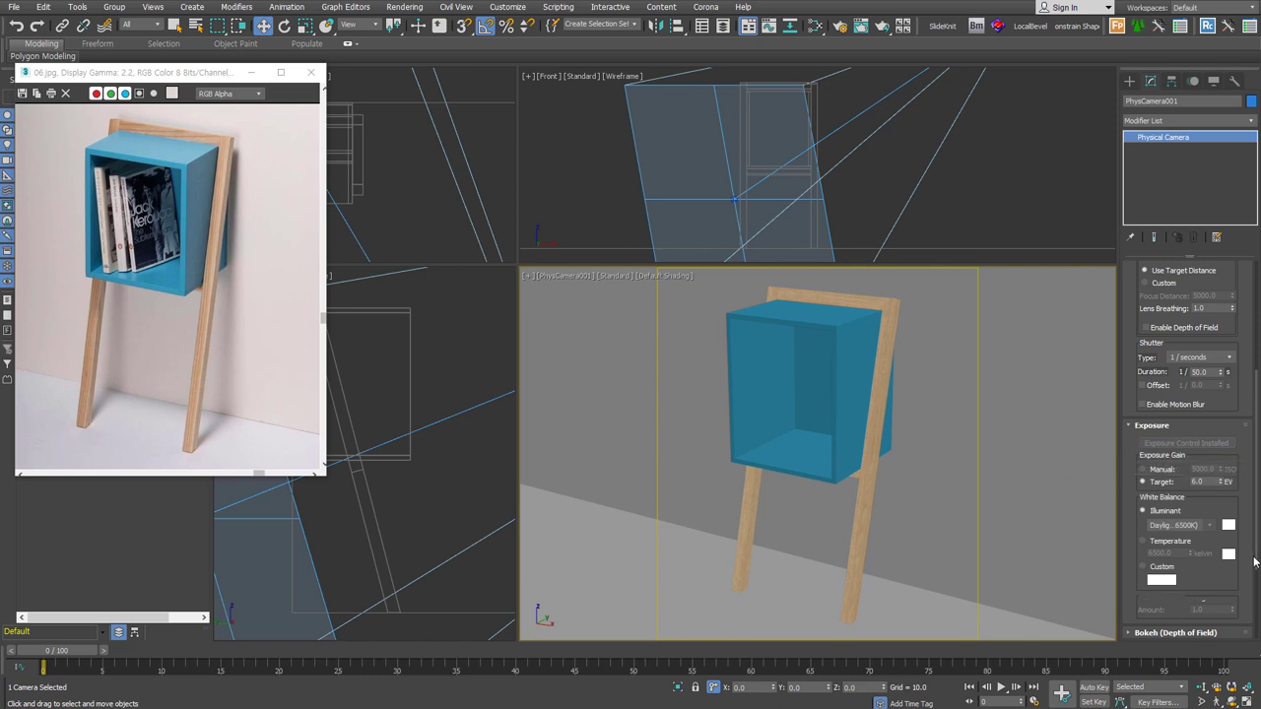
pyautogui.click(1202, 469)
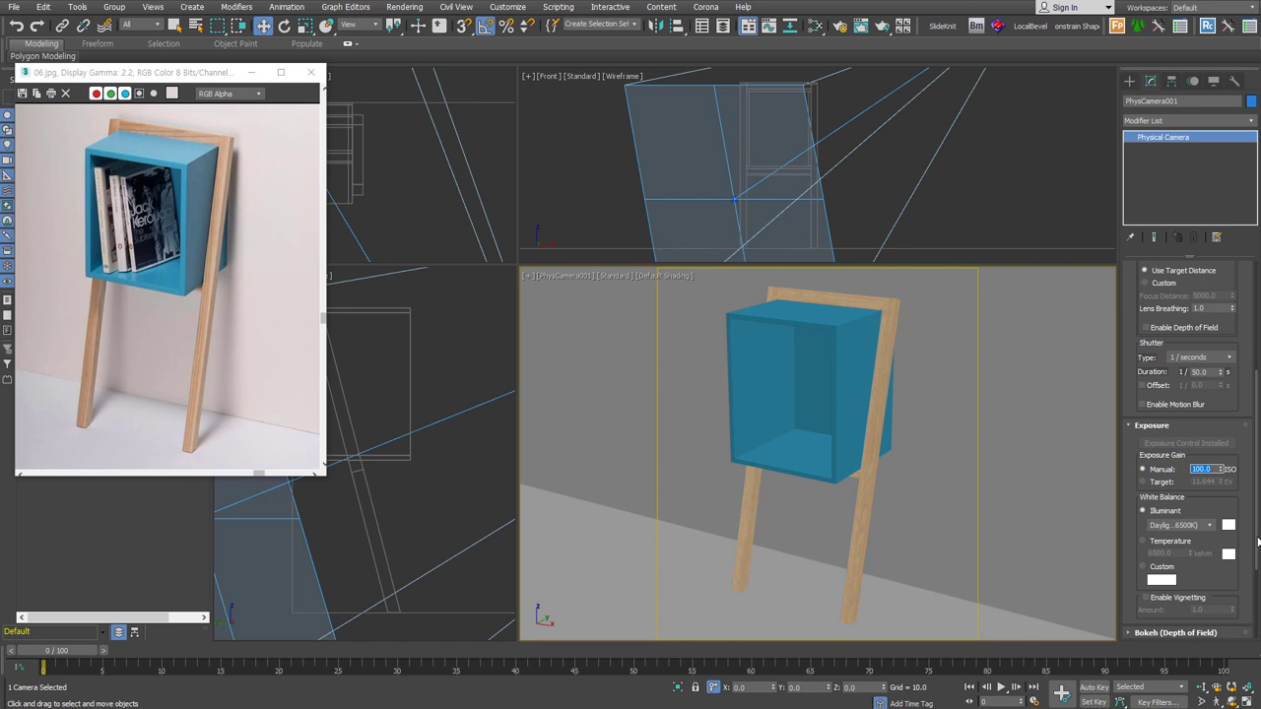
pyautogui.click(1160, 569)
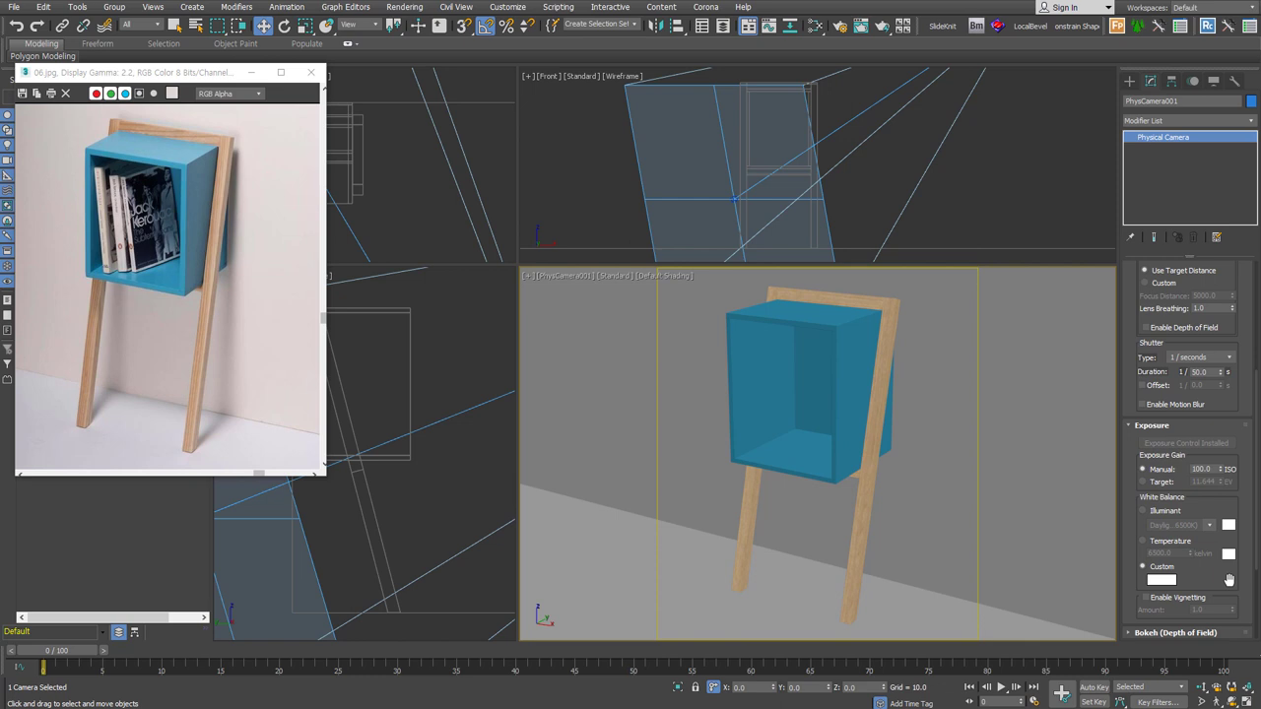
pyautogui.click(1032, 210)
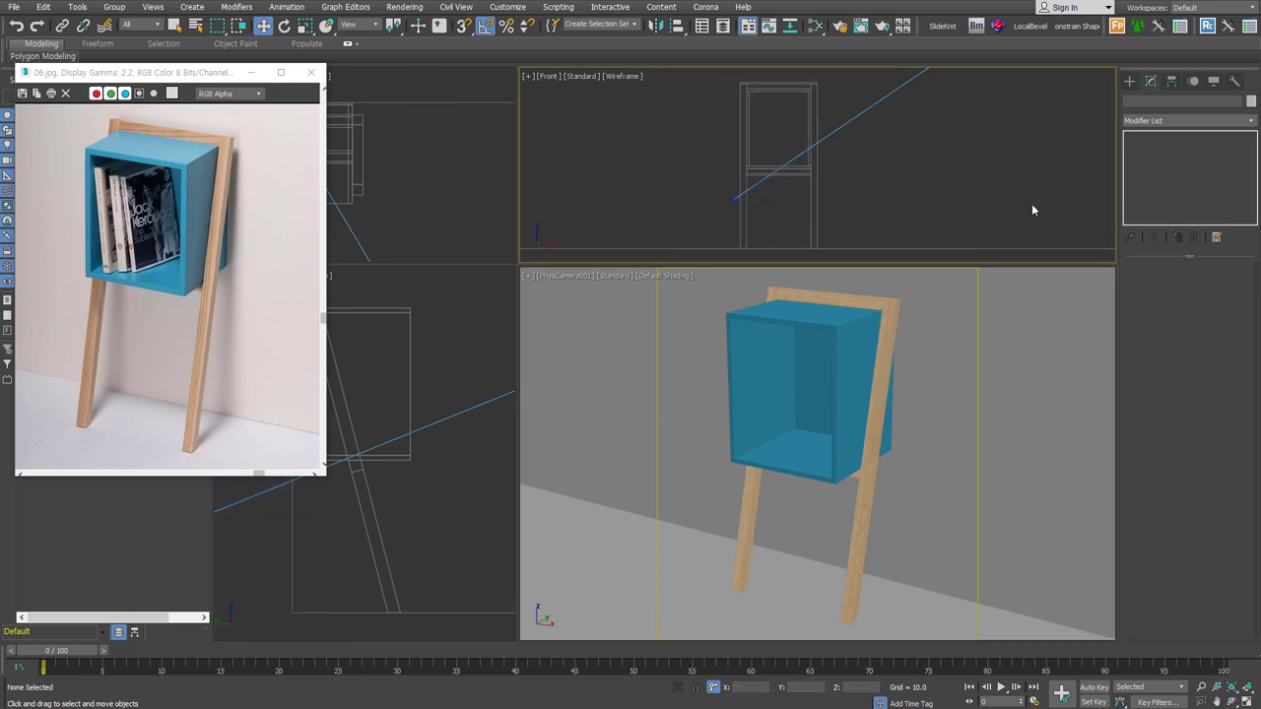
# - Draw a VRayLight plane light above the shelf
pyautogui.click(1130, 81)
pyautogui.click(1159, 99)
pyautogui.click(1183, 117)
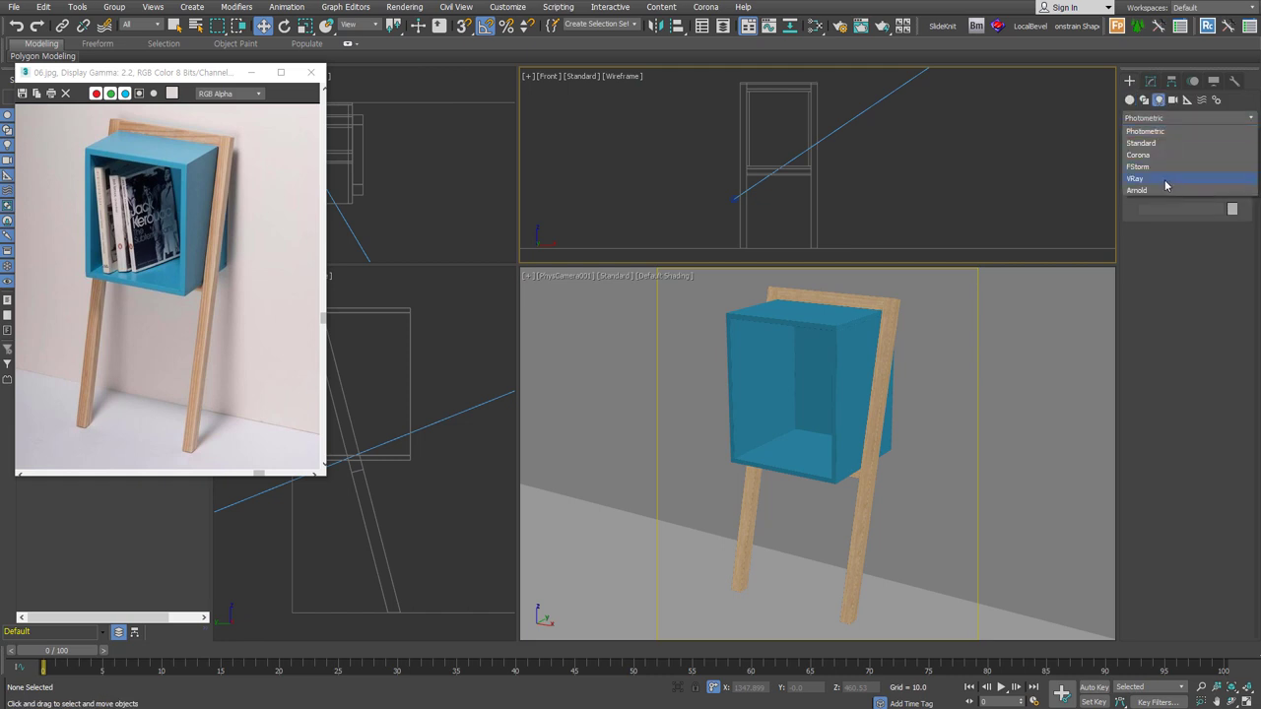
pyautogui.click(1165, 183)
pyautogui.click(1168, 162)
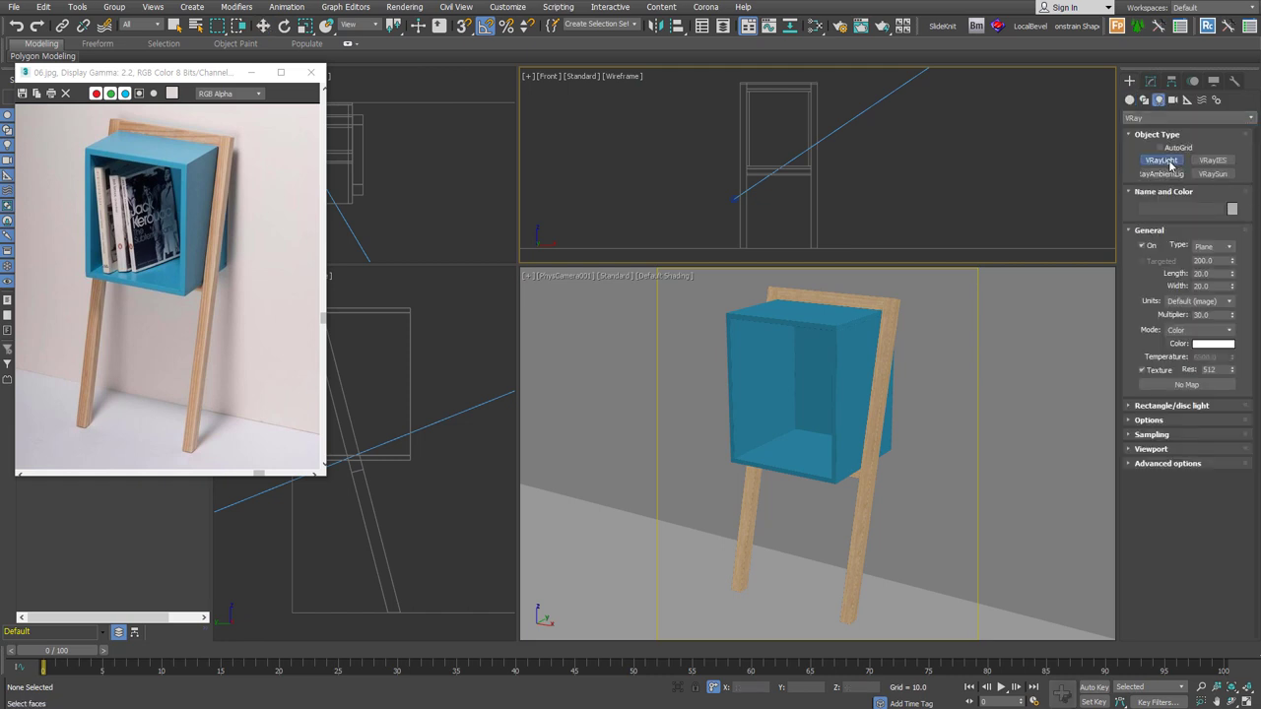
pyautogui.scroll(-3, 806, 179)
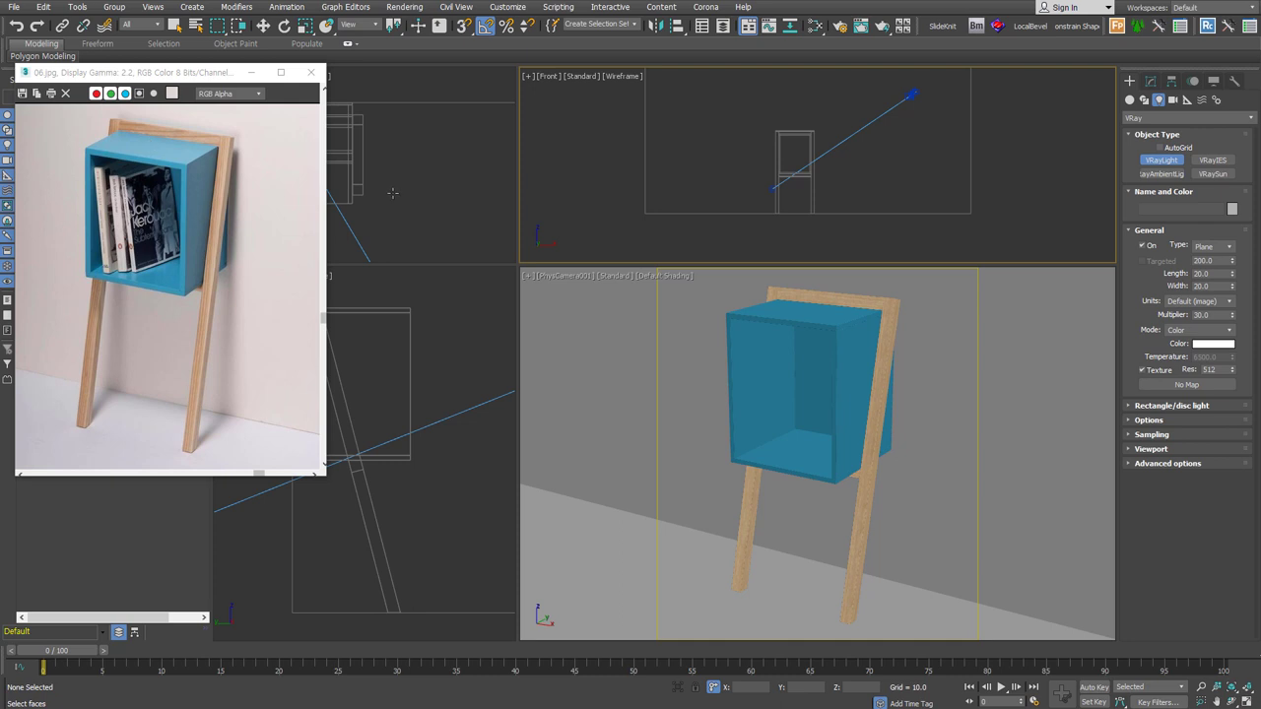
pyautogui.scroll(-2, 739, 157)
pyautogui.moveTo(719, 83)
pyautogui.mouseDown()
pyautogui.moveTo(807, 125)
pyautogui.moveTo(802, 135)
pyautogui.mouseUp()
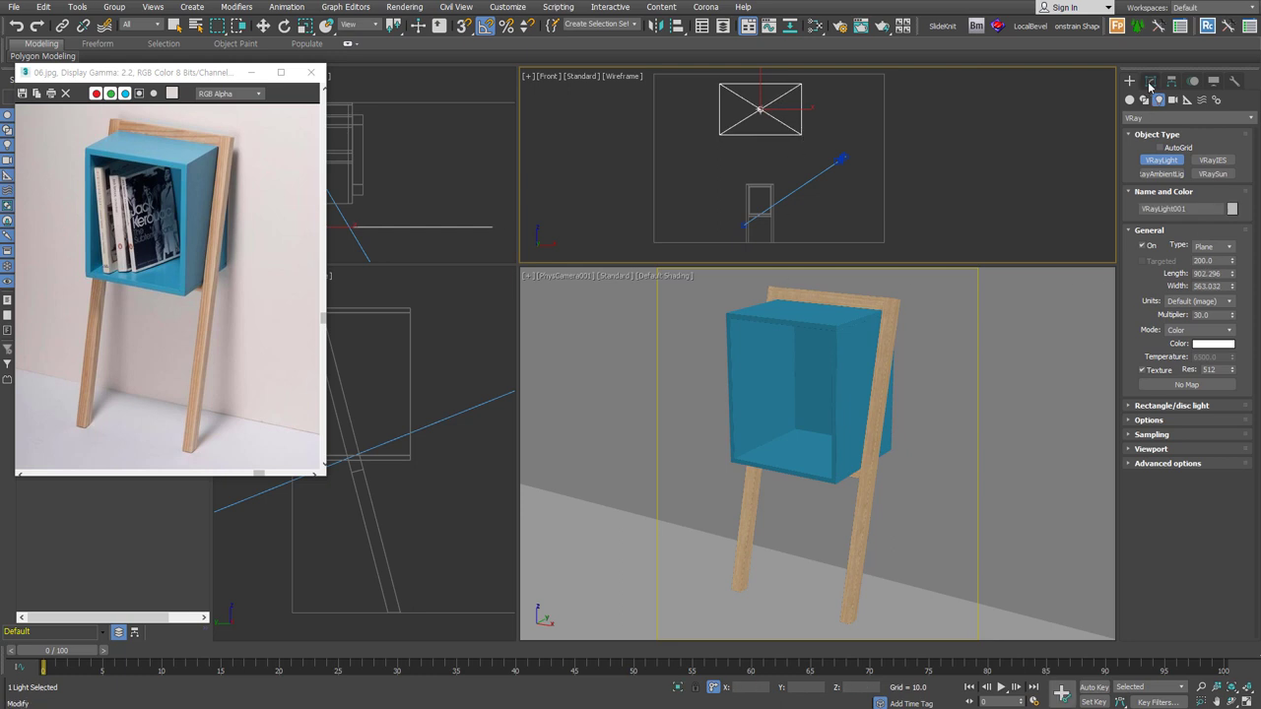
# - Make the plane light targeted and move it further right
pyautogui.click(1150, 83)
pyautogui.click(1155, 301)
pyautogui.keyDown('alt'); pyautogui.moveTo(767, 166); pyautogui.dragTo(765, 106, button='middle'); pyautogui.keyUp('alt')
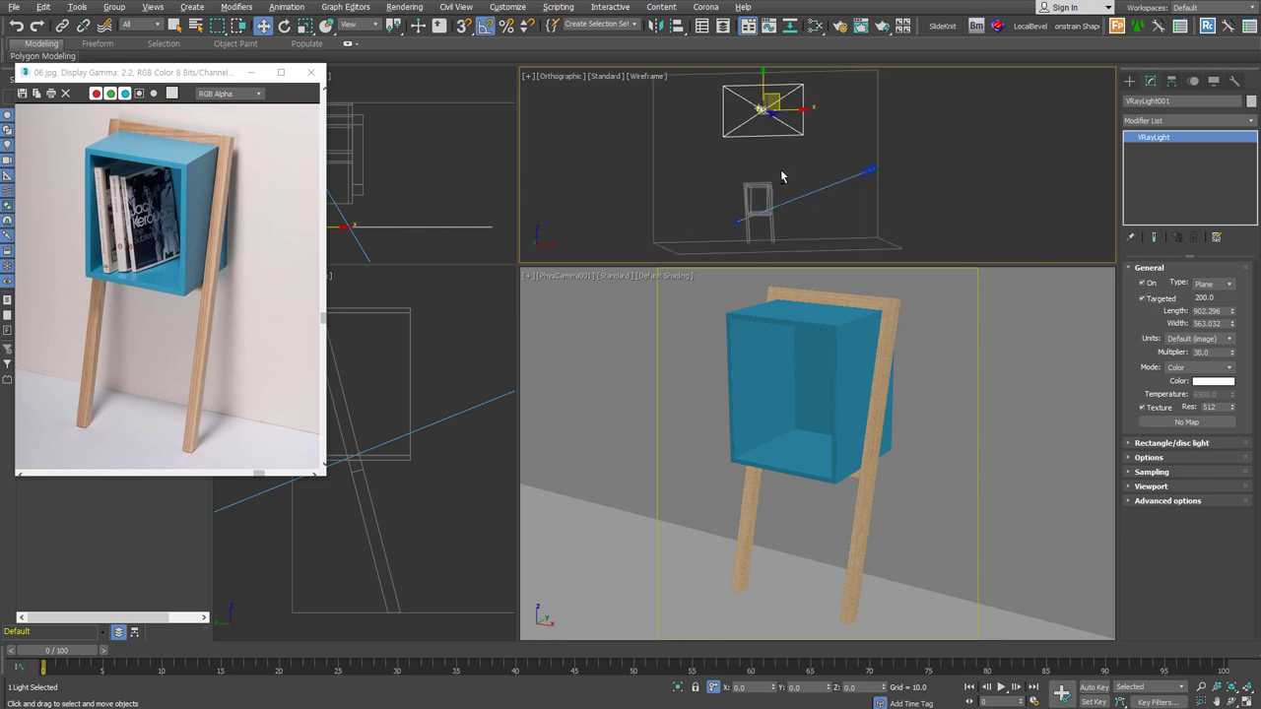
pyautogui.moveTo(764, 107); pyautogui.dragTo(836, 108)
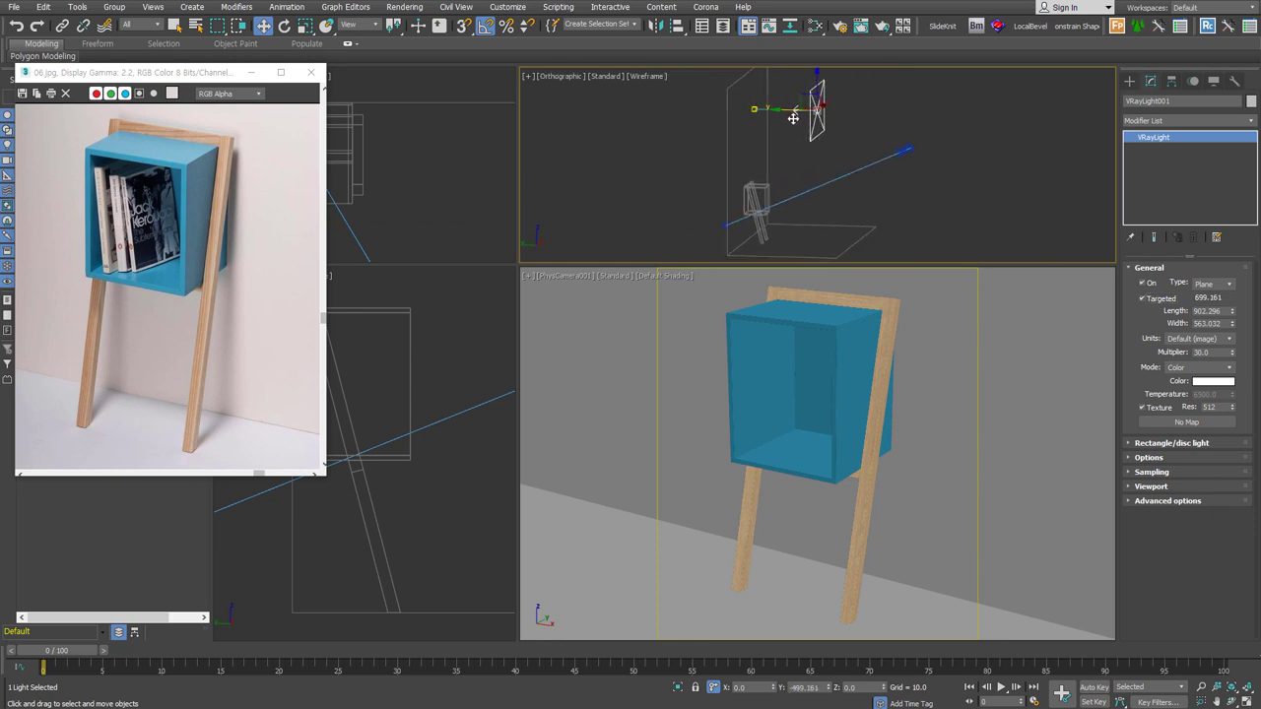
pyautogui.click(793, 143)
# - Move the light's target down onto the shelf and shift the light farther away
pyautogui.click(754, 109)
pyautogui.moveTo(753, 109); pyautogui.dragTo(751, 221)
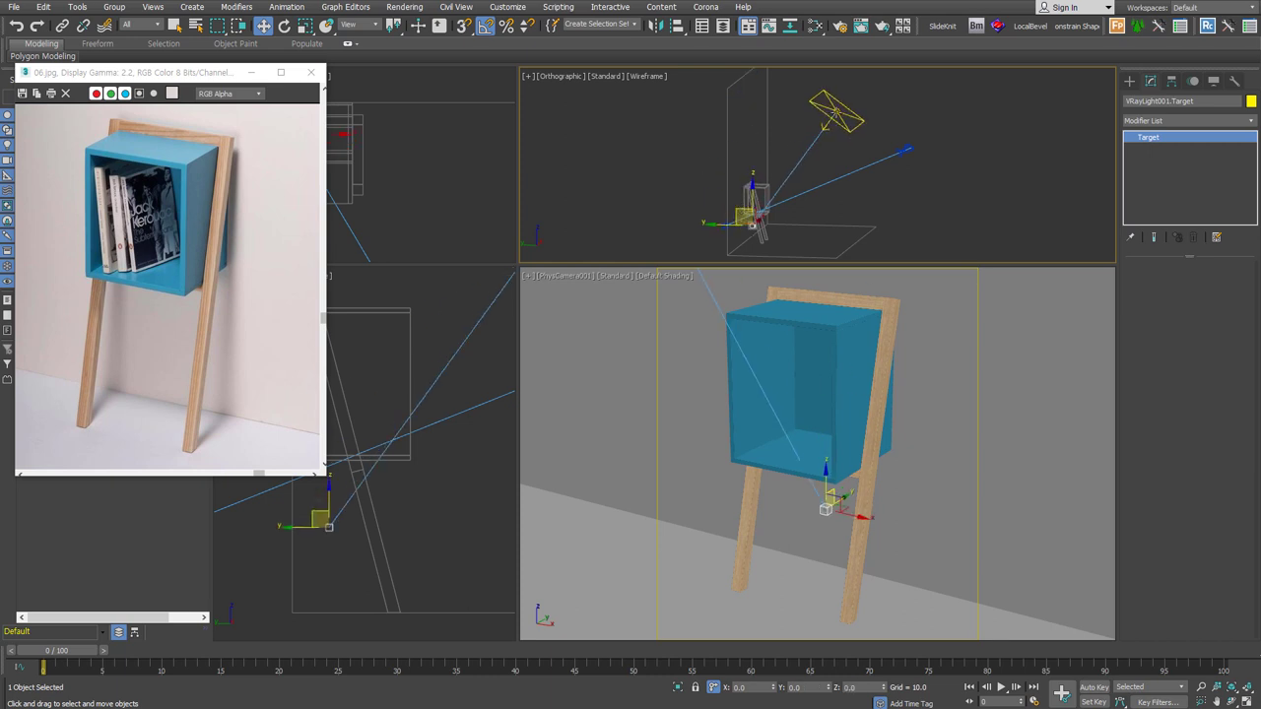
pyautogui.click(828, 99)
pyautogui.moveTo(827, 93); pyautogui.dragTo(854, 114)
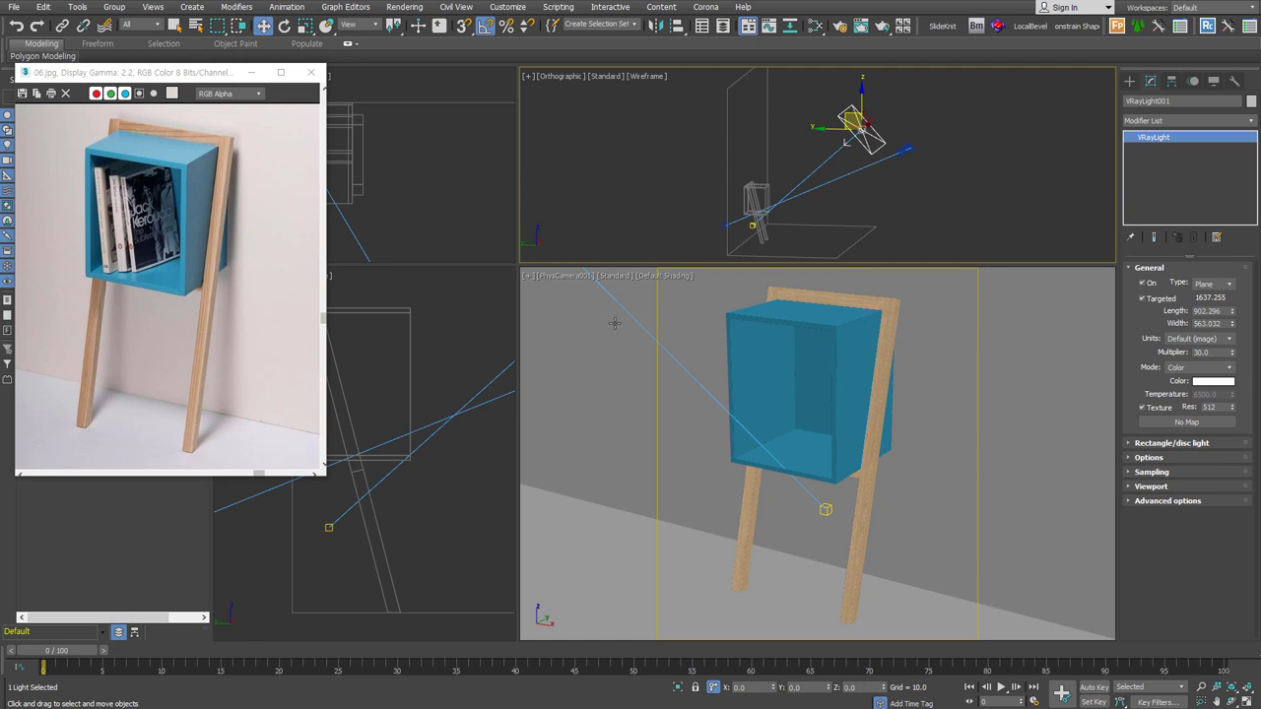
pyautogui.middleClick(955, 526)
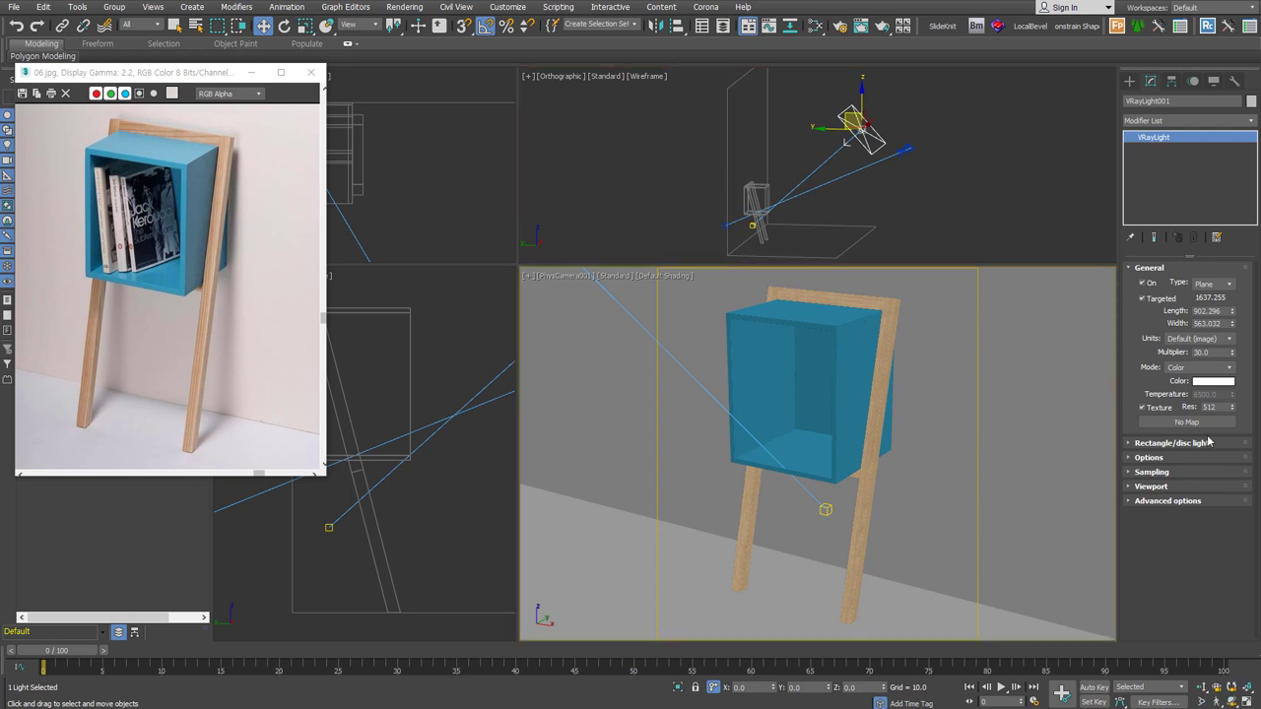
# - Switch the VRayLight units to Radiant power (W), then open Render Setup with F10
pyautogui.click(1227, 340)
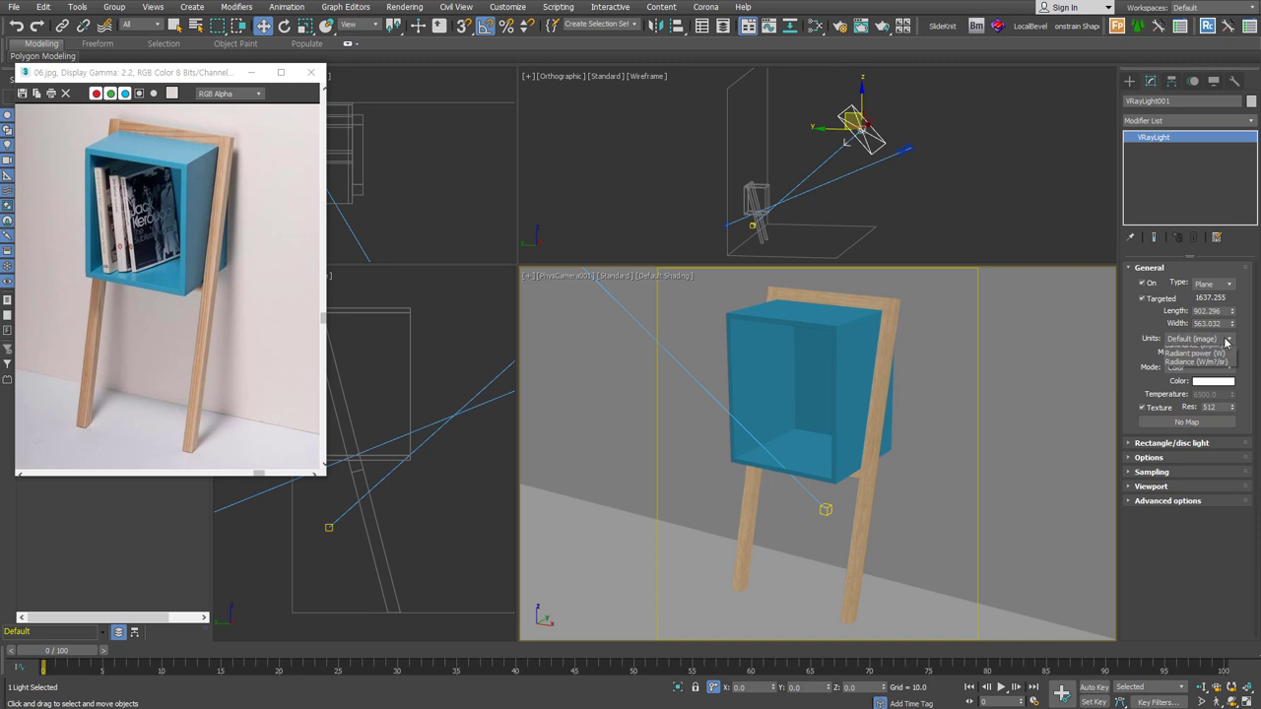
pyautogui.click(1221, 377)
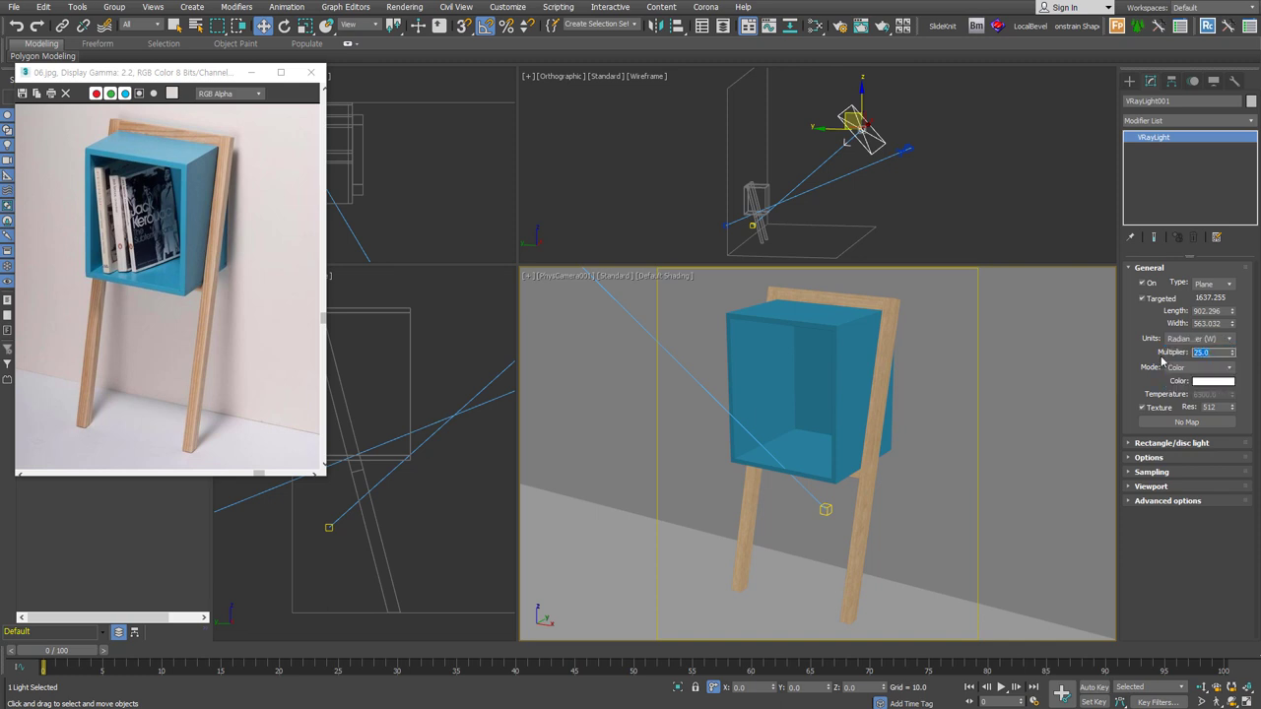
pyautogui.press('F10')
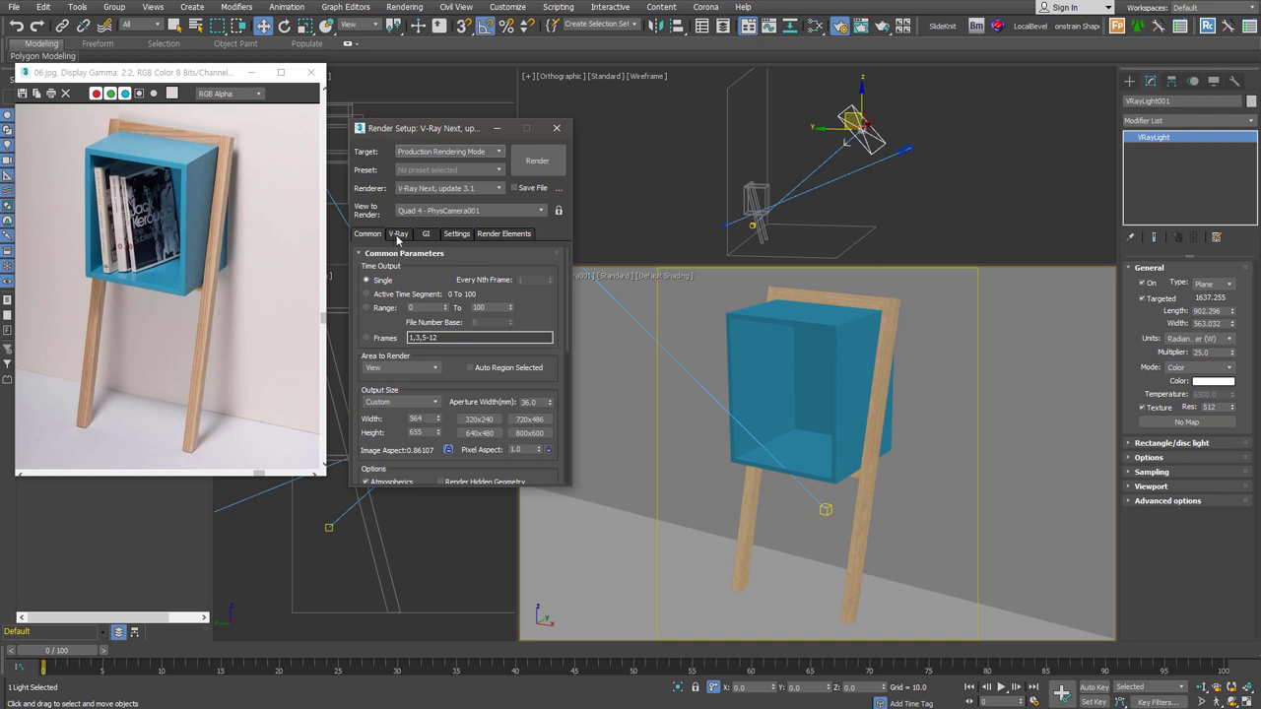
# - Inspect the V-Ray image filter and Exponential colour mapping, then go to the GI settings
pyautogui.click(398, 236)
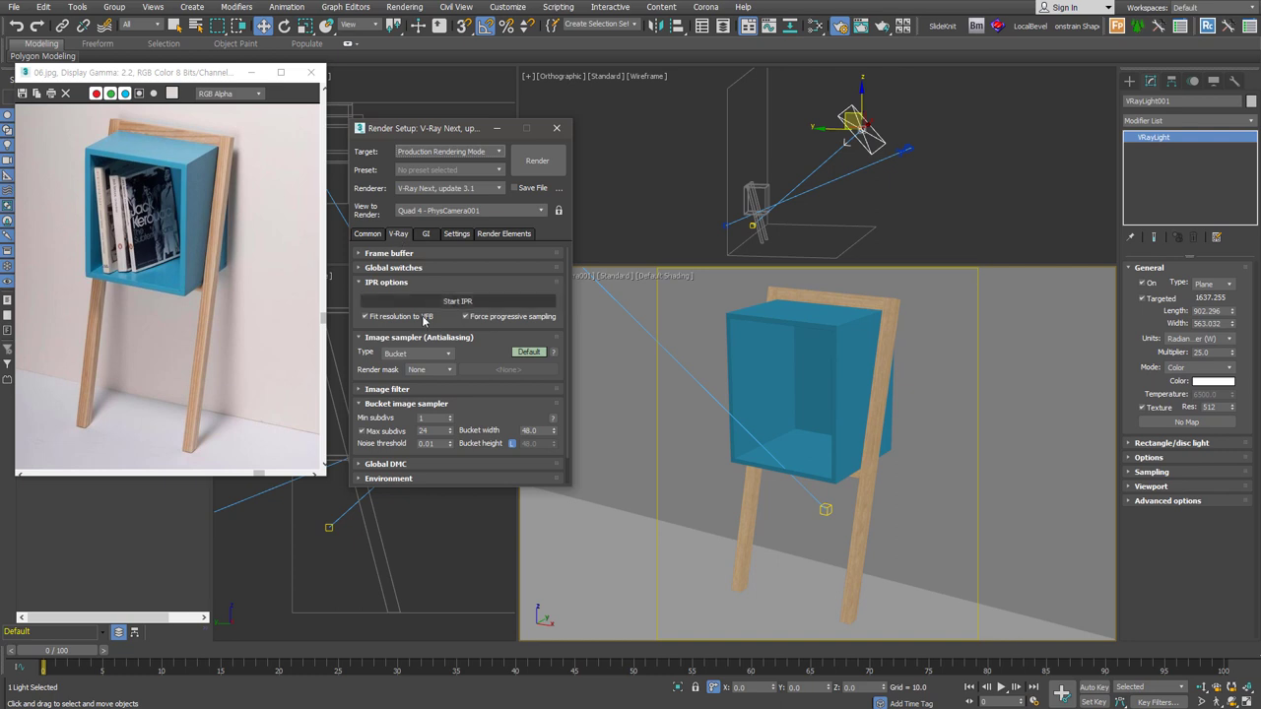
pyautogui.scroll(-1, 491, 342)
pyautogui.moveTo(491, 342); pyautogui.dragTo(504, 313)
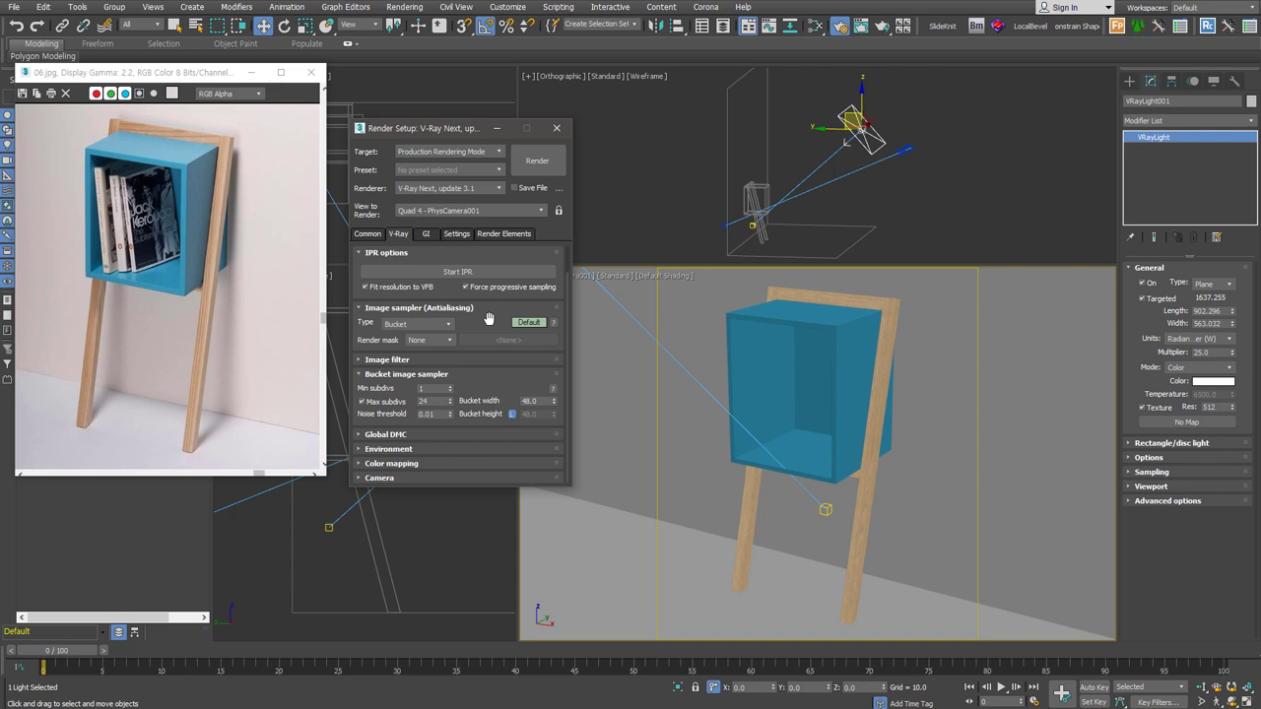
pyautogui.click(473, 359)
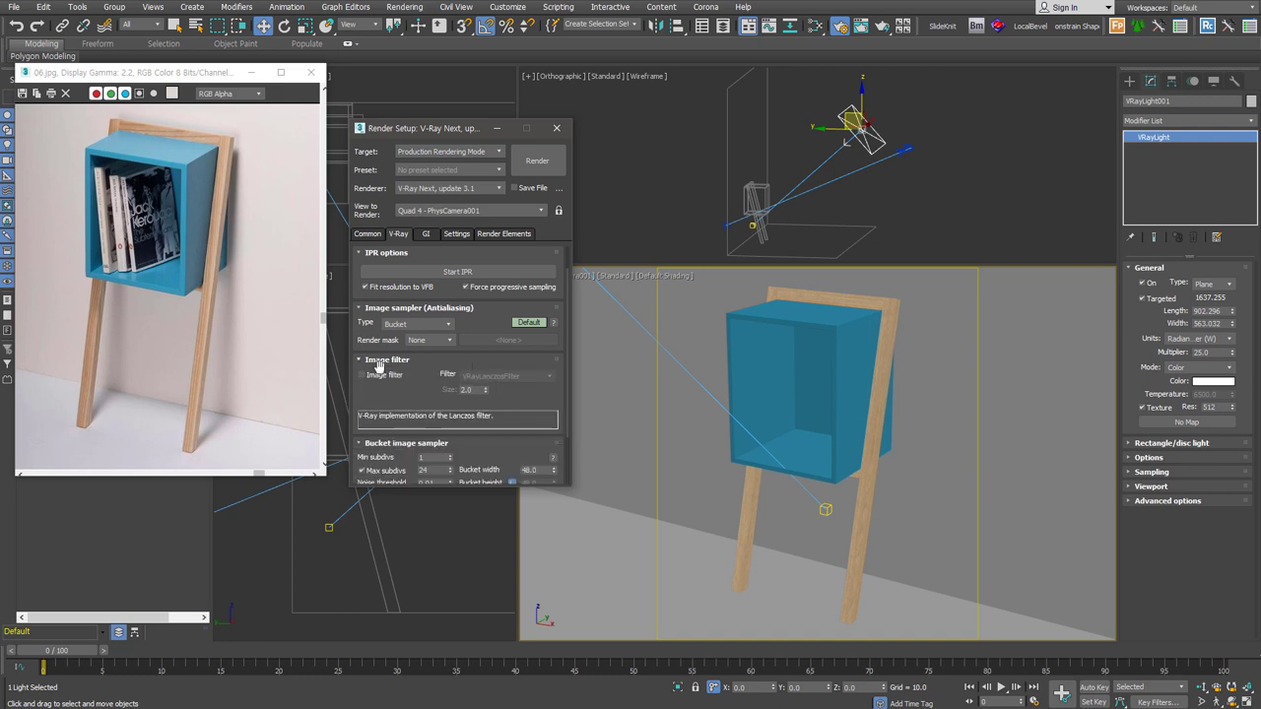
pyautogui.moveTo(387, 397); pyautogui.dragTo(422, 298)
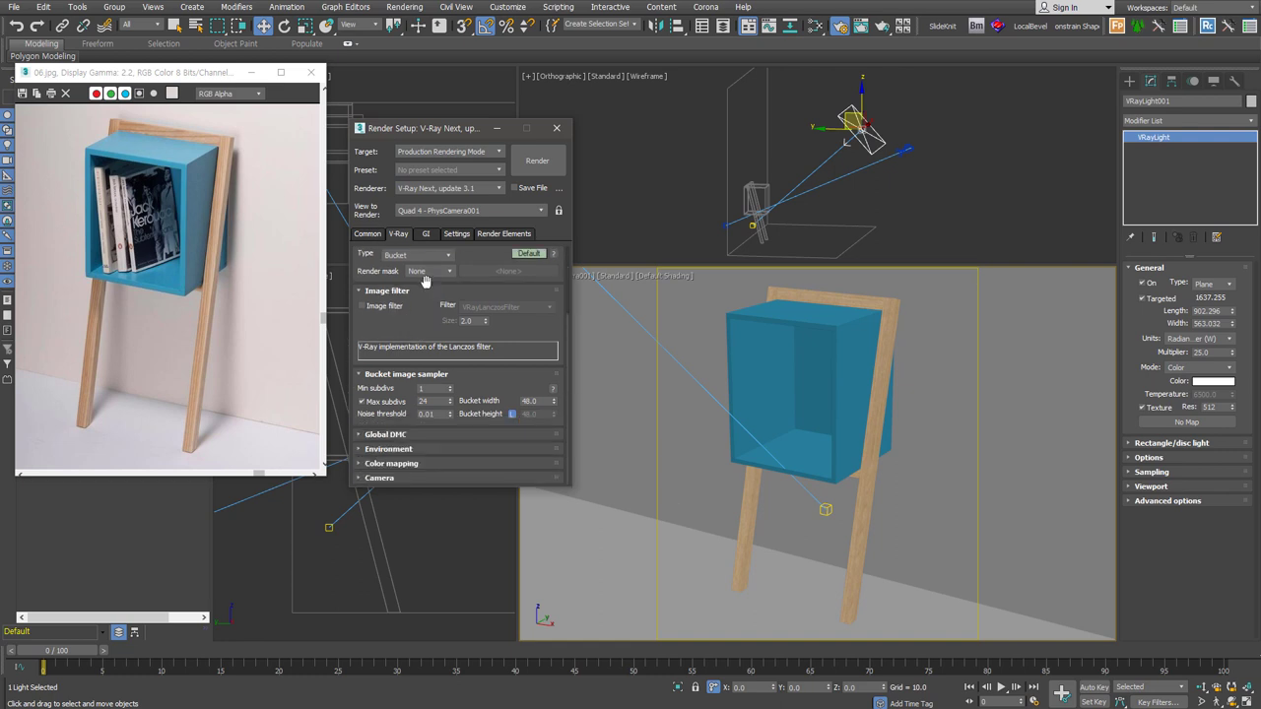
pyautogui.click(429, 464)
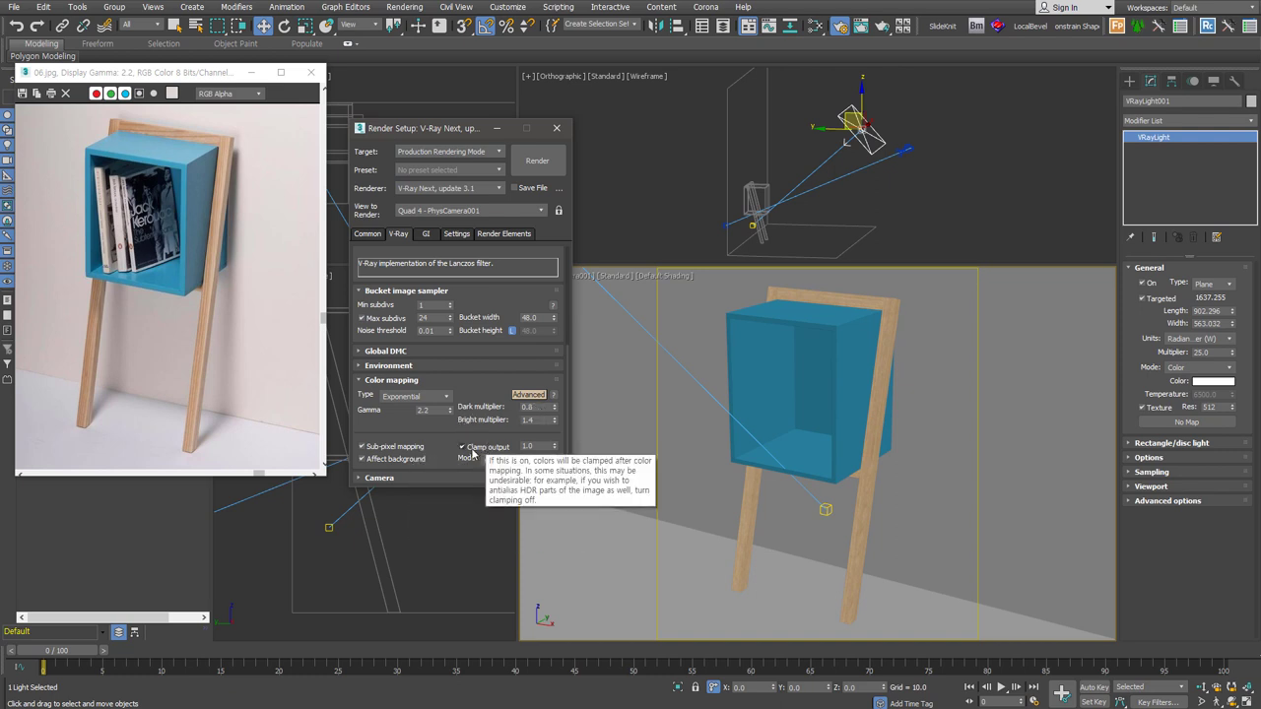
pyautogui.click(429, 238)
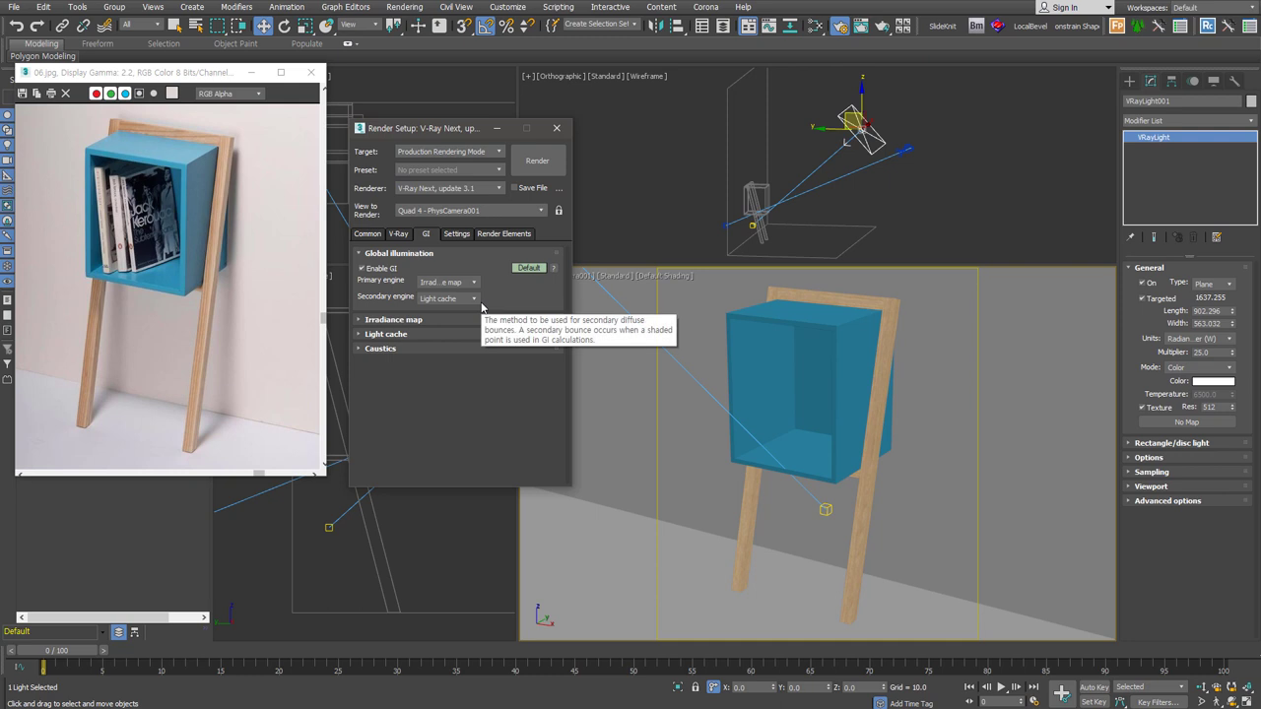
# - Expand the Irradiance map settings and inspect the Light cache subdivisions
pyautogui.click(496, 322)
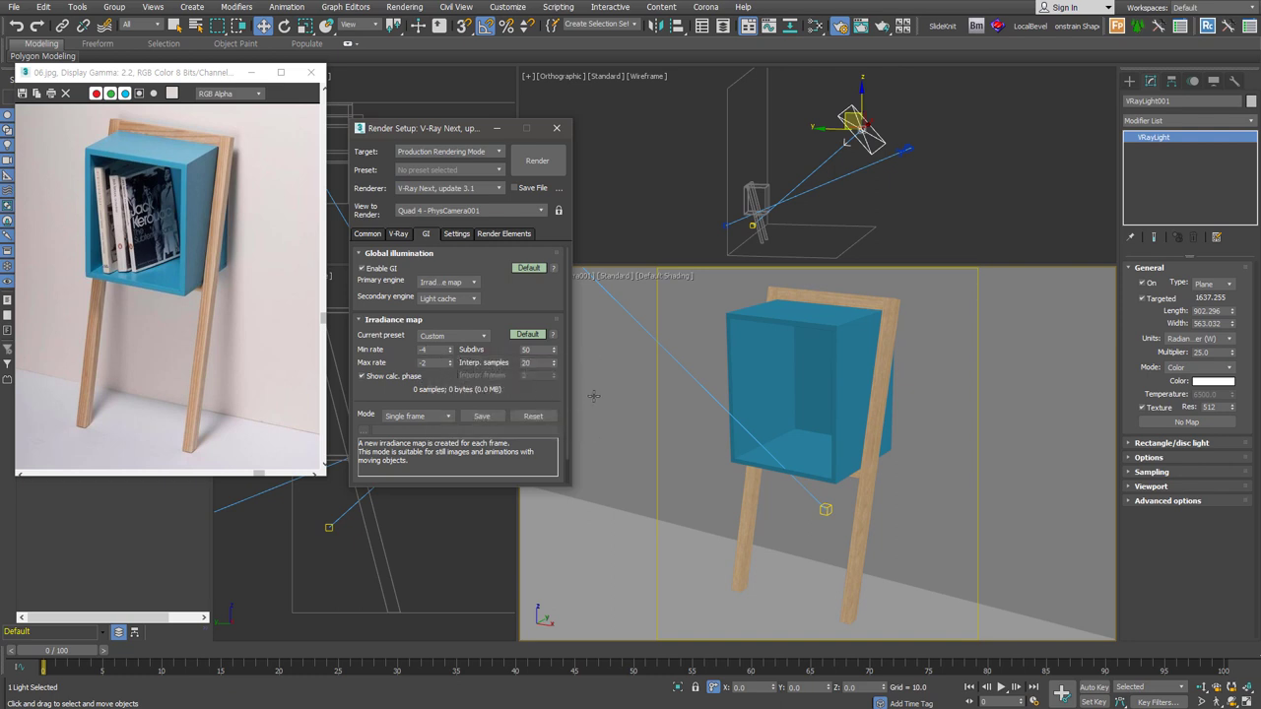
pyautogui.scroll(-1, 524, 450)
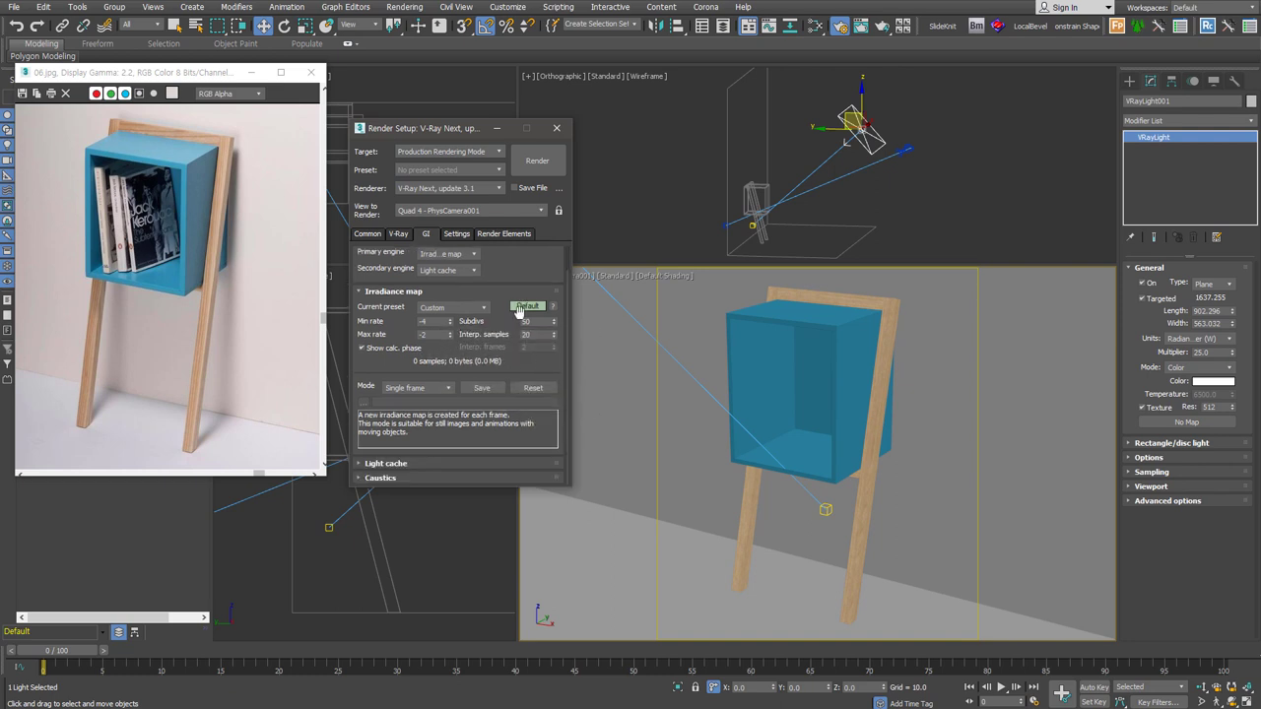
pyautogui.scroll(-4, 462, 463)
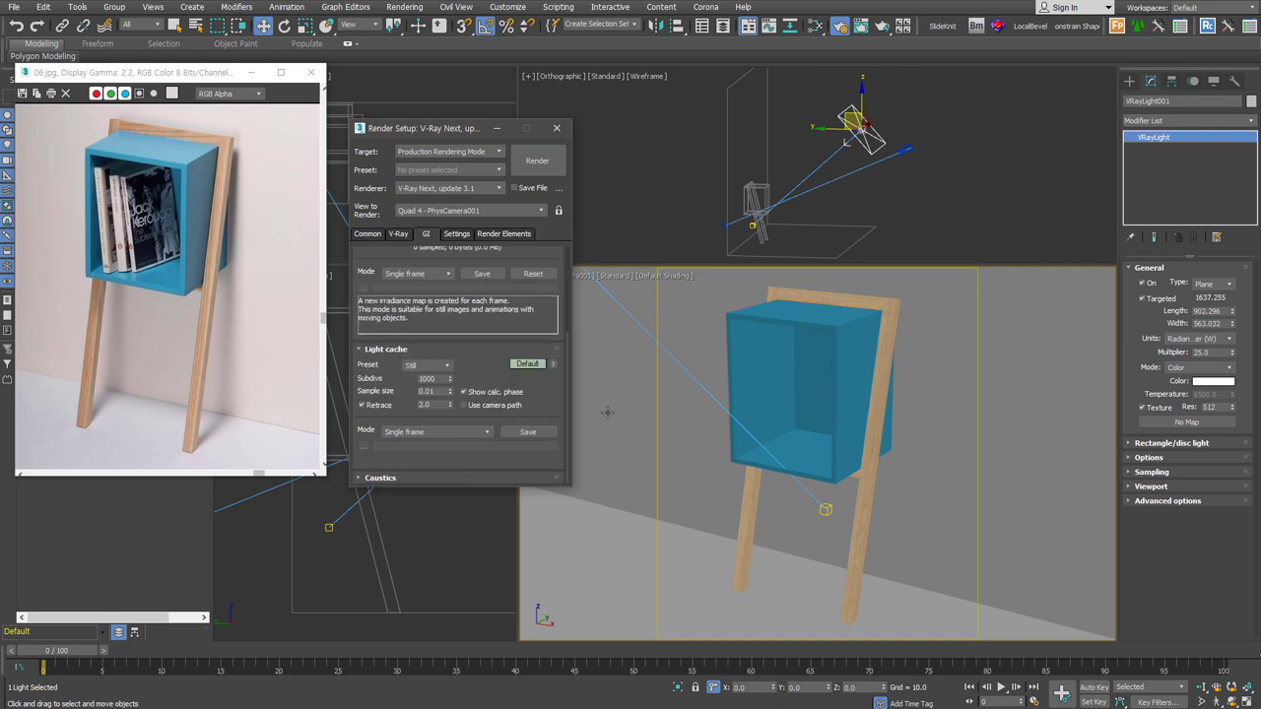
pyautogui.doubleClick(426, 378)
# - Check the system settings and VRayDenoiser render element, then render the camera view
pyautogui.click(465, 234)
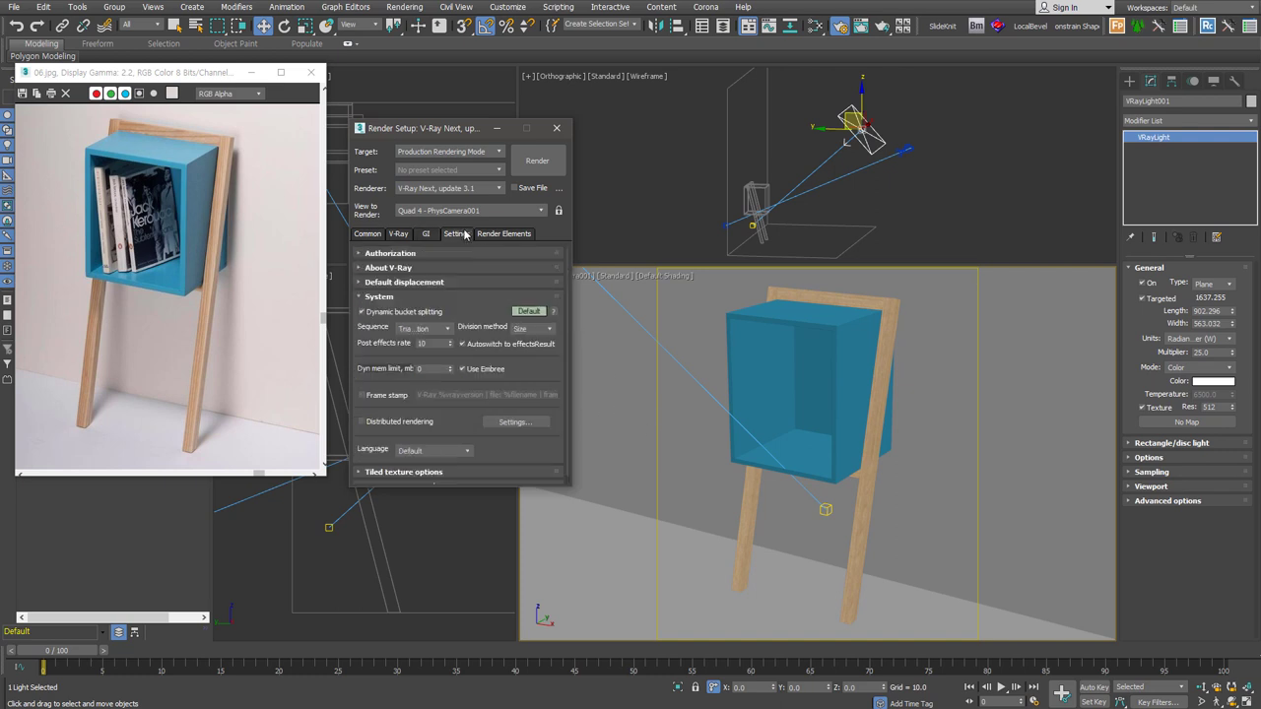
pyautogui.click(522, 236)
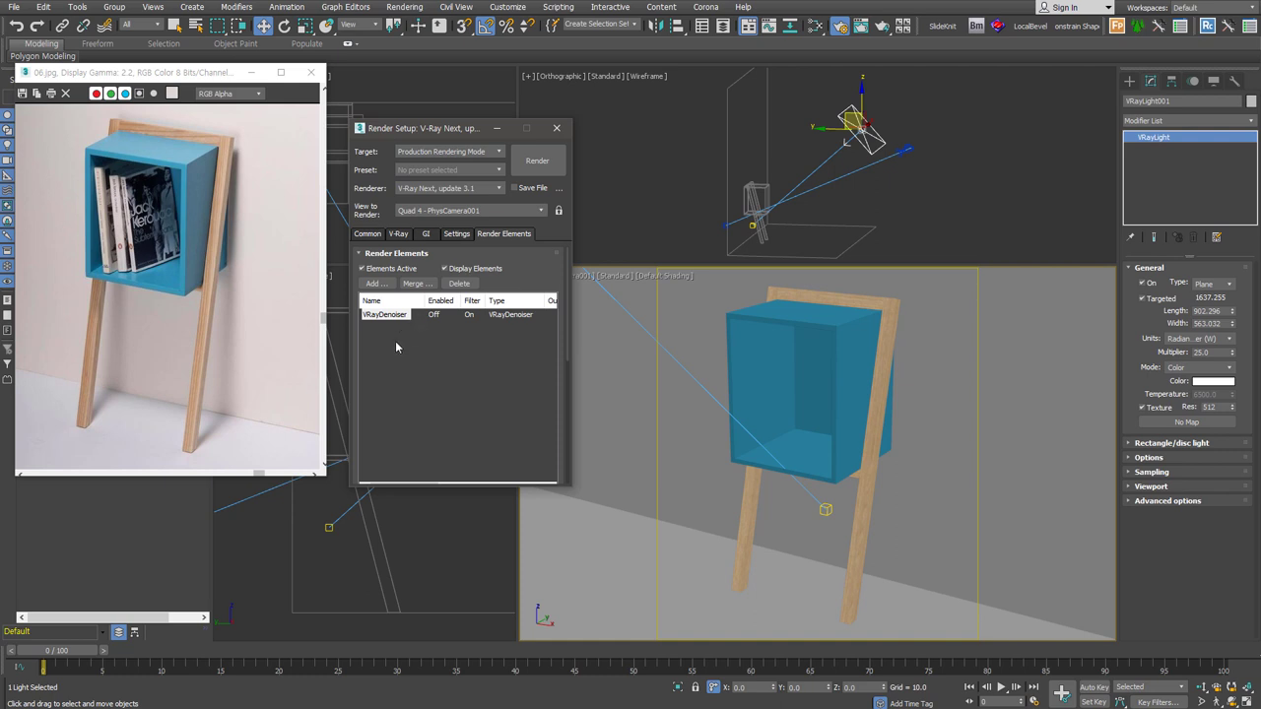
pyautogui.click(536, 168)
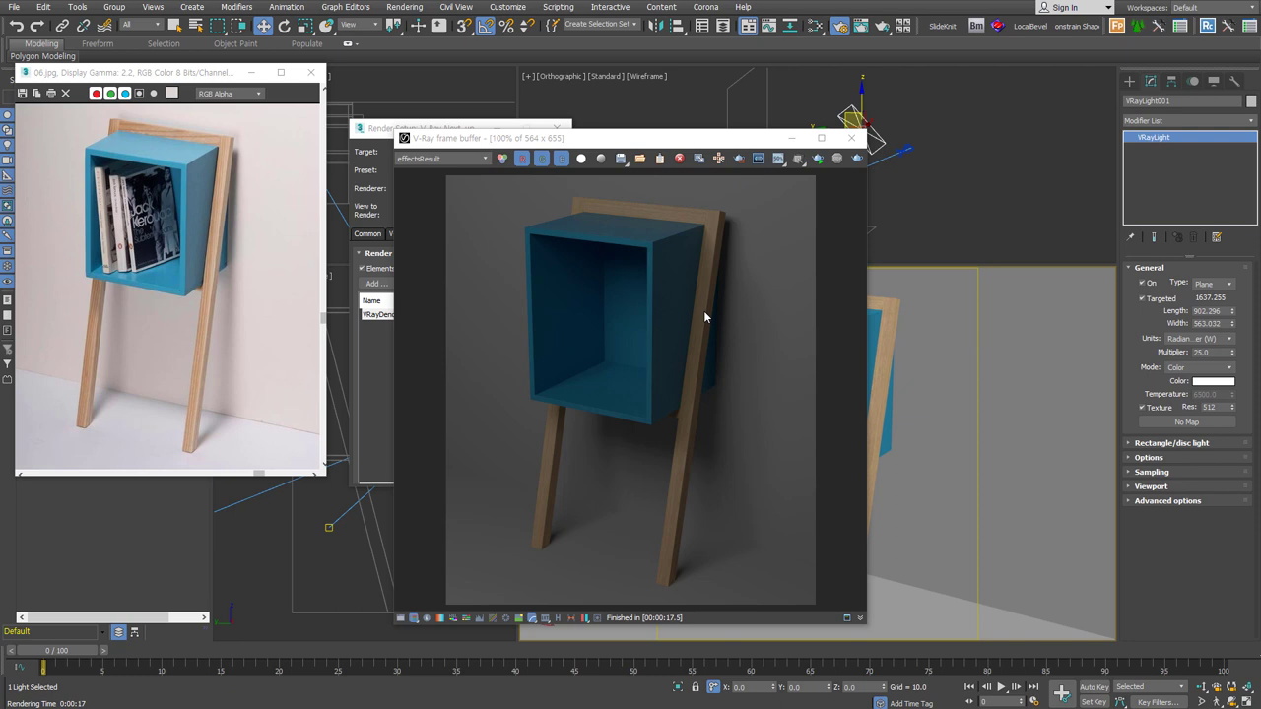
# - Drag the V-Ray frame buffer with the finished shelf render slightly left
pyautogui.moveTo(696, 140); pyautogui.dragTo(620, 112)
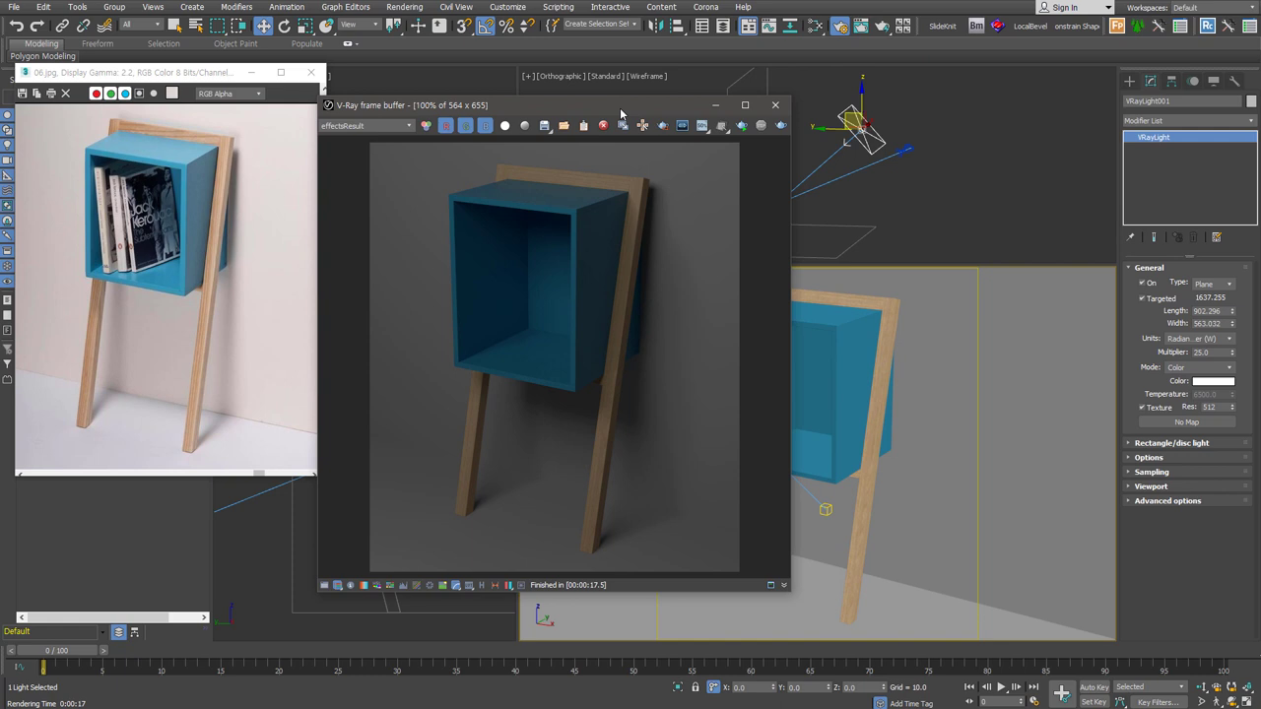
# - Start interactive rendering and resize the plane light to length 500, width 250
pyautogui.click(741, 125)
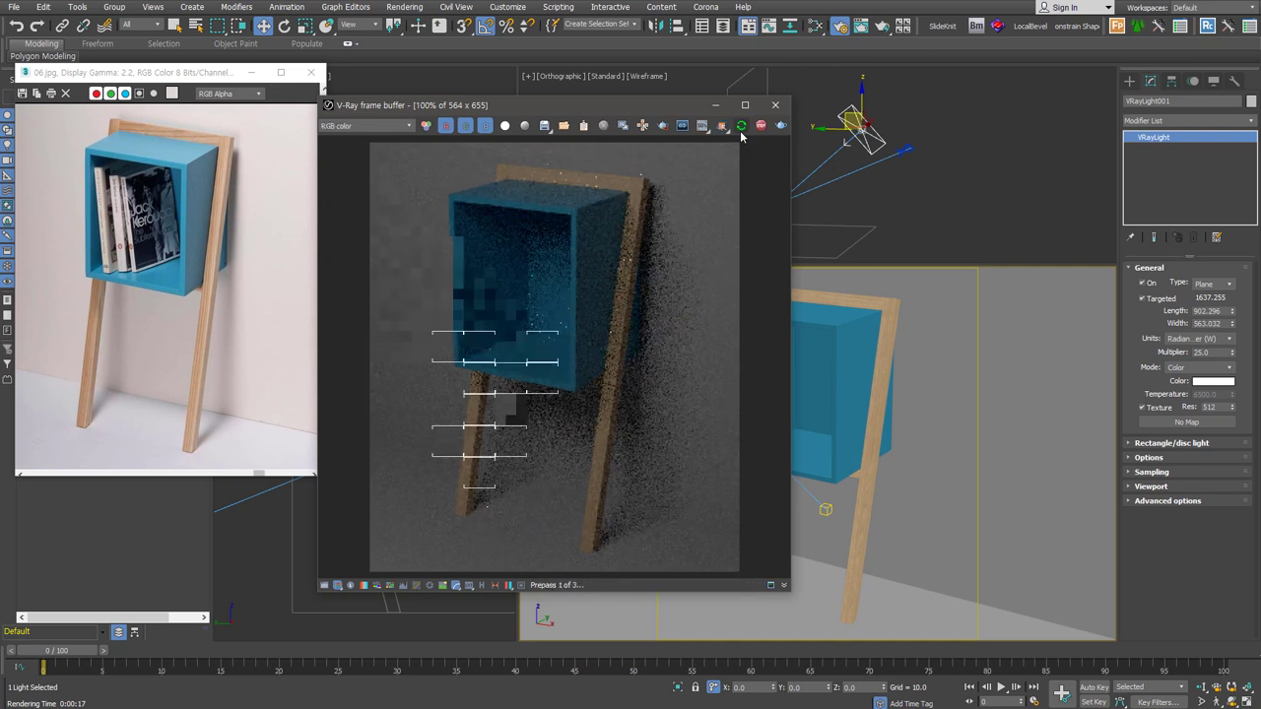
pyautogui.click(1221, 310)
pyautogui.write('500')
pyautogui.press('Tab')
pyautogui.write('250')
pyautogui.press('Return')
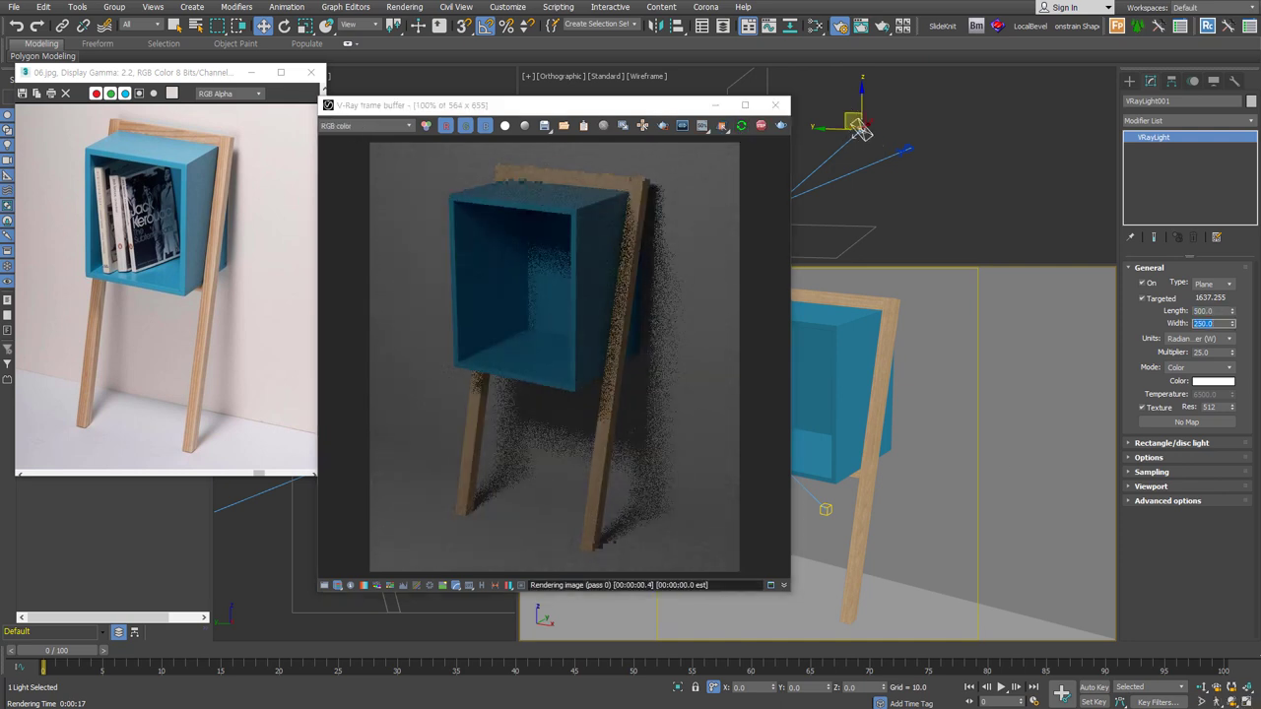
pyautogui.write('250')
pyautogui.press('Return')
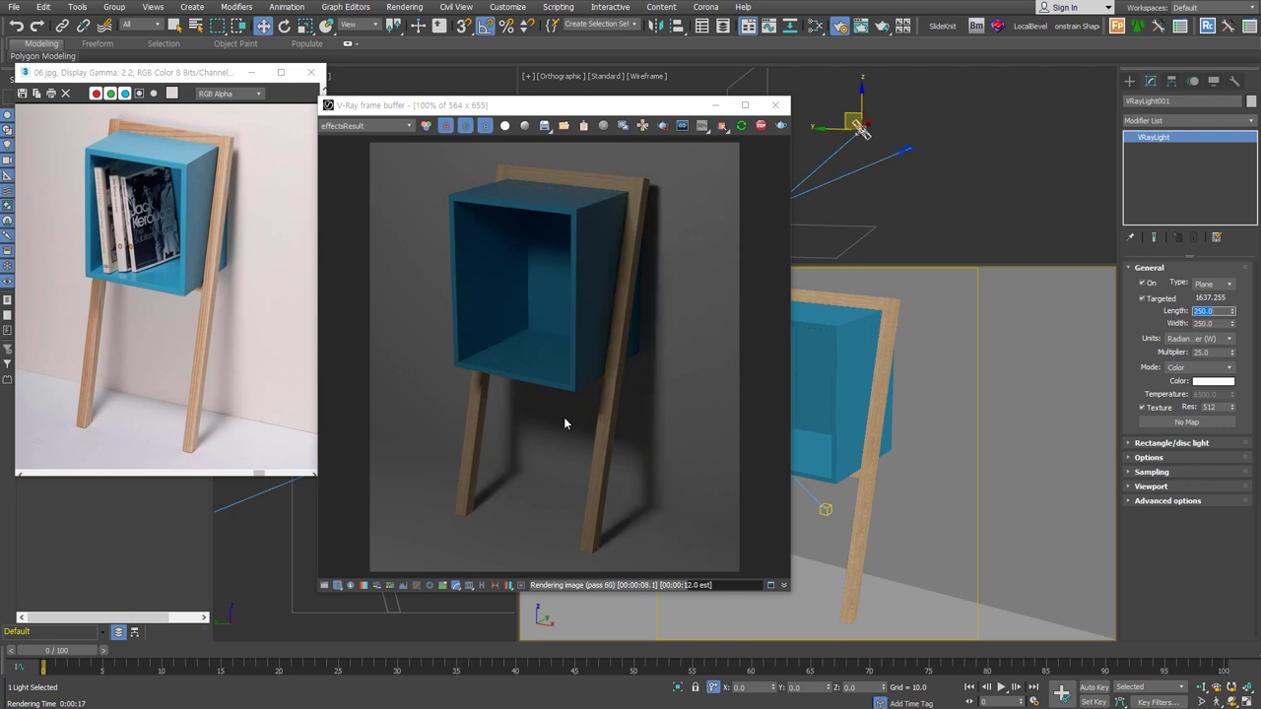
# - Start a fresh render, move the light up and right, and select the camera
pyautogui.click(840, 30)
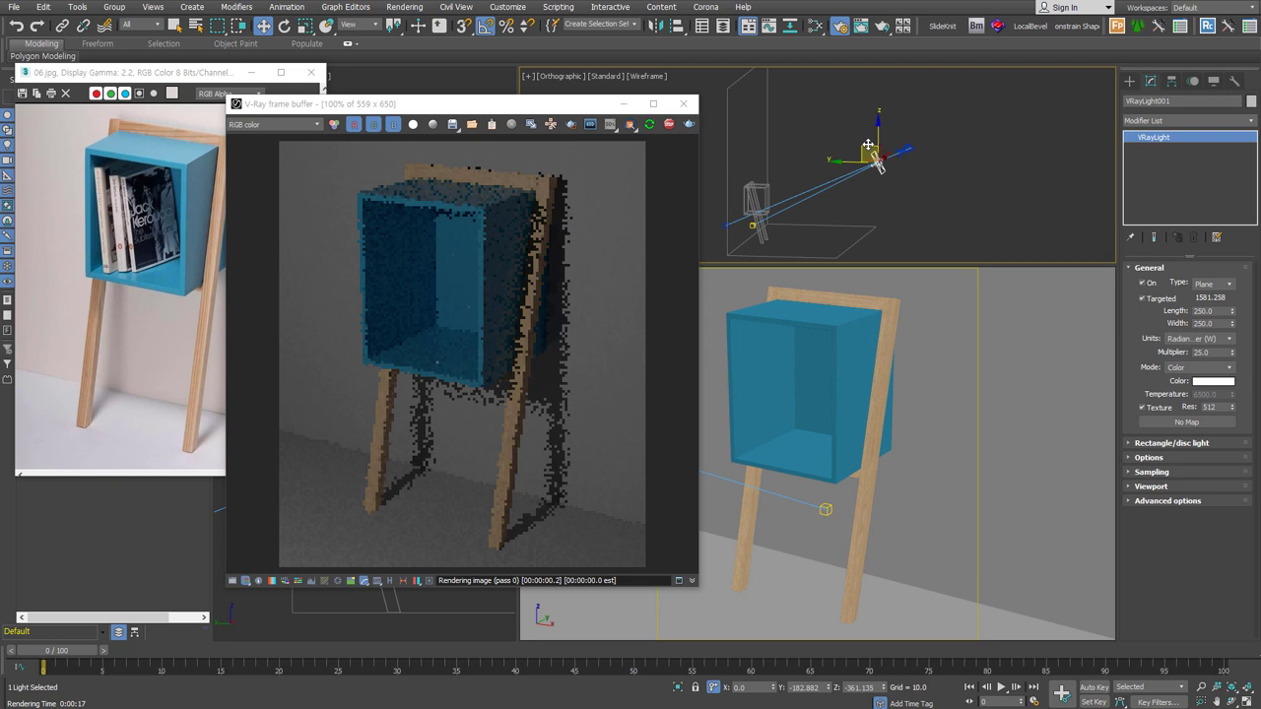
pyautogui.moveTo(444, 118); pyautogui.dragTo(563, 83)
pyautogui.moveTo(877, 138)
pyautogui.mouseDown()
pyautogui.moveTo(902, 172)
pyautogui.moveTo(931, 140)
pyautogui.mouseUp()
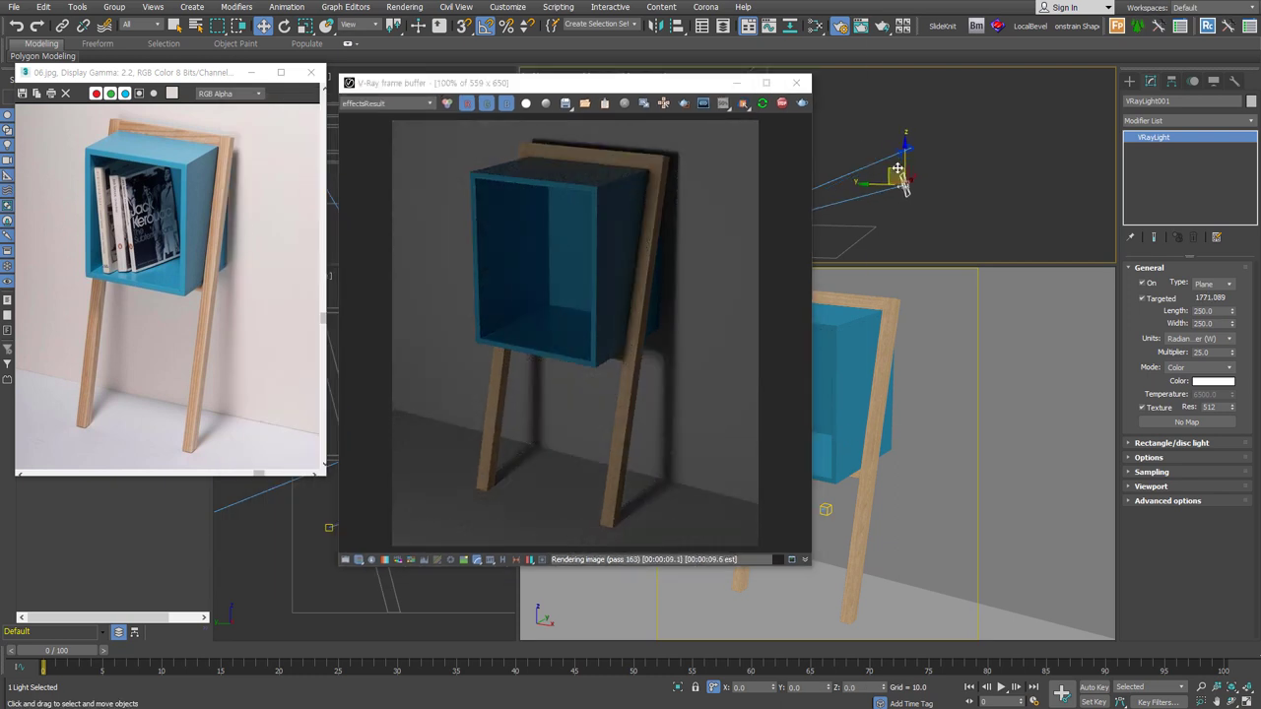
pyautogui.moveTo(931, 141); pyautogui.dragTo(949, 123)
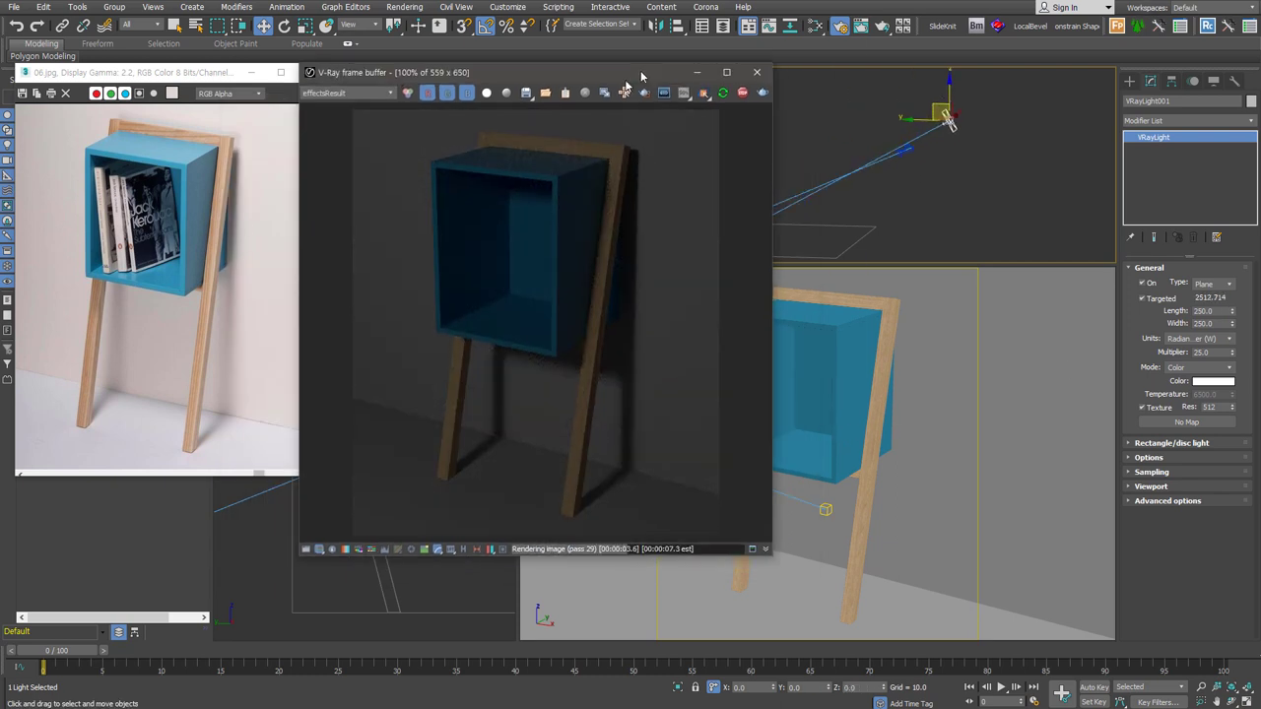
pyautogui.moveTo(493, 60); pyautogui.dragTo(236, 75)
pyautogui.click(596, 276)
pyautogui.click(616, 526)
pyautogui.click(1206, 460)
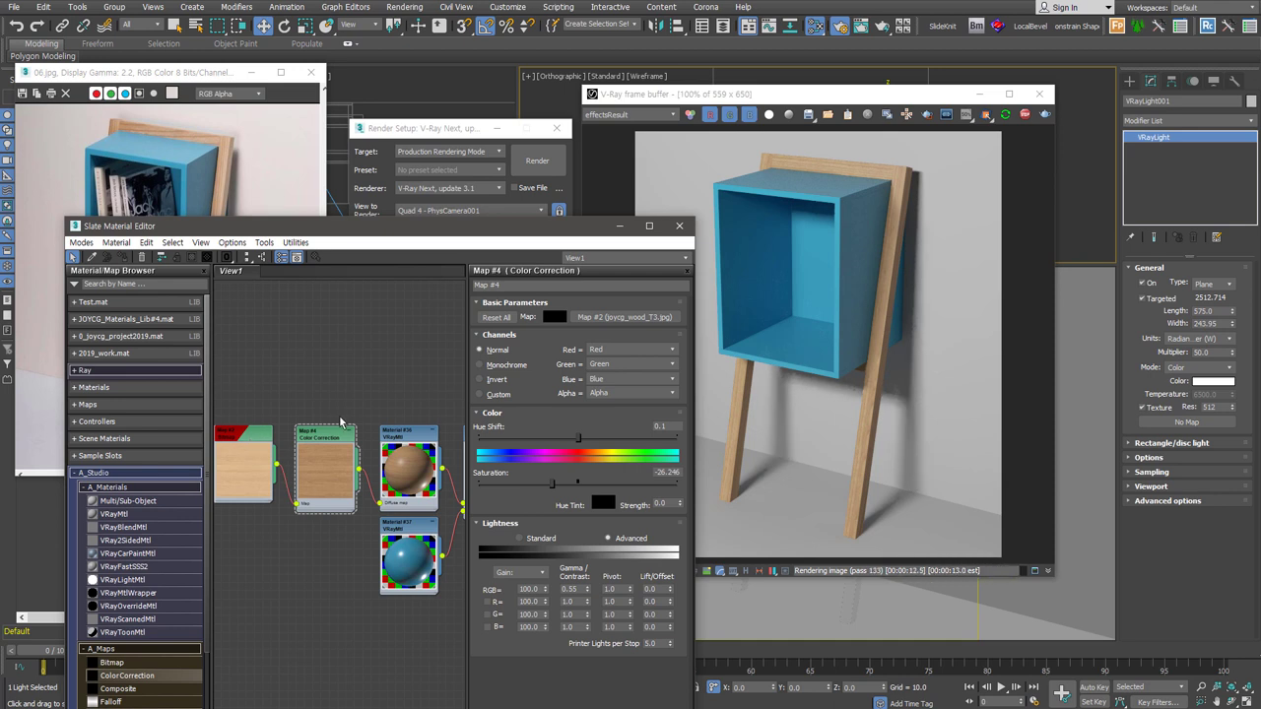
# - Close the Slate Material Editor to reveal the denoised shelf render
pyautogui.click(679, 227)
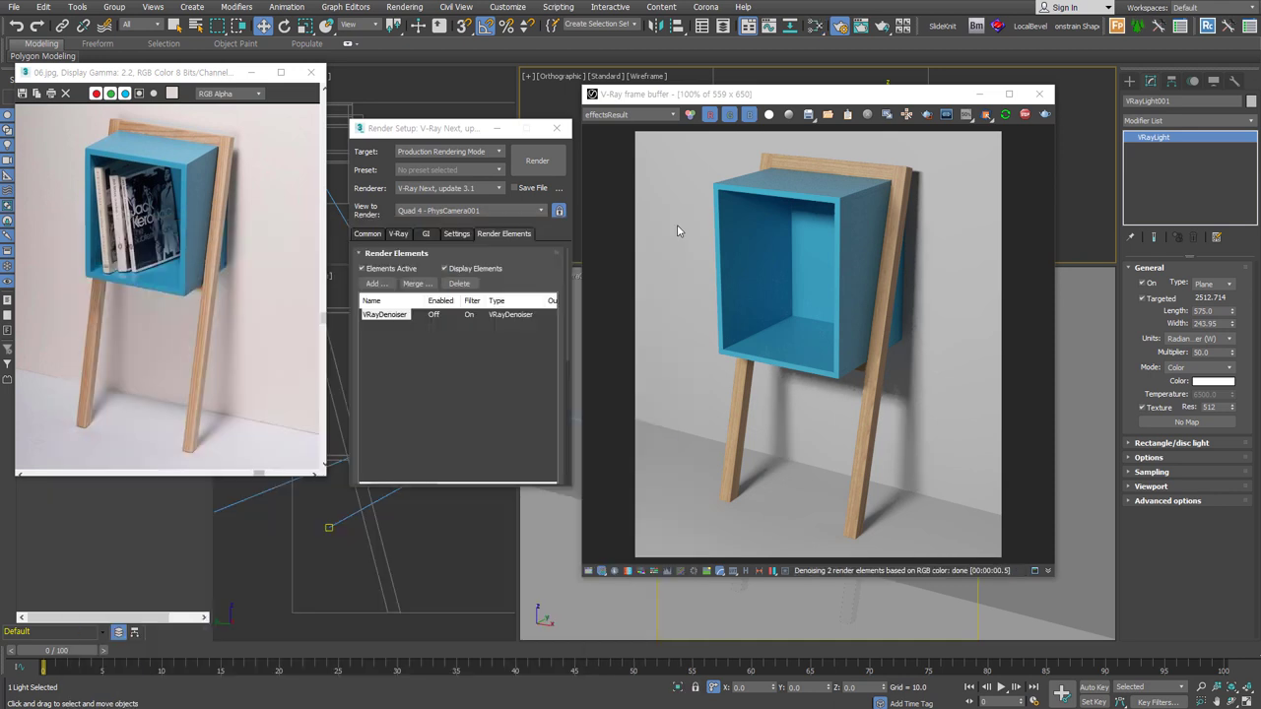